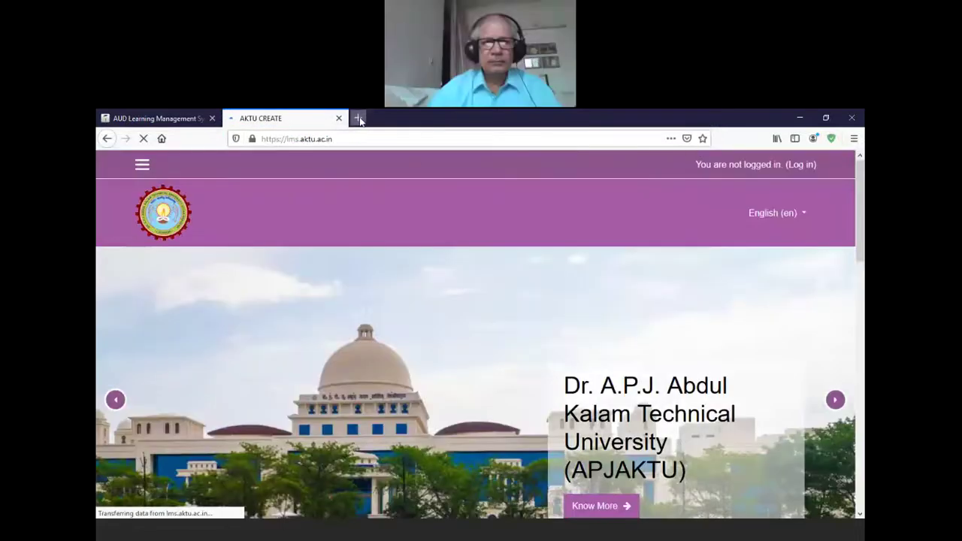
# Step: Open the site lms.aud.ac.in in a new browser tab
pyautogui.click(359, 118)
pyautogui.write('l')
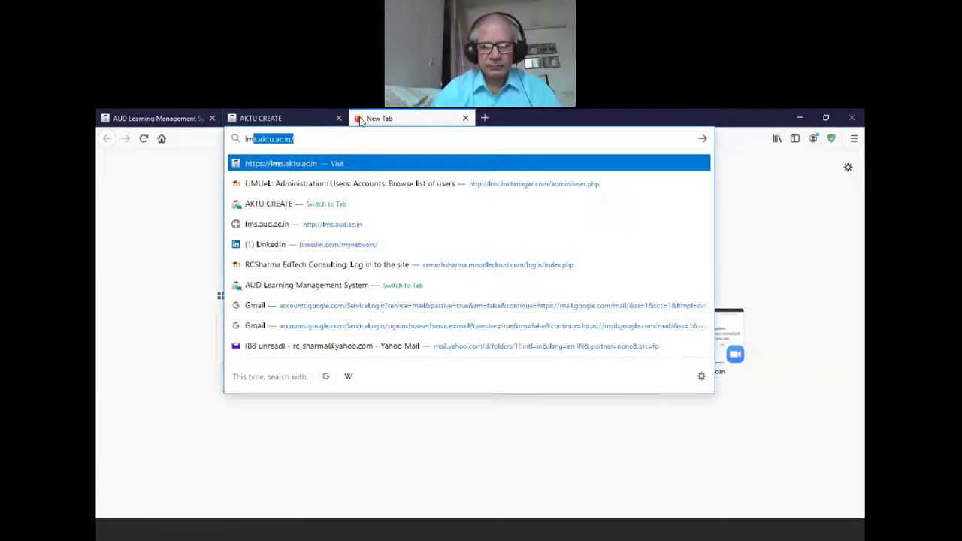
pyautogui.write('ms.a')
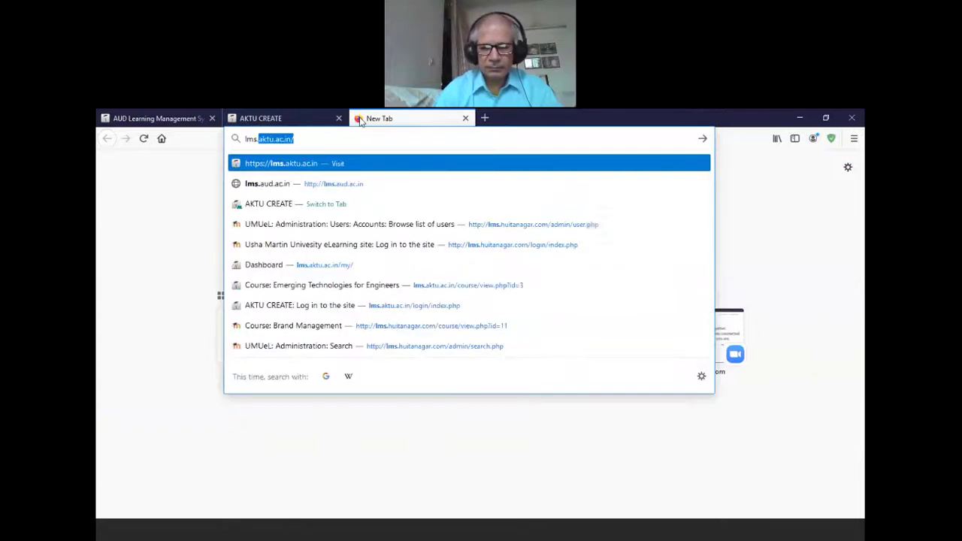
pyautogui.write('ud')
pyautogui.press('Return')
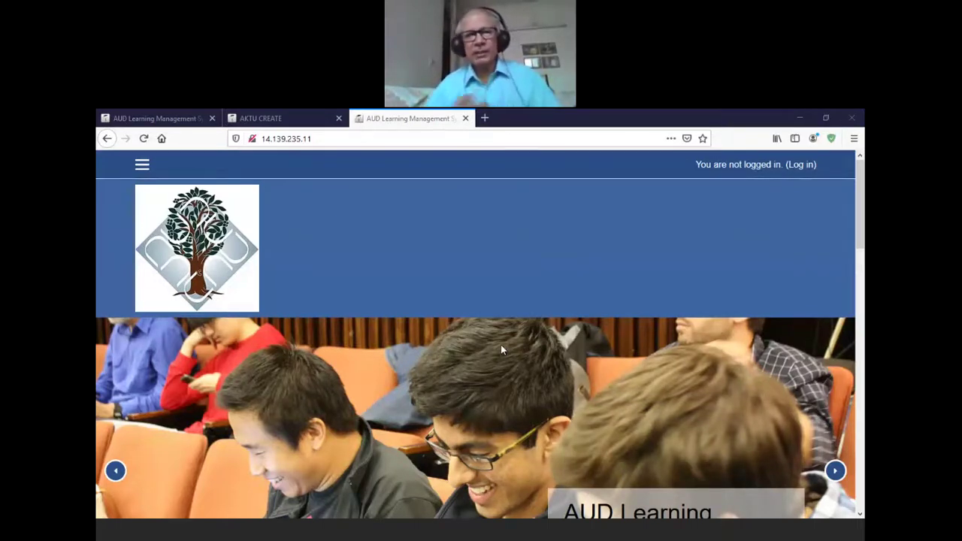
# Step: Look through the course titles, descriptions and teachers listed on the moodle.aud.ac.in front page
pyautogui.click(158, 121)
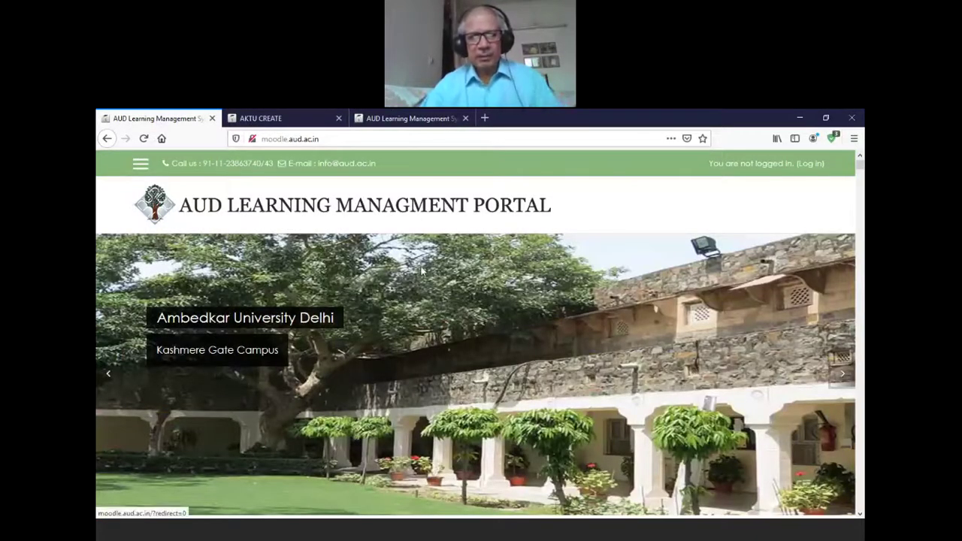
pyautogui.scroll(-6, 438, 299)
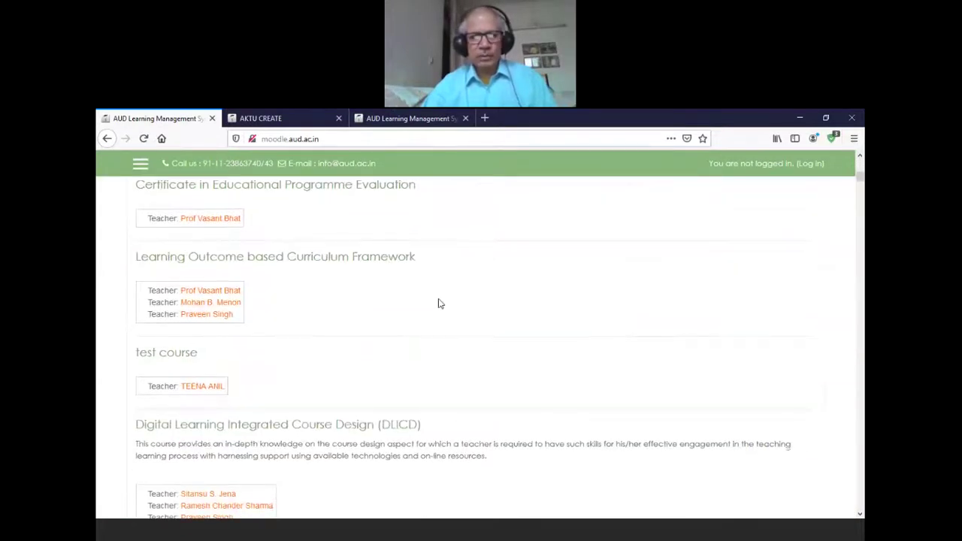
pyautogui.scroll(-3, 441, 303)
pyautogui.scroll(-3, 441, 303)
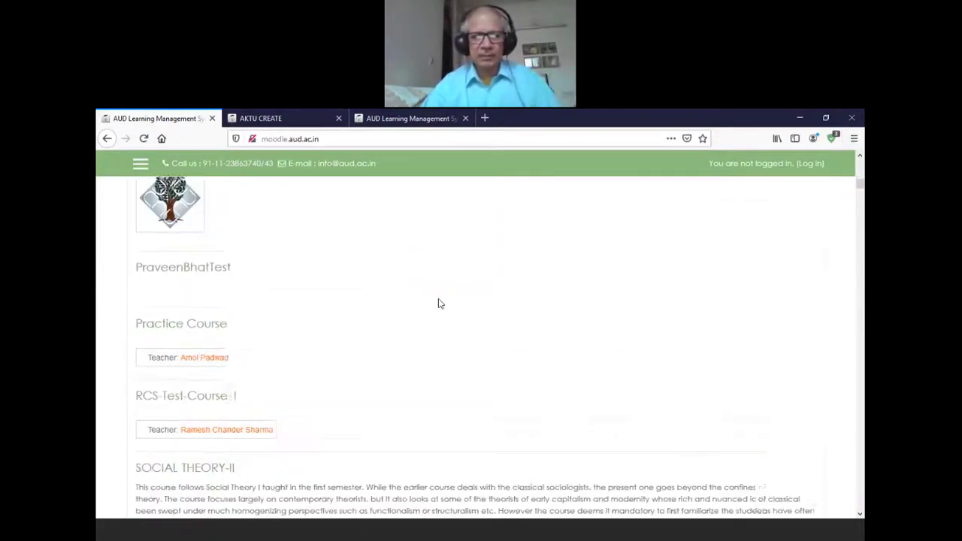
pyautogui.scroll(-5, 441, 304)
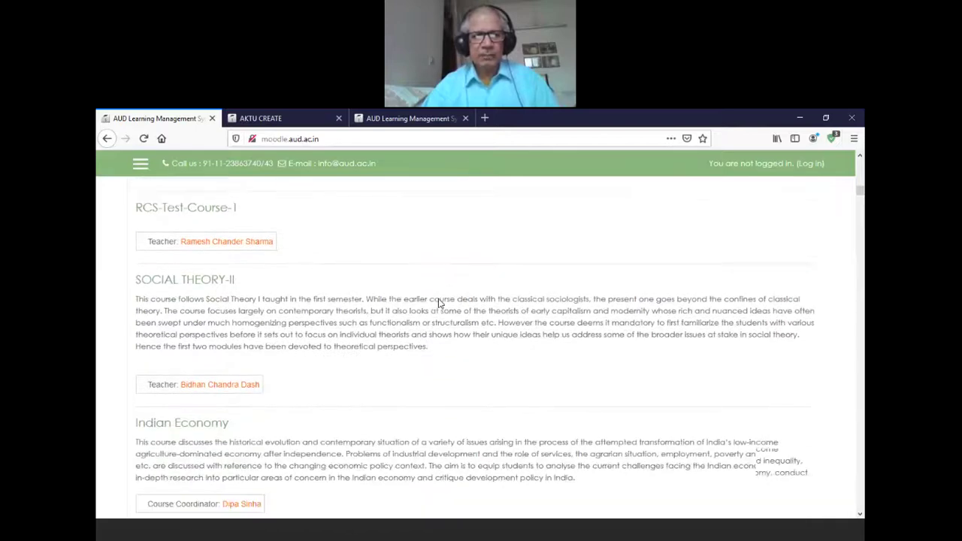
pyautogui.scroll(-1, 440, 300)
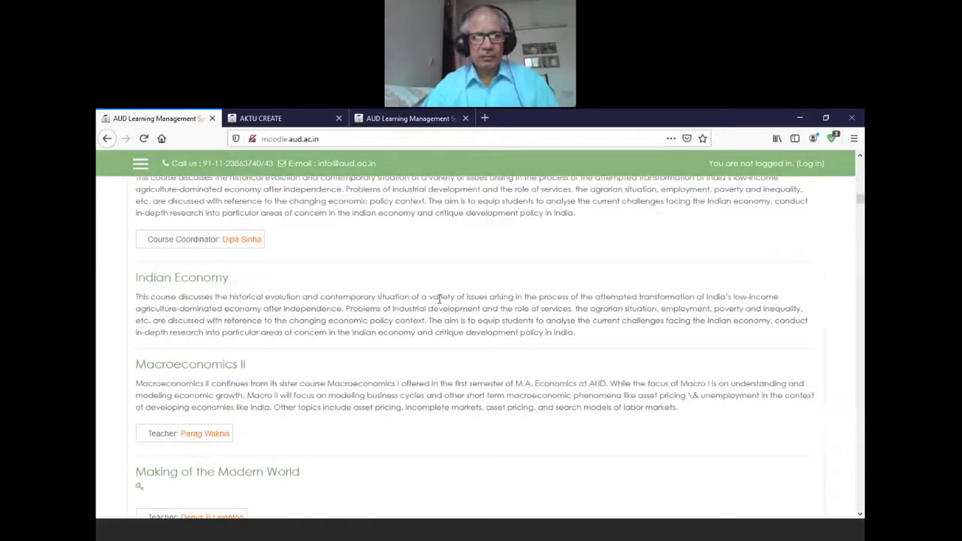
pyautogui.scroll(-2, 440, 301)
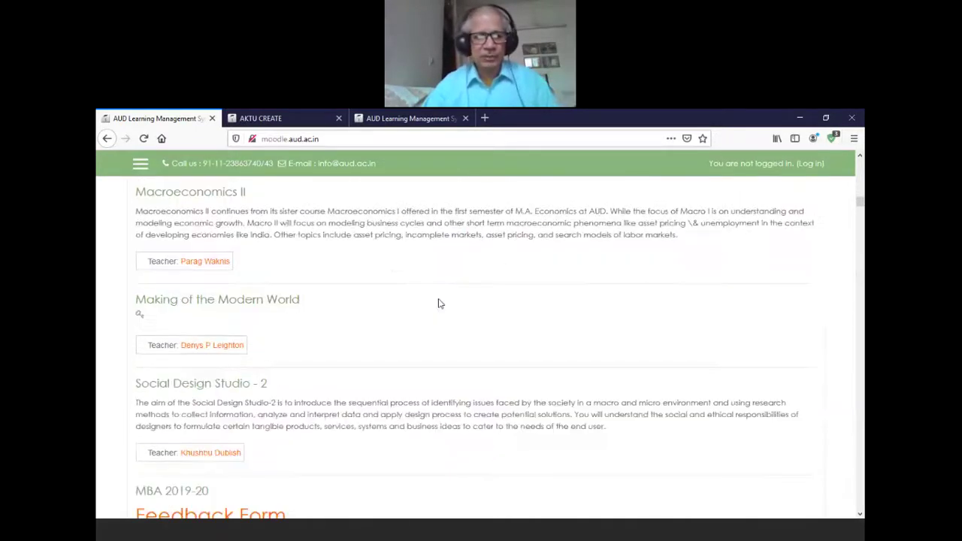
pyautogui.scroll(-6, 440, 304)
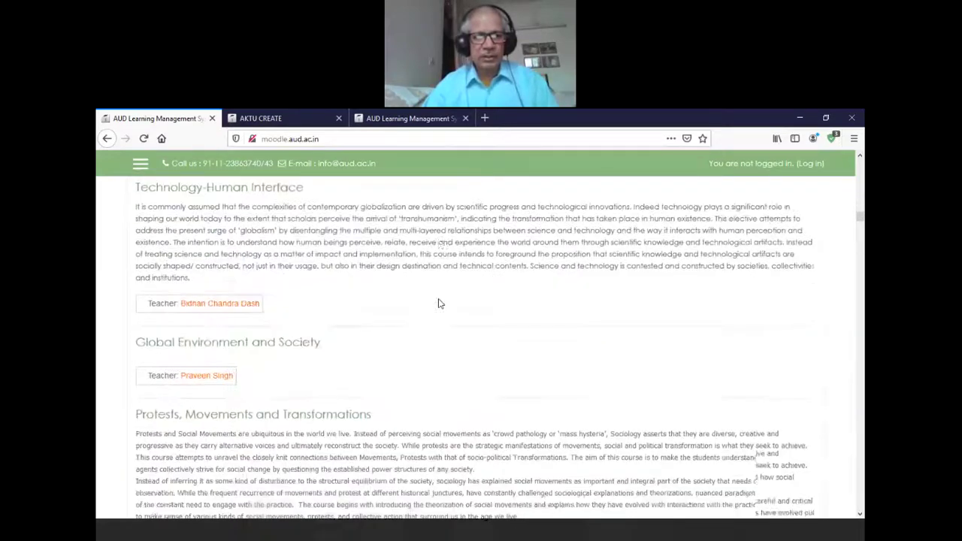
pyautogui.scroll(-3, 441, 303)
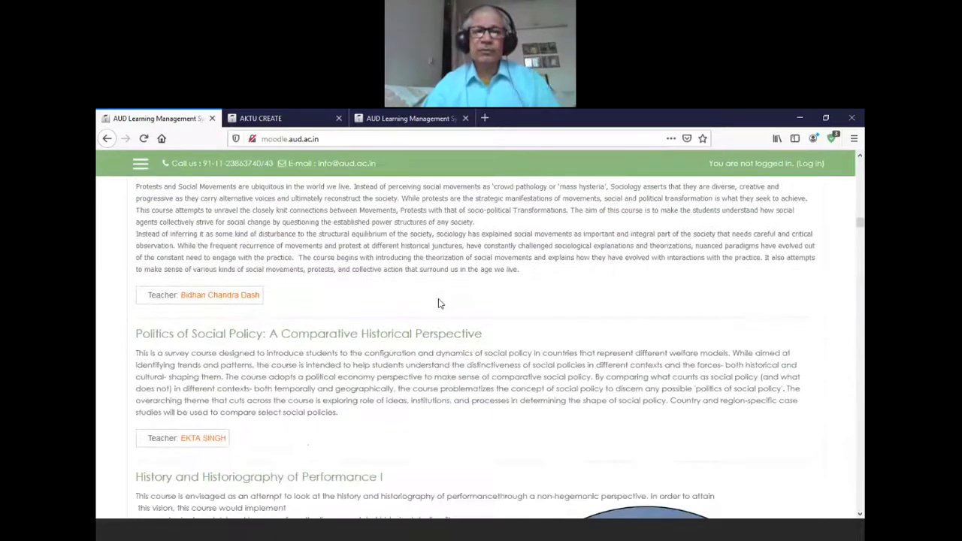
pyautogui.scroll(-3, 440, 303)
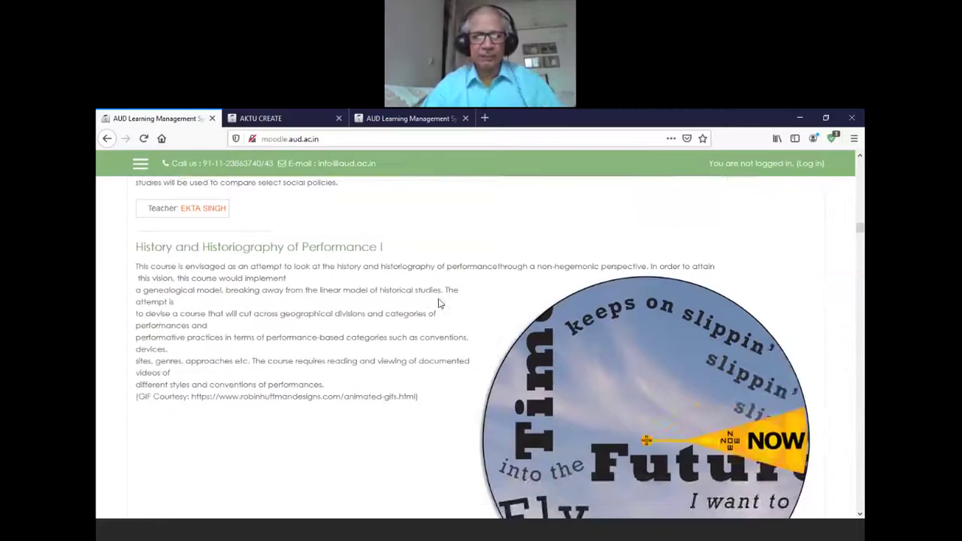
pyautogui.scroll(-3, 440, 303)
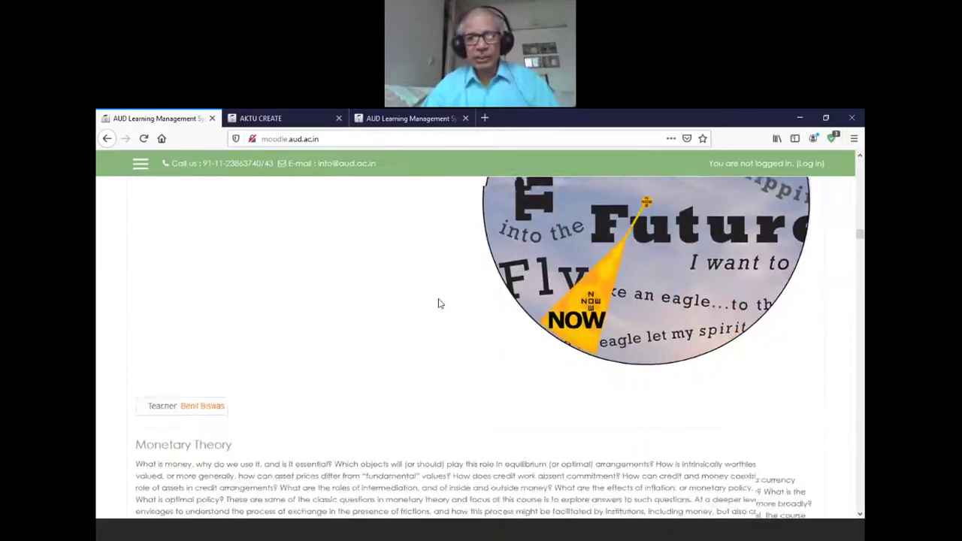
pyautogui.scroll(-3, 441, 304)
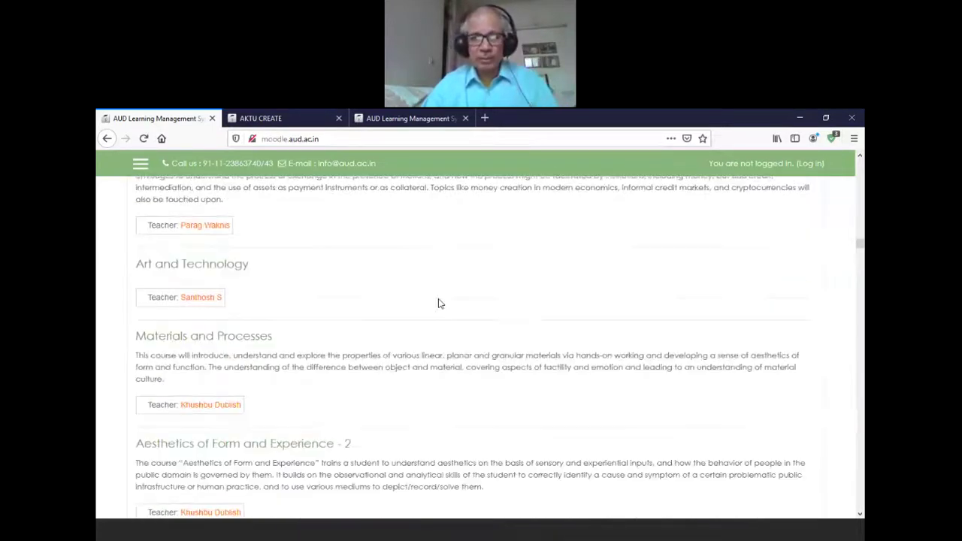
pyautogui.scroll(-5, 439, 303)
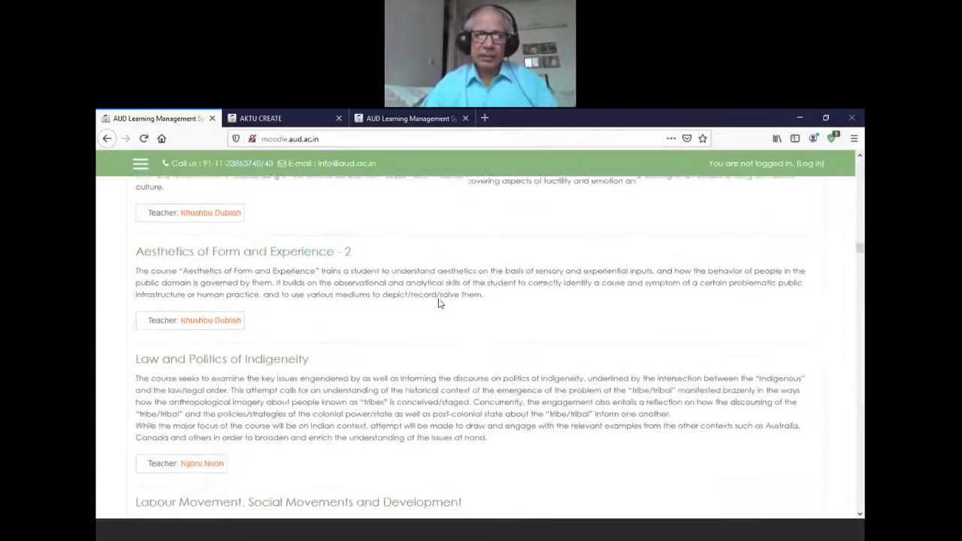
pyautogui.scroll(-3, 439, 301)
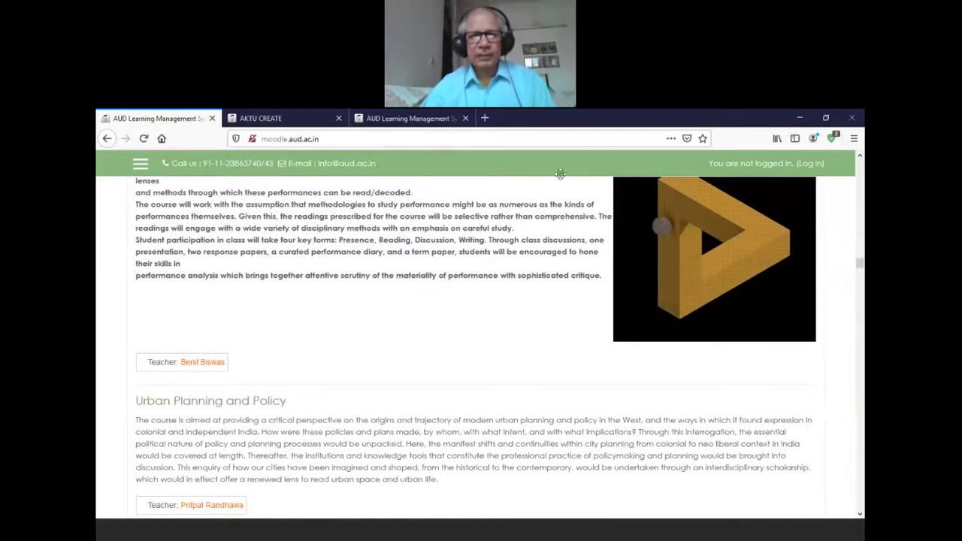
# Step: Return to the blue AUD Learning Management System site and review its course thumbnails down the front page
pyautogui.click(380, 119)
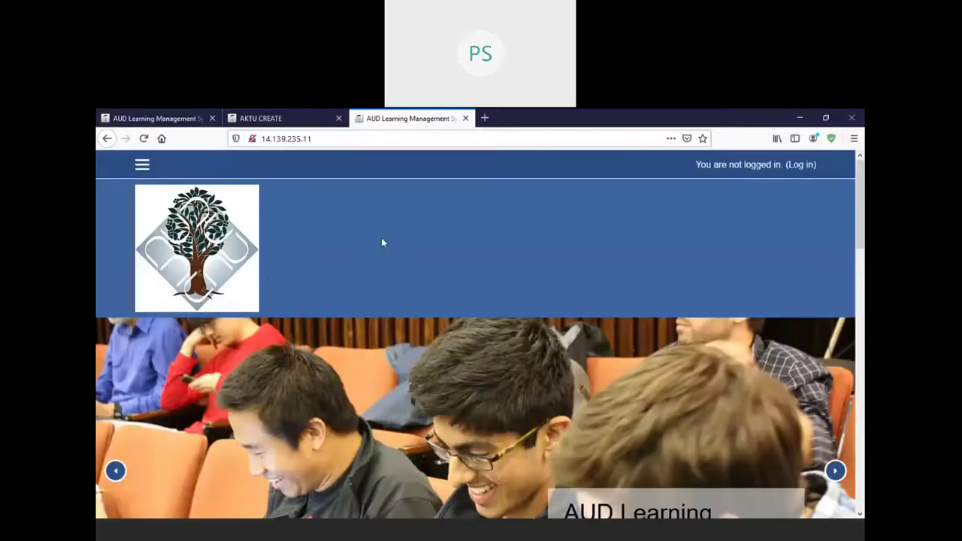
pyautogui.moveTo(863, 209); pyautogui.dragTo(858, 371)
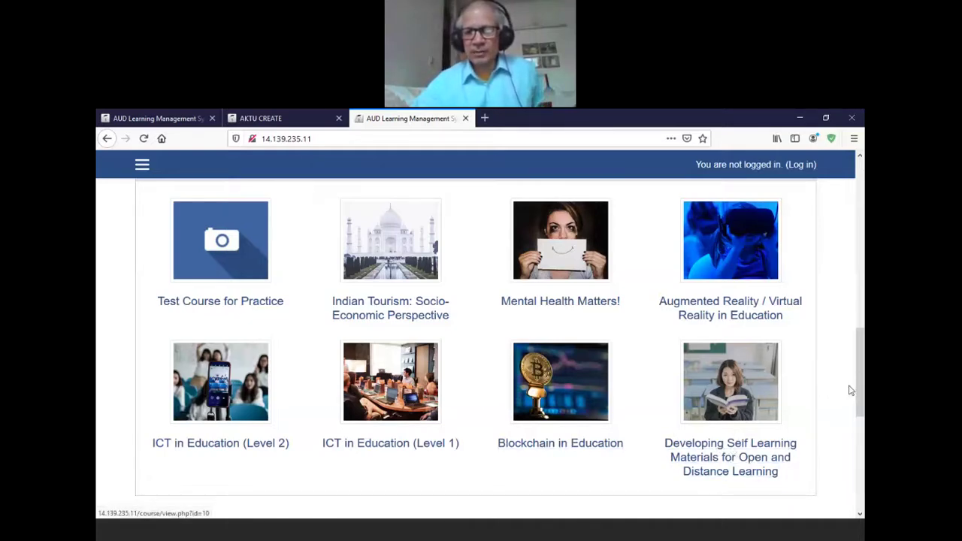
pyautogui.moveTo(860, 374); pyautogui.dragTo(860, 417)
pyautogui.scroll(15, 812, 189)
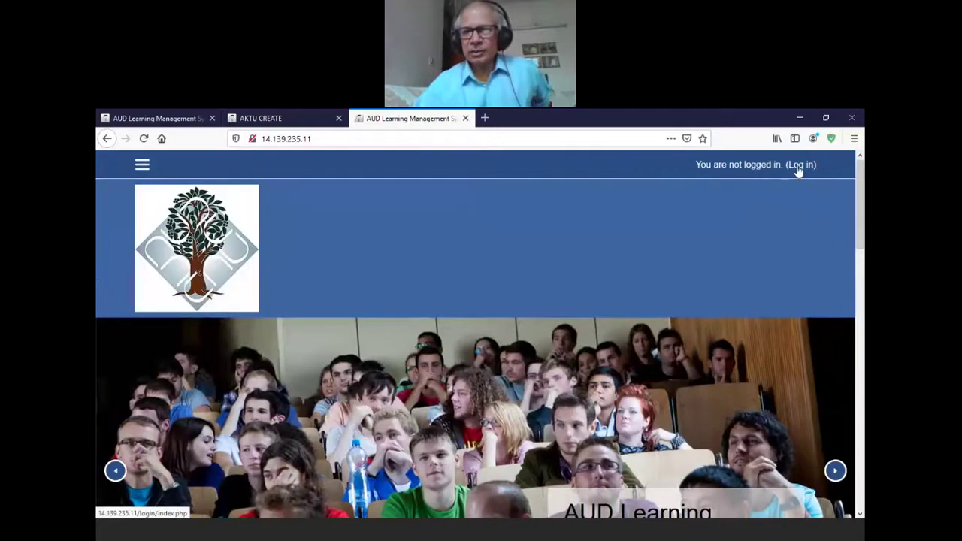
# Step: Change the AKTU CREATE site's display language from its front page to Hindi (hi)
pyautogui.click(278, 120)
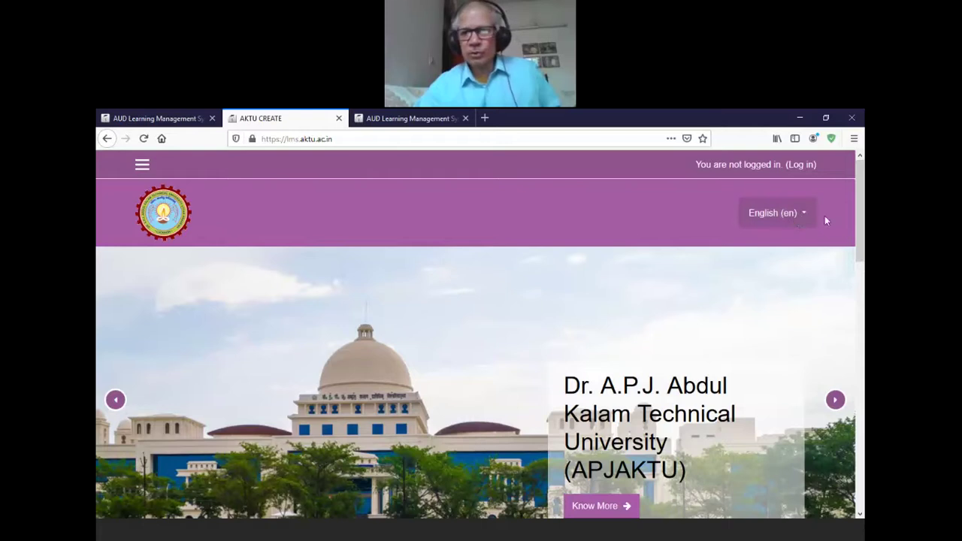
pyautogui.click(800, 216)
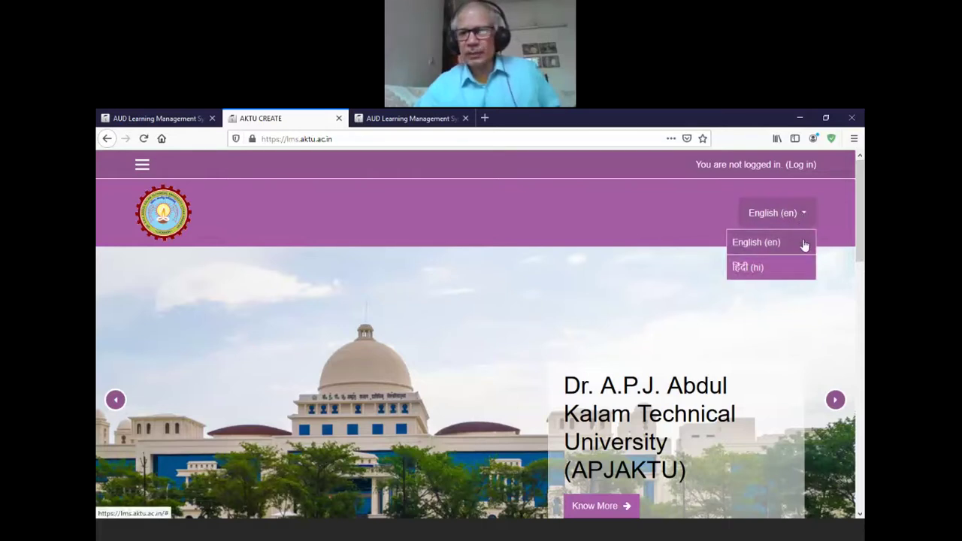
pyautogui.click(743, 272)
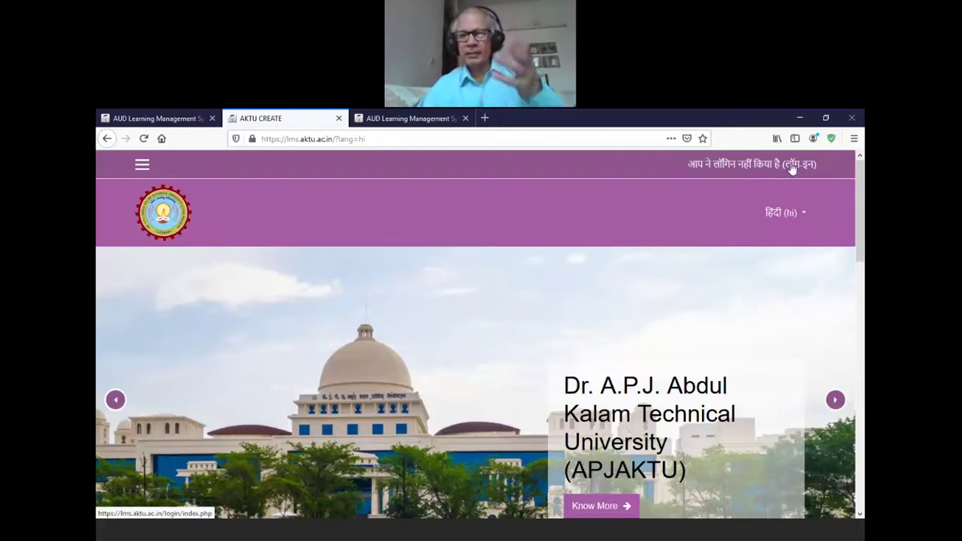
# Step: Close the AKTU CREATE site and the blue AUD site, and open moodle.org in a new browser tab
pyautogui.click(338, 119)
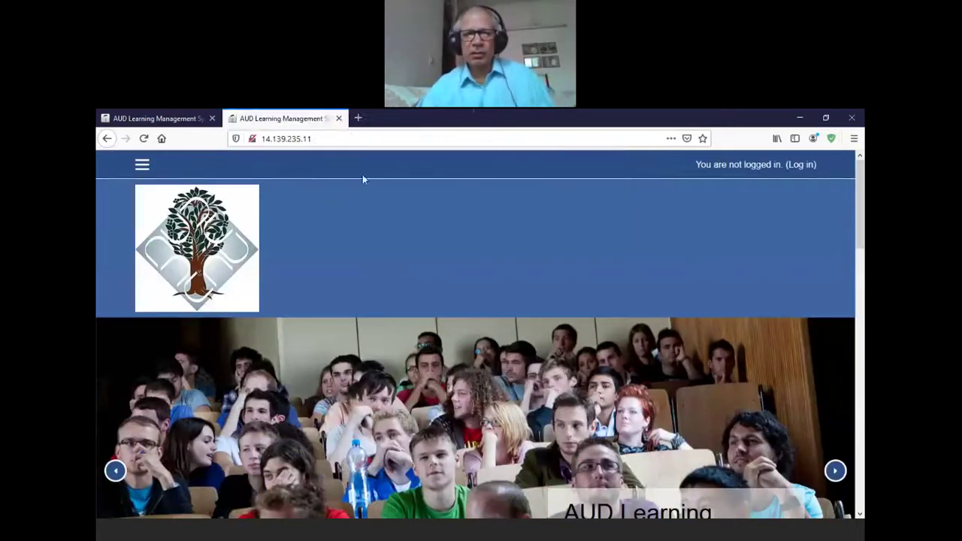
pyautogui.click(339, 118)
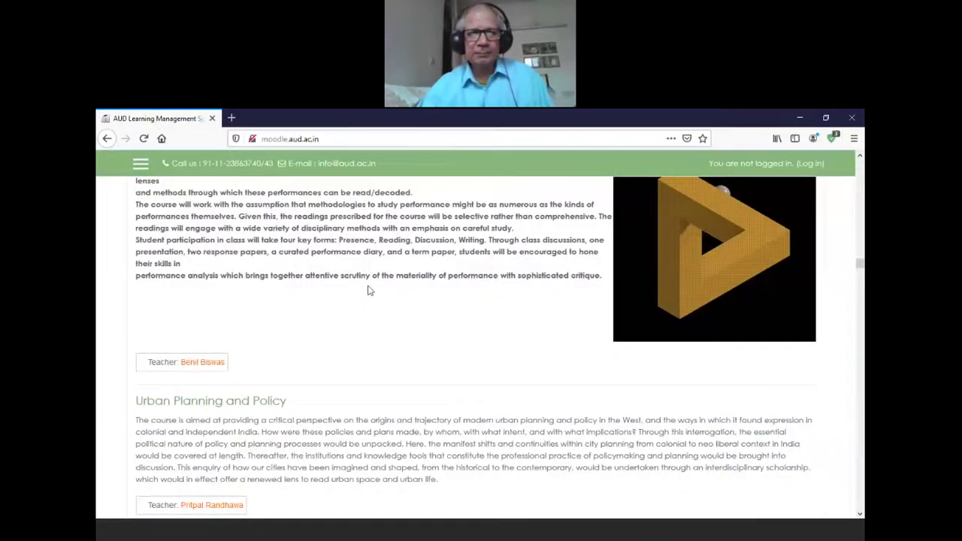
pyautogui.click(231, 118)
pyautogui.write('moodle.org/')
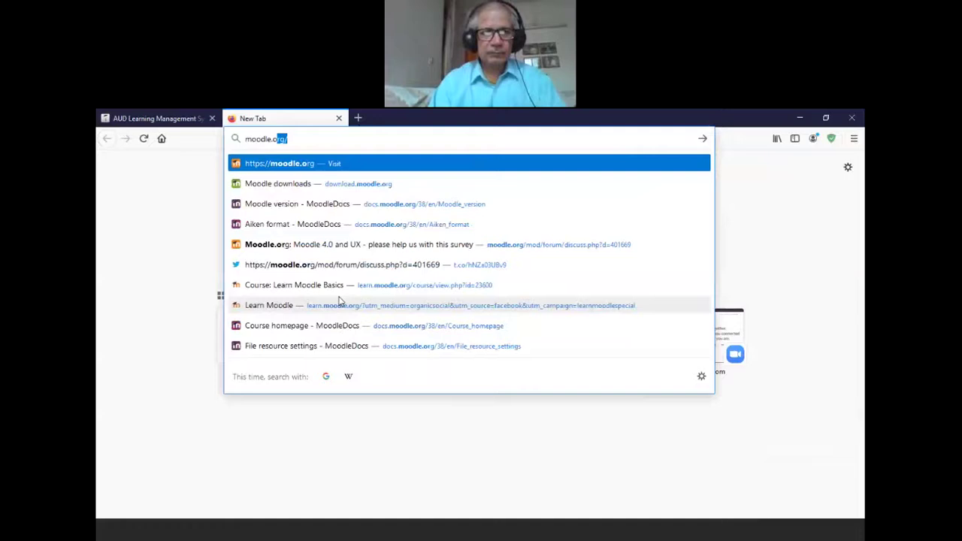
pyautogui.press('Return')
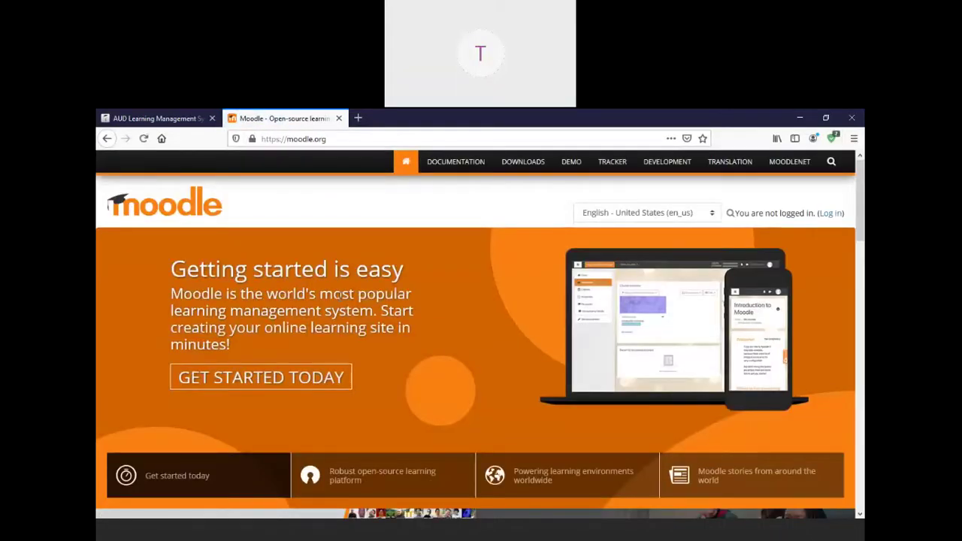
# Step: Open moodle.net in another new browser tab
pyautogui.click(358, 119)
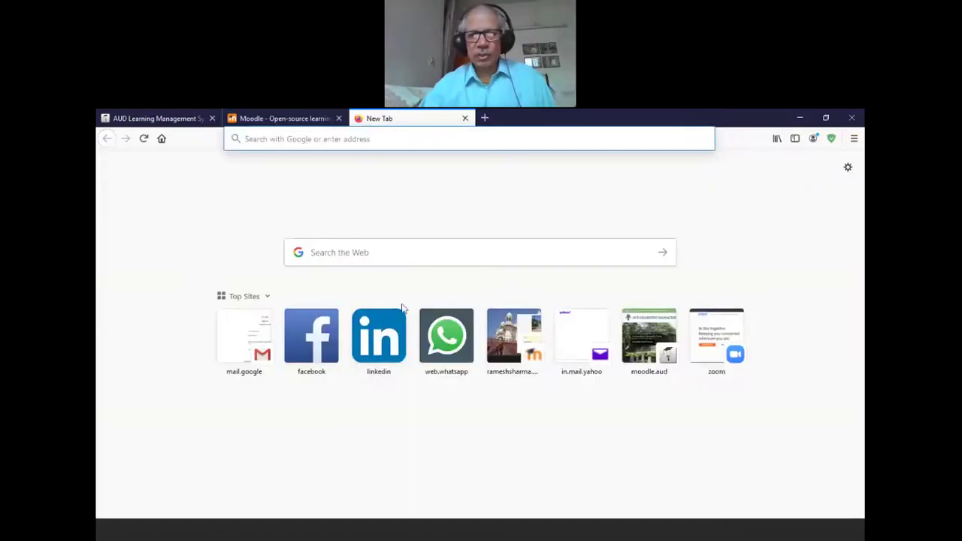
pyautogui.write('moodel')
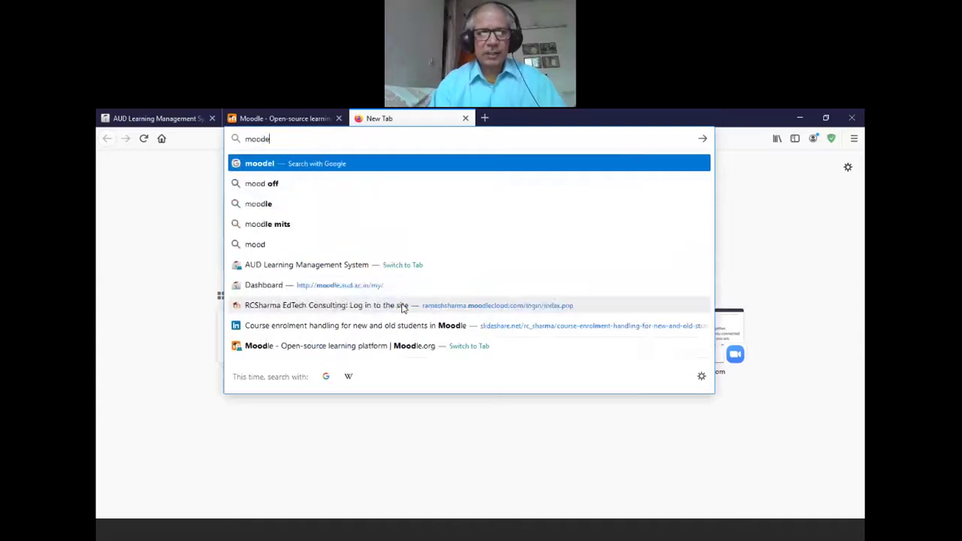
pyautogui.press('BackSpace')
pyautogui.press('BackSpace')
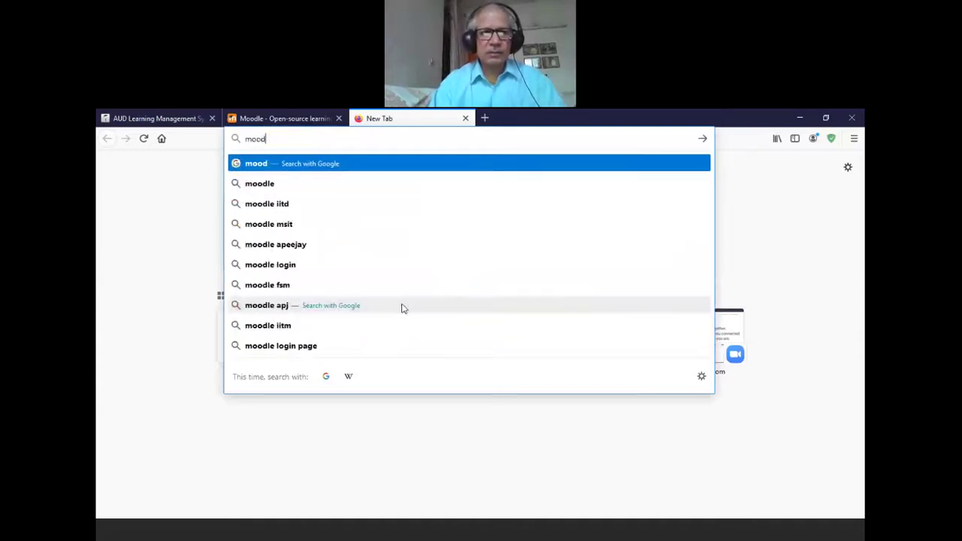
pyautogui.write('le.net')
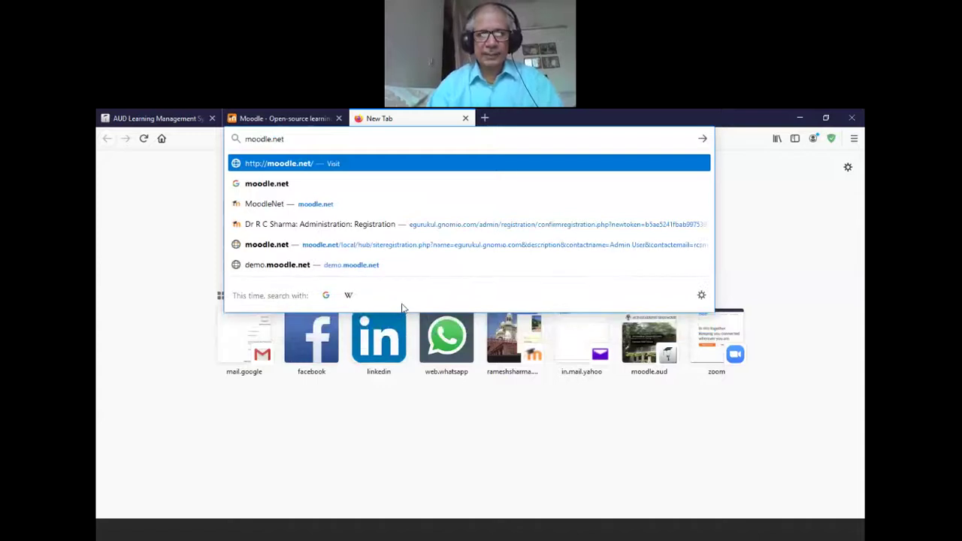
pyautogui.press('Return')
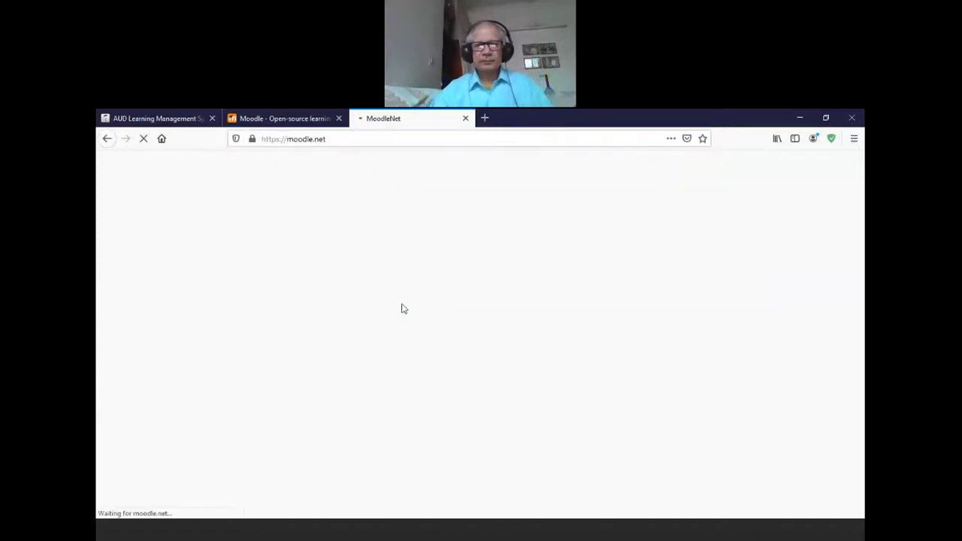
# Step: View the topics on the main documentation page of moodle.org and open the Moodle downloads page
pyautogui.click(292, 119)
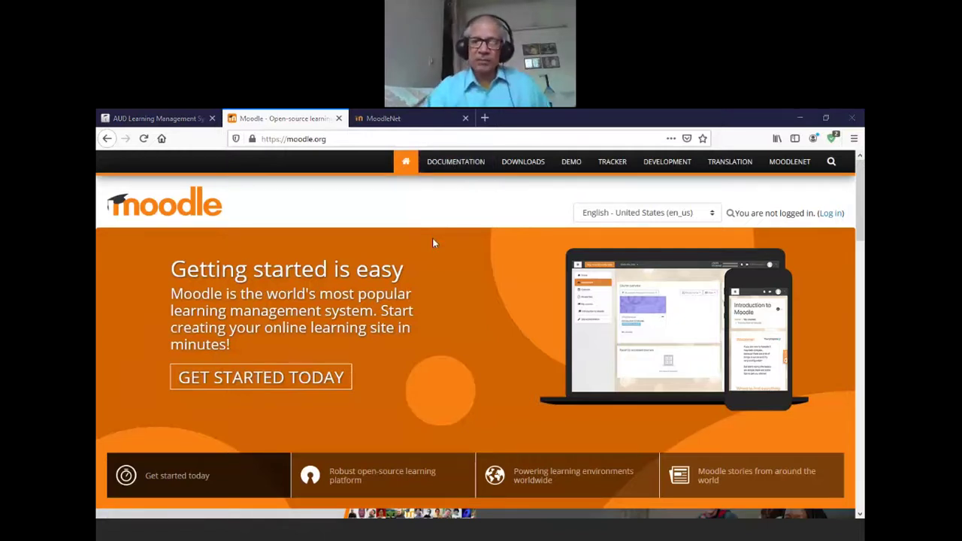
pyautogui.click(451, 165)
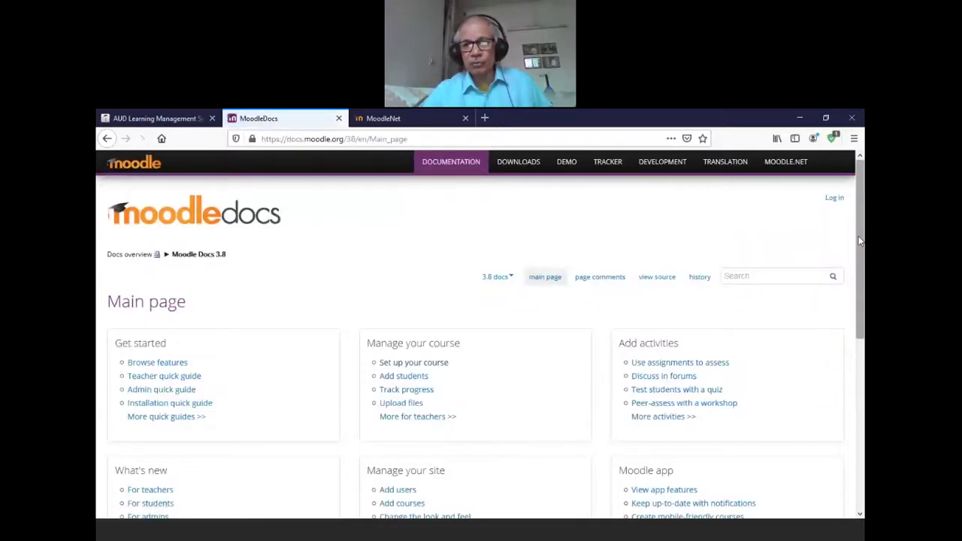
pyautogui.moveTo(861, 241); pyautogui.dragTo(861, 304)
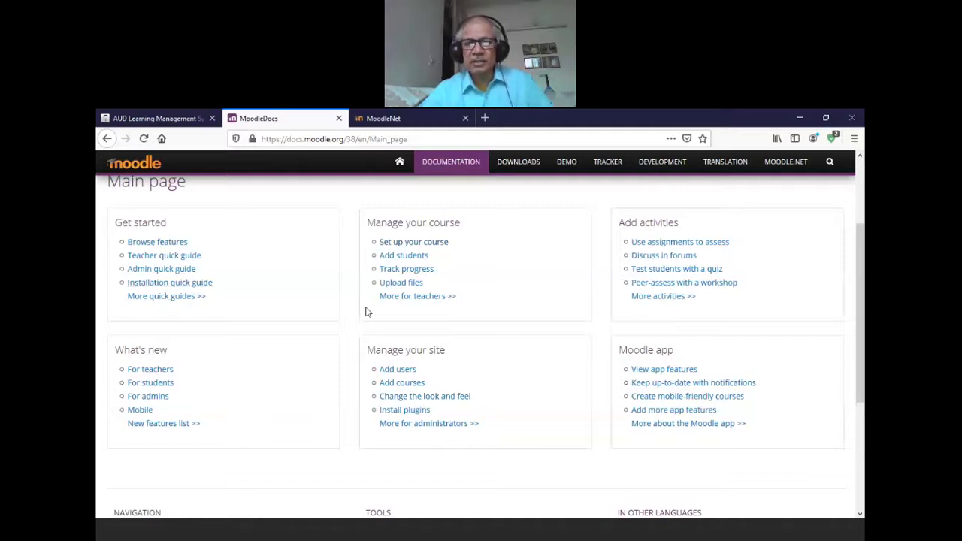
pyautogui.click(519, 162)
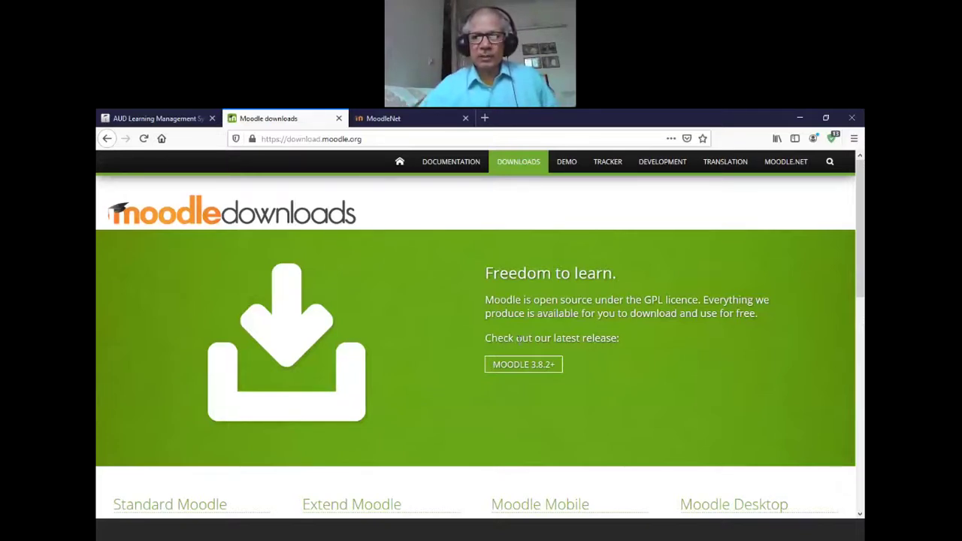
# Step: Open Facebook in a new browser tab, view its news feed, and close that tab
pyautogui.click(486, 120)
pyautogui.click(311, 343)
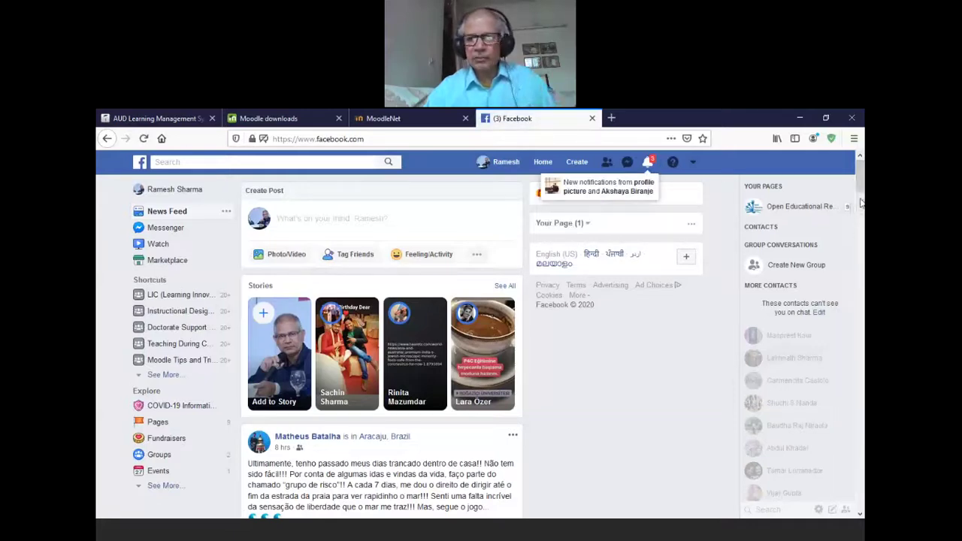
pyautogui.scroll(-4, 863, 226)
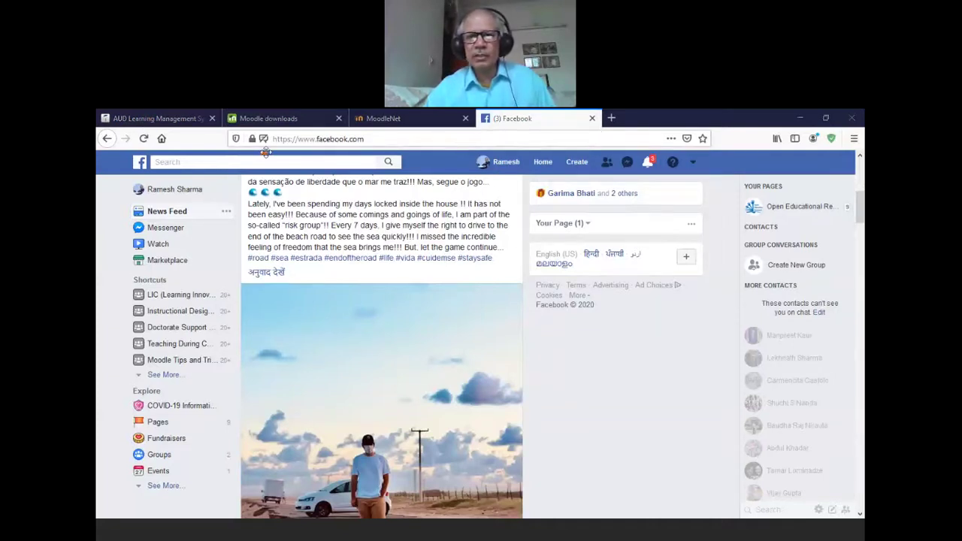
pyautogui.click(592, 118)
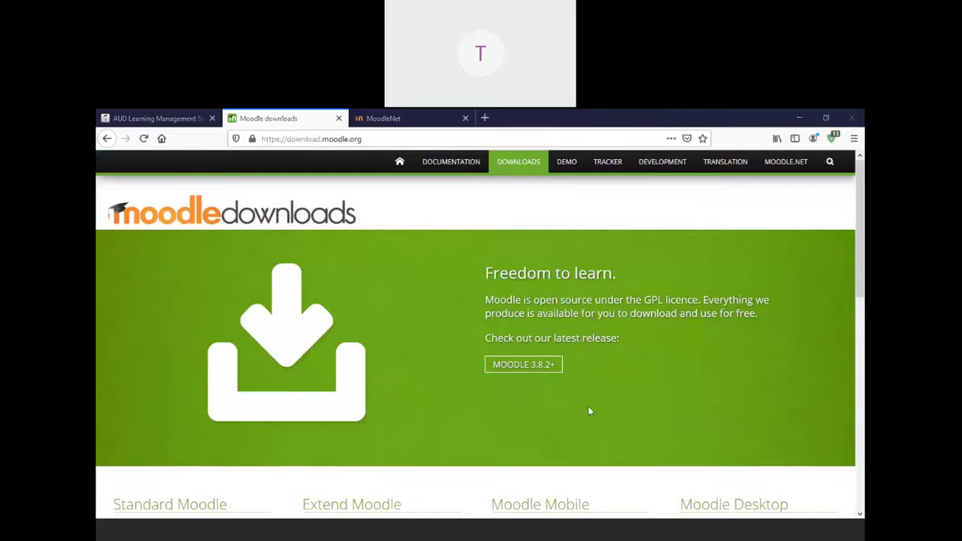
# Step: View the standard, plugin, mobile and desktop options on the Moodle downloads page, and close its tab
pyautogui.moveTo(861, 256); pyautogui.dragTo(861, 364)
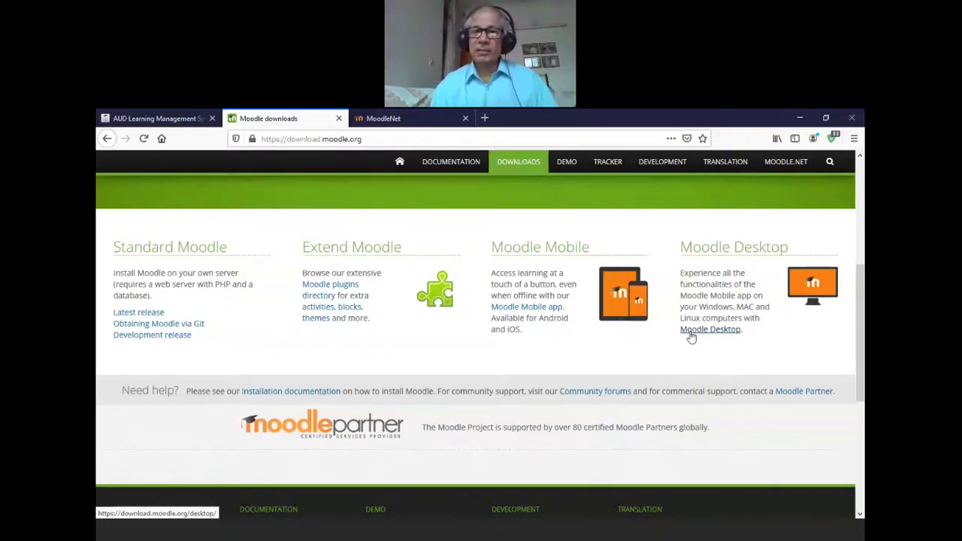
pyautogui.click(339, 119)
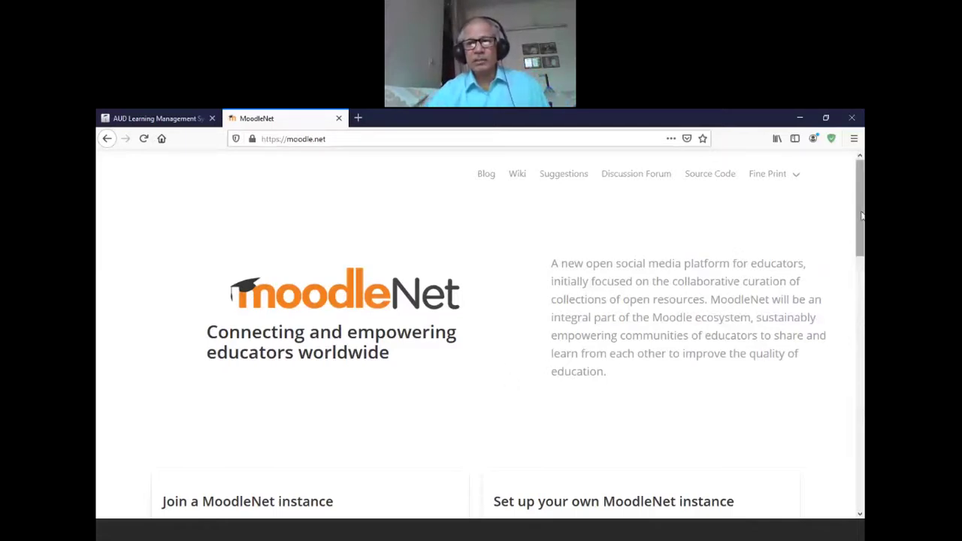
# Step: View the MoodleNet home page, open its source code page on GitLab, and close that tab
pyautogui.moveTo(863, 216)
pyautogui.mouseDown()
pyautogui.moveTo(863, 463)
pyautogui.moveTo(862, 215)
pyautogui.mouseUp()
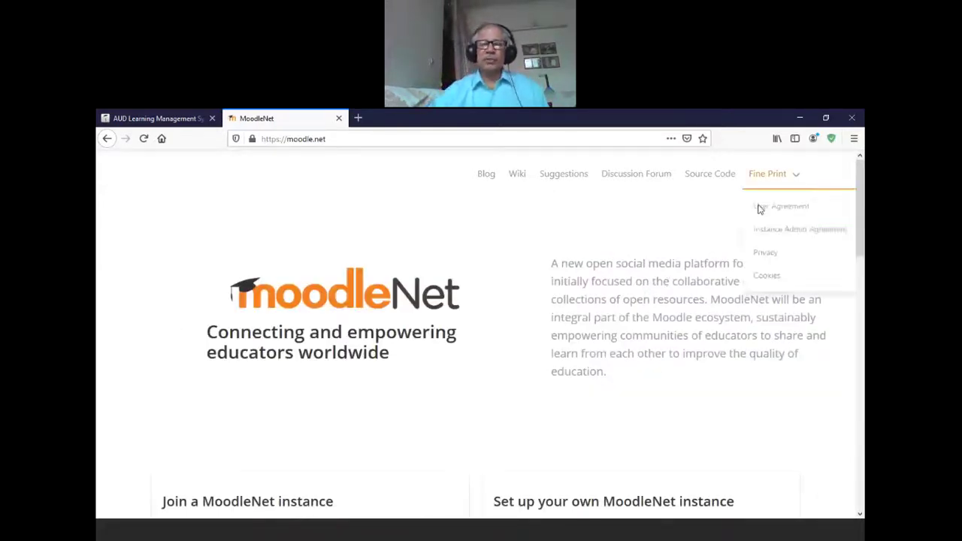
pyautogui.click(702, 180)
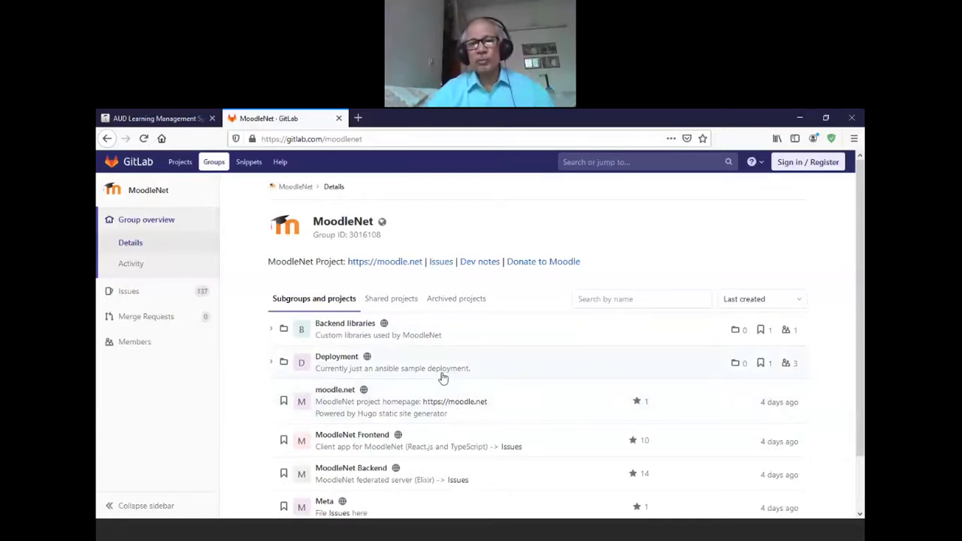
pyautogui.click(339, 118)
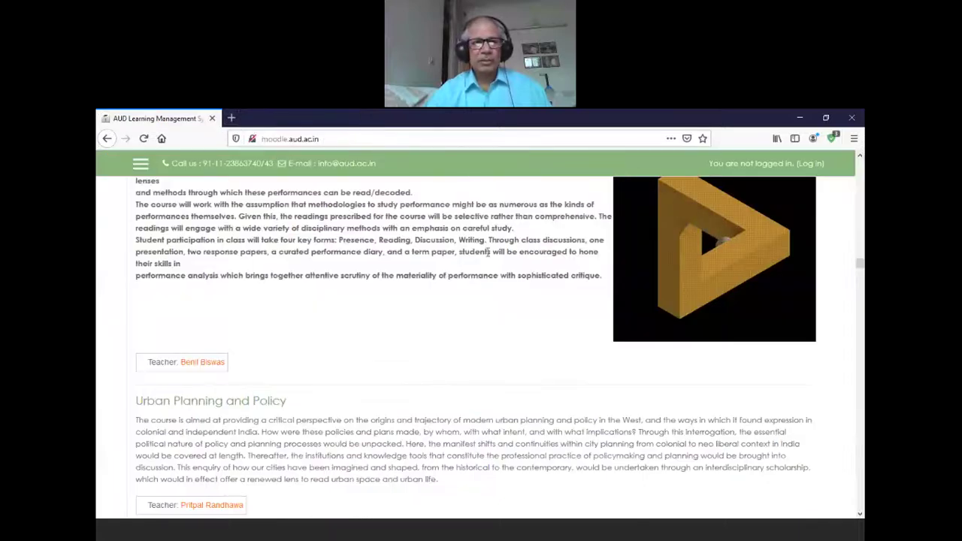
# Step: Return to the beginning of the AUD portal page and open lms.aud.ac.in in a new browser tab
pyautogui.scroll(20, 842, 267)
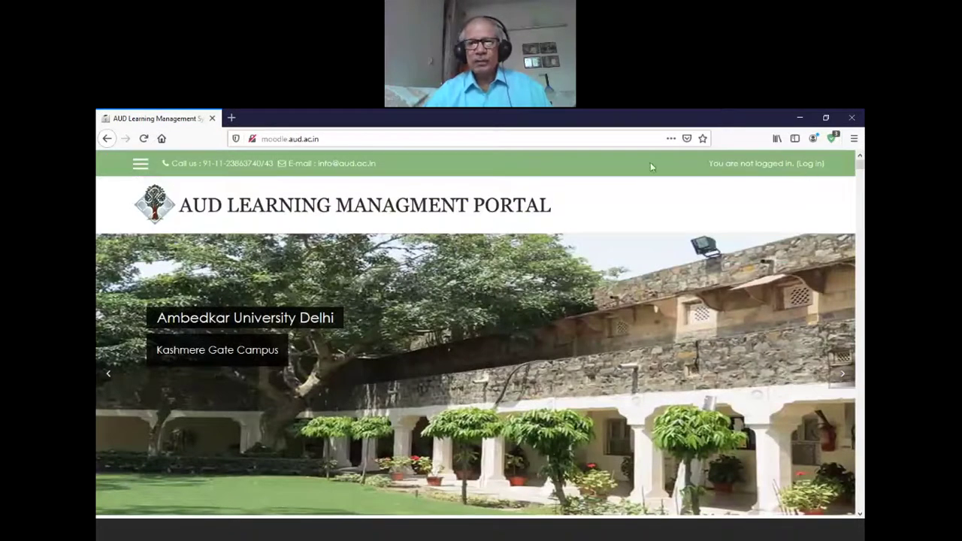
pyautogui.click(233, 119)
pyautogui.write('lms')
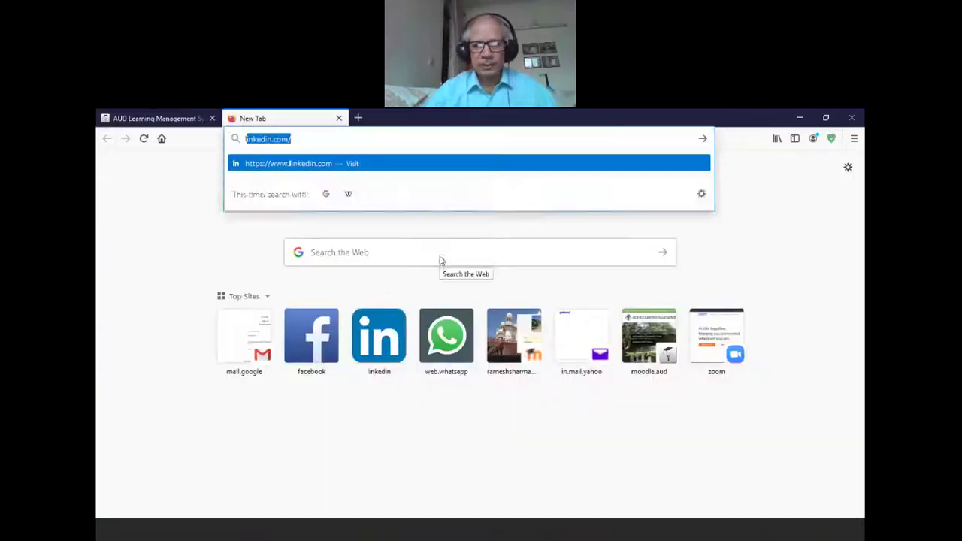
pyautogui.write('.au')
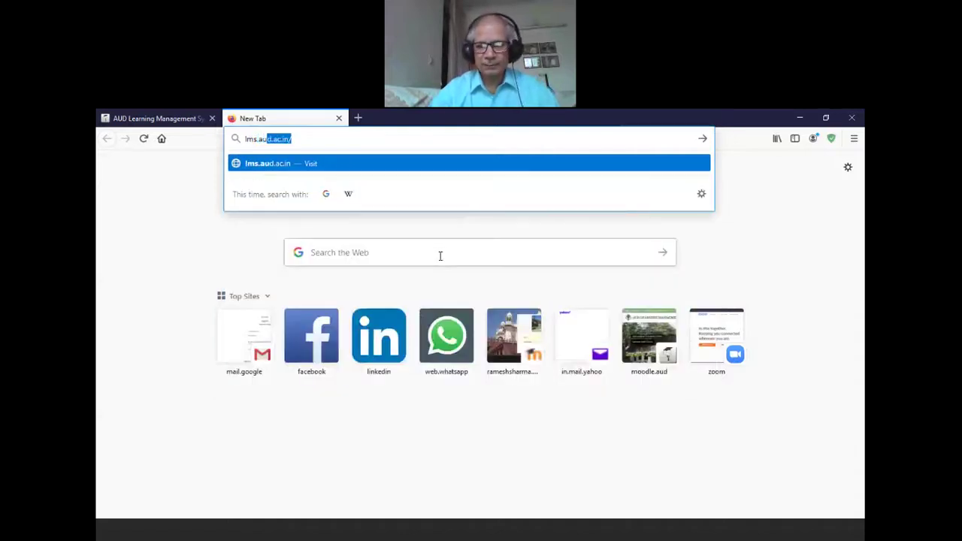
pyautogui.press('Return')
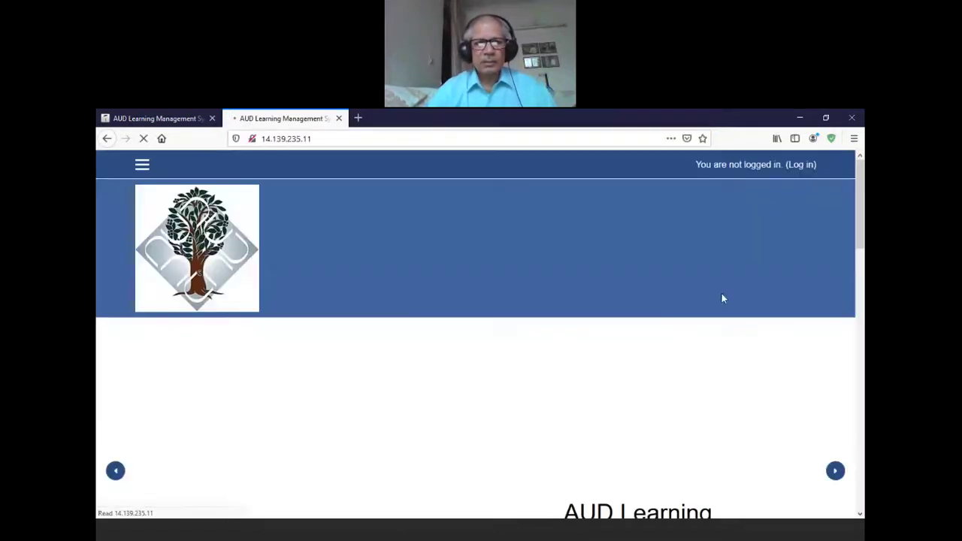
# Step: Log in to the AUD learning management site with the saved username and password
pyautogui.click(801, 166)
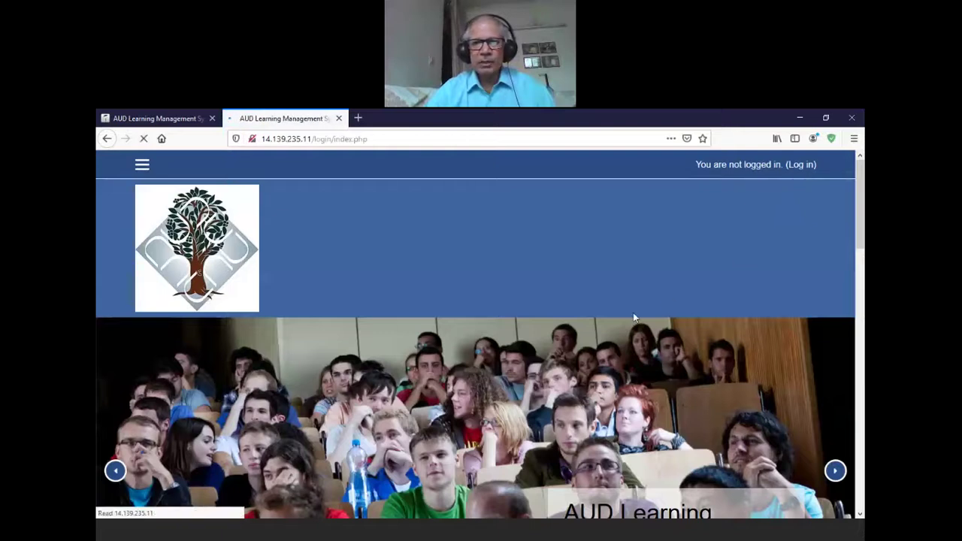
pyautogui.click(328, 437)
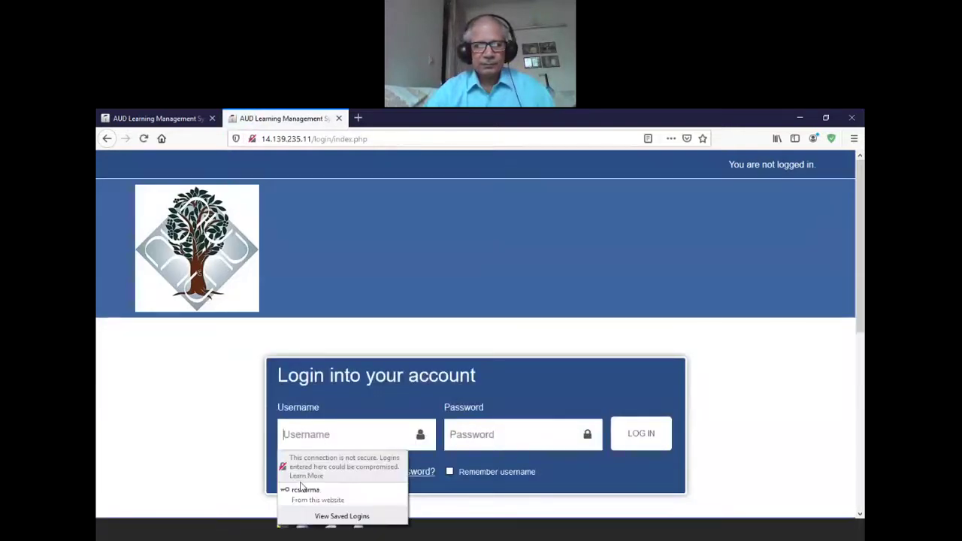
pyautogui.click(331, 488)
pyautogui.click(638, 443)
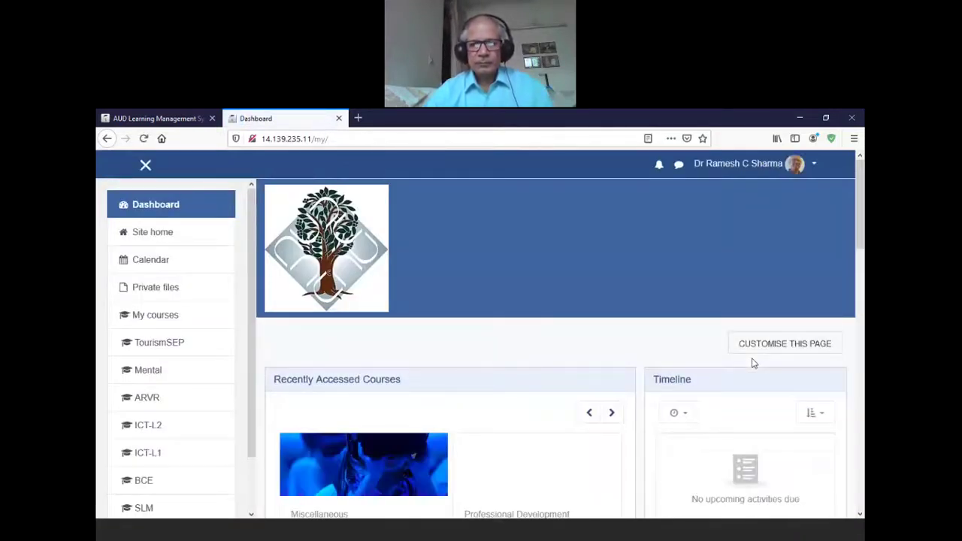
# Step: Look over the dashboard, and open Site administration to view its general, analytics and competencies settings
pyautogui.moveTo(863, 214); pyautogui.dragTo(863, 242)
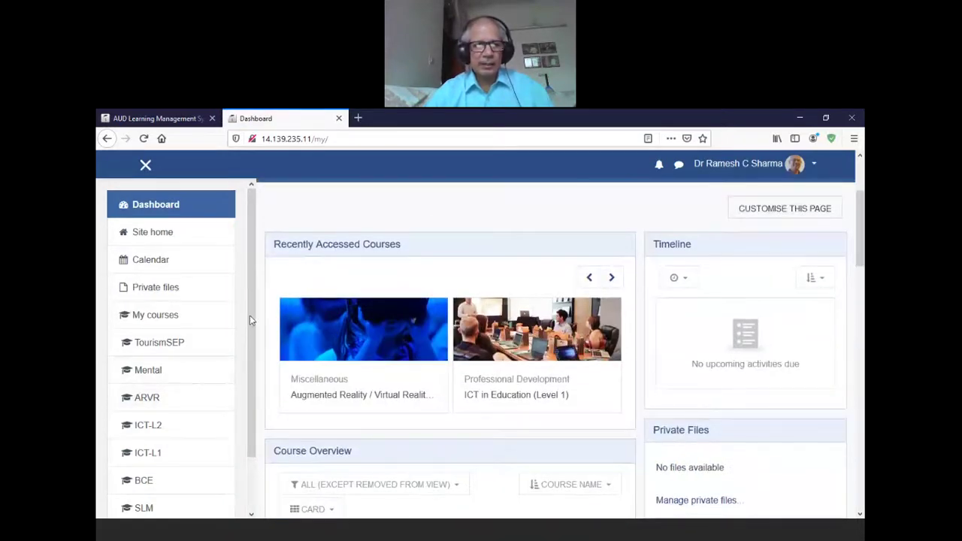
pyautogui.scroll(-2, 178, 495)
pyautogui.click(168, 506)
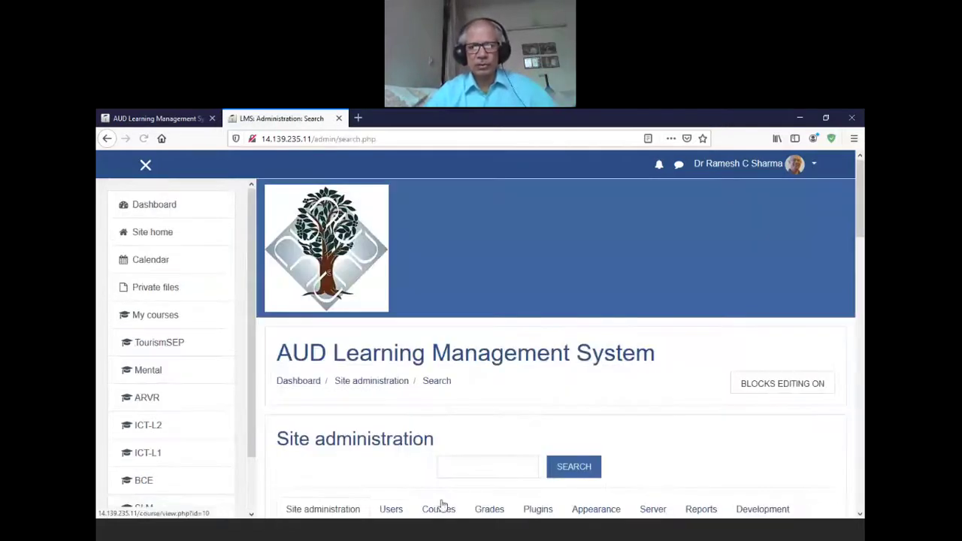
pyautogui.moveTo(861, 229); pyautogui.dragTo(863, 278)
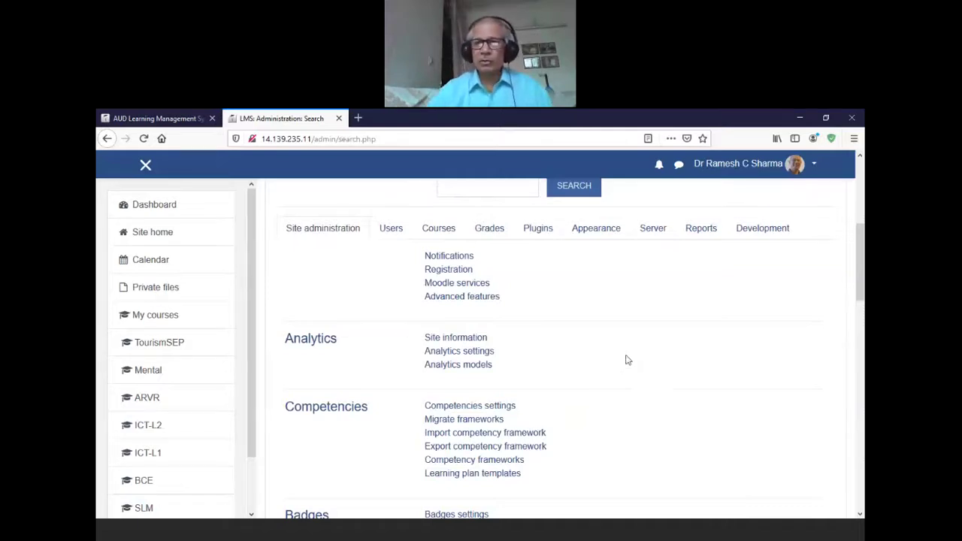
# Step: Open the Switch role page from the account options and view the roles offered
pyautogui.click(814, 169)
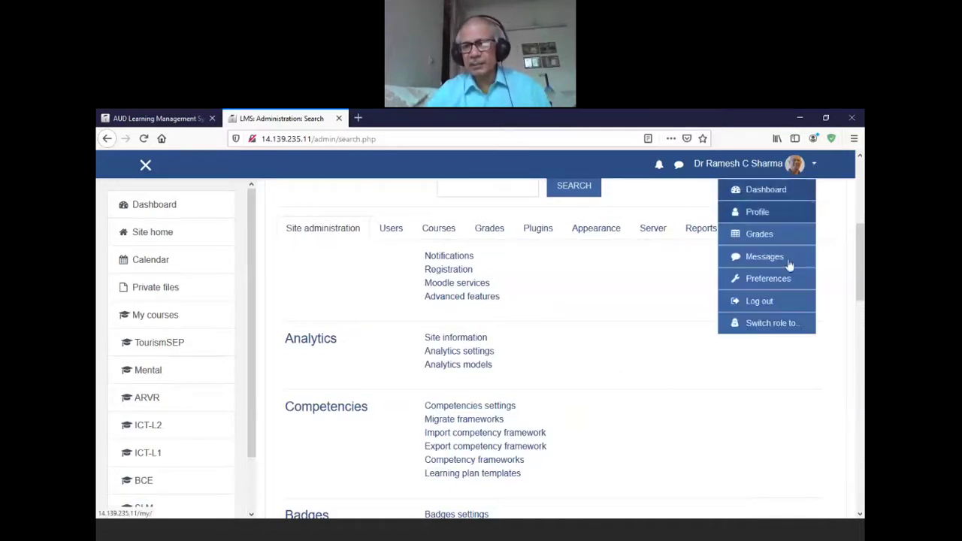
pyautogui.click(776, 325)
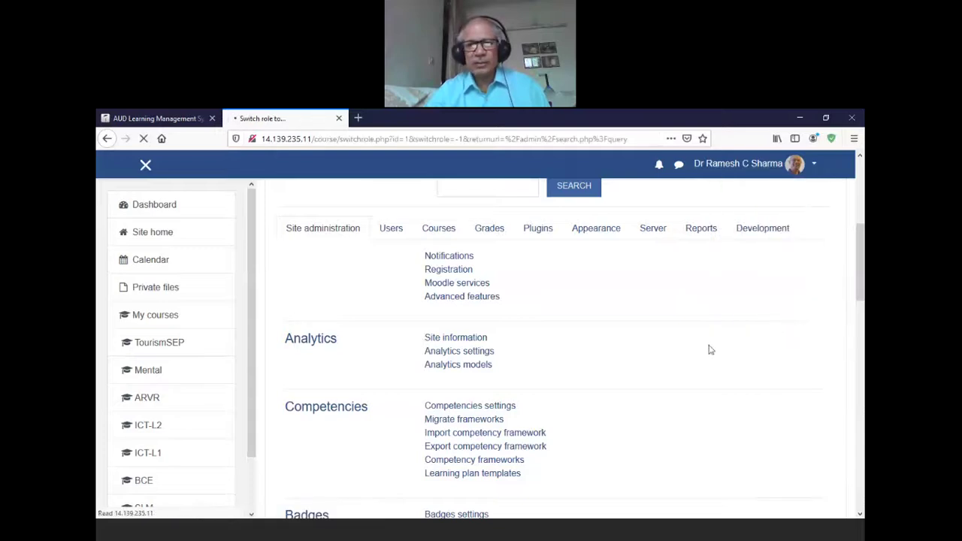
pyautogui.moveTo(862, 235); pyautogui.dragTo(862, 336)
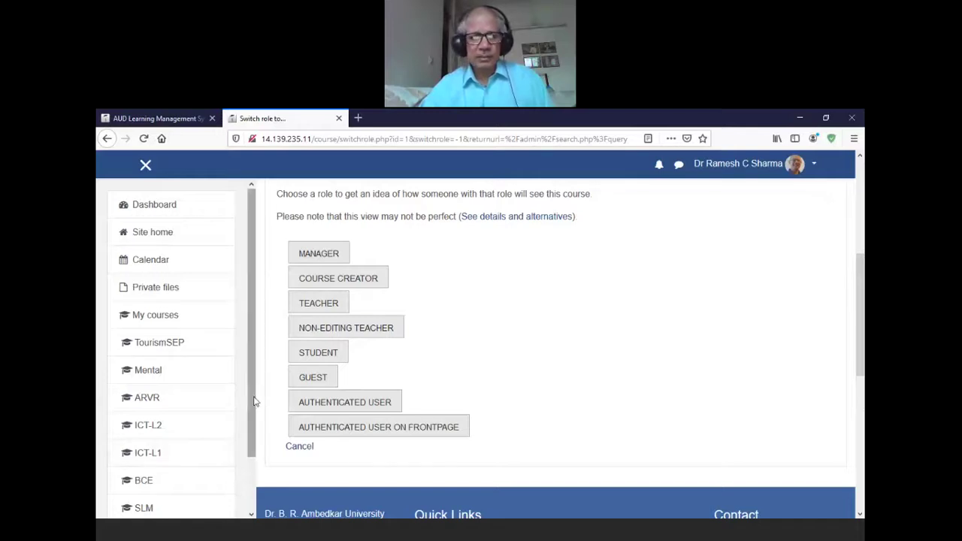
# Step: Return to Site administration and open the Add a new course form from the Courses settings
pyautogui.scroll(-2, 252, 400)
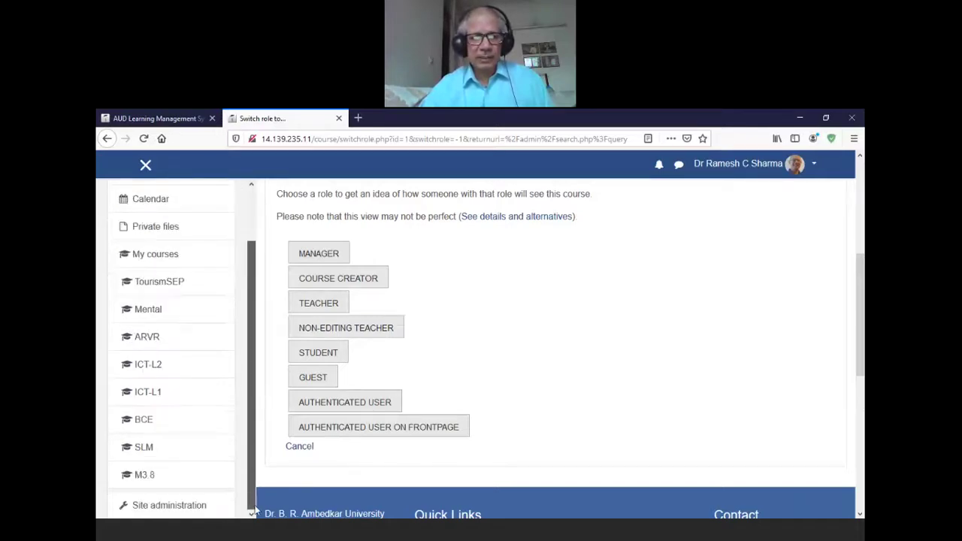
pyautogui.click(186, 509)
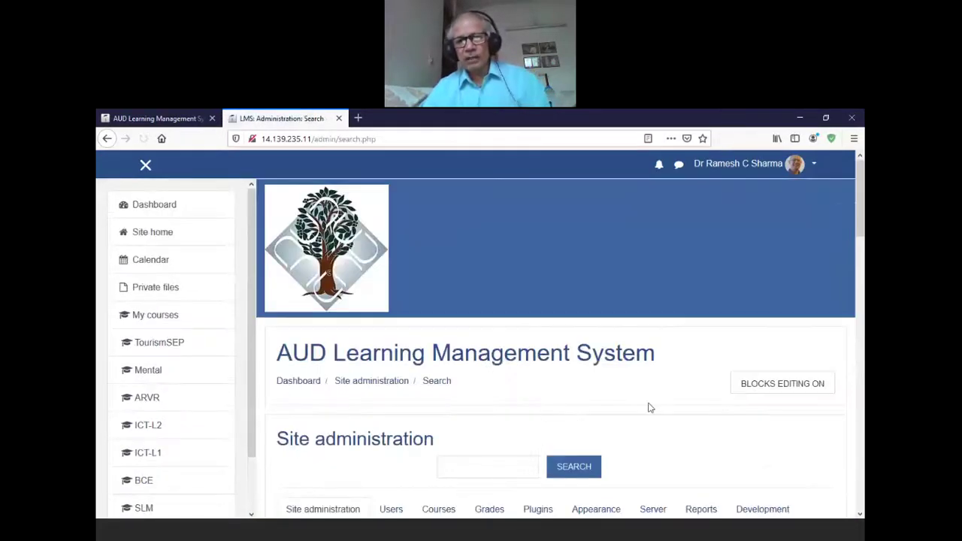
pyautogui.moveTo(861, 211); pyautogui.dragTo(860, 269)
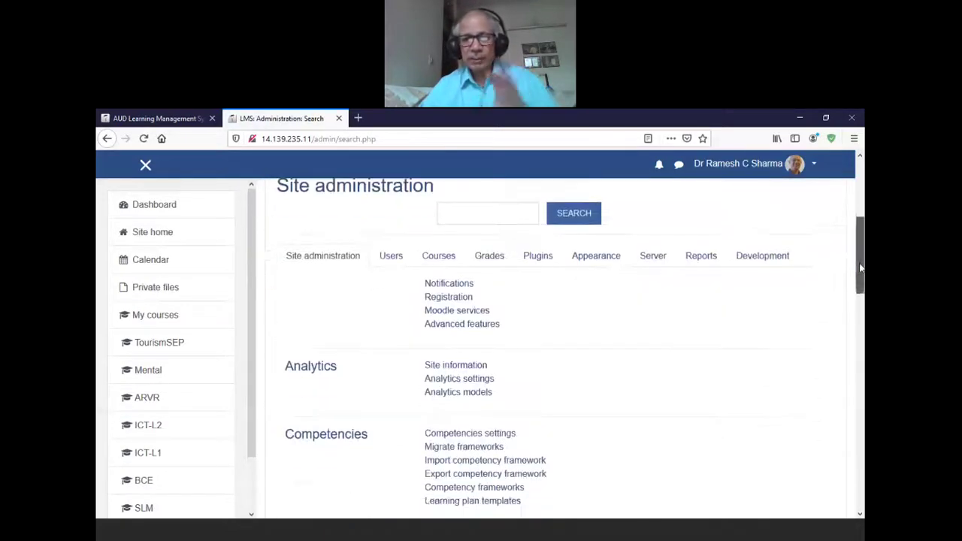
pyautogui.click(431, 256)
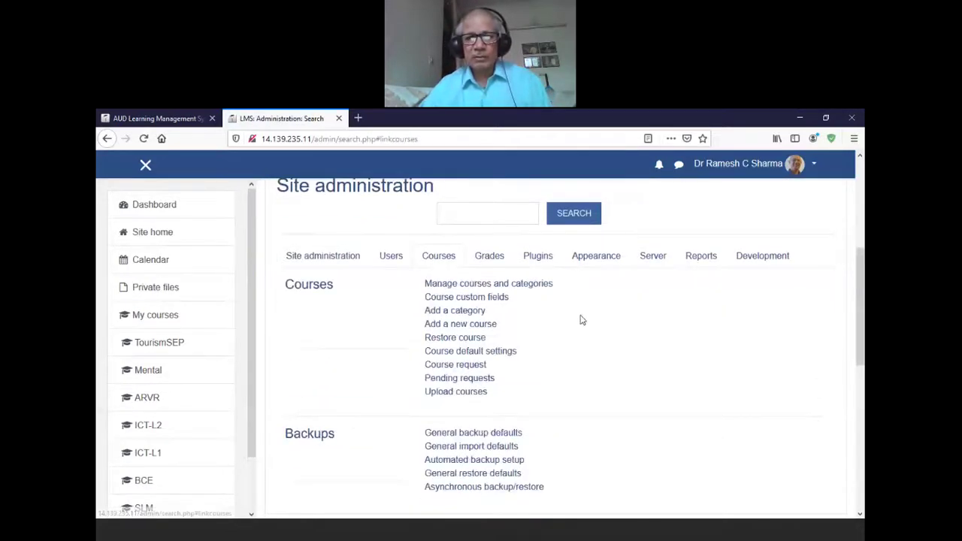
pyautogui.click(488, 329)
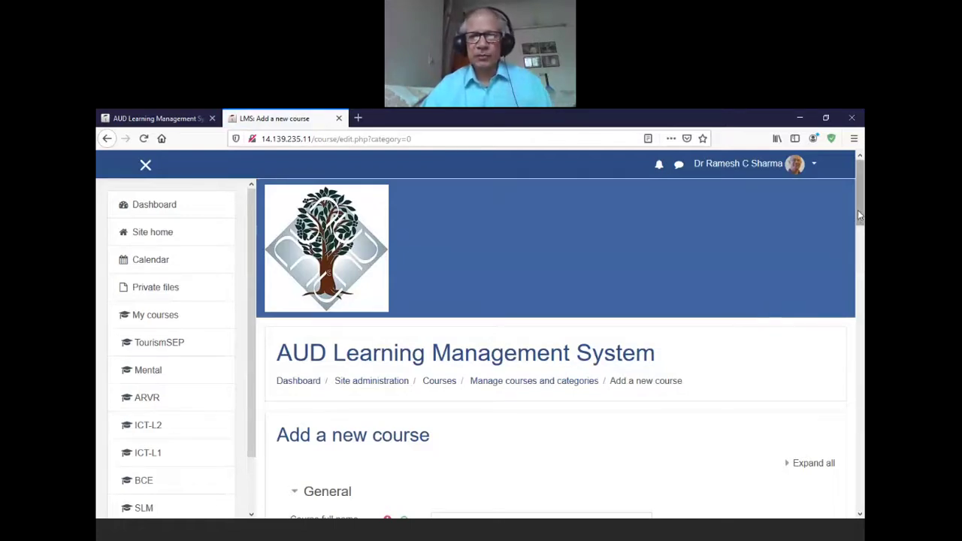
# Step: Enter "Introduction to Biology" as the new course's full name and move on to the short name
pyautogui.moveTo(858, 210); pyautogui.dragTo(862, 260)
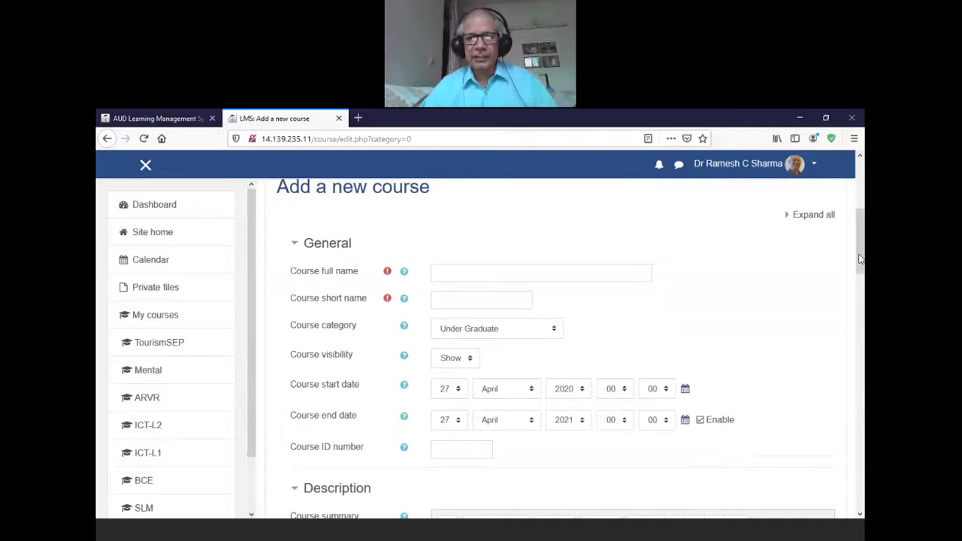
pyautogui.click(552, 274)
pyautogui.write('In')
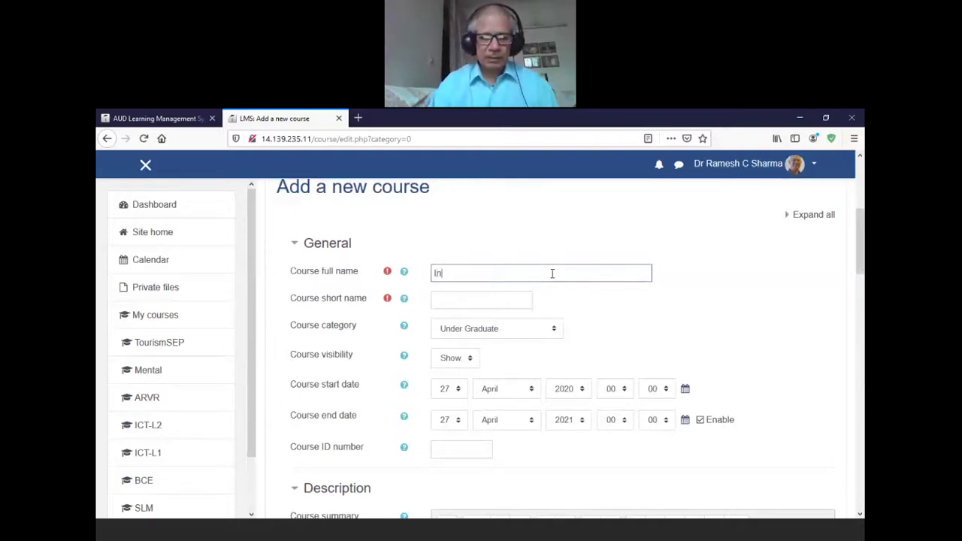
pyautogui.write('troducation')
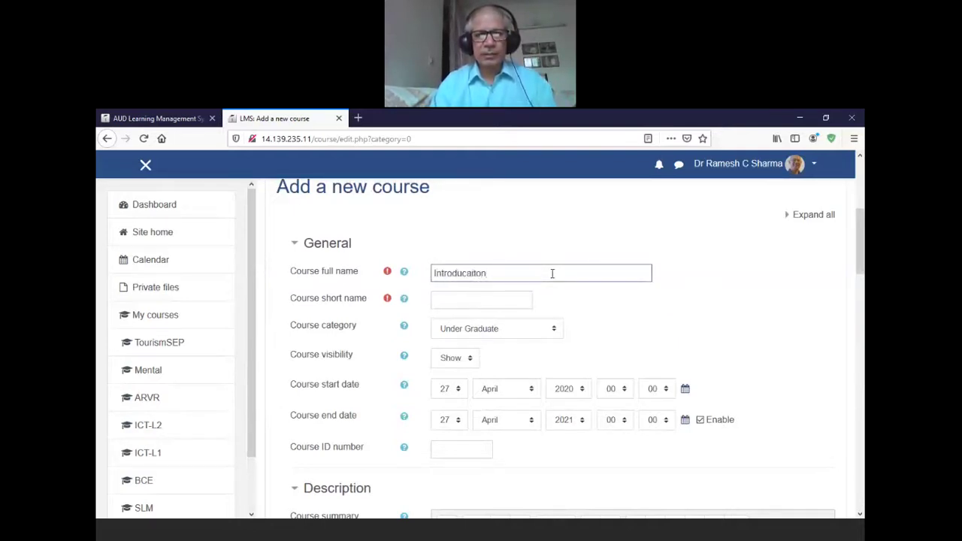
pyautogui.press('BackSpace')
pyautogui.press('BackSpace')
pyautogui.press('BackSpace')
pyautogui.press('BackSpace')
pyautogui.press('BackSpace')
pyautogui.write('tion ')
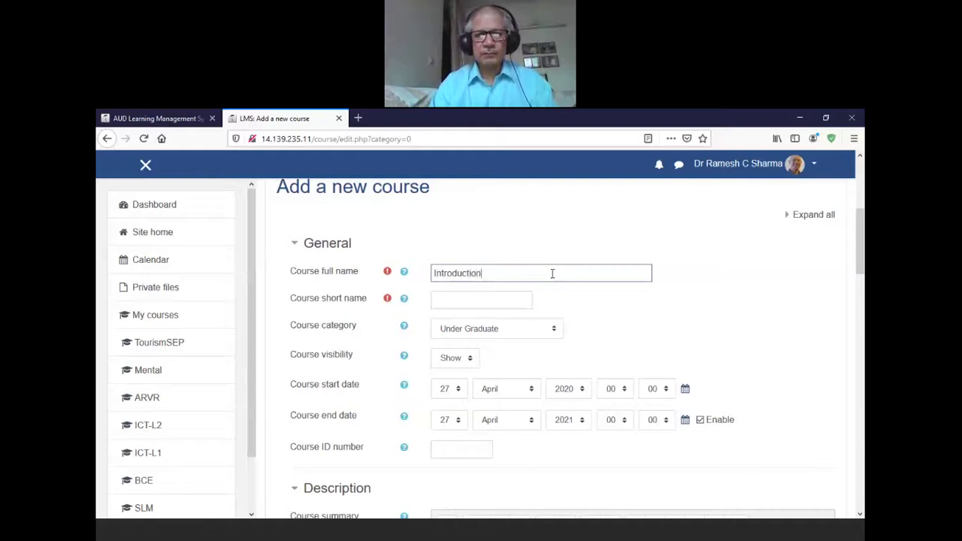
pyautogui.write('to Biol')
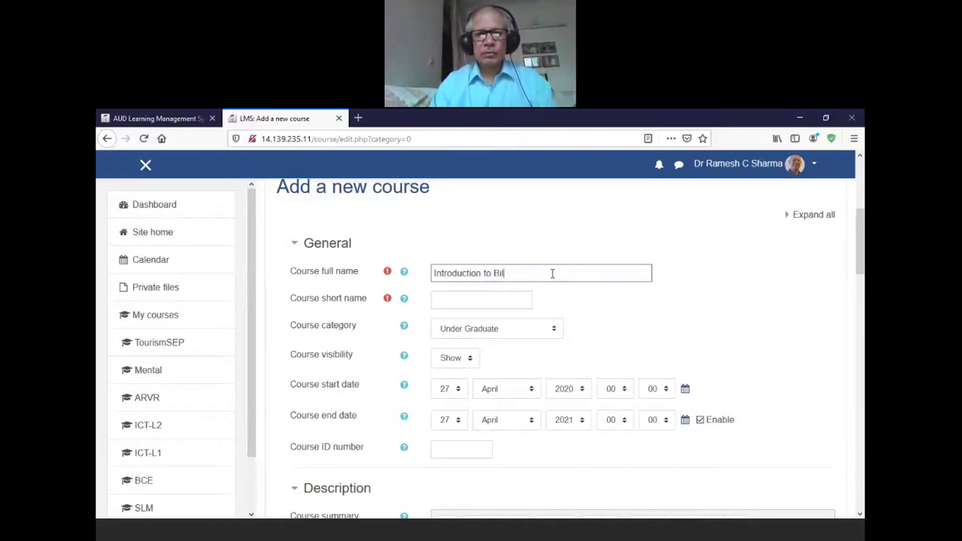
pyautogui.write('o')
pyautogui.press('BackSpace')
pyautogui.press('BackSpace')
pyautogui.write('ology')
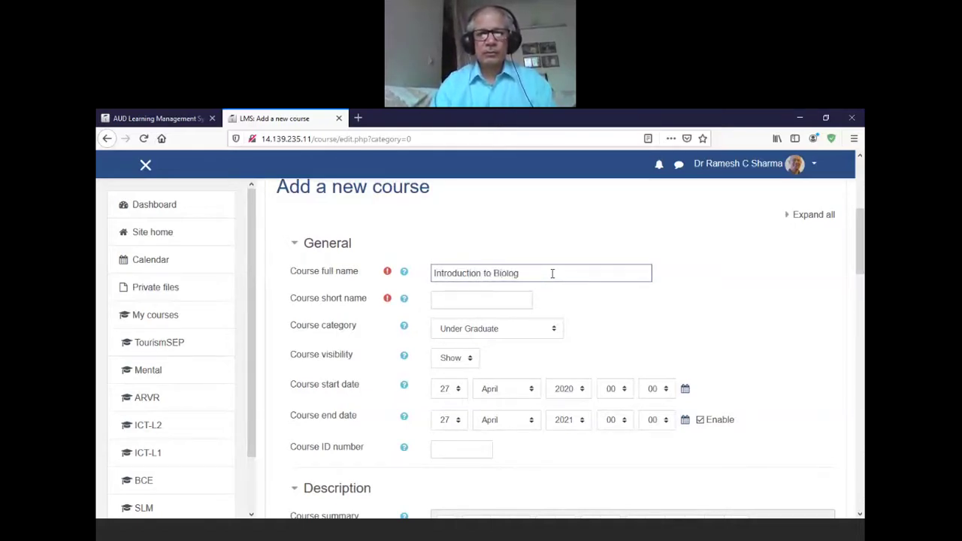
pyautogui.click(476, 300)
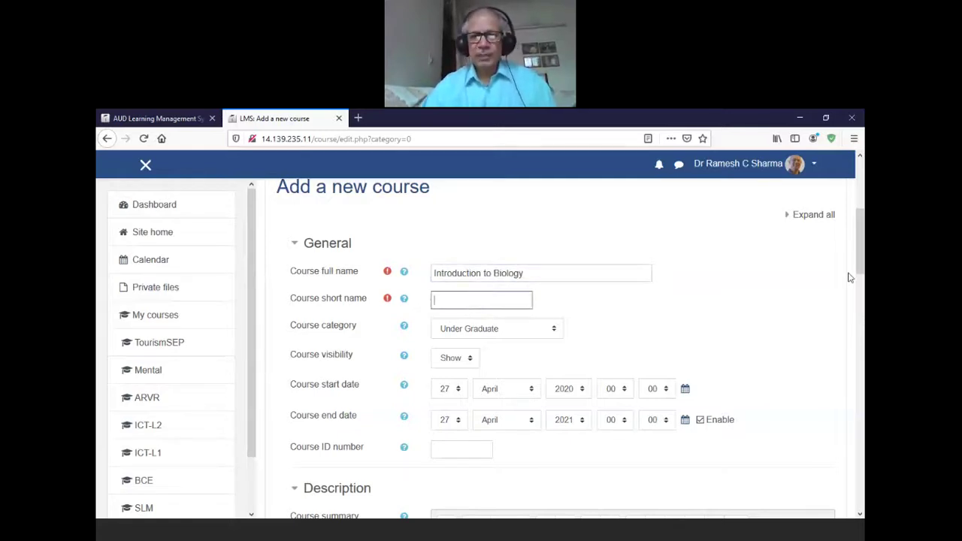
# Step: Point out the breadcrumb path from Dashboard to Add a new course by highlighting its text
pyautogui.scroll(5, 848, 275)
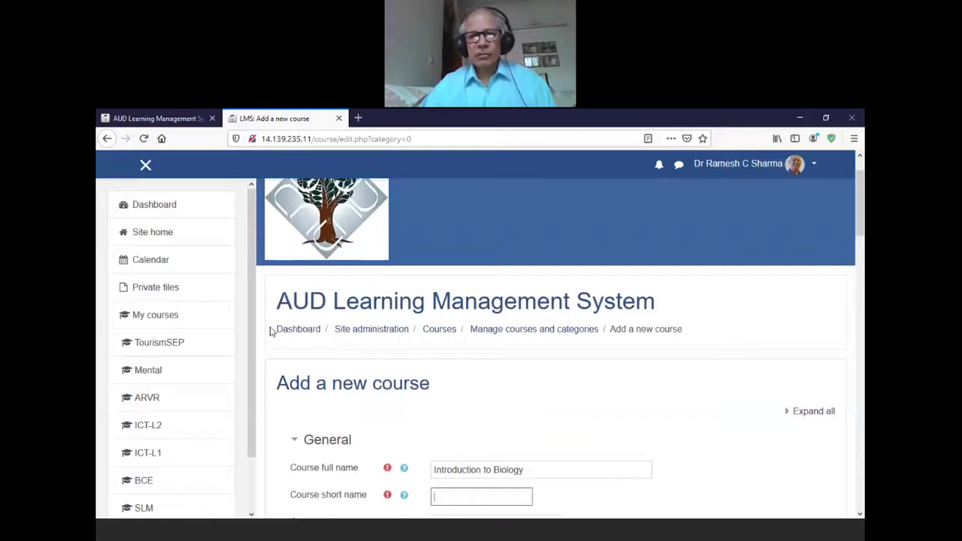
pyautogui.moveTo(272, 329); pyautogui.dragTo(726, 331)
pyautogui.moveTo(490, 342); pyautogui.dragTo(305, 347)
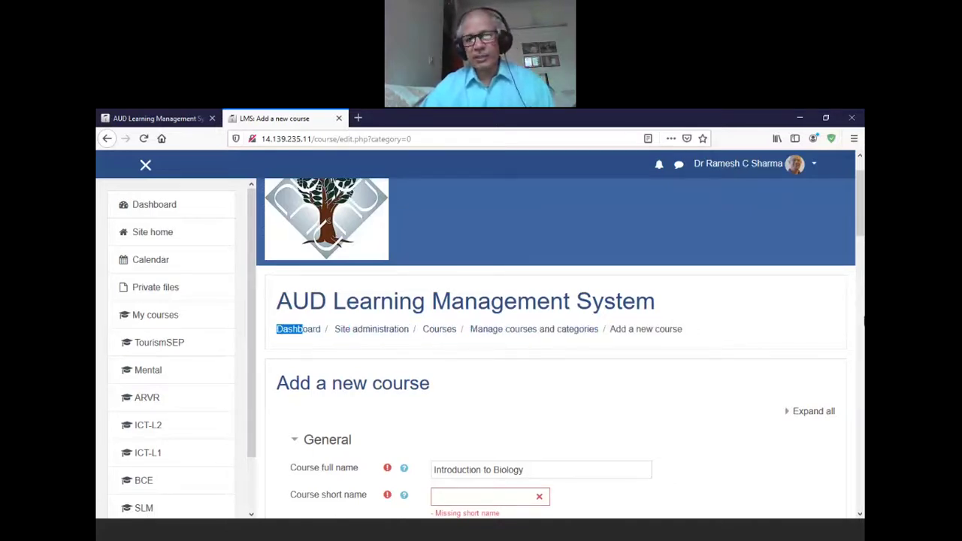
# Step: Enter "Biology" as the new course's short name
pyautogui.moveTo(862, 239); pyautogui.dragTo(861, 264)
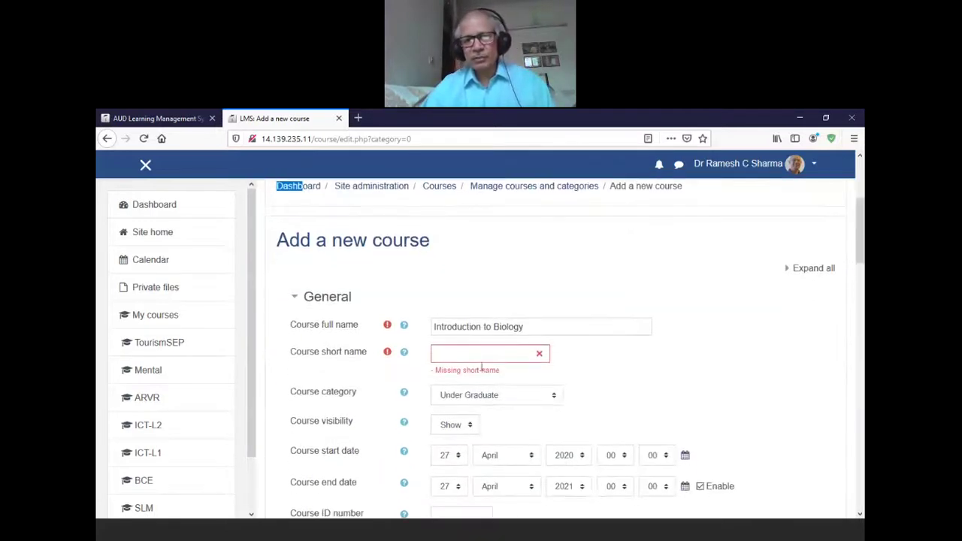
pyautogui.click(471, 355)
pyautogui.write('Bi')
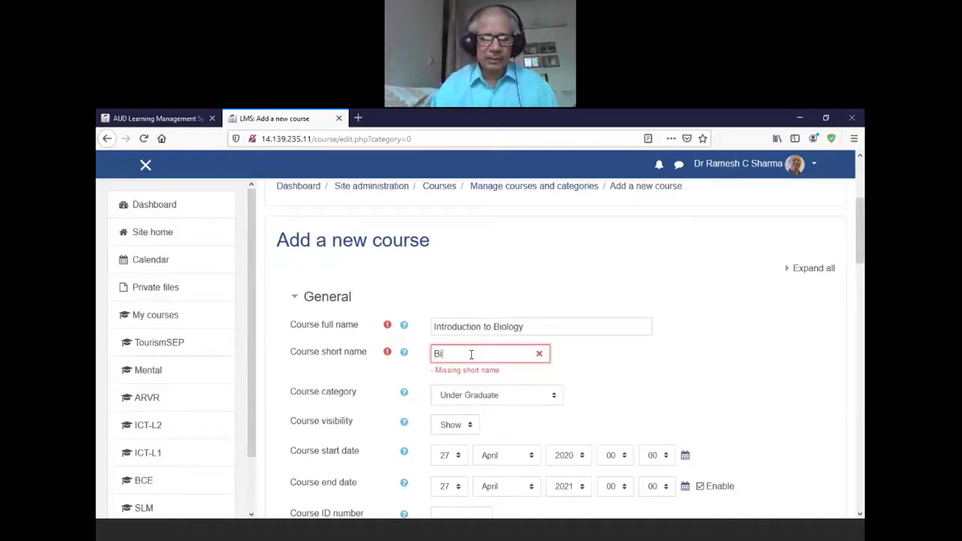
pyautogui.write('ology')
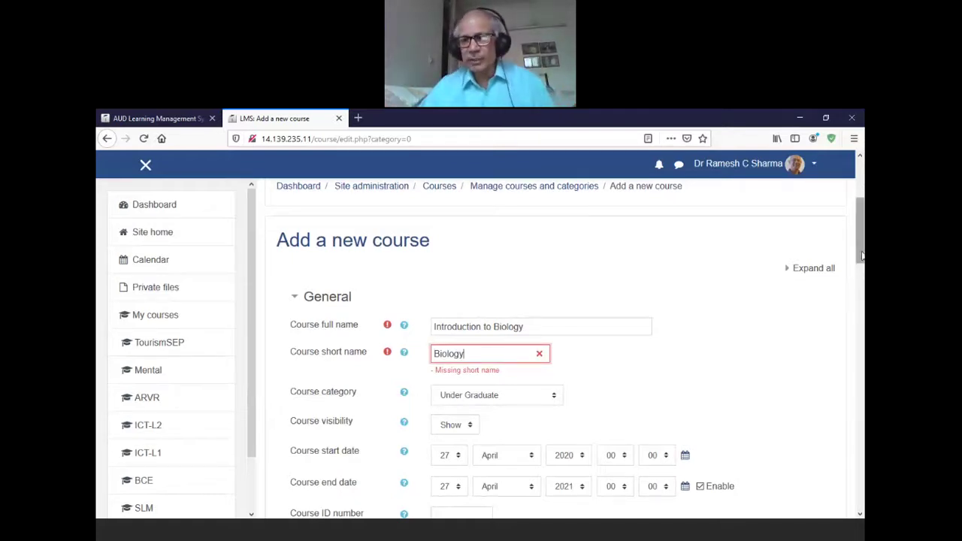
# Step: View the choices offered for the course category and the course visibility without changing either setting
pyautogui.moveTo(857, 269); pyautogui.dragTo(861, 285)
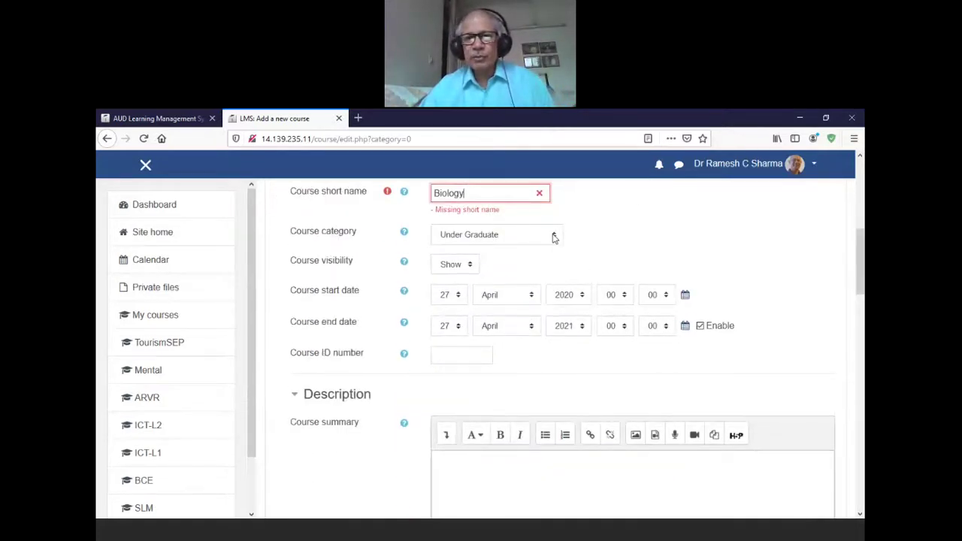
pyautogui.click(554, 235)
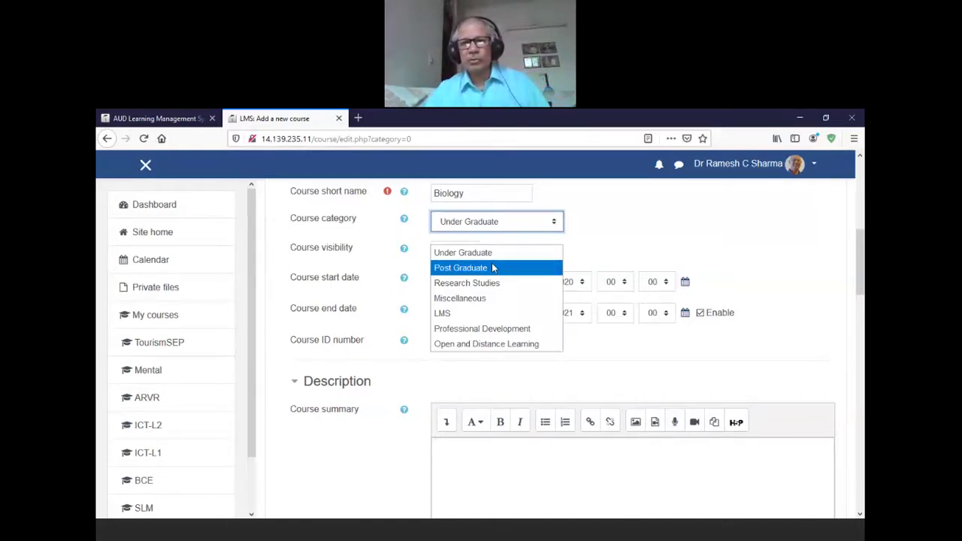
pyautogui.click(717, 251)
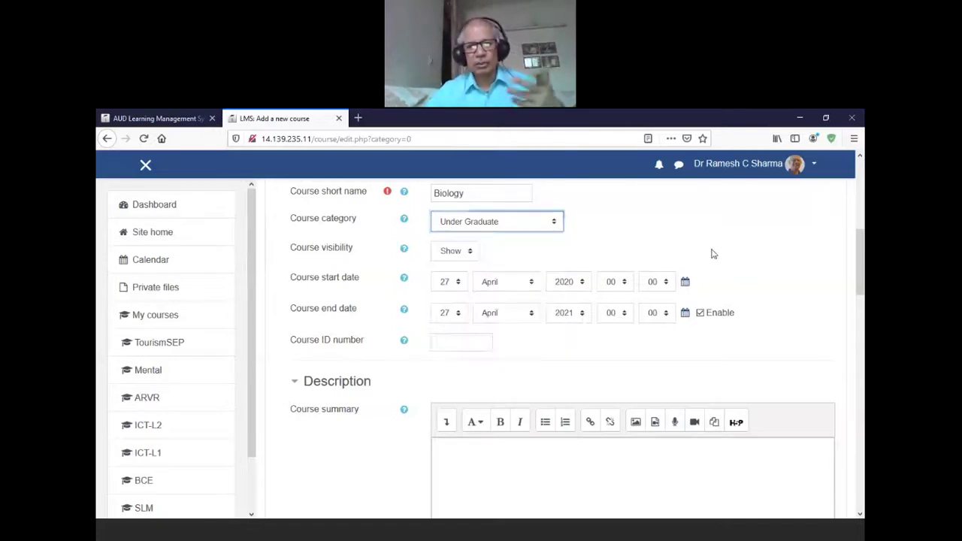
pyautogui.click(470, 253)
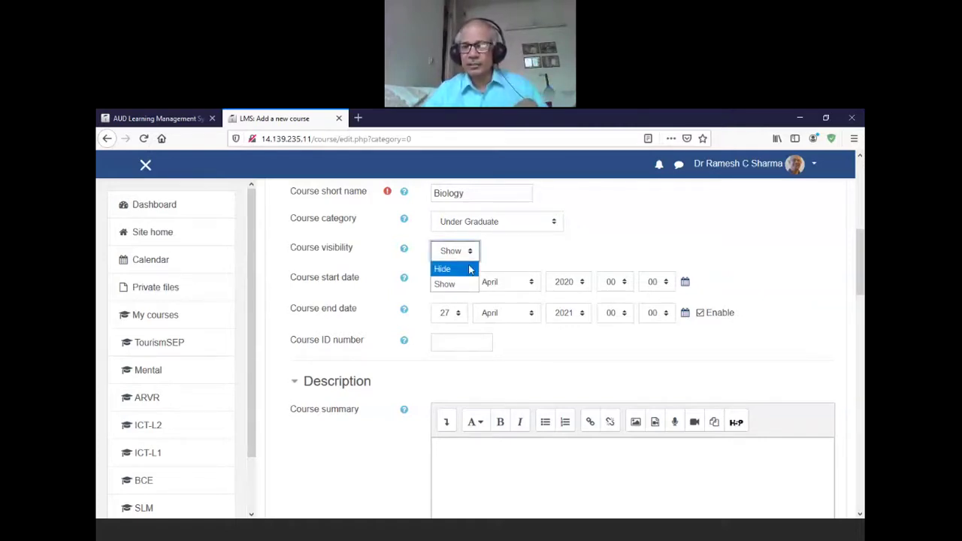
pyautogui.click(530, 257)
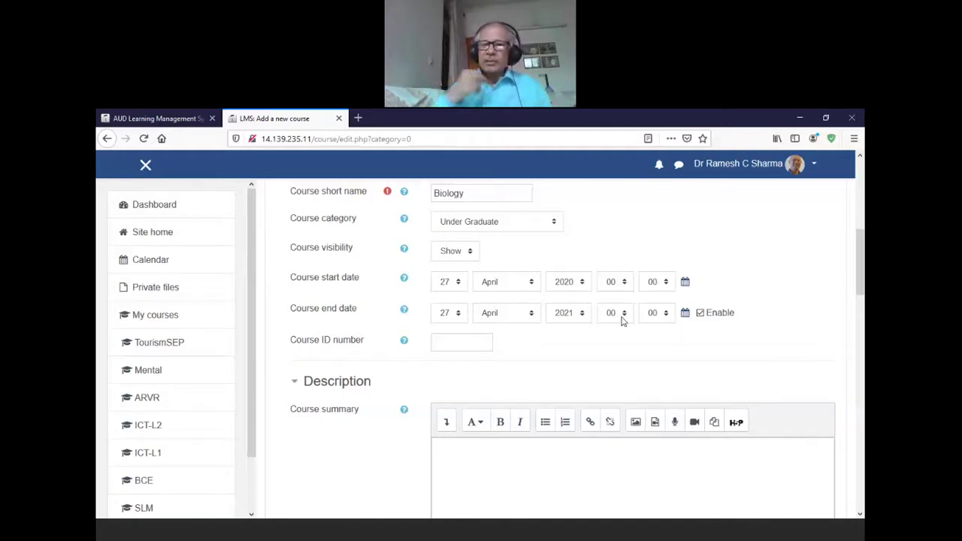
# Step: Set the hour of the course start date to 01 and the hour of the end date to 03
pyautogui.click(624, 286)
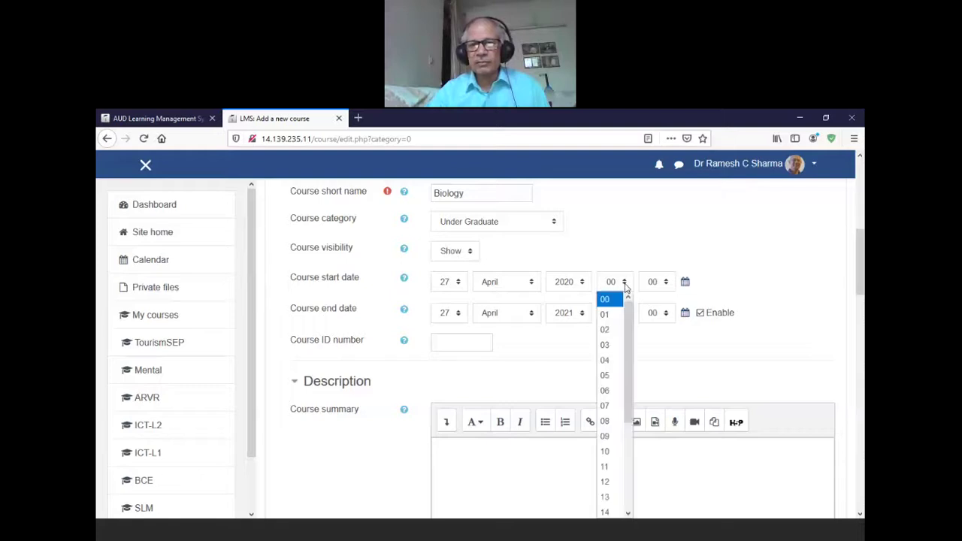
pyautogui.click(609, 316)
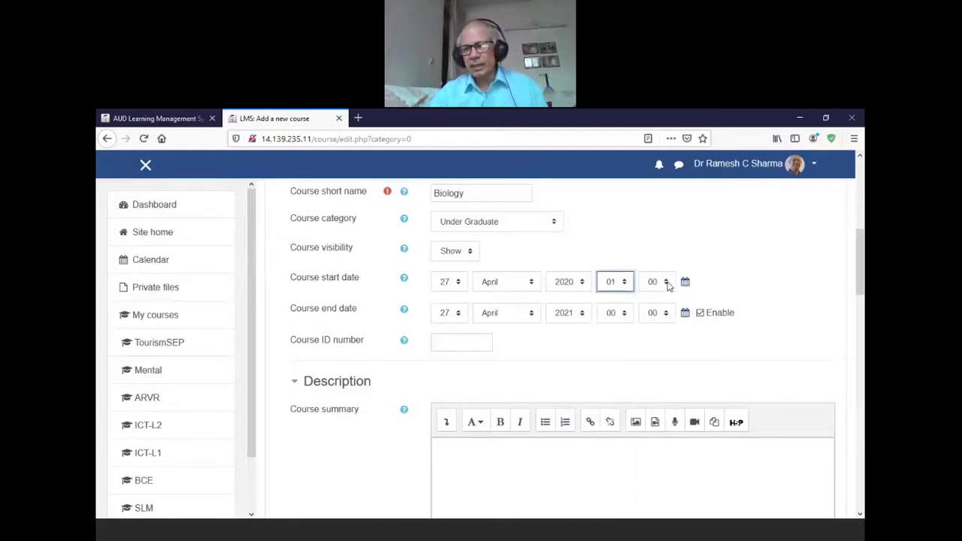
pyautogui.click(621, 317)
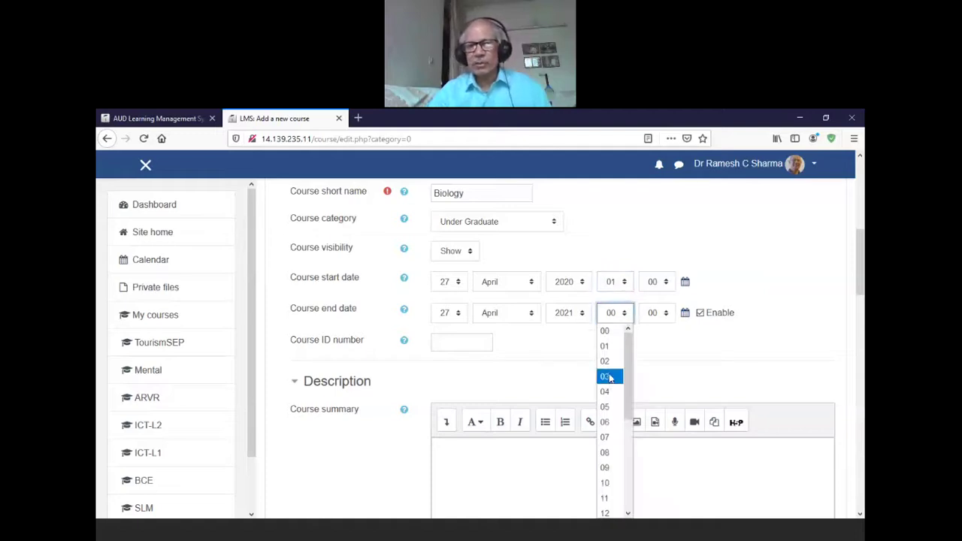
pyautogui.click(609, 378)
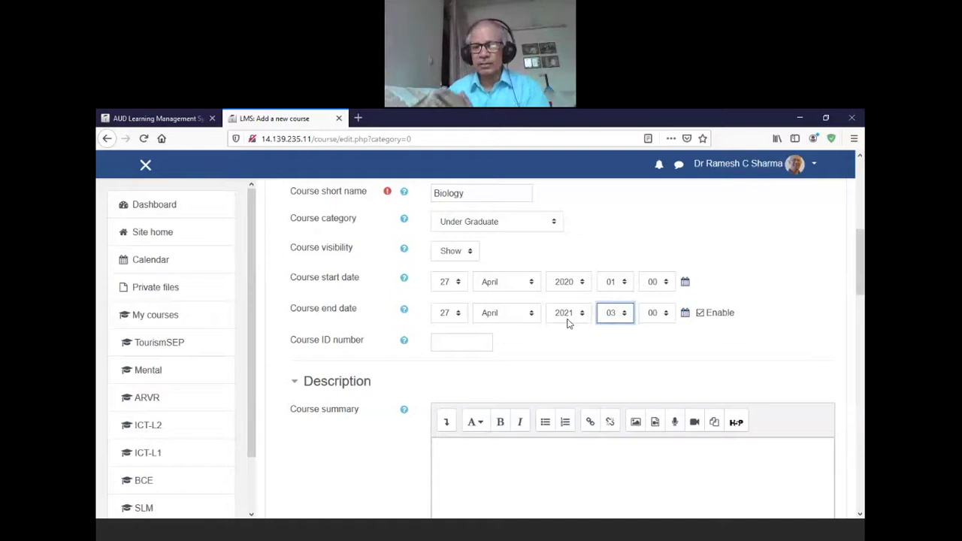
# Step: Enter "this course deals with" as the beginning of the course summary
pyautogui.moveTo(862, 268); pyautogui.dragTo(862, 306)
pyautogui.click(607, 303)
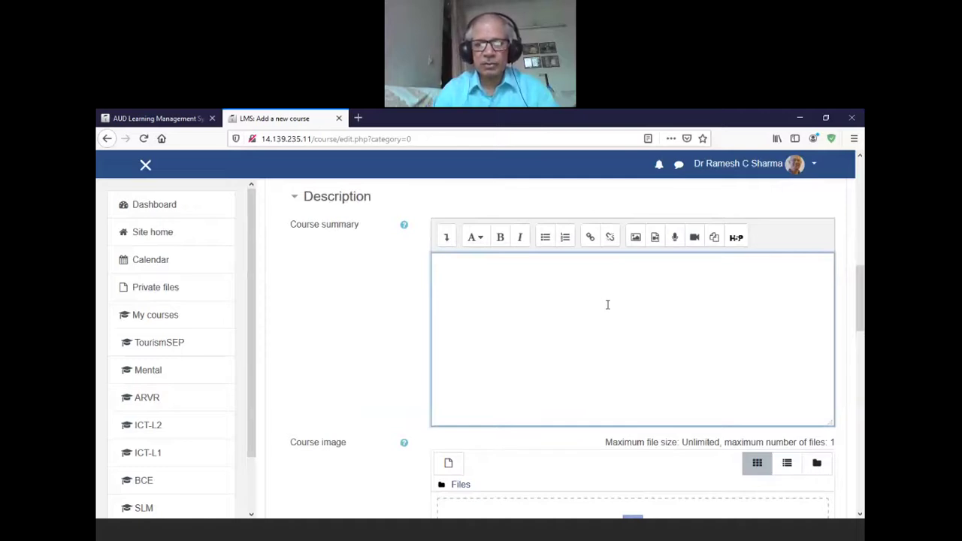
pyautogui.write('this coul')
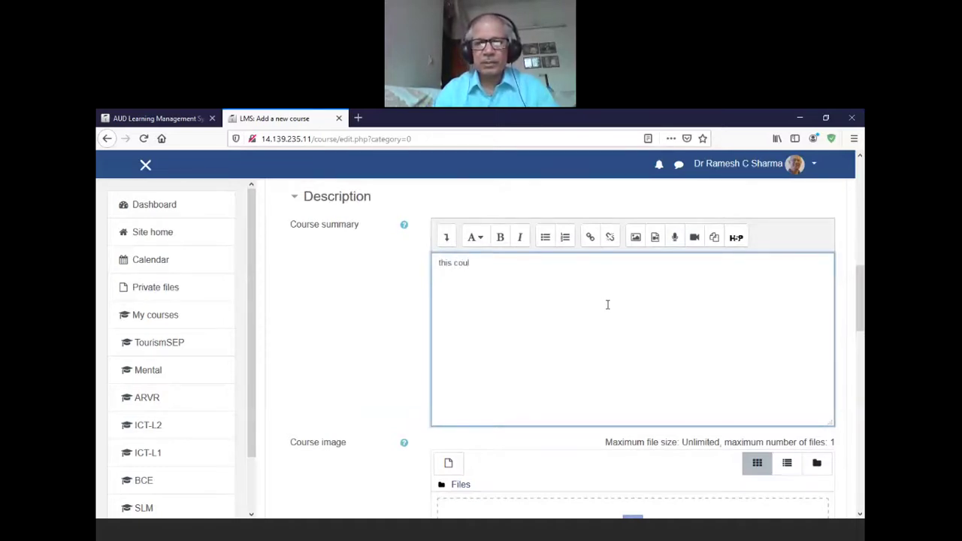
pyautogui.press('BackSpace')
pyautogui.write('rse deals s')
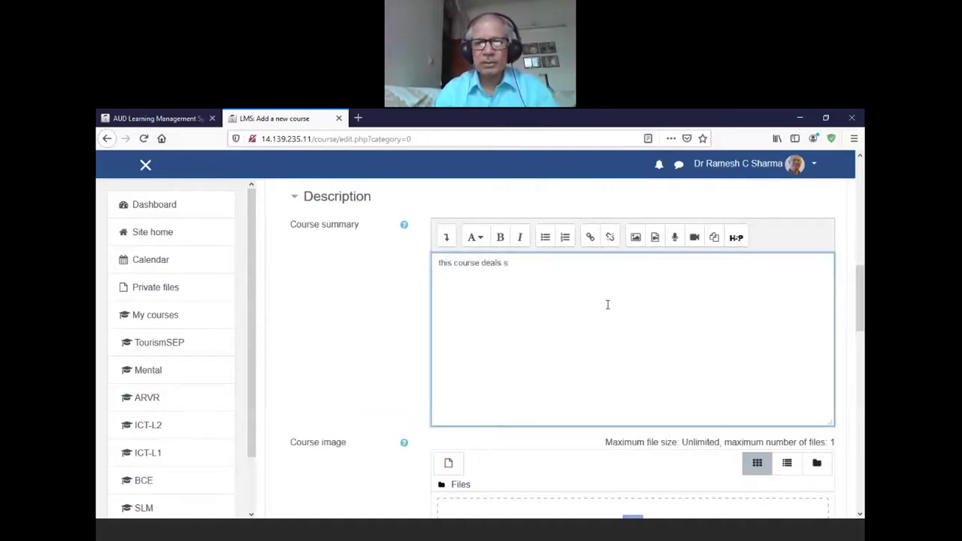
pyautogui.press('BackSpace')
pyautogui.write('with')
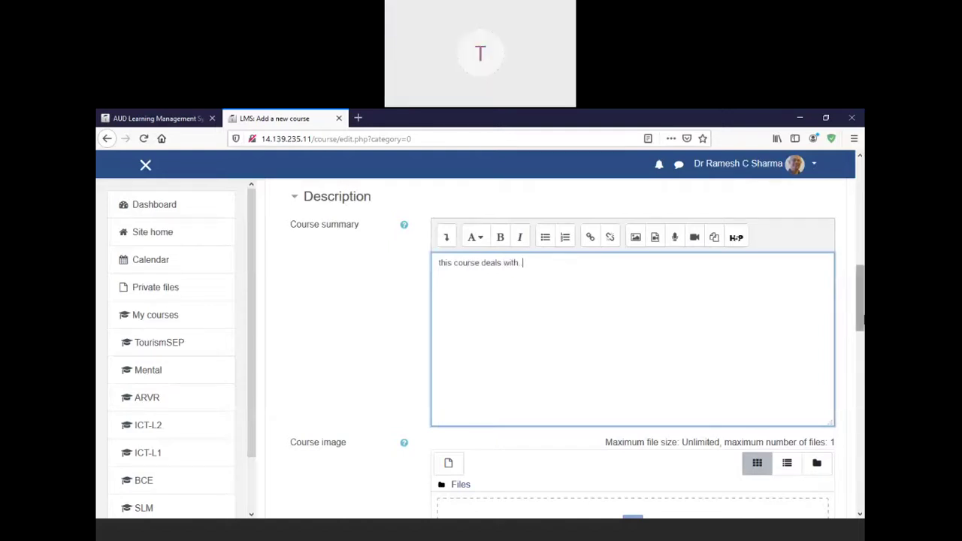
# Step: Add the photosynthesis picture file as the course image
pyautogui.scroll(-4, 862, 304)
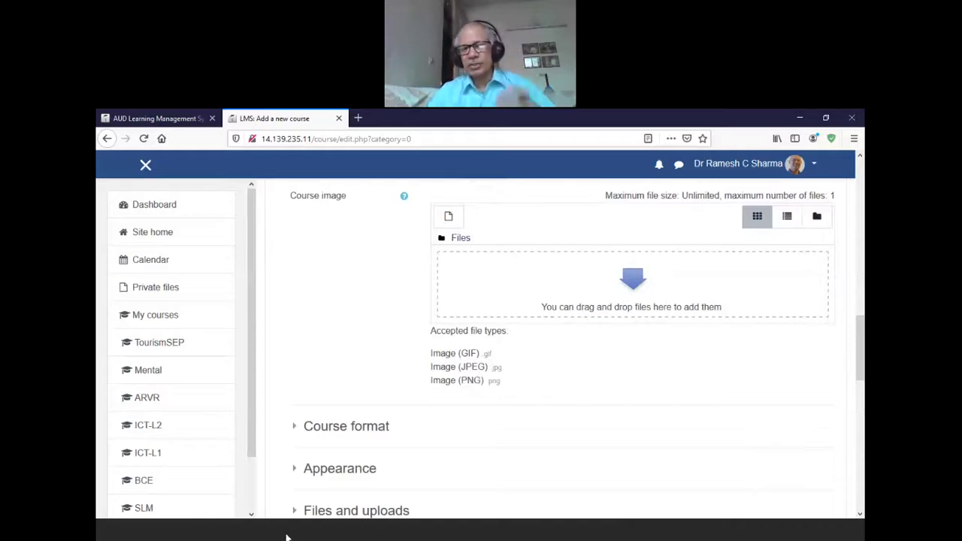
pyautogui.scroll(-1, 217, 476)
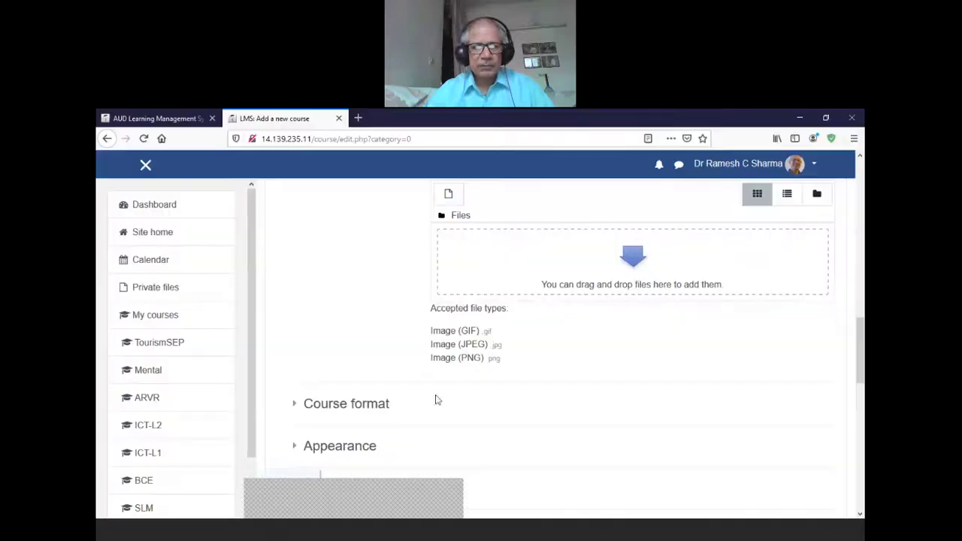
pyautogui.moveTo(434, 399); pyautogui.dragTo(636, 288)
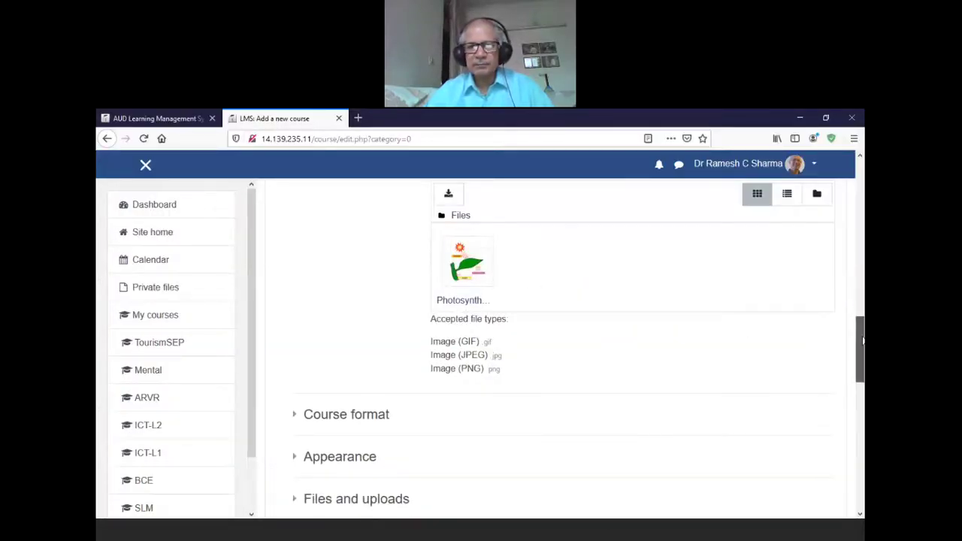
# Step: Expand the Course format settings and view the available formats and numbers of sections
pyautogui.moveTo(863, 340); pyautogui.dragTo(863, 380)
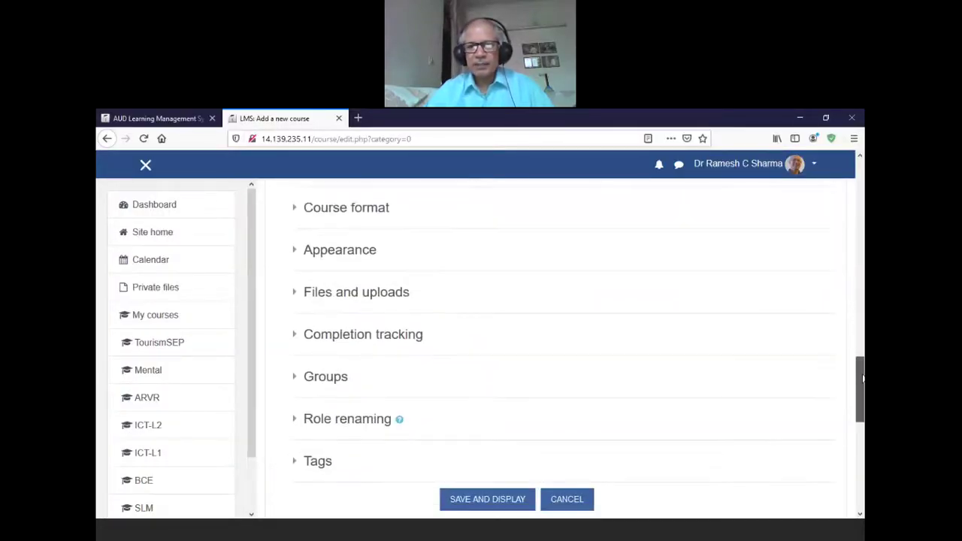
pyautogui.click(374, 214)
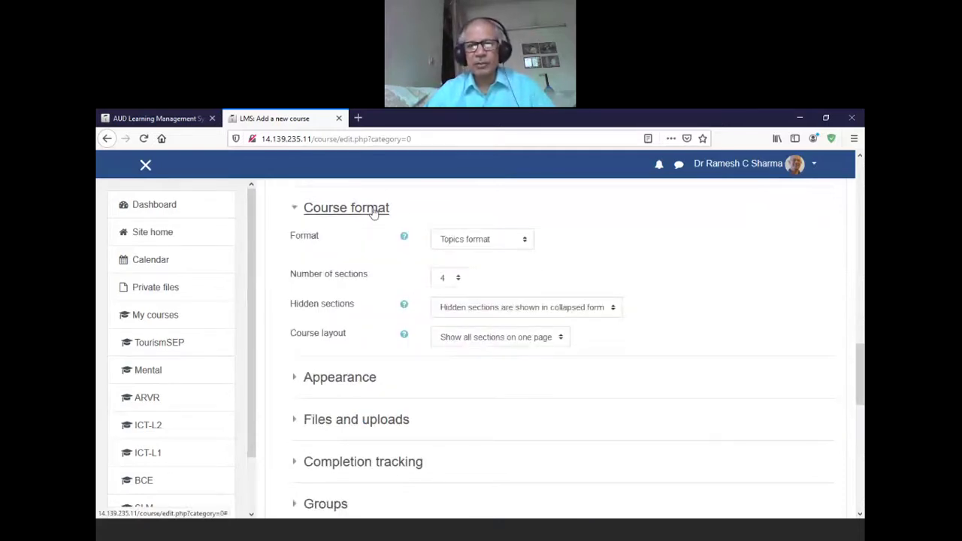
pyautogui.click(526, 241)
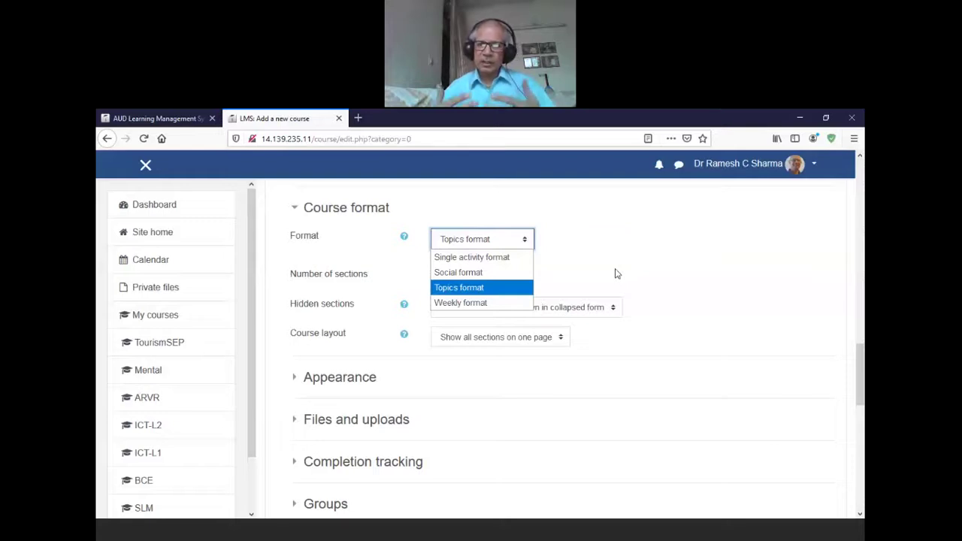
pyautogui.click(615, 273)
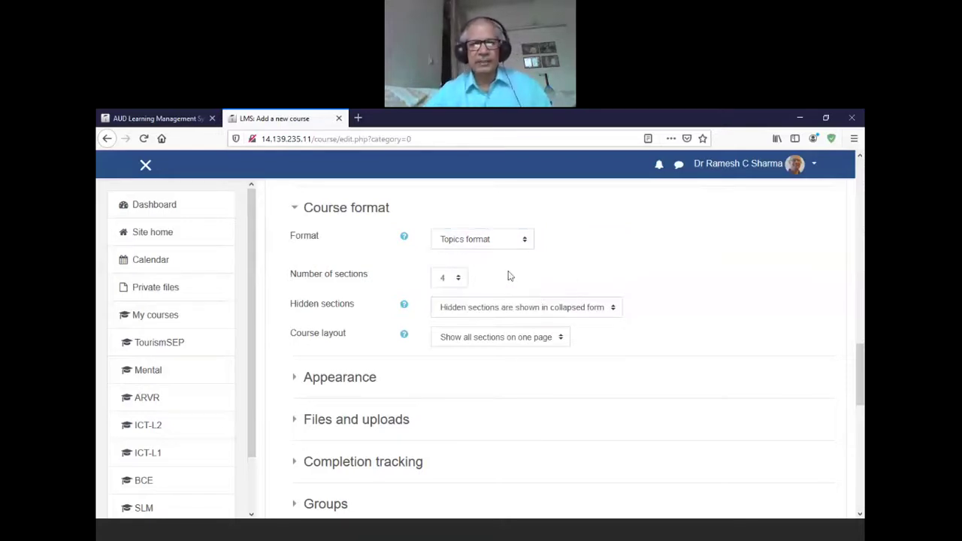
pyautogui.click(460, 280)
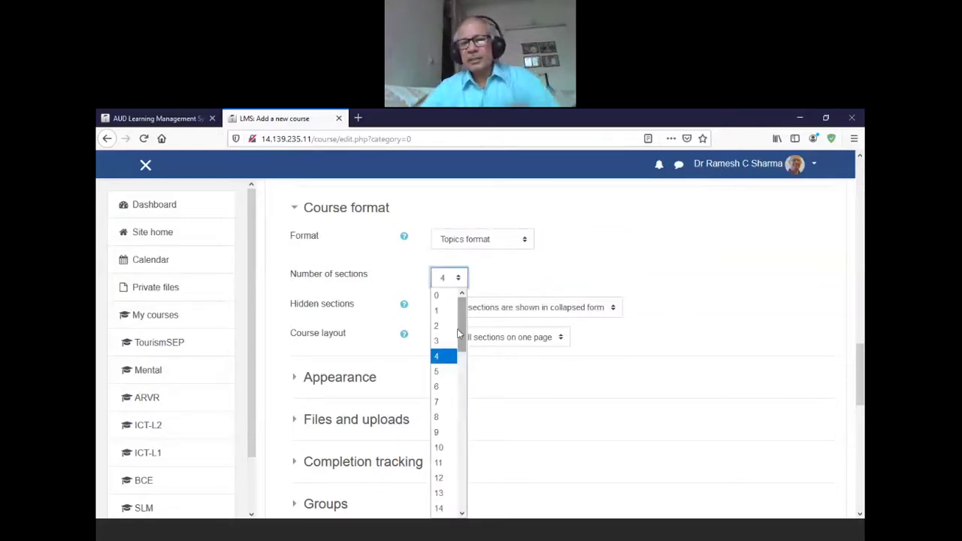
pyautogui.click(560, 273)
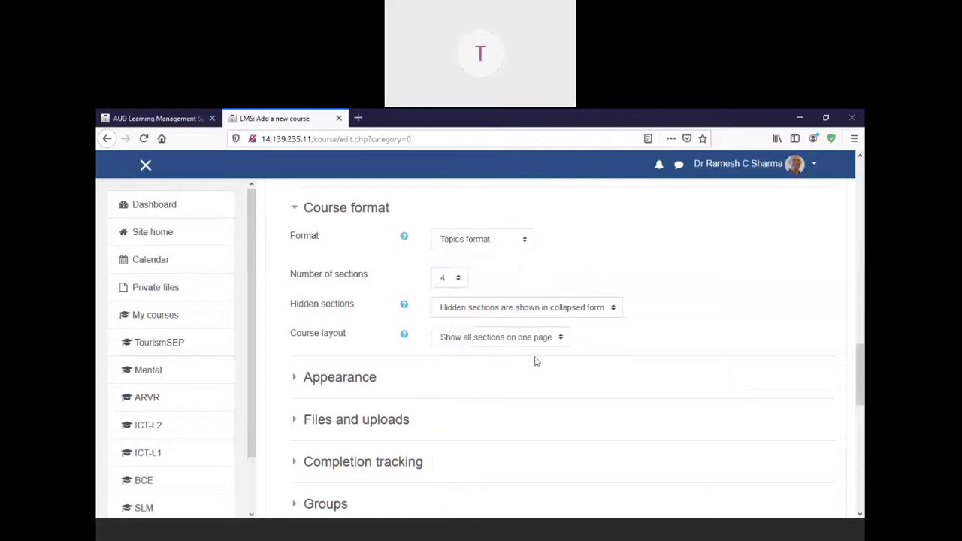
# Step: View the course layout choices and the Appearance settings, collapsing each section after viewing it
pyautogui.click(560, 340)
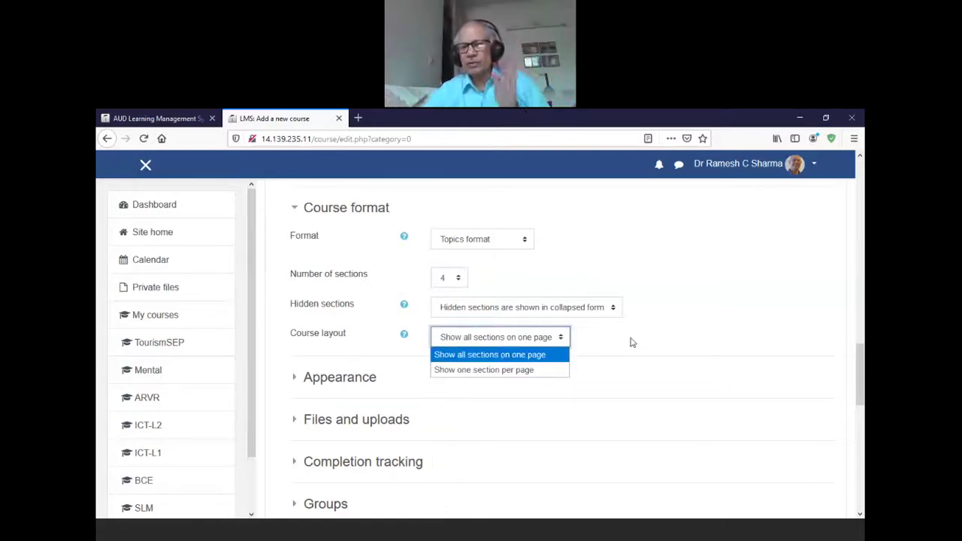
pyautogui.click(652, 327)
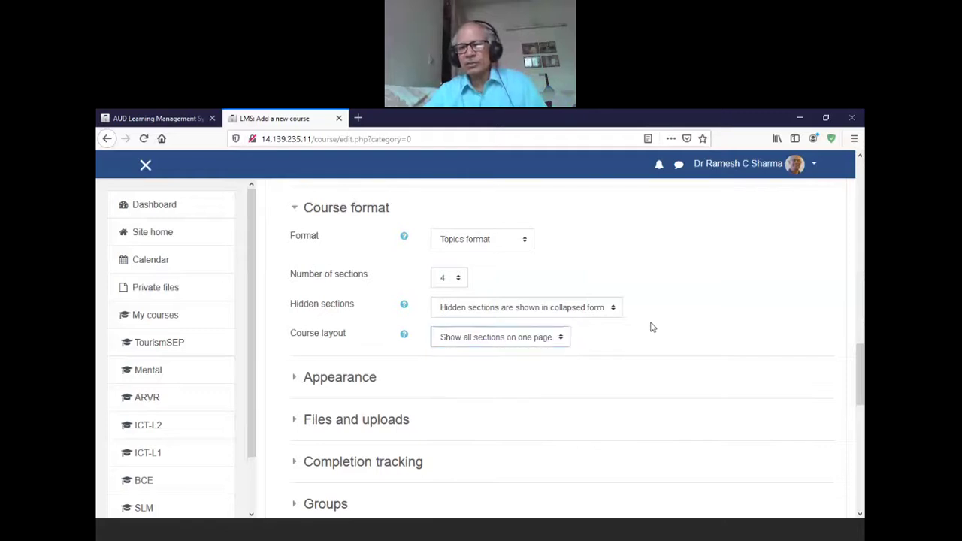
pyautogui.click(358, 214)
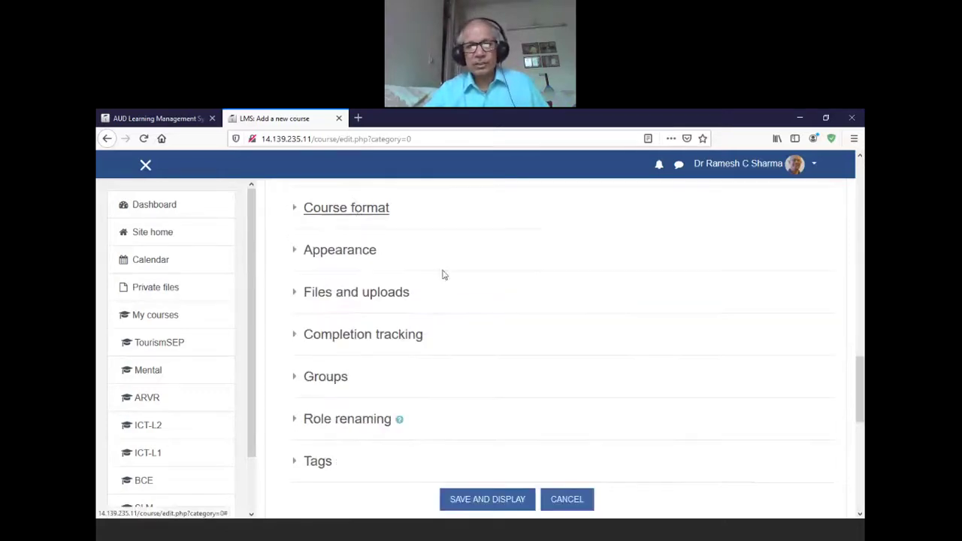
pyautogui.click(361, 251)
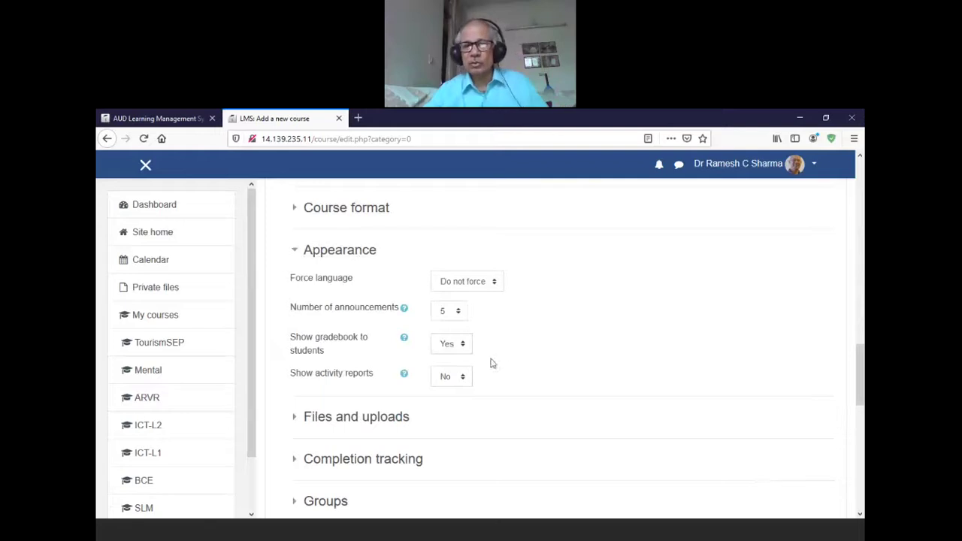
pyautogui.click(365, 254)
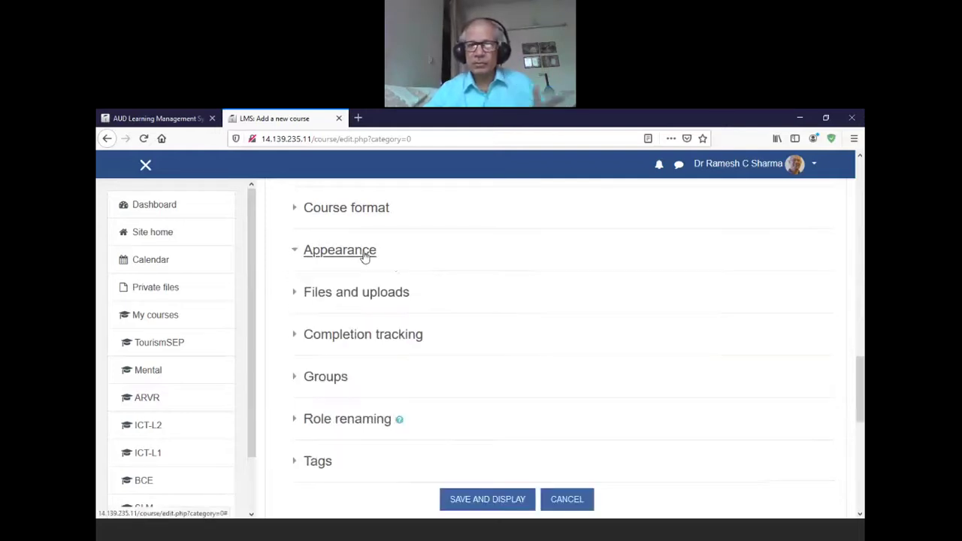
# Step: Set the maximum upload size under Files and uploads to 5MB and expand the Completion tracking settings
pyautogui.click(391, 295)
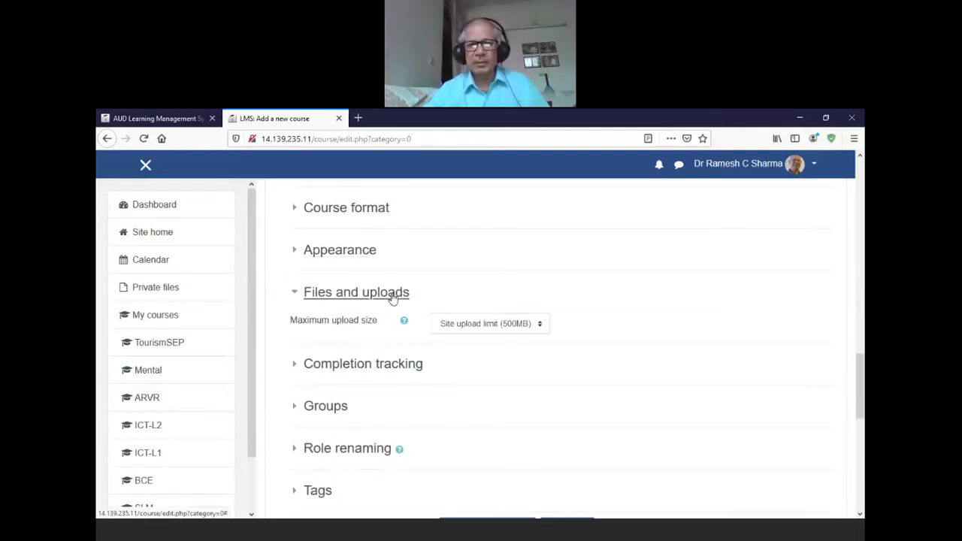
pyautogui.click(540, 324)
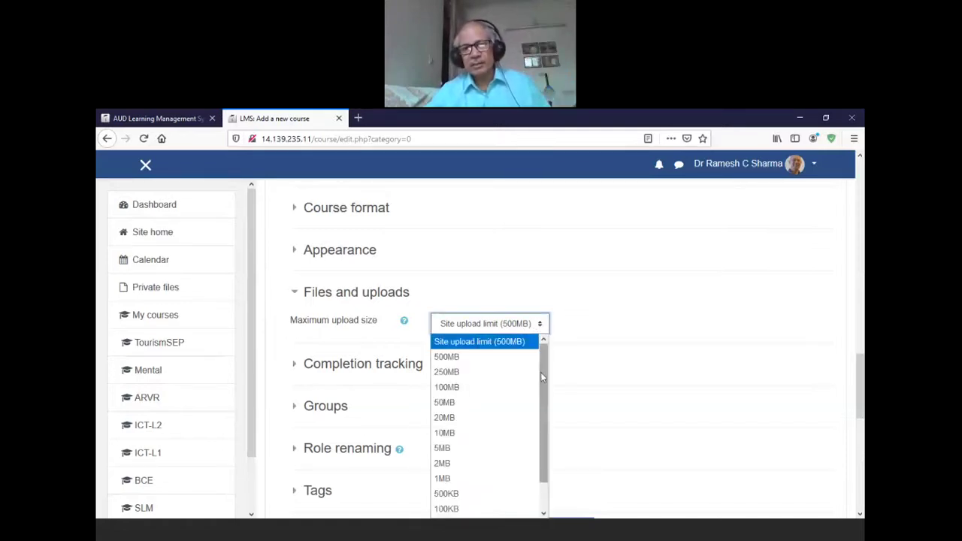
pyautogui.scroll(-1, 540, 372)
pyautogui.click(450, 435)
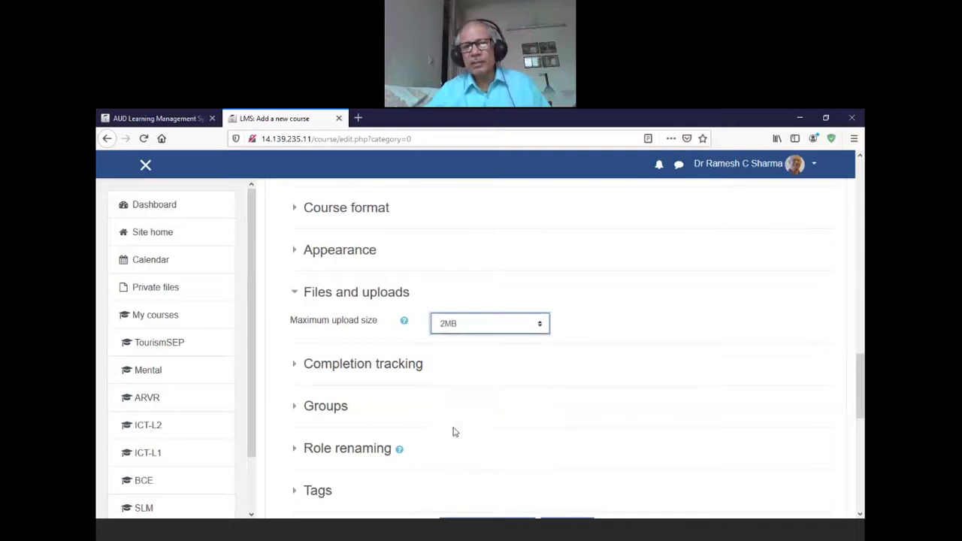
pyautogui.click(541, 324)
pyautogui.click(458, 449)
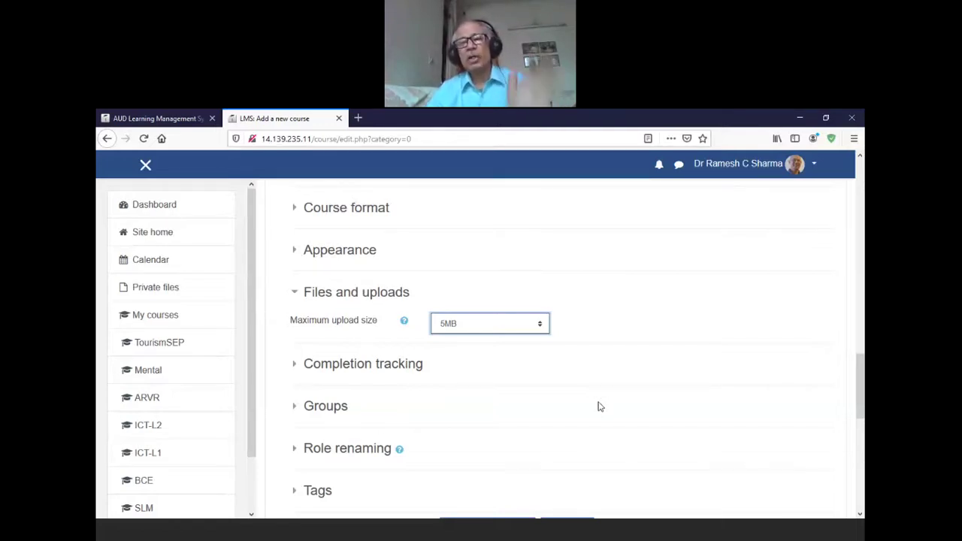
pyautogui.click(412, 368)
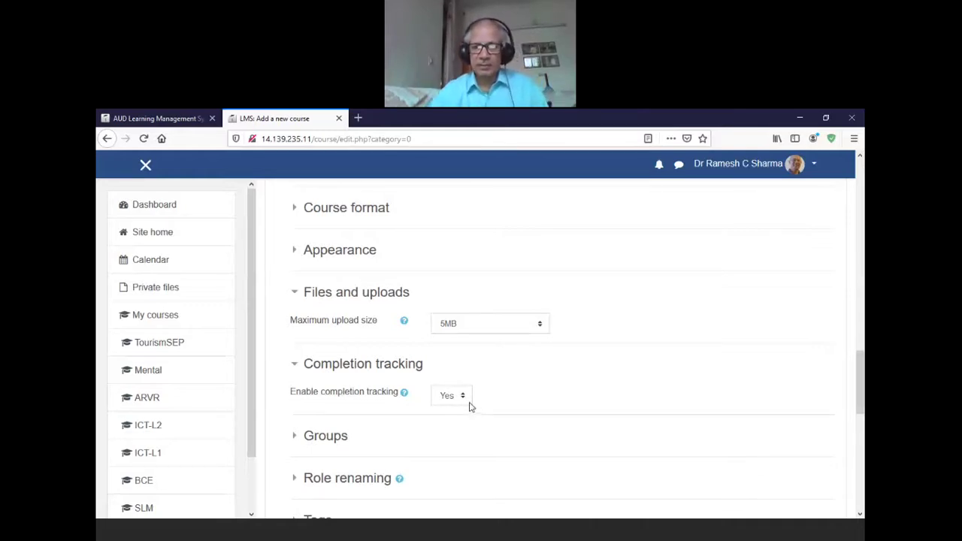
# Step: View the completion tracking choices, and save and display the new Introduction to Biology course
pyautogui.click(461, 399)
pyautogui.click(502, 401)
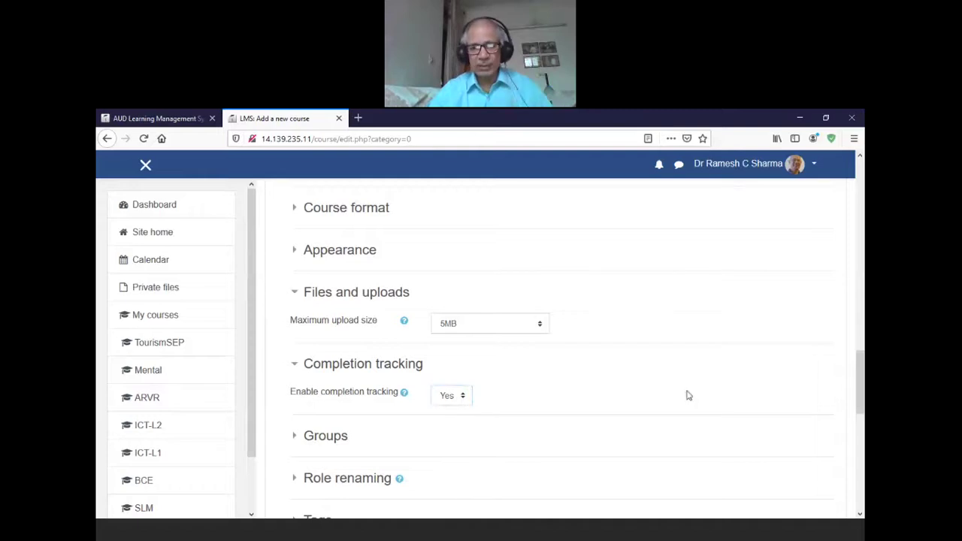
pyautogui.moveTo(858, 376); pyautogui.dragTo(863, 412)
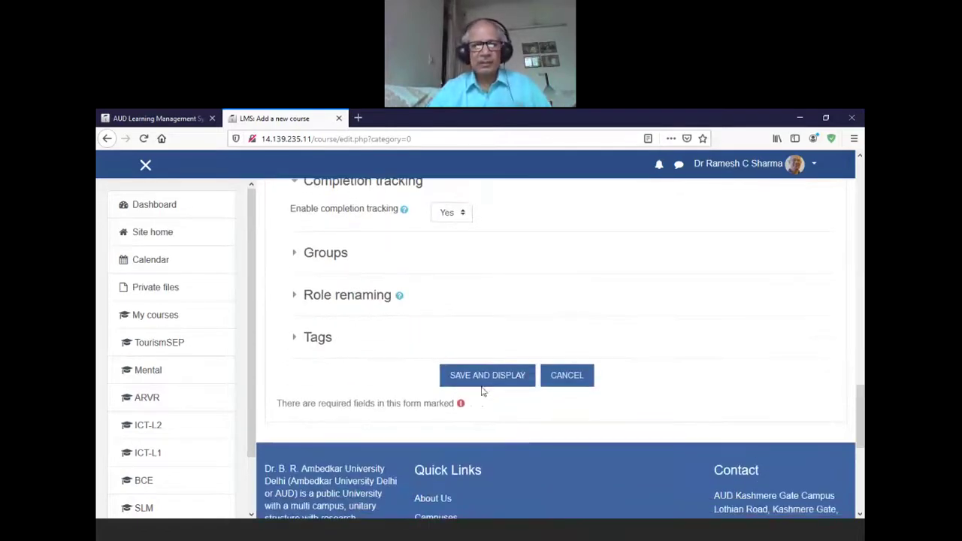
pyautogui.click(507, 382)
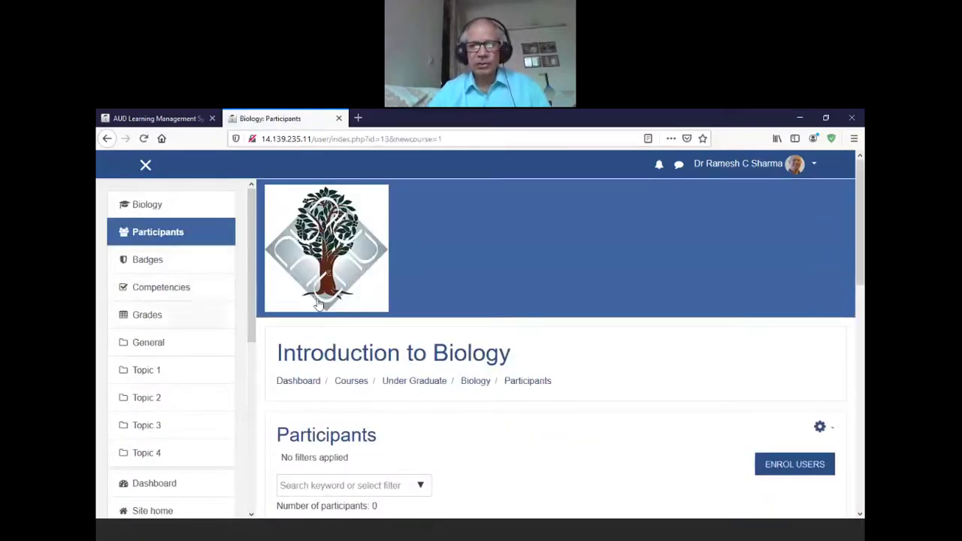
# Step: Open the user enrolment form for the Biology course and view the roles that can be assigned
pyautogui.moveTo(862, 254); pyautogui.dragTo(864, 331)
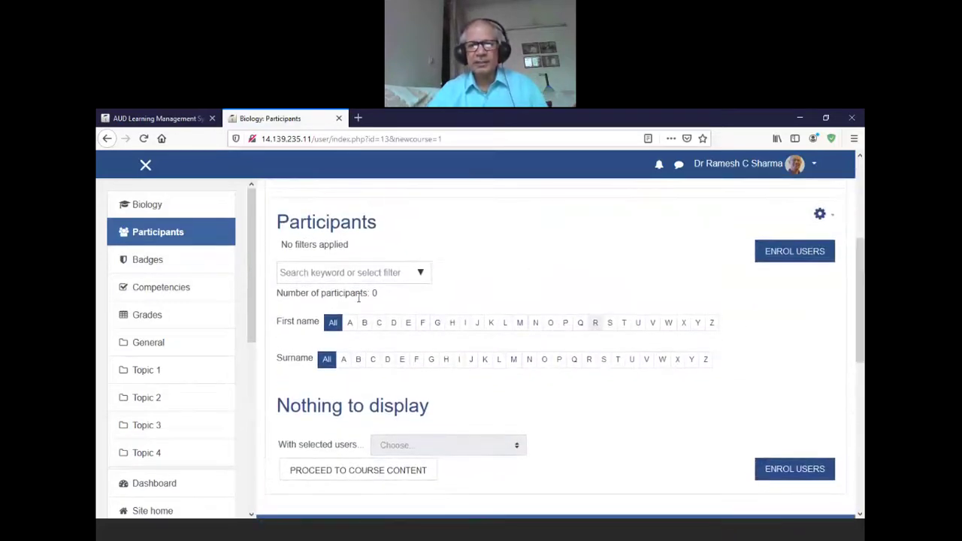
pyautogui.moveTo(331, 294); pyautogui.dragTo(395, 299)
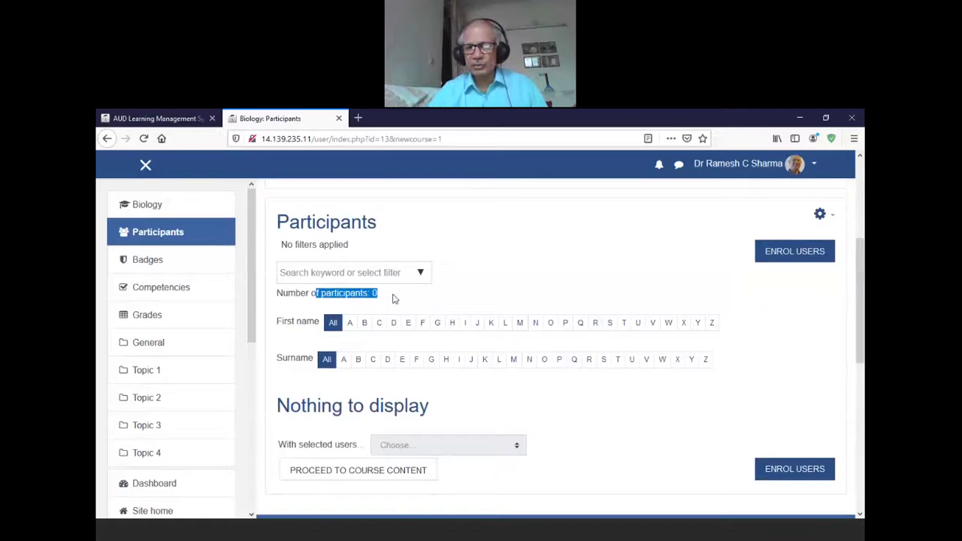
pyautogui.click(787, 252)
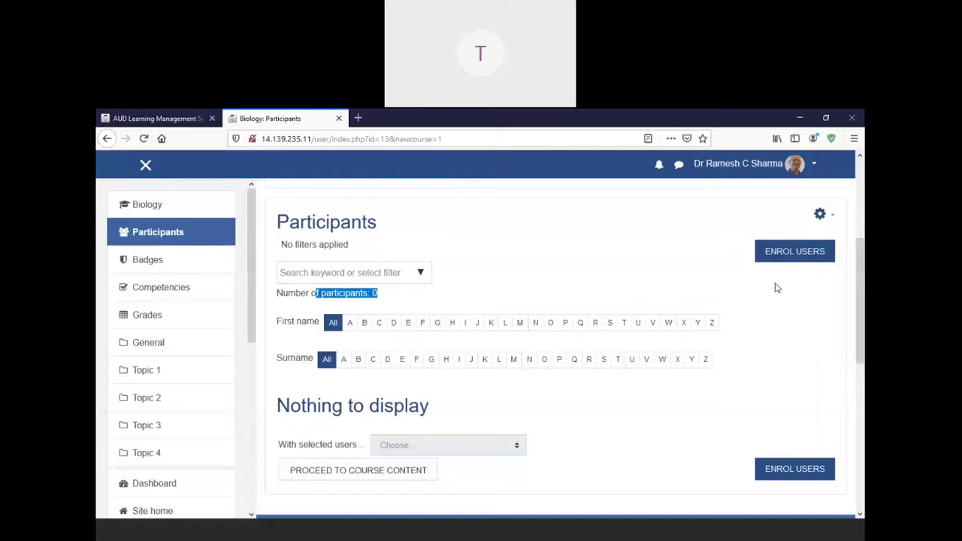
pyautogui.click(784, 260)
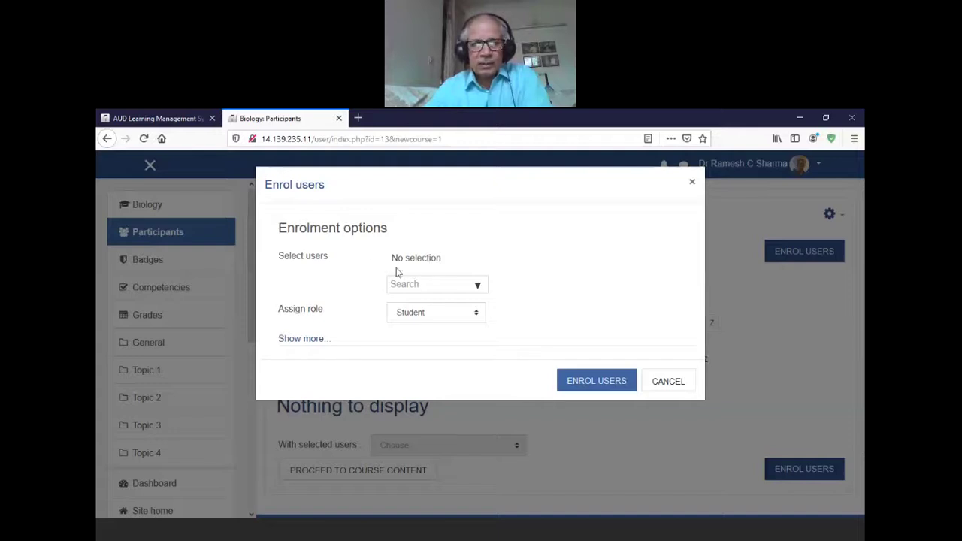
pyautogui.click(477, 317)
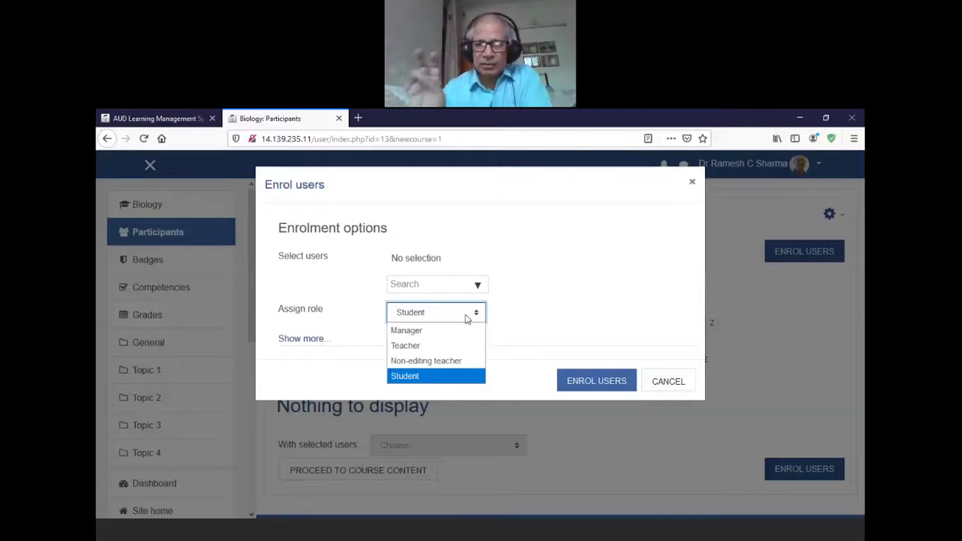
pyautogui.click(530, 312)
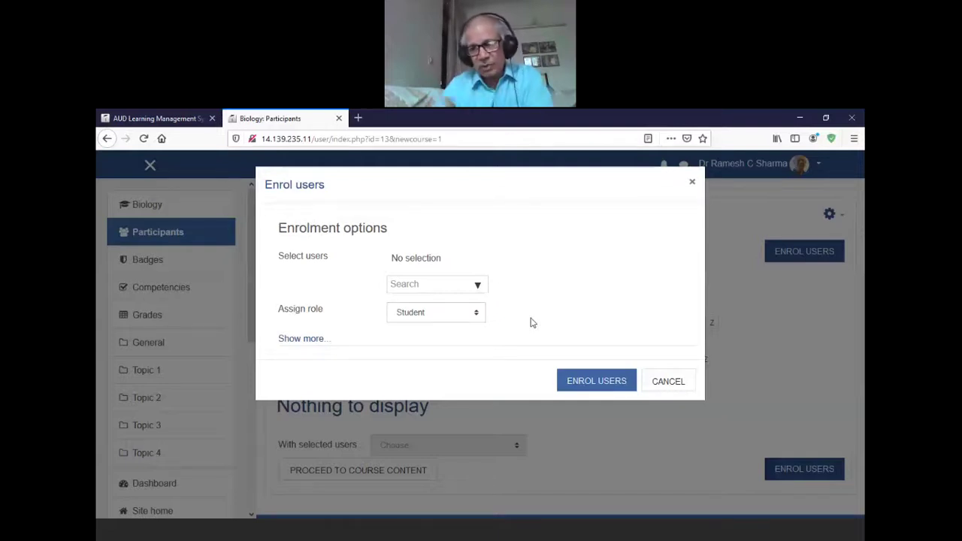
# Step: Search the users with "r", select the teacher account, and enrol it in the course with the Student role
pyautogui.click(448, 284)
pyautogui.write('f')
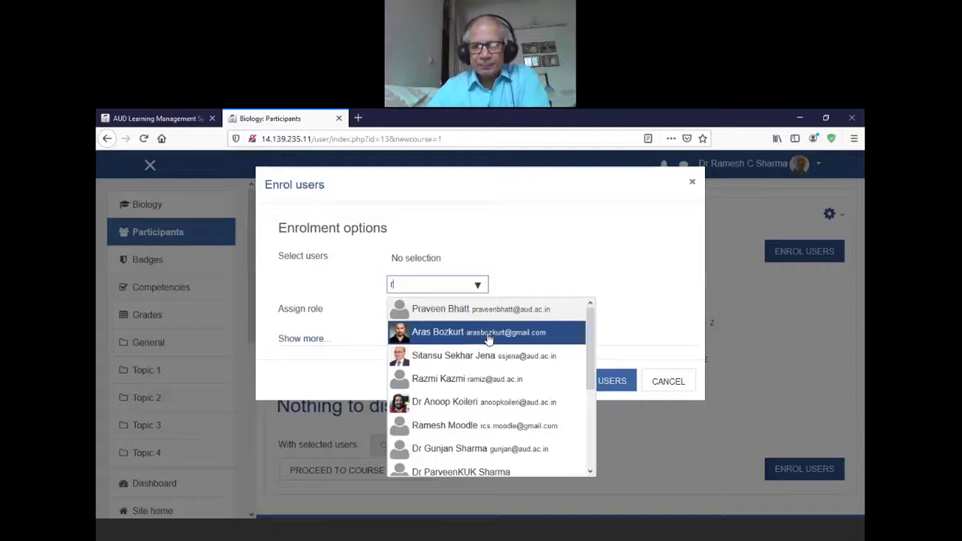
pyautogui.click(479, 473)
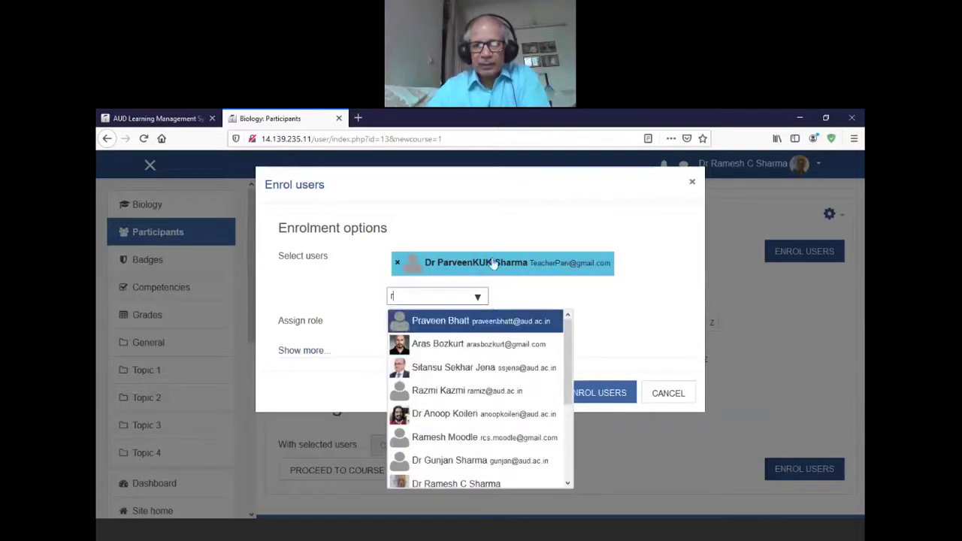
pyautogui.click(548, 366)
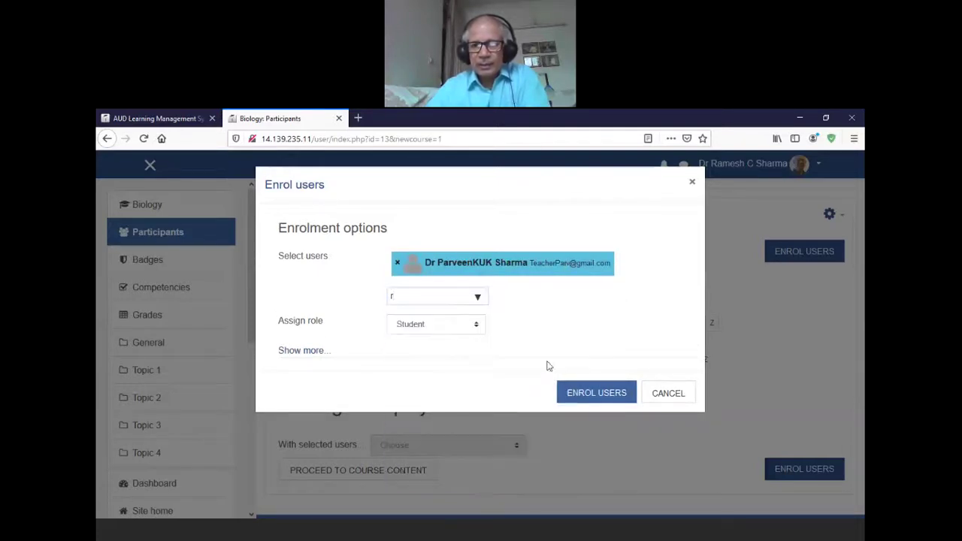
pyautogui.click(607, 399)
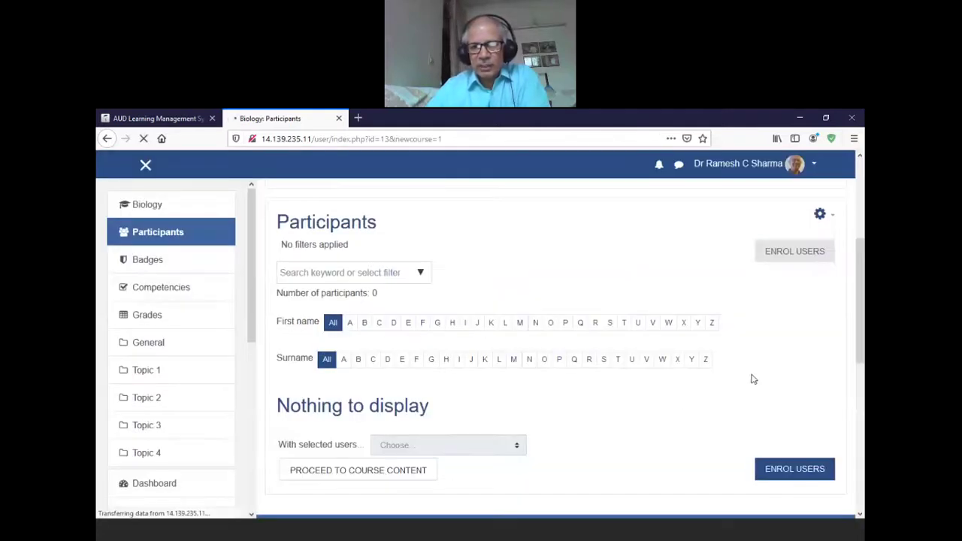
# Step: Review the participant count and the enrolled user's role, and proceed to the course content to view its topics
pyautogui.moveTo(316, 329); pyautogui.dragTo(440, 336)
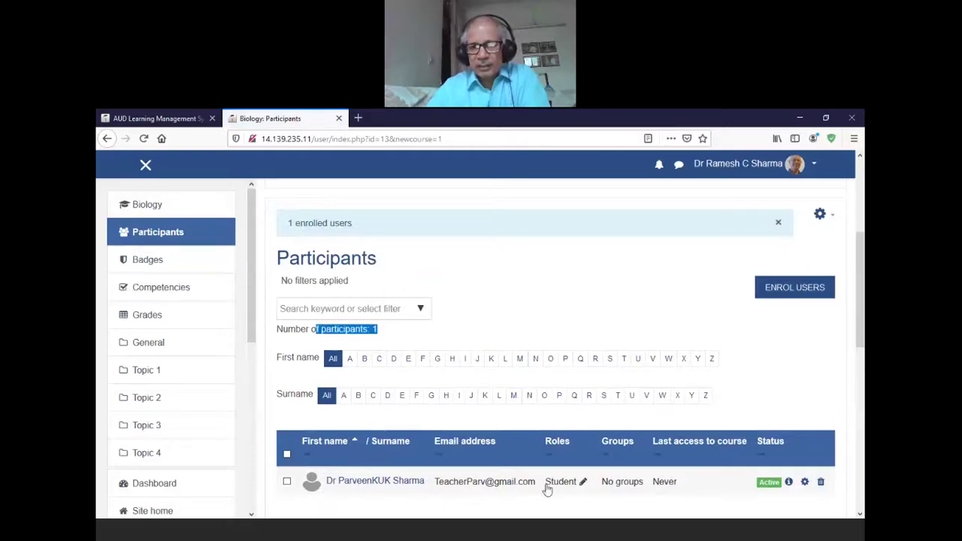
pyautogui.moveTo(547, 488)
pyautogui.mouseDown()
pyautogui.moveTo(407, 483)
pyautogui.moveTo(558, 488)
pyautogui.mouseUp()
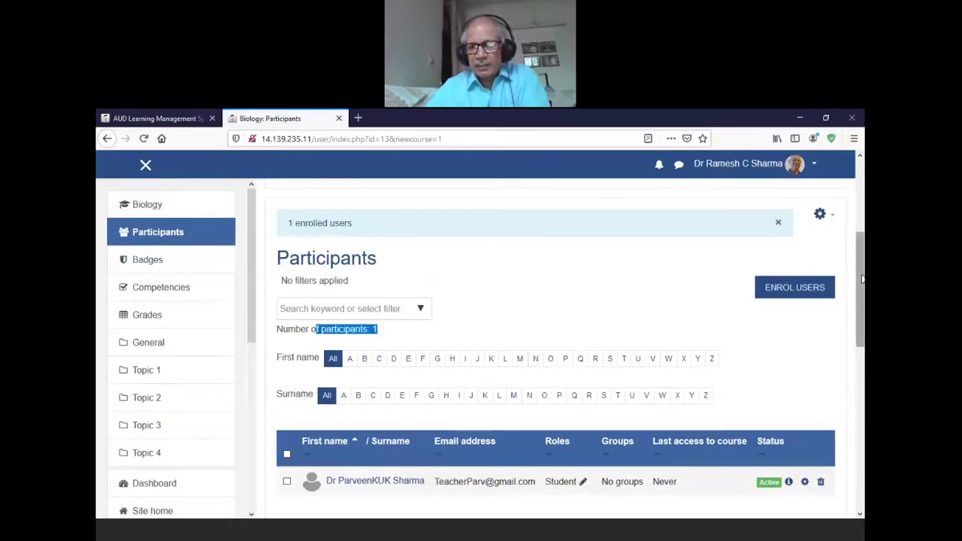
pyautogui.moveTo(863, 261); pyautogui.dragTo(863, 342)
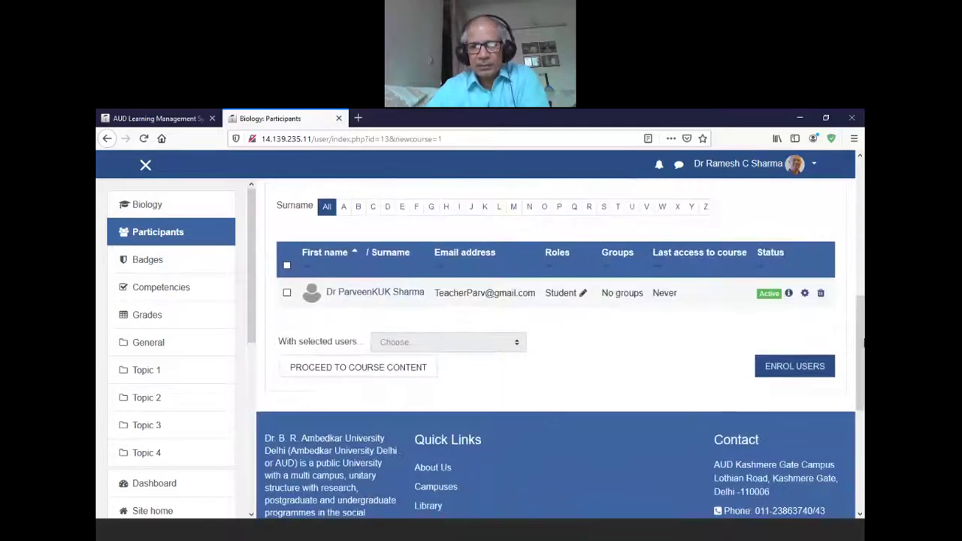
pyautogui.click(409, 376)
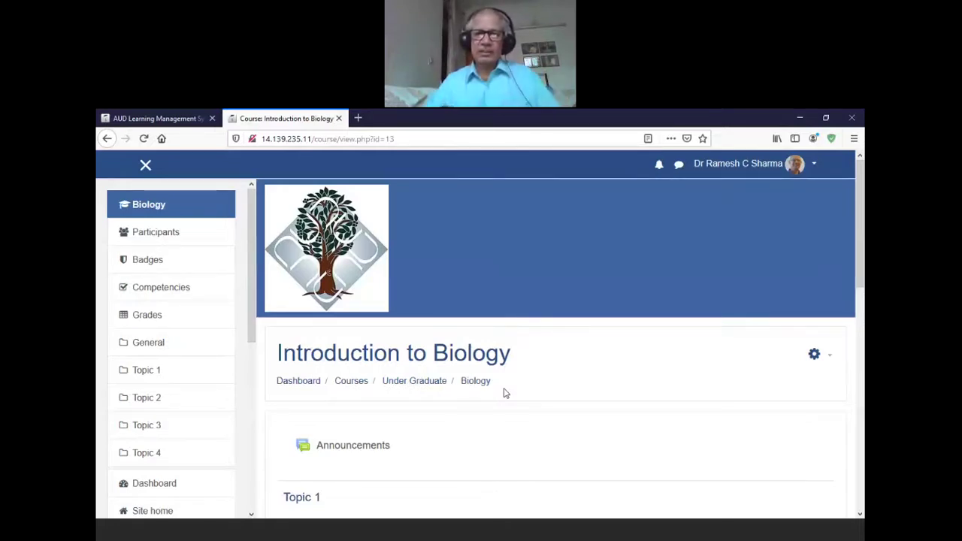
pyautogui.moveTo(858, 257); pyautogui.dragTo(858, 335)
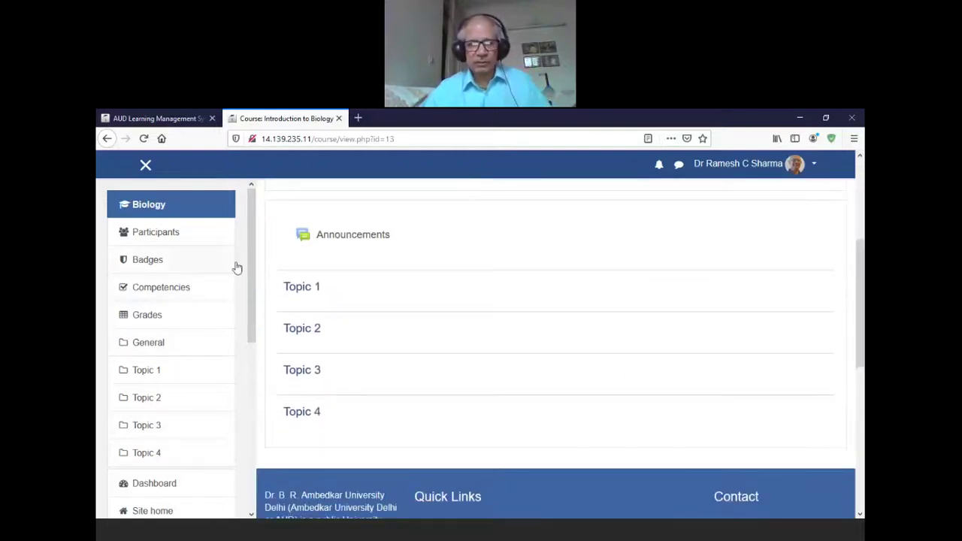
pyautogui.moveTo(250, 261); pyautogui.dragTo(253, 340)
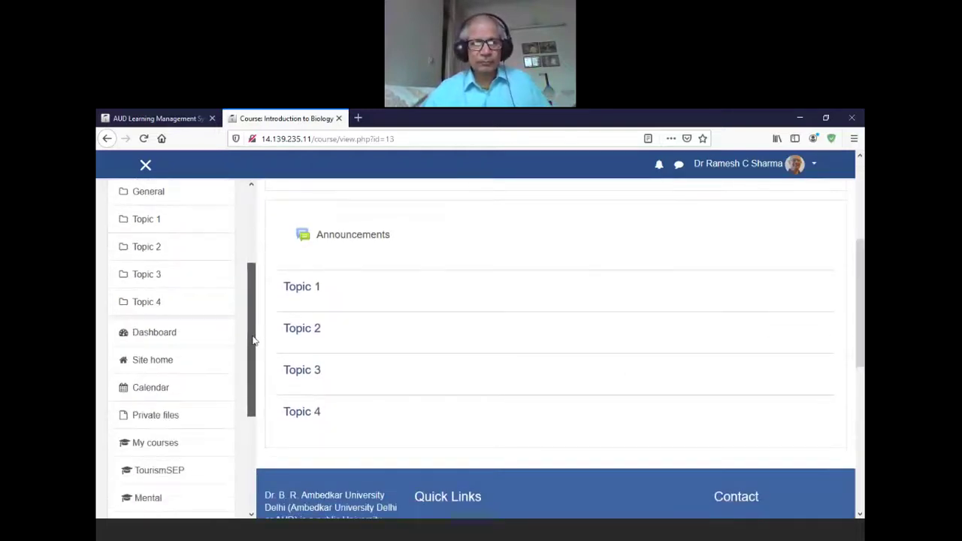
# Step: Go to the site home and open Introduction to Biology from the available courses
pyautogui.click(161, 366)
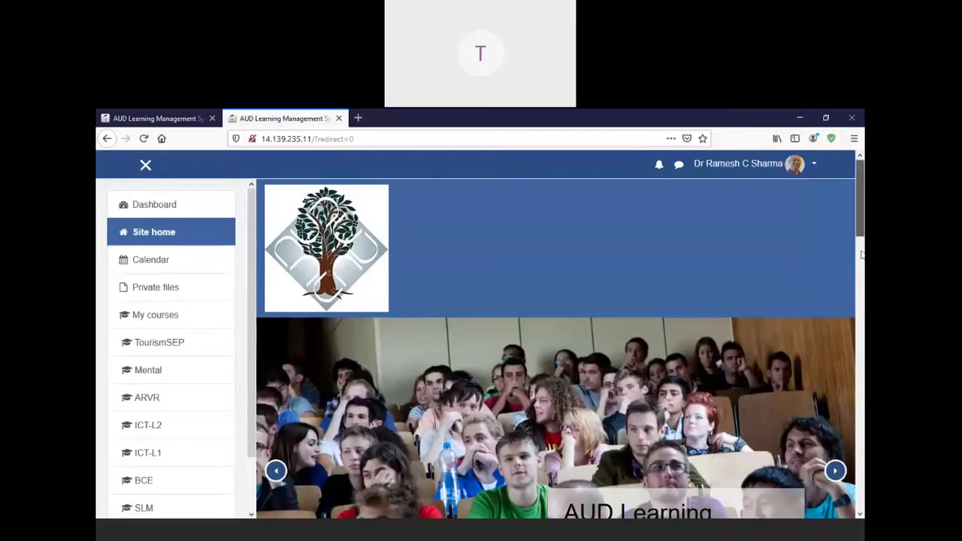
pyautogui.moveTo(860, 193); pyautogui.dragTo(861, 329)
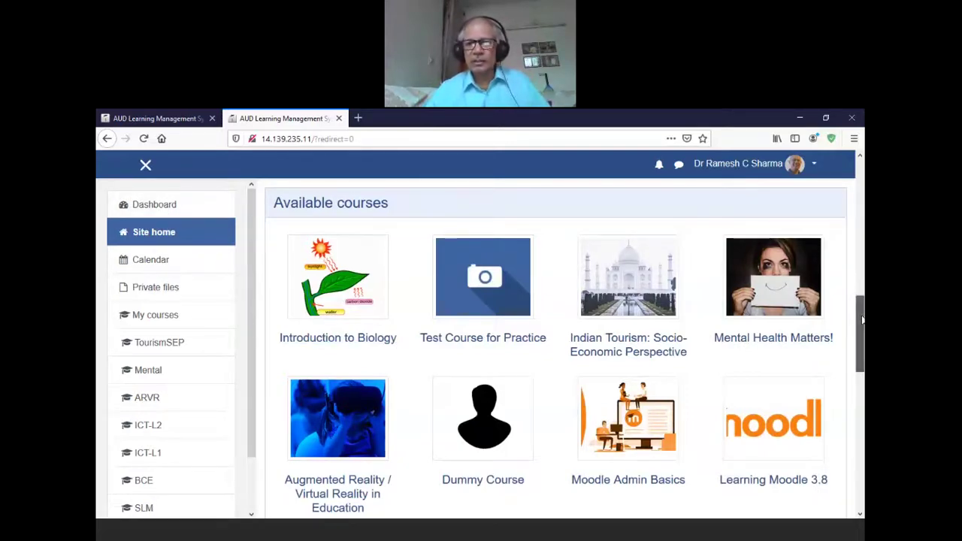
pyautogui.moveTo(862, 320)
pyautogui.mouseDown()
pyautogui.moveTo(863, 391)
pyautogui.moveTo(862, 306)
pyautogui.mouseUp()
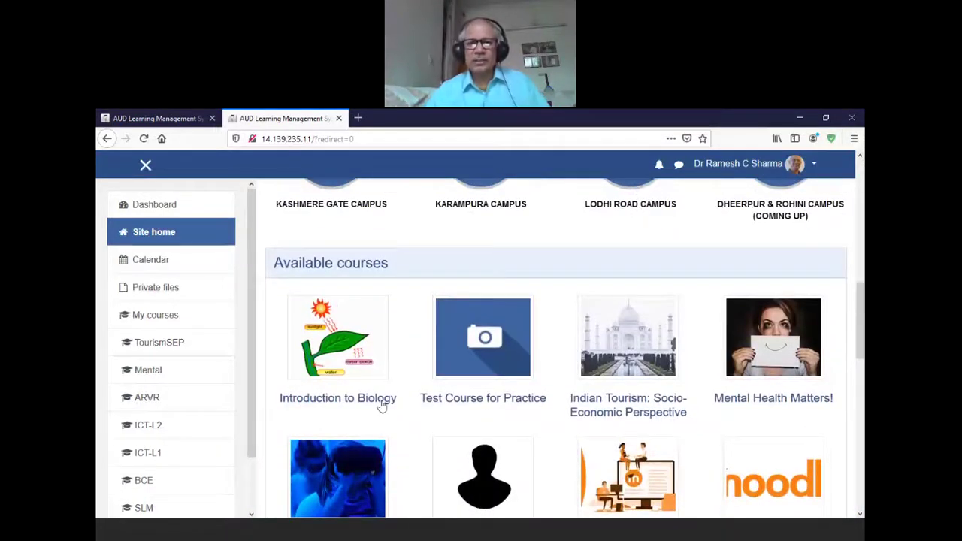
pyautogui.click(359, 399)
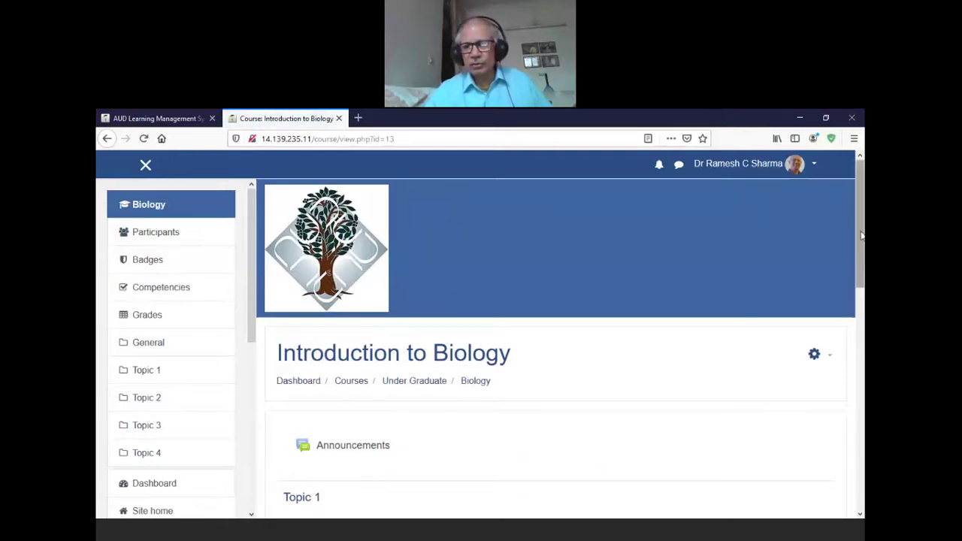
# Step: Review the course's topics and administration options, and turn editing on for Introduction to Biology
pyautogui.moveTo(862, 234); pyautogui.dragTo(863, 331)
pyautogui.scroll(3, 532, 410)
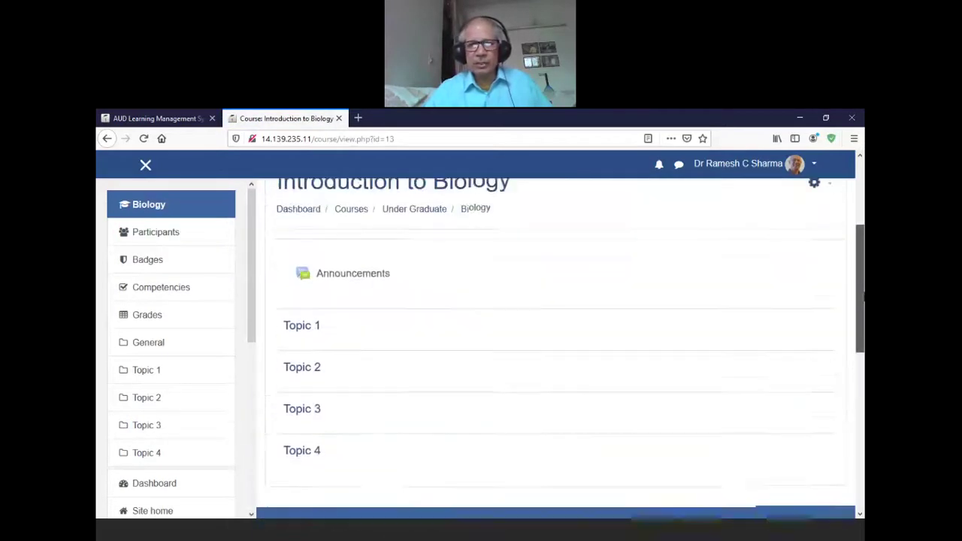
pyautogui.scroll(-1, 531, 410)
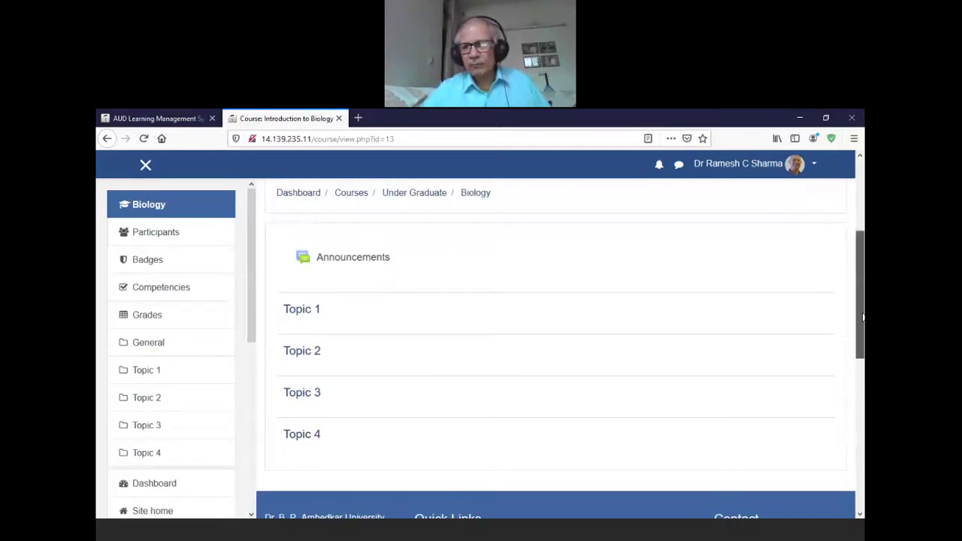
pyautogui.moveTo(862, 310); pyautogui.dragTo(860, 271)
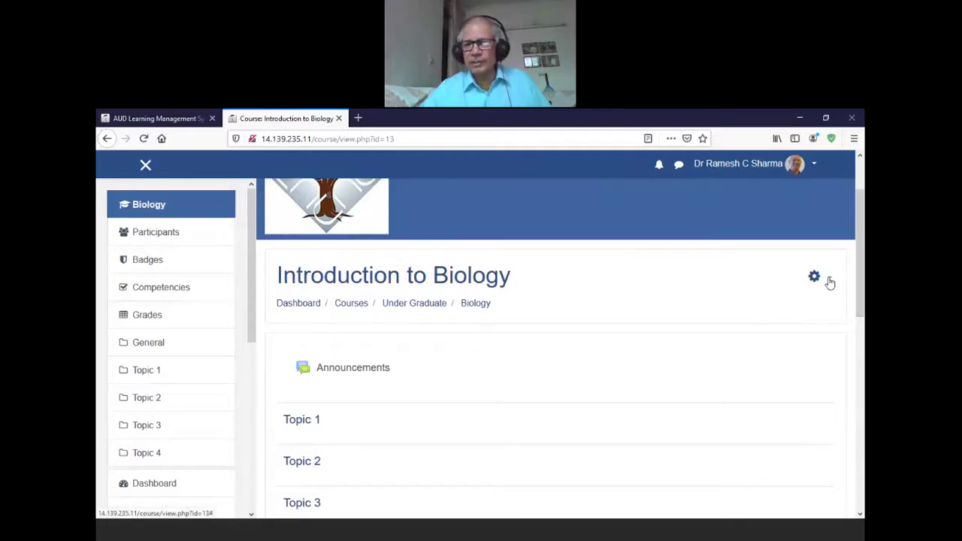
pyautogui.click(830, 281)
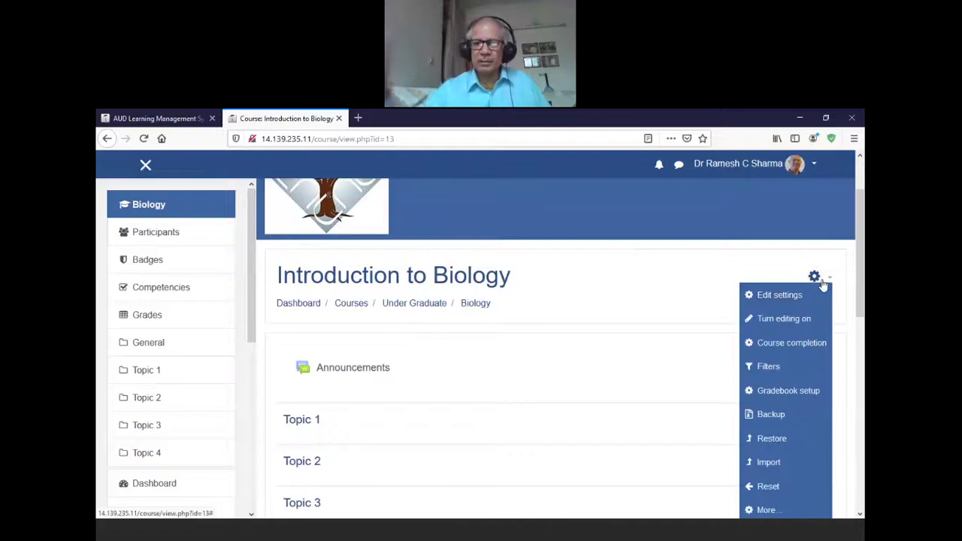
pyautogui.scroll(-2, 861, 276)
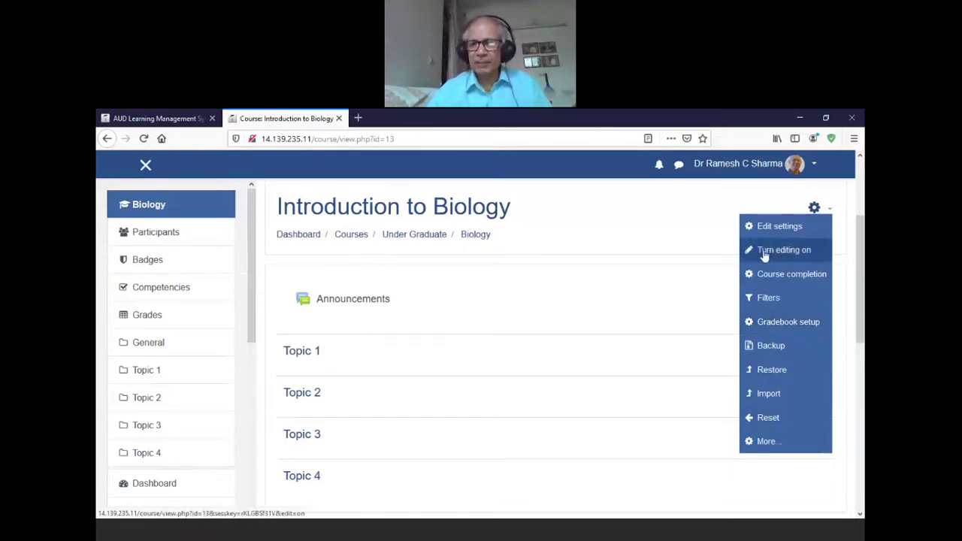
pyautogui.click(787, 254)
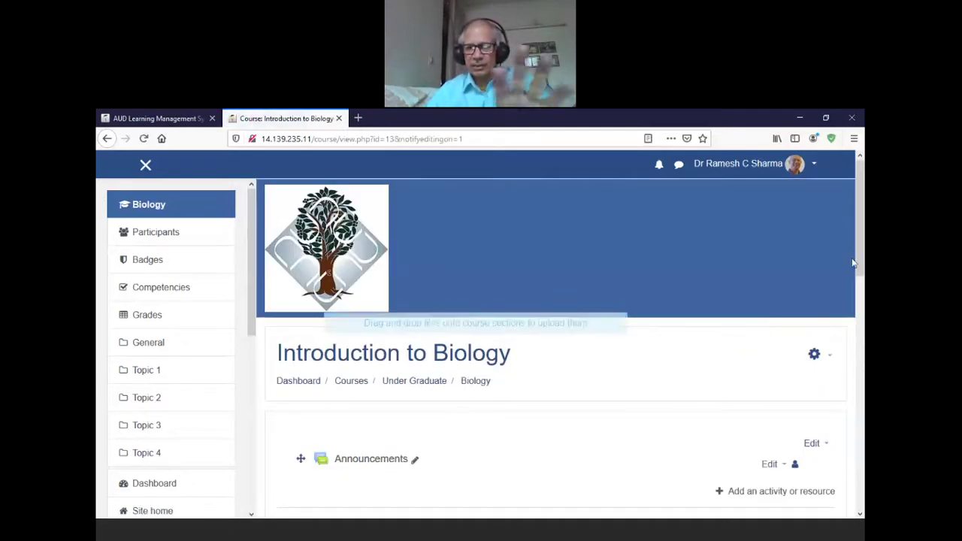
# Step: Rename the course section Topic 1 as "Root"
pyautogui.scroll(-3, 830, 308)
pyautogui.scroll(-2, 556, 346)
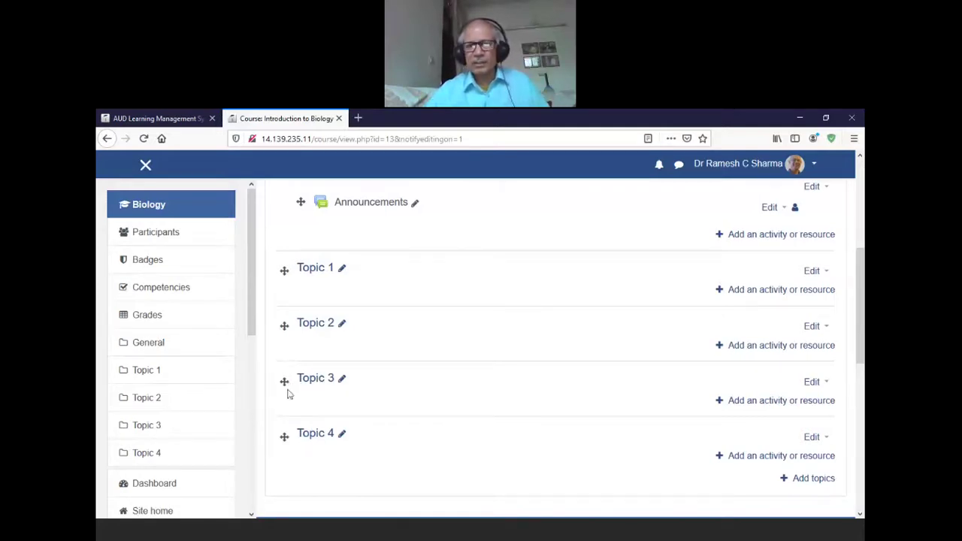
pyautogui.click(342, 270)
pyautogui.write('R')
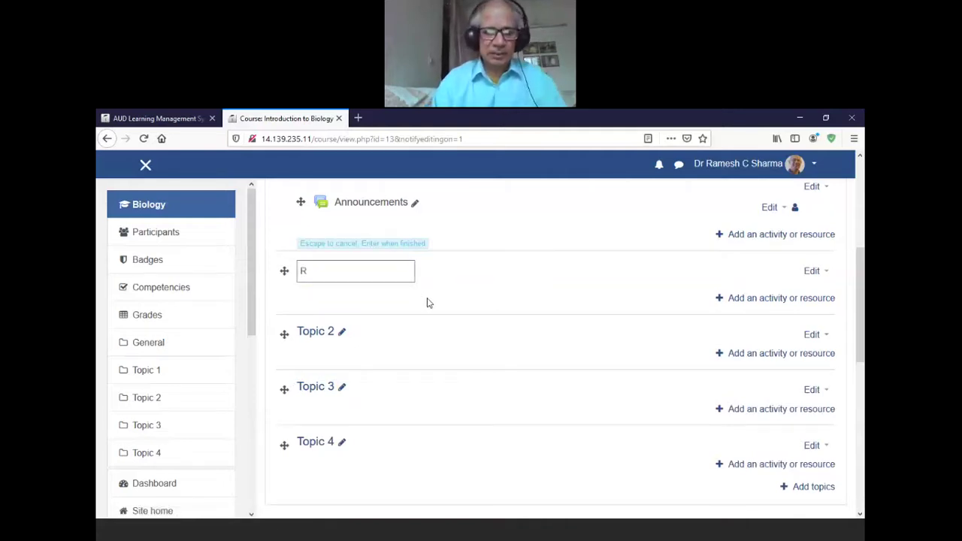
pyautogui.write('oot')
pyautogui.press('Return')
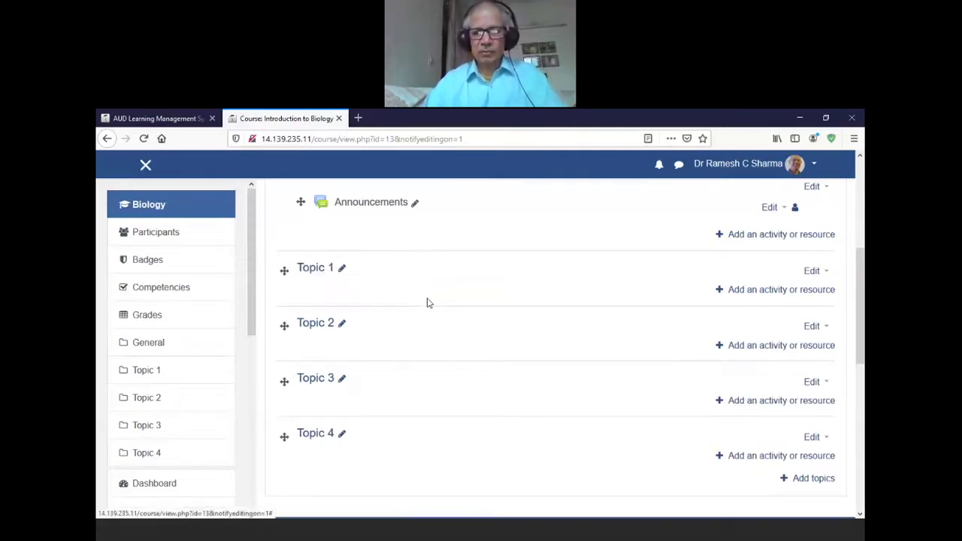
# Step: Rename the course section Topic 2 as "Stem"
pyautogui.click(342, 325)
pyautogui.write('Stem')
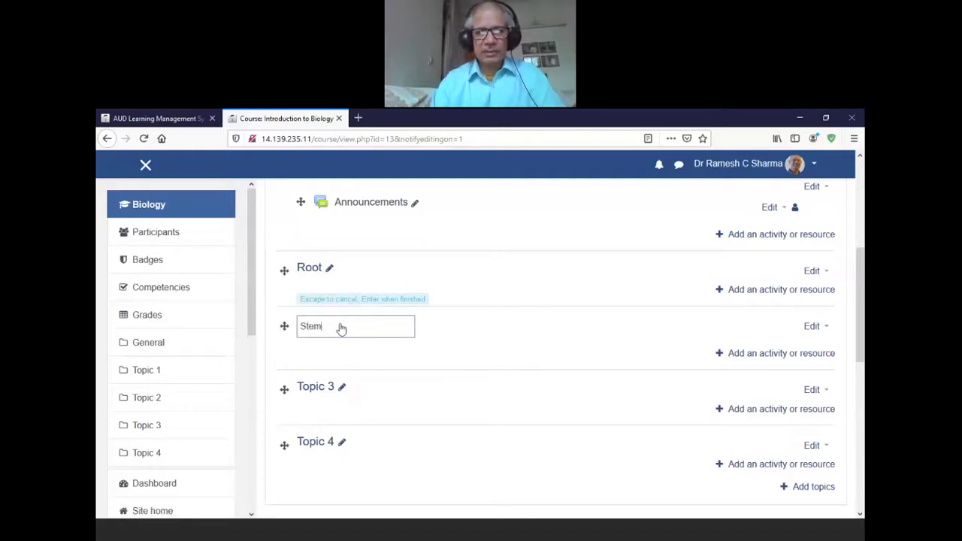
pyautogui.press('Return')
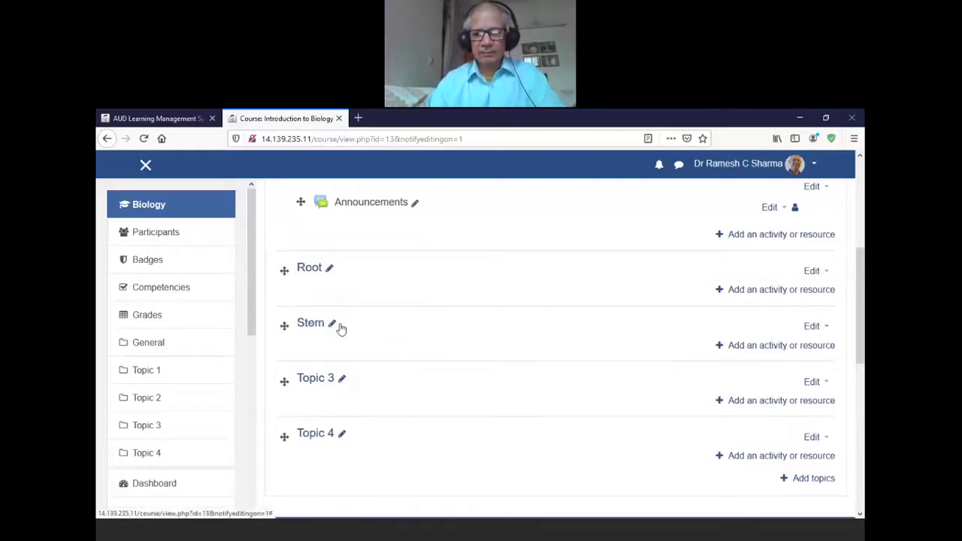
# Step: Rename the course section Topic 3 as "leaf"
pyautogui.click(343, 379)
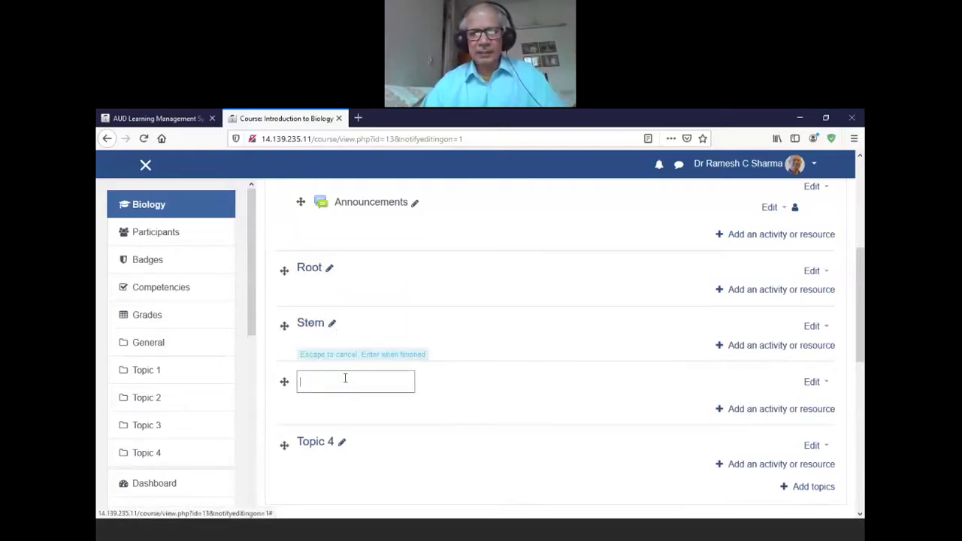
pyautogui.write('leaf')
pyautogui.press('Return')
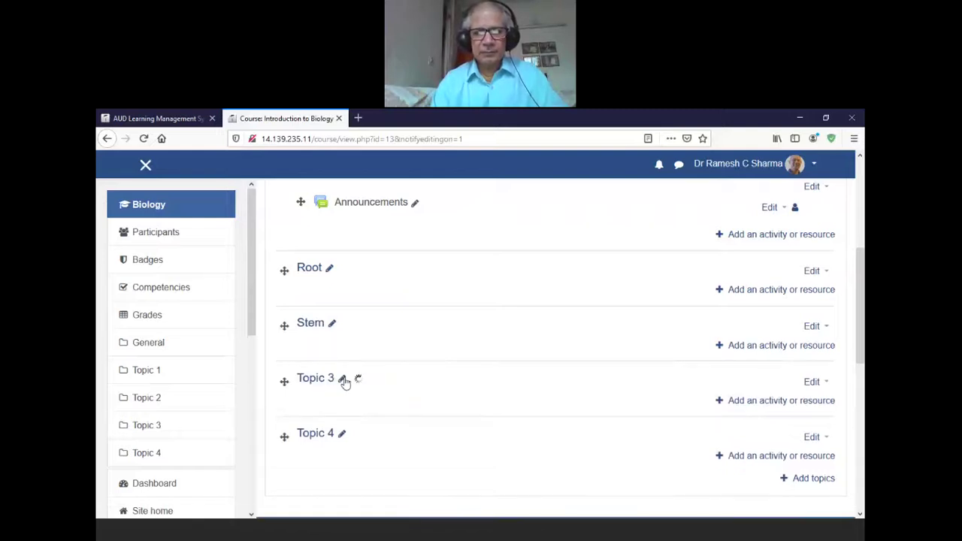
# Step: Rename the course section Topic 4 as "flower"
pyautogui.click(341, 434)
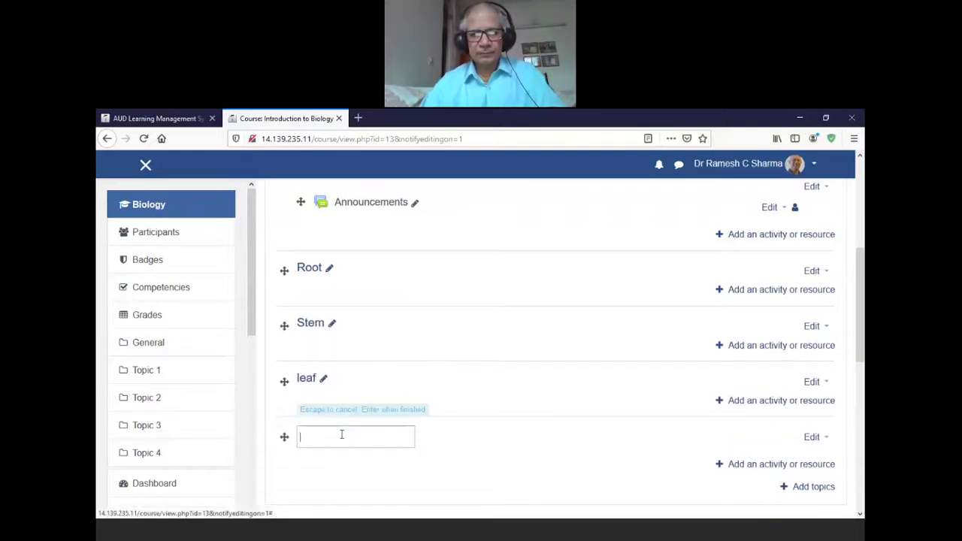
pyautogui.write('flower')
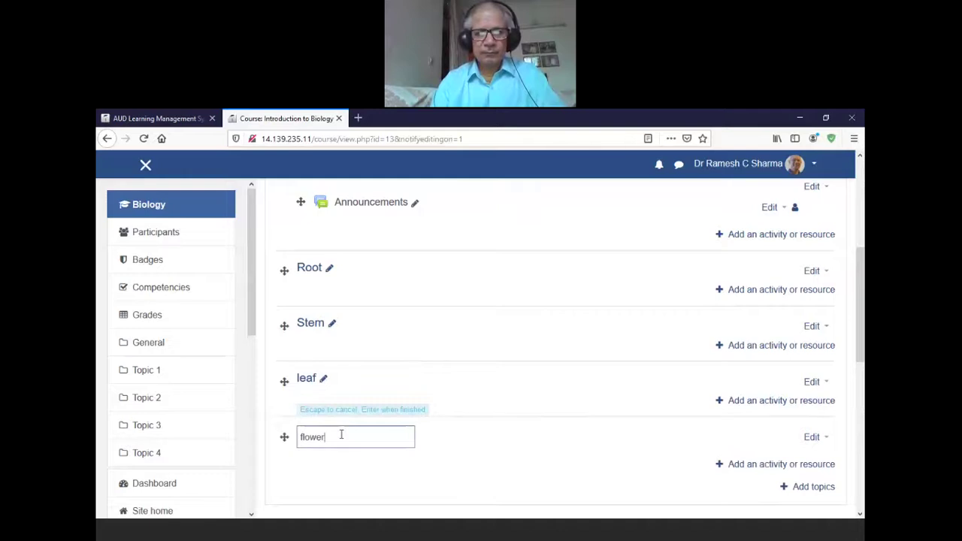
pyautogui.press('Return')
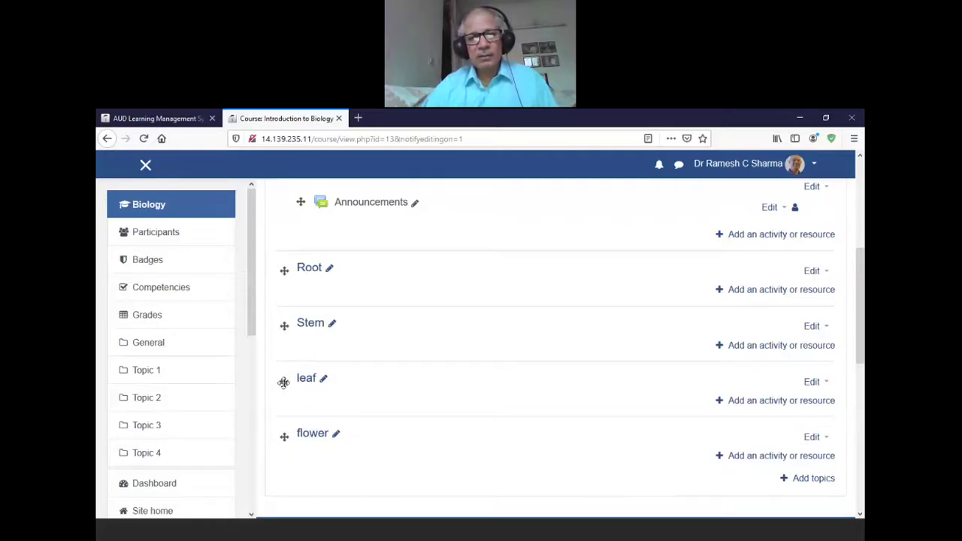
# Step: Reorder the topic sections by moving leaf above Root, followed by moving Stem above leaf
pyautogui.moveTo(284, 382); pyautogui.dragTo(279, 281)
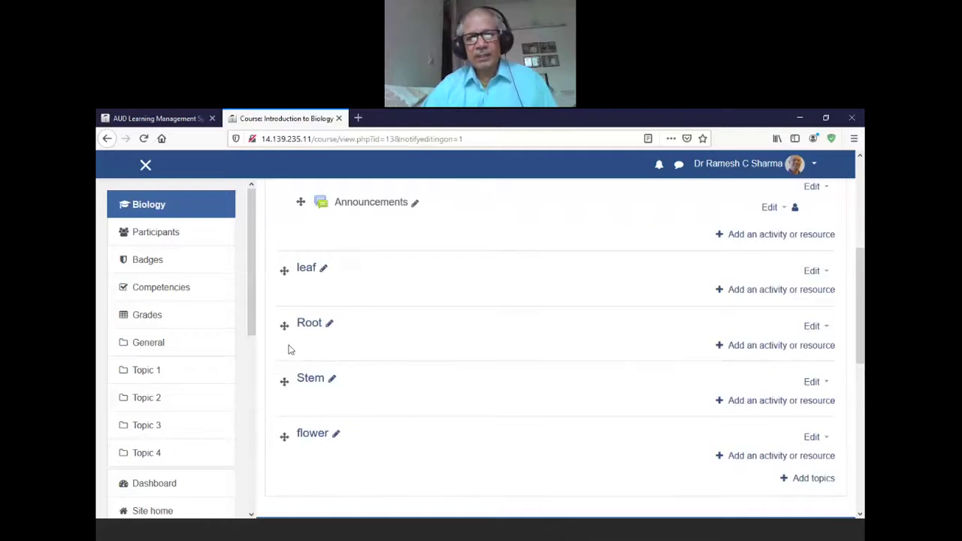
pyautogui.moveTo(286, 378); pyautogui.dragTo(279, 298)
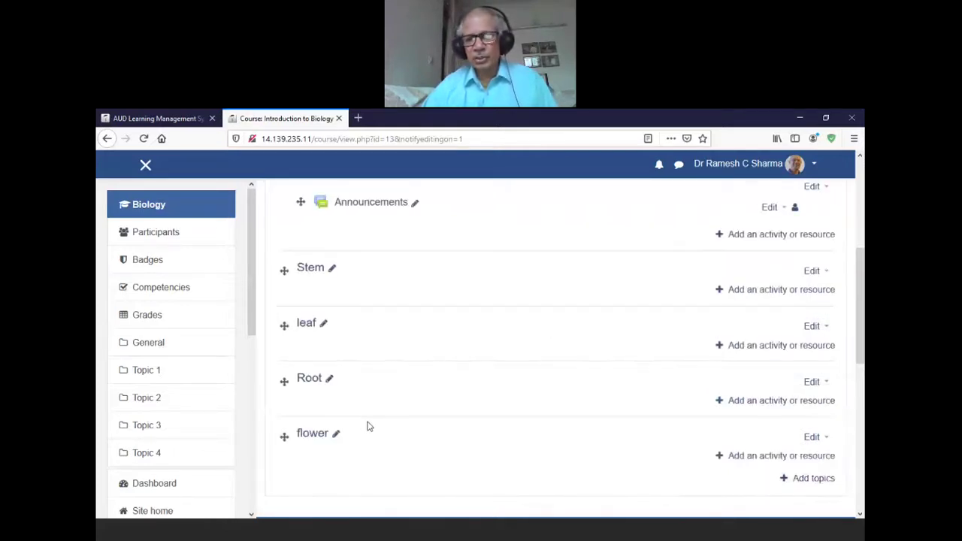
# Step: Look through the activities and resources that can be added to the Stem section, and close the list without adding any
pyautogui.click(743, 293)
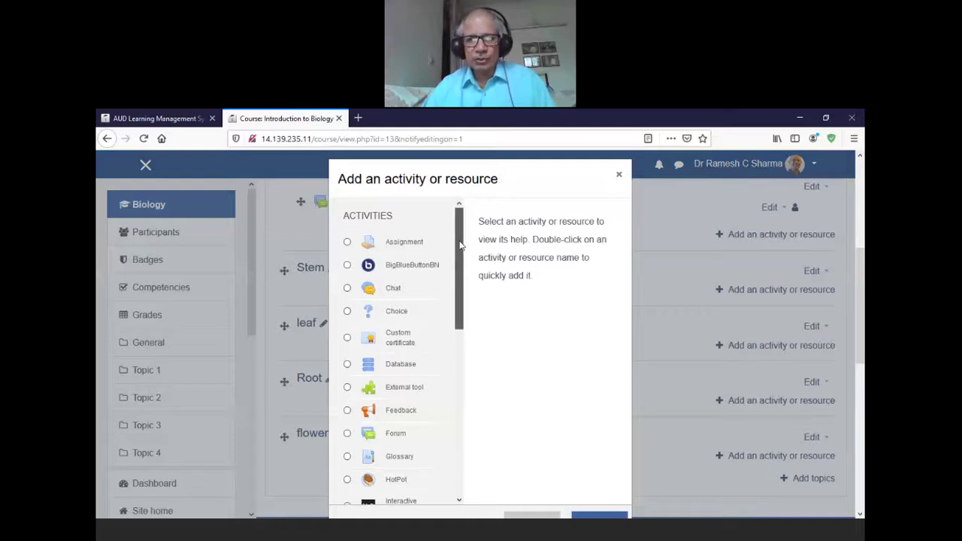
pyautogui.moveTo(460, 244); pyautogui.dragTo(464, 421)
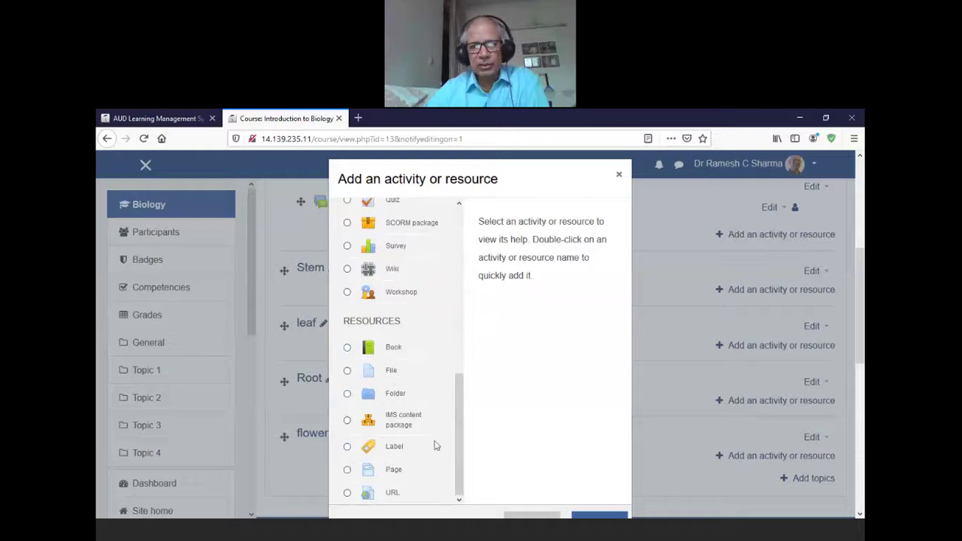
pyautogui.moveTo(464, 439); pyautogui.dragTo(462, 475)
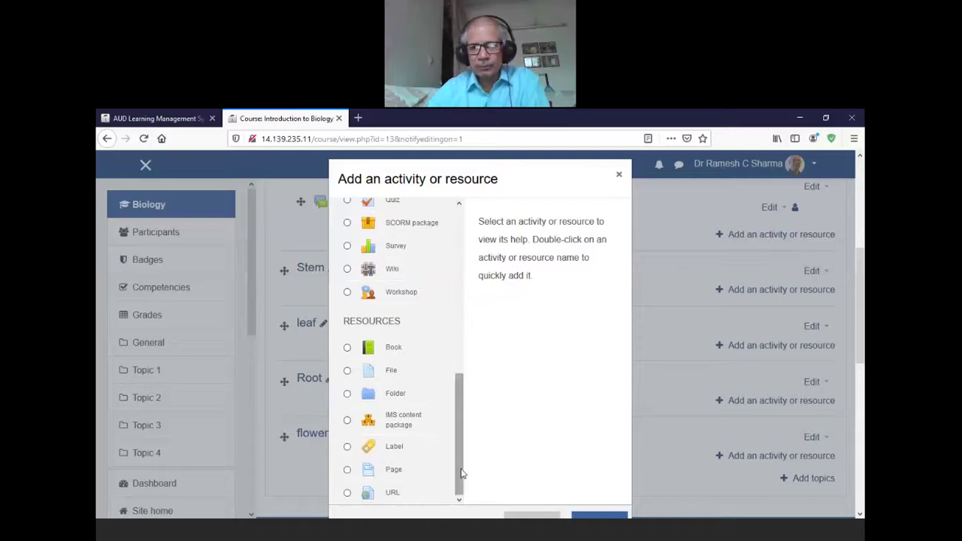
pyautogui.moveTo(461, 470); pyautogui.dragTo(464, 491)
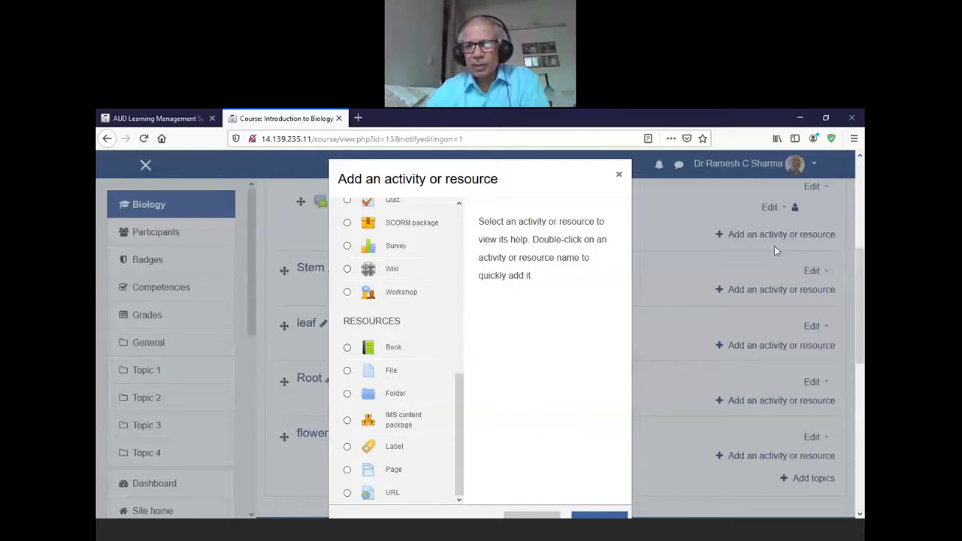
pyautogui.click(619, 176)
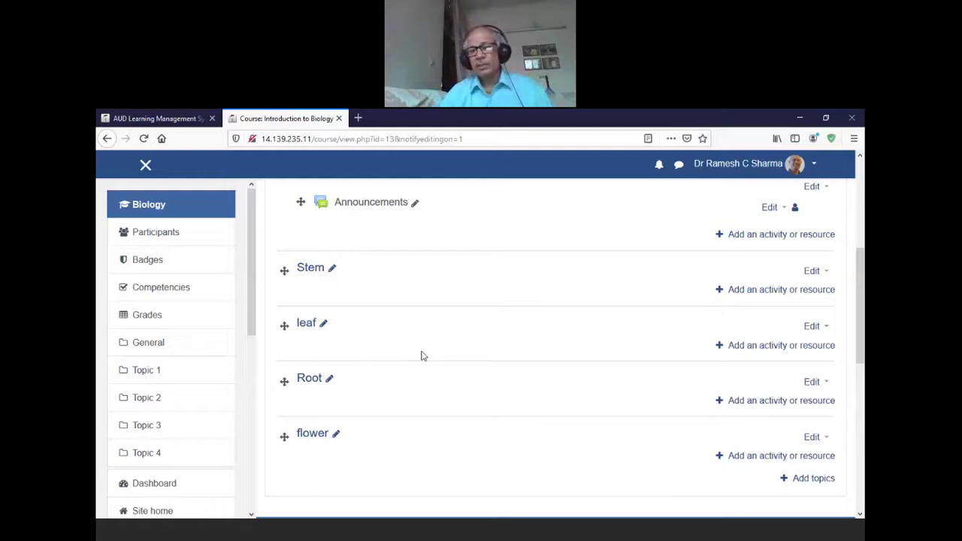
# Step: Examine the descriptions of HotPot, Interactive Content, Questionnaire and BigBlueButtonBN among the activities available for the Stem section
pyautogui.click(738, 295)
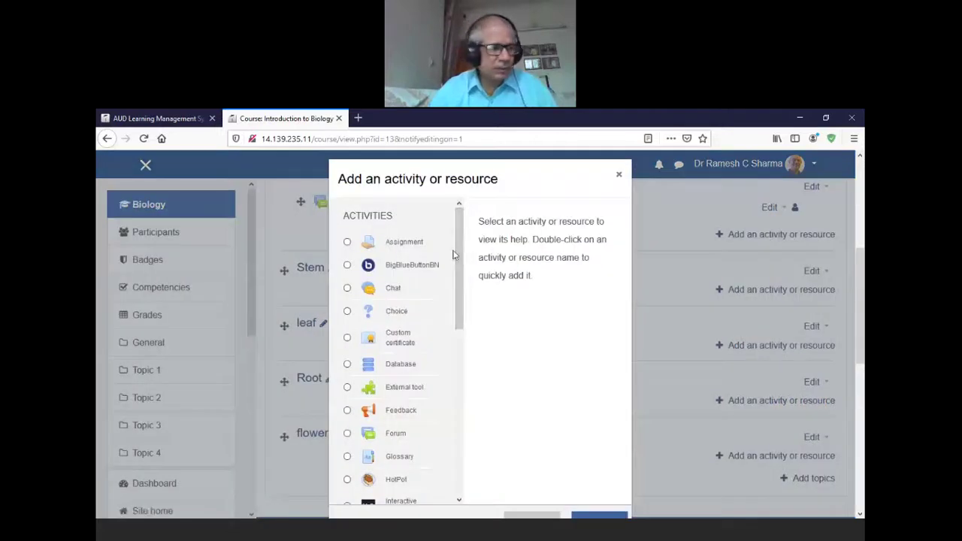
pyautogui.moveTo(460, 241)
pyautogui.mouseDown()
pyautogui.moveTo(464, 428)
pyautogui.moveTo(463, 239)
pyautogui.mouseUp()
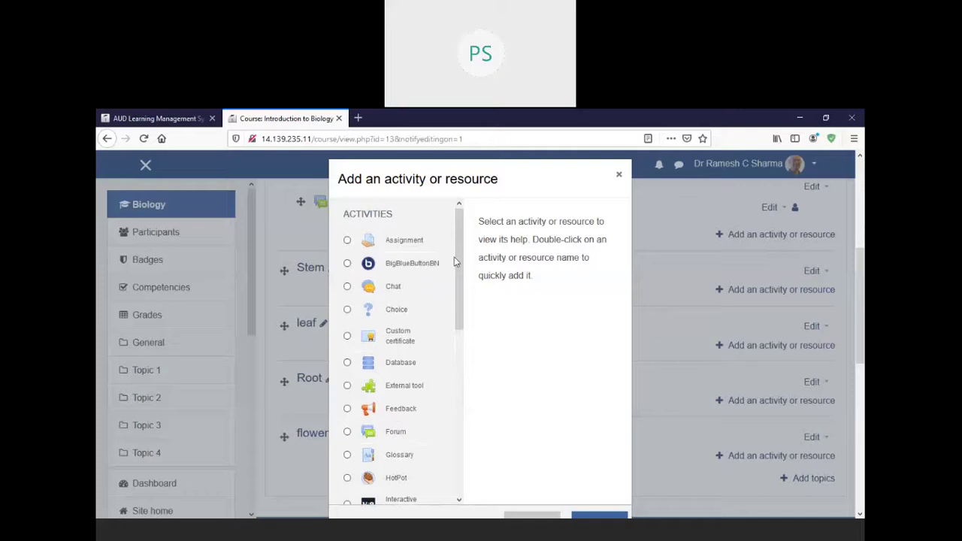
pyautogui.moveTo(456, 261); pyautogui.dragTo(465, 283)
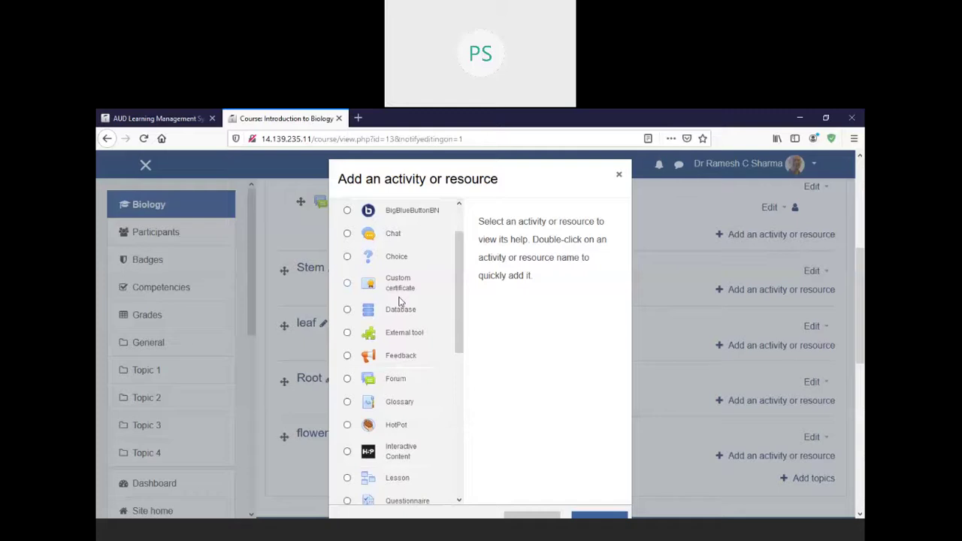
pyautogui.click(348, 427)
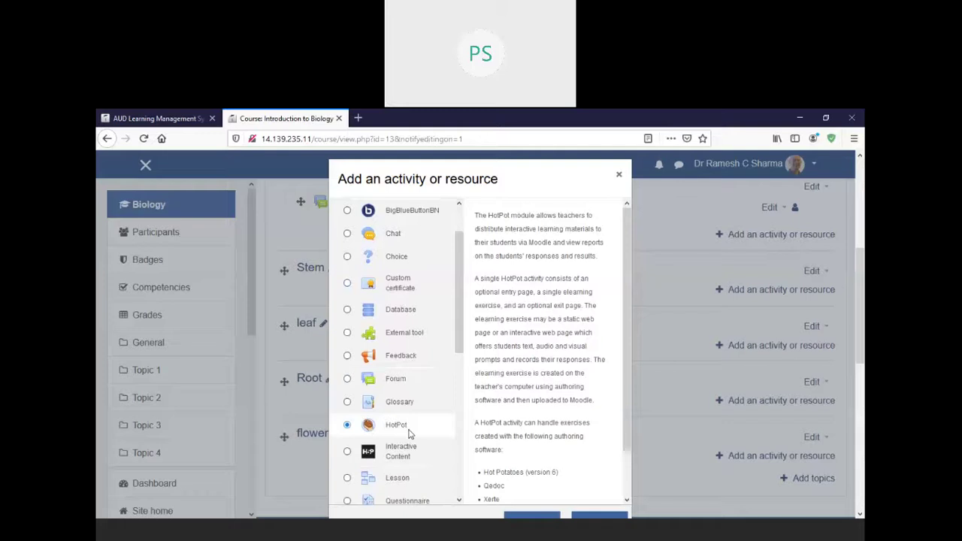
pyautogui.click(348, 452)
pyautogui.moveTo(463, 306); pyautogui.dragTo(463, 382)
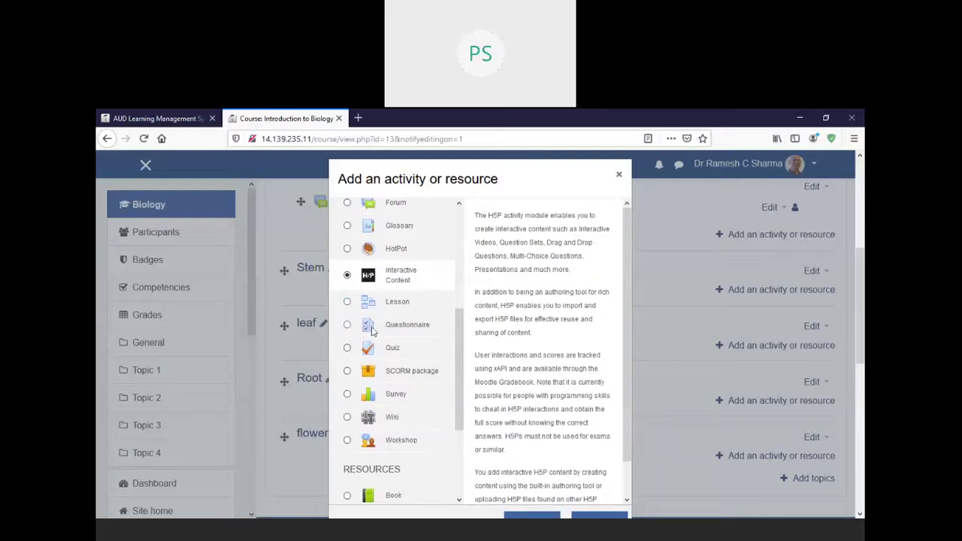
pyautogui.click(347, 325)
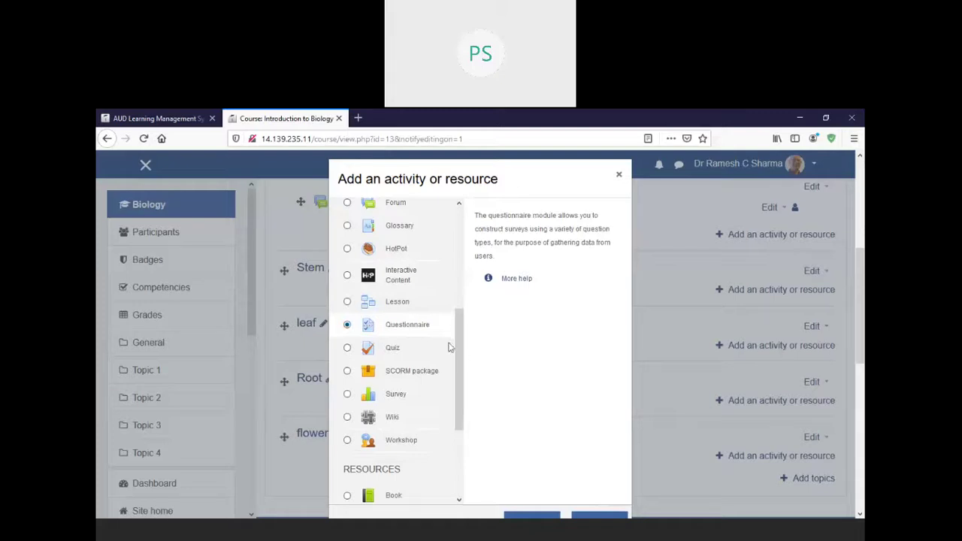
pyautogui.moveTo(459, 328); pyautogui.dragTo(462, 228)
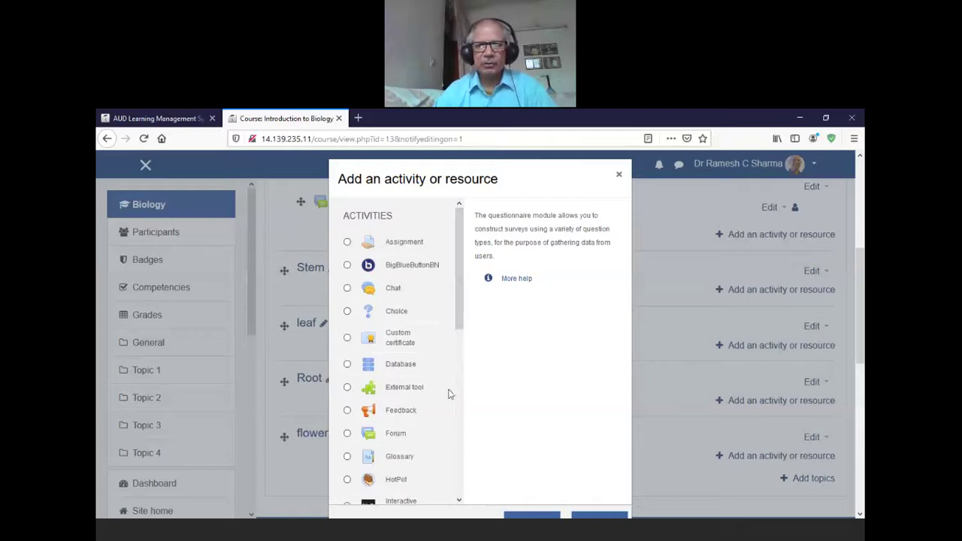
pyautogui.click(348, 266)
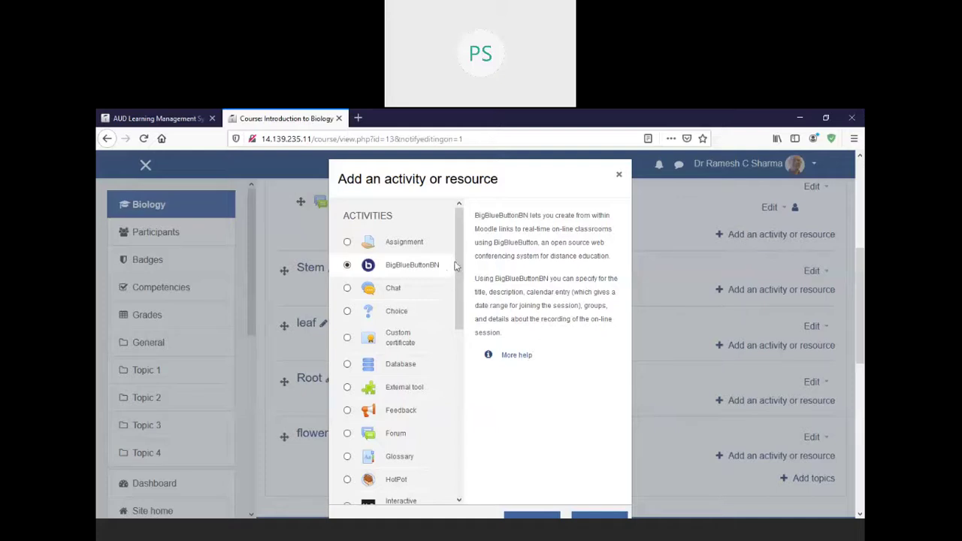
# Step: Choose the URL resource and start adding it to the Stem section
pyautogui.scroll(-5, 455, 266)
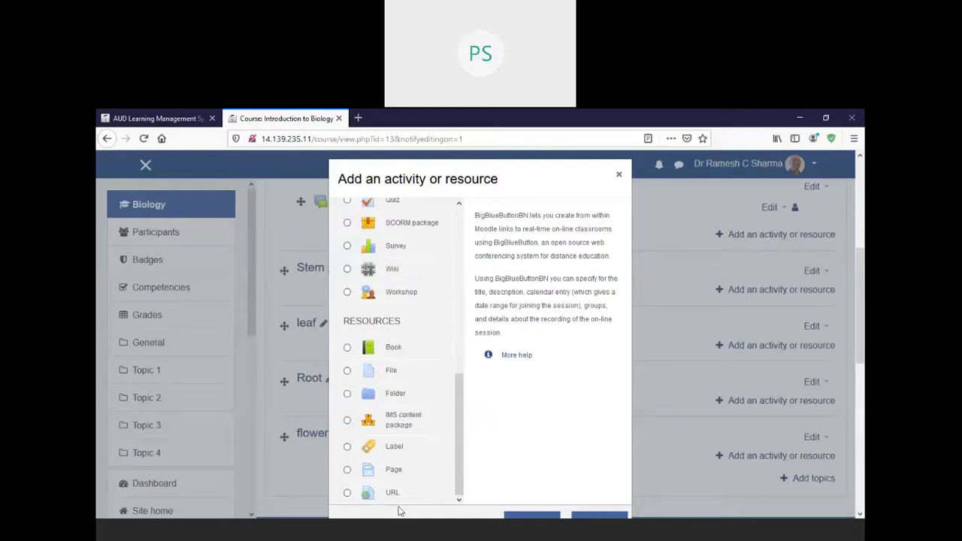
pyautogui.click(348, 494)
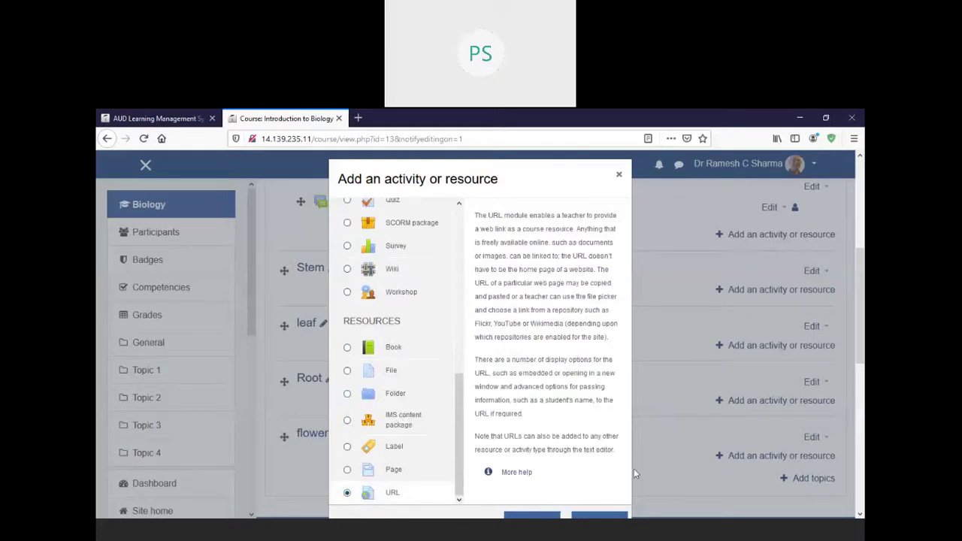
pyautogui.scroll(-1, 634, 468)
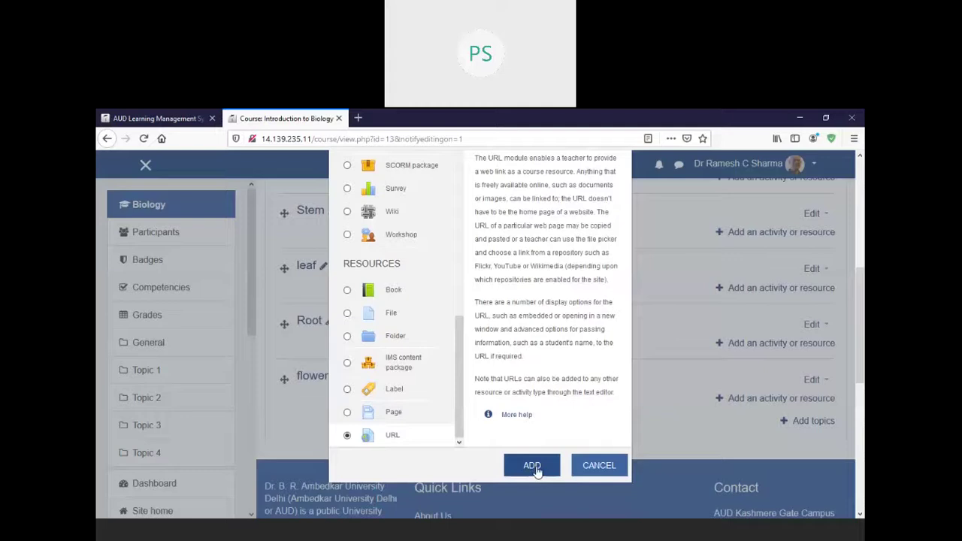
pyautogui.click(534, 467)
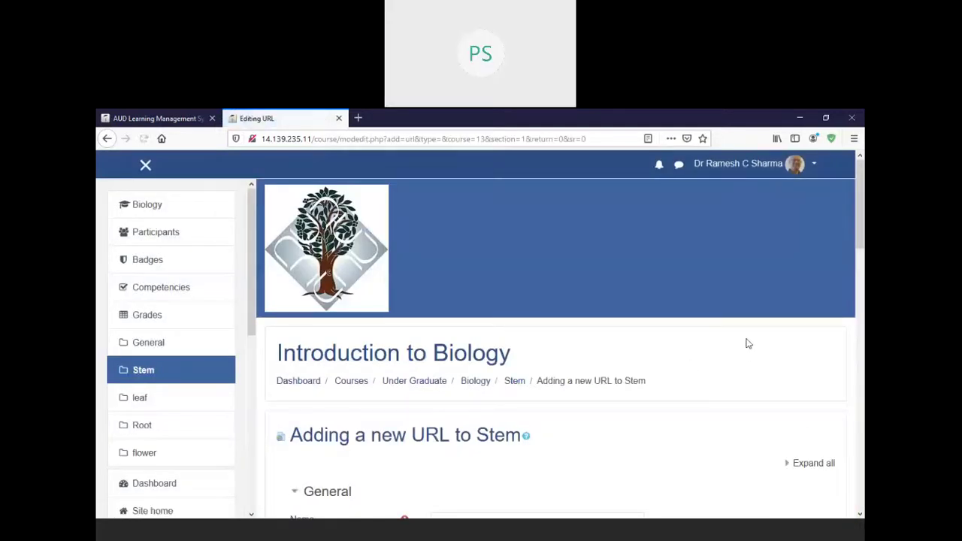
# Step: Name the new URL resource "NOU"
pyautogui.scroll(-5, 516, 264)
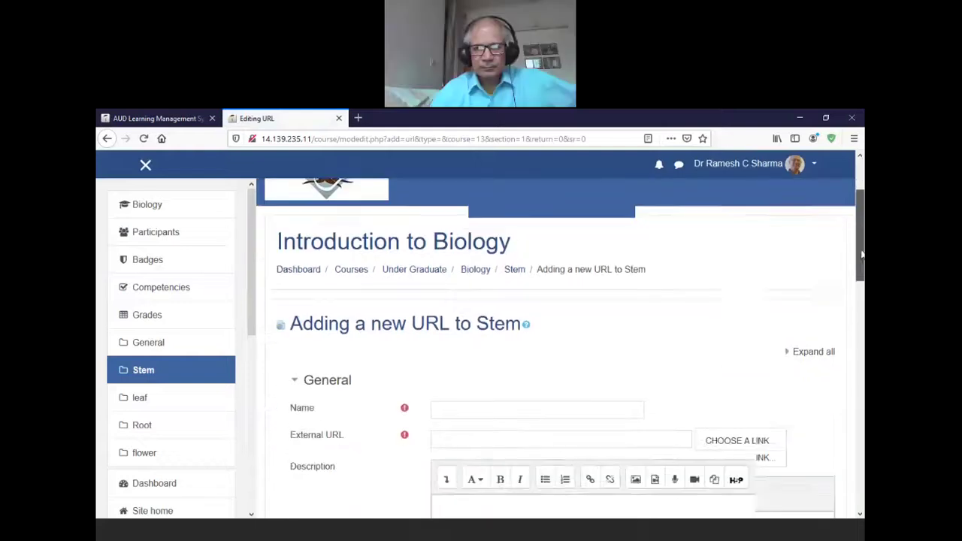
pyautogui.click(495, 285)
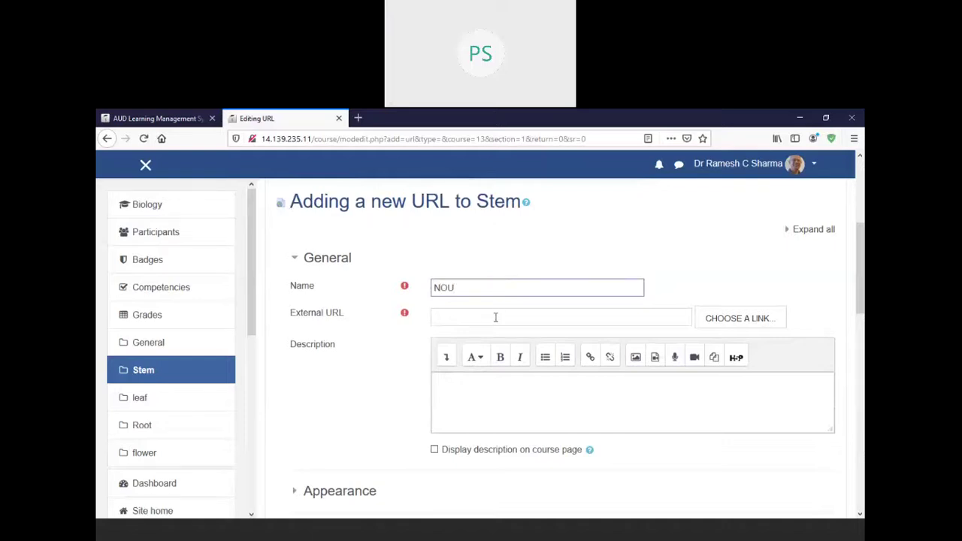
pyautogui.click(495, 317)
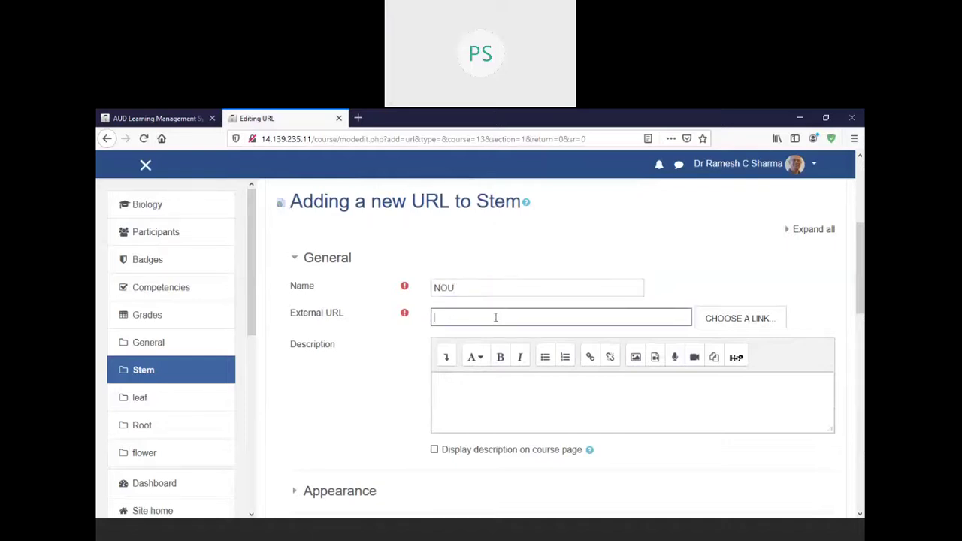
# Step: Search the web for nepal open university in a new browser tab and open the university's official website
pyautogui.click(360, 120)
pyautogui.write('n')
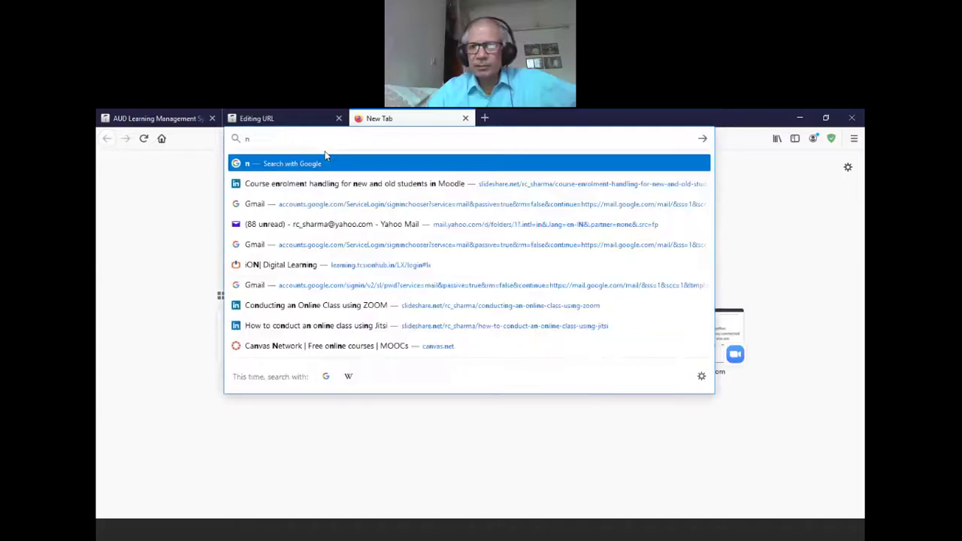
pyautogui.write('epal op')
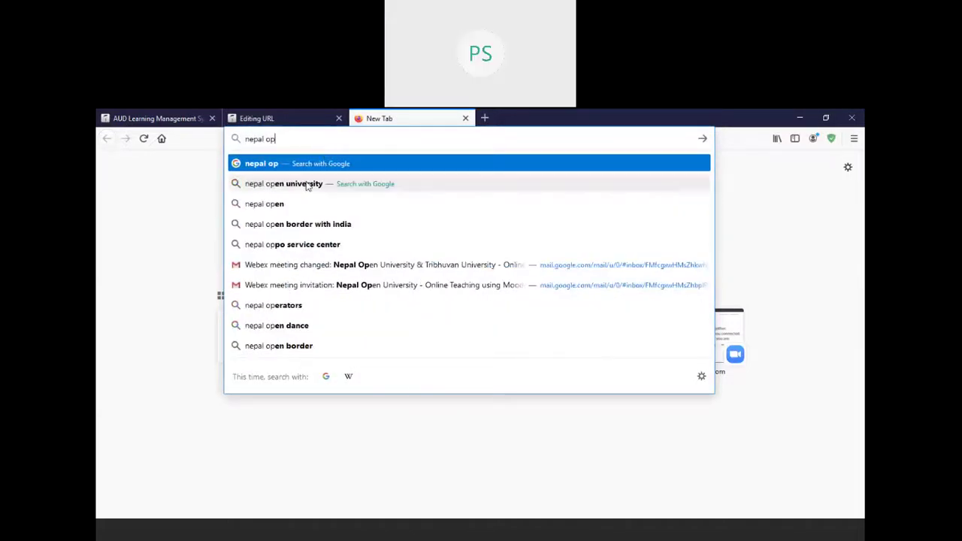
pyautogui.click(307, 184)
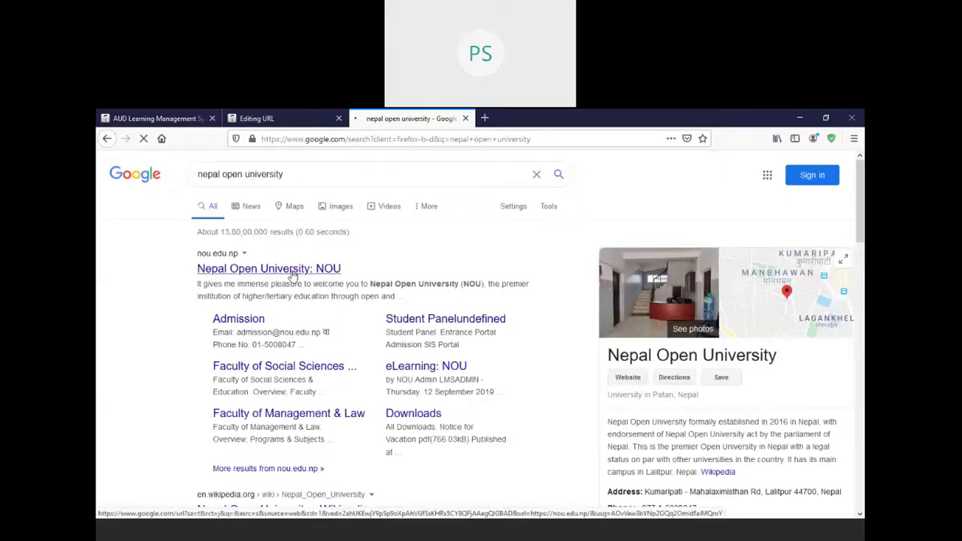
pyautogui.click(292, 270)
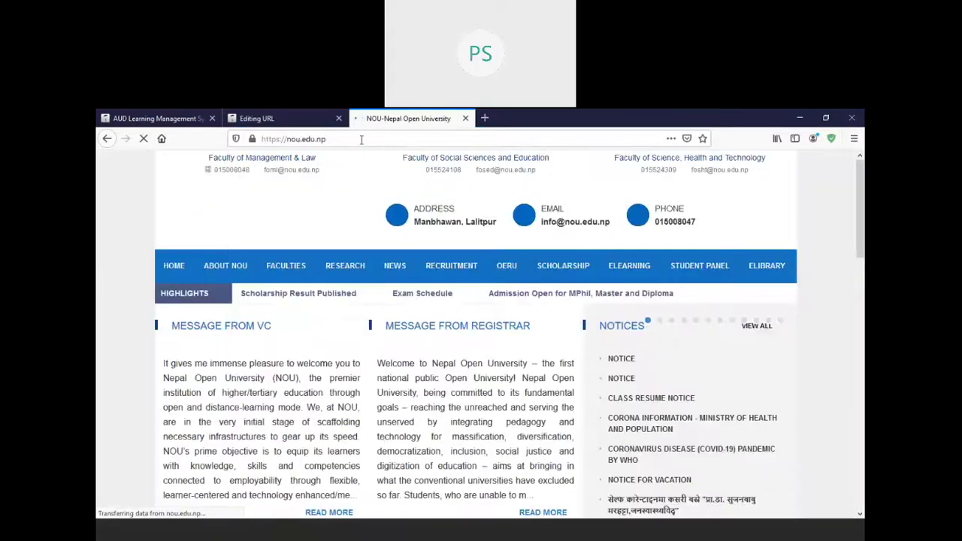
pyautogui.click(361, 139)
pyautogui.hotkey('ctrl', 'c')
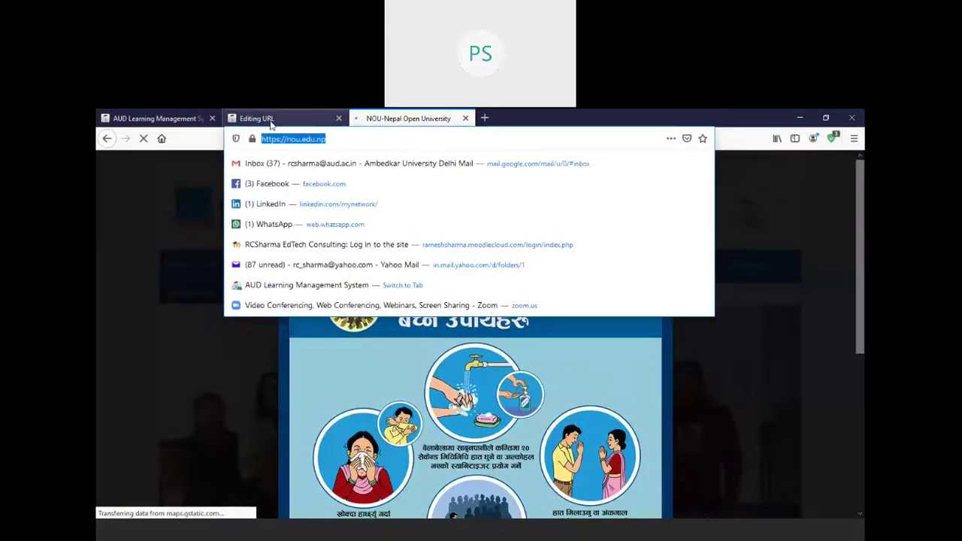
pyautogui.click(268, 118)
pyautogui.click(494, 316)
pyautogui.hotkey('ctrl', 'v')
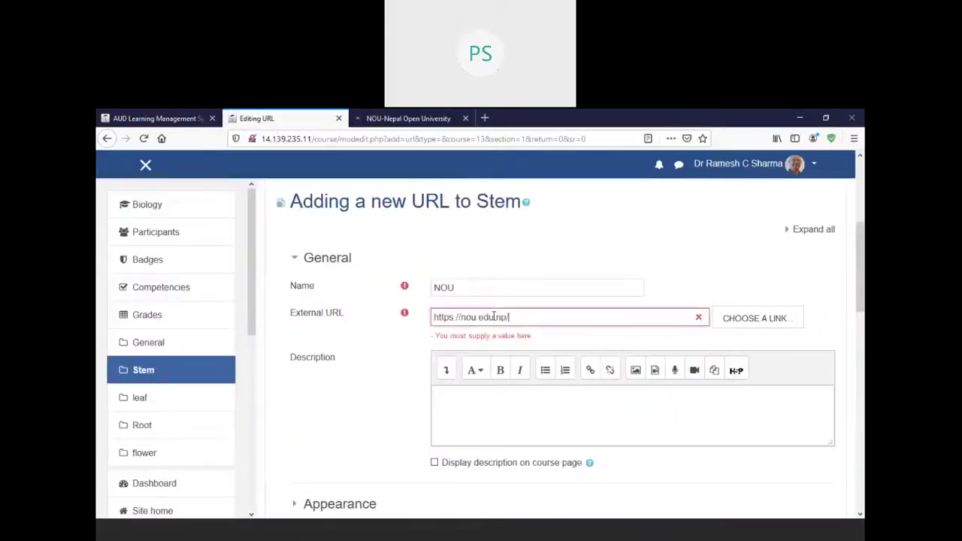
# Step: Set the URL resource's display option to Open, and save and display the resource
pyautogui.moveTo(858, 284); pyautogui.dragTo(863, 325)
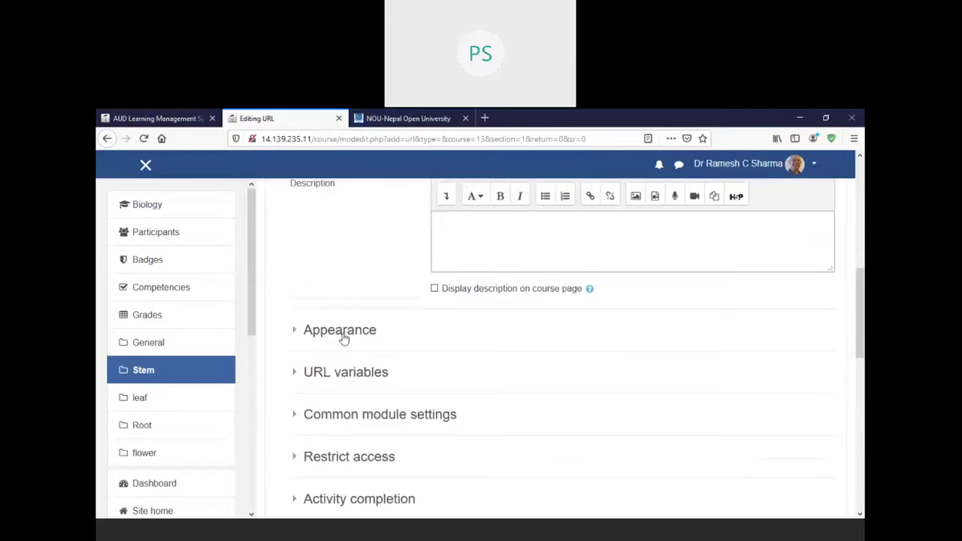
pyautogui.scroll(-1, 349, 336)
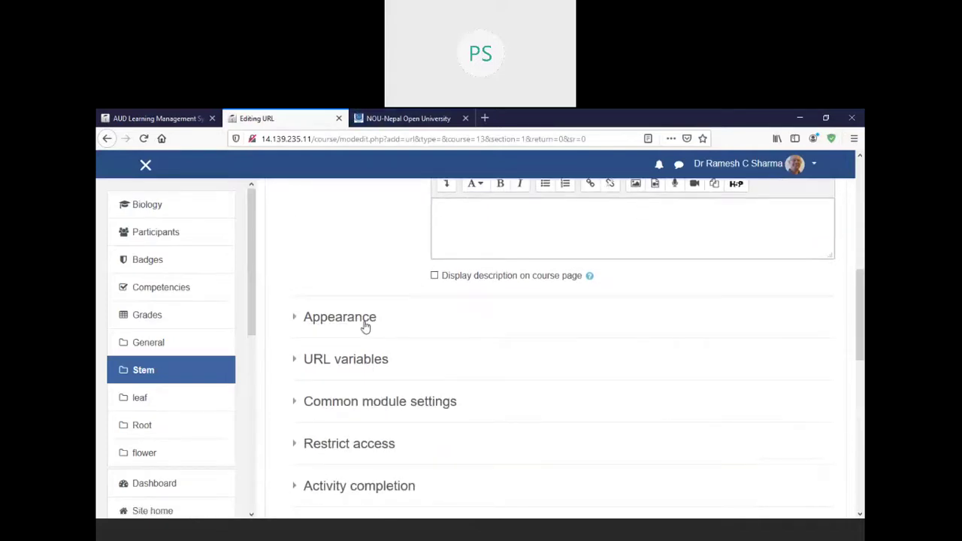
pyautogui.click(365, 322)
pyautogui.click(487, 350)
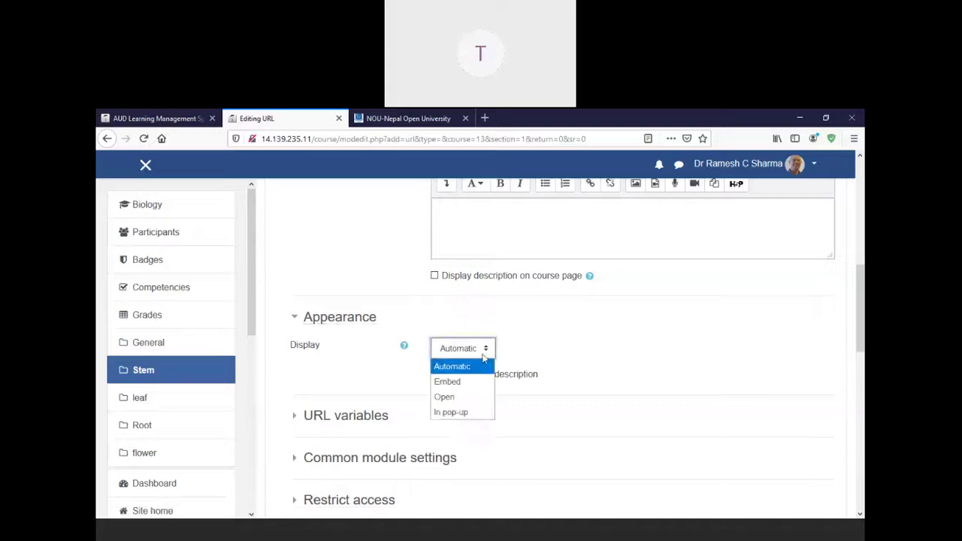
pyautogui.click(444, 397)
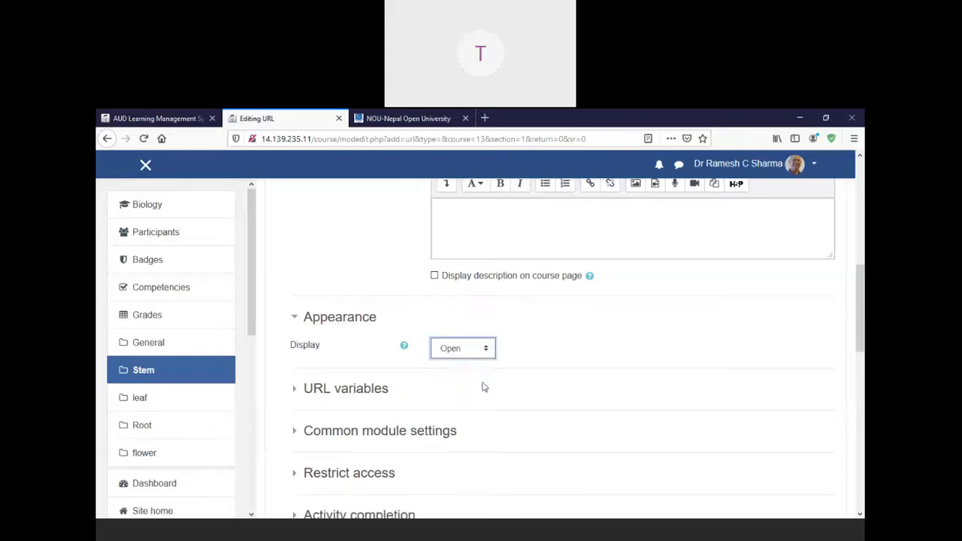
pyautogui.moveTo(860, 312); pyautogui.dragTo(860, 393)
pyautogui.click(612, 335)
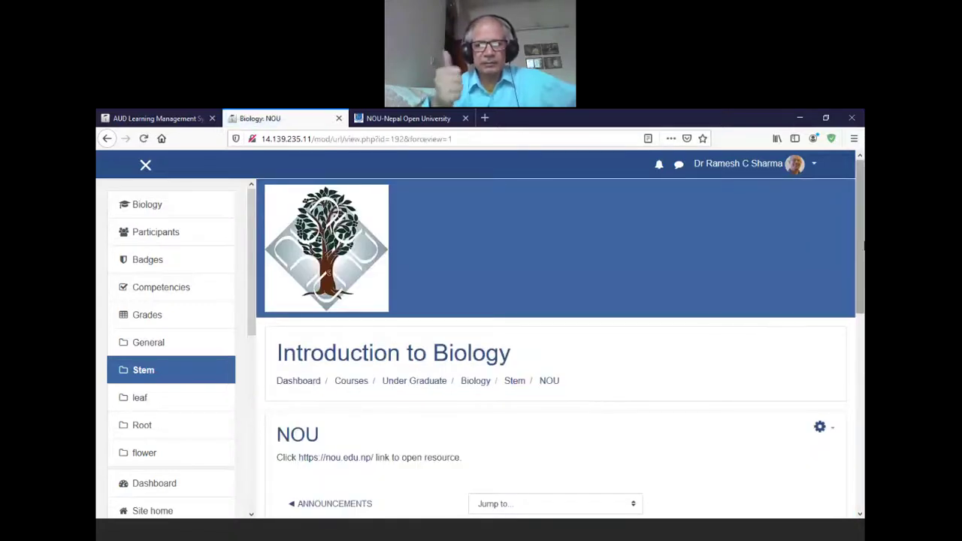
# Step: Open the NOU link from the Biology course page, dismiss the university site's COVID 19 notice and return to the course
pyautogui.click(482, 382)
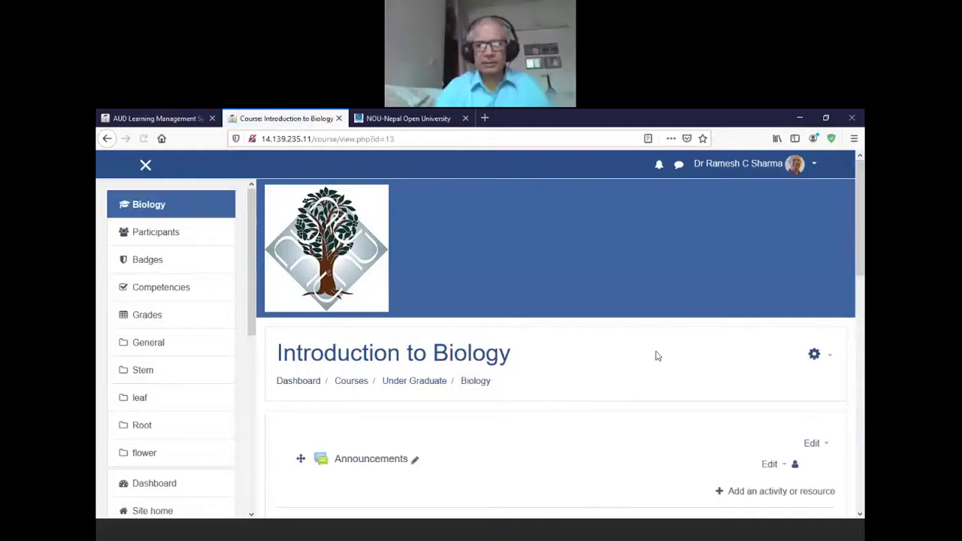
pyautogui.scroll(-5, 655, 355)
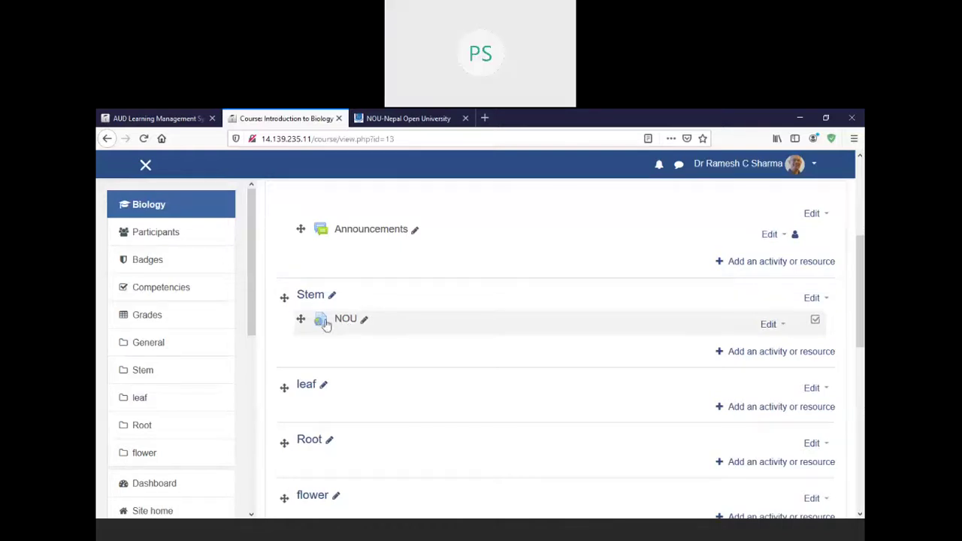
pyautogui.click(343, 323)
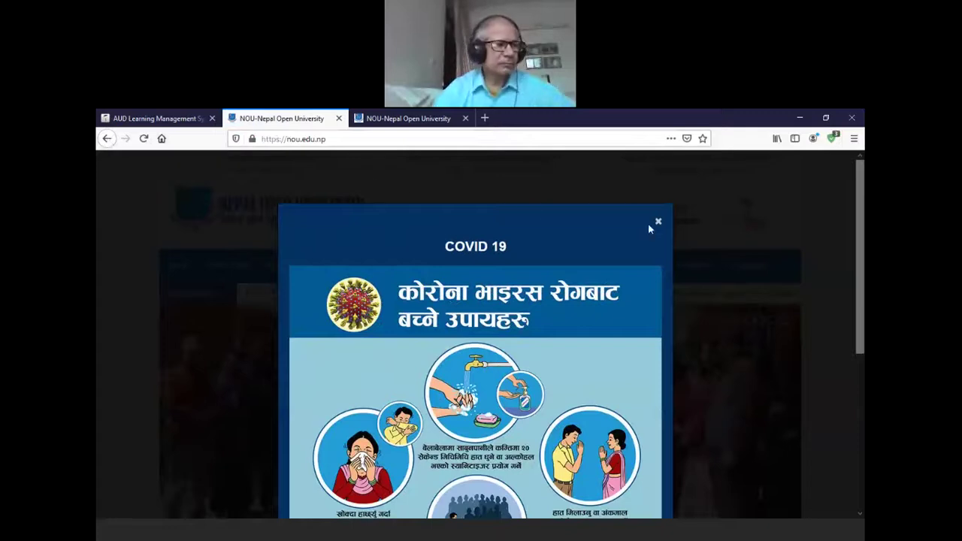
pyautogui.click(659, 226)
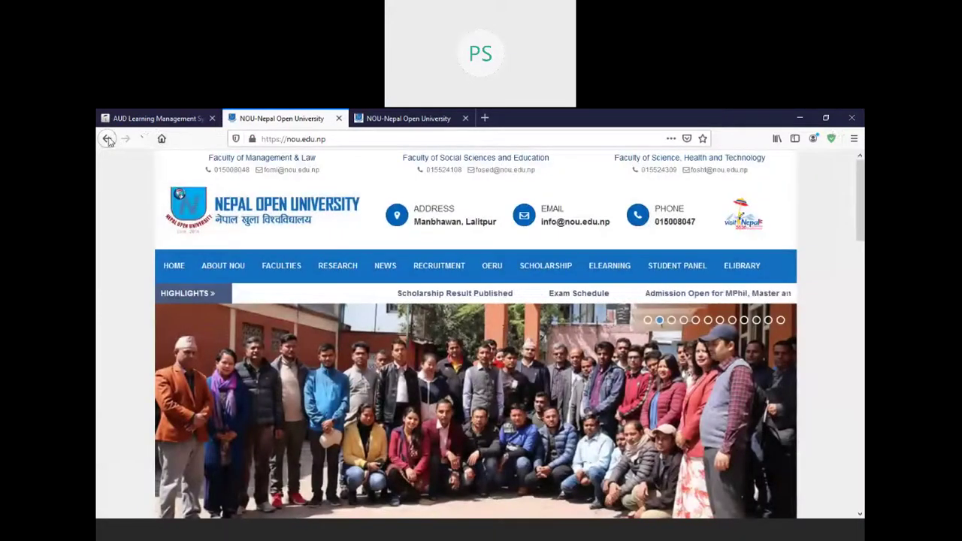
pyautogui.hotkey('alt', 'Left')
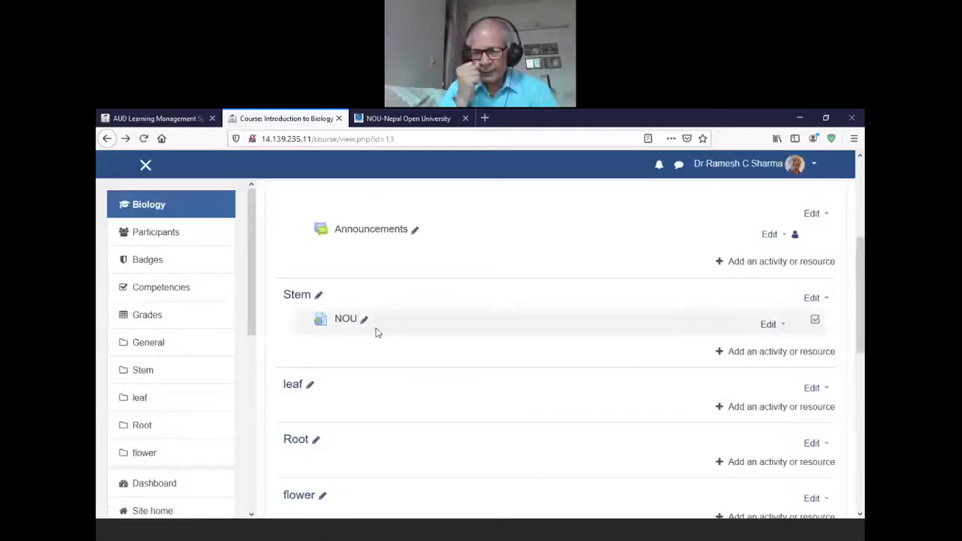
# Step: View the Page resource's help among the activities and resources for the Stem section, and cancel without adding it
pyautogui.click(785, 353)
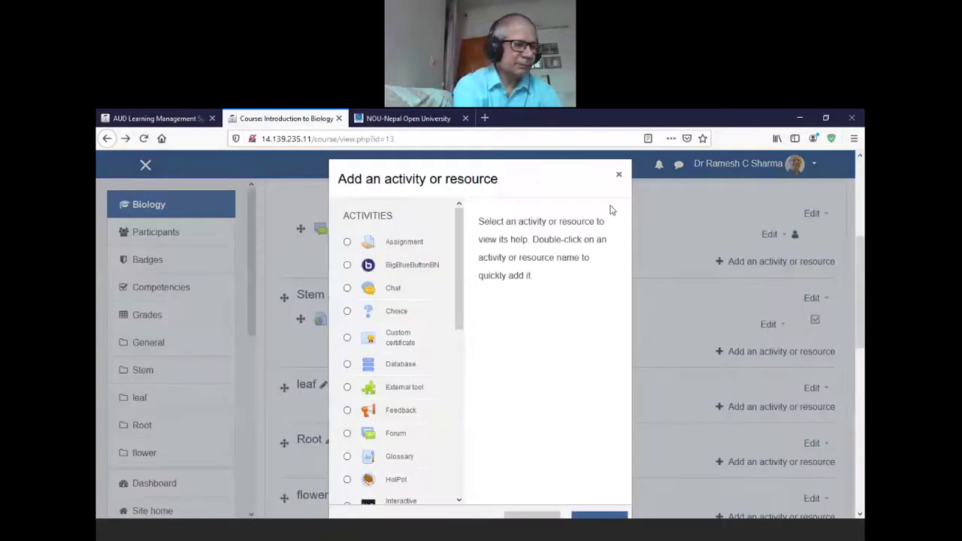
pyautogui.moveTo(461, 289); pyautogui.dragTo(459, 489)
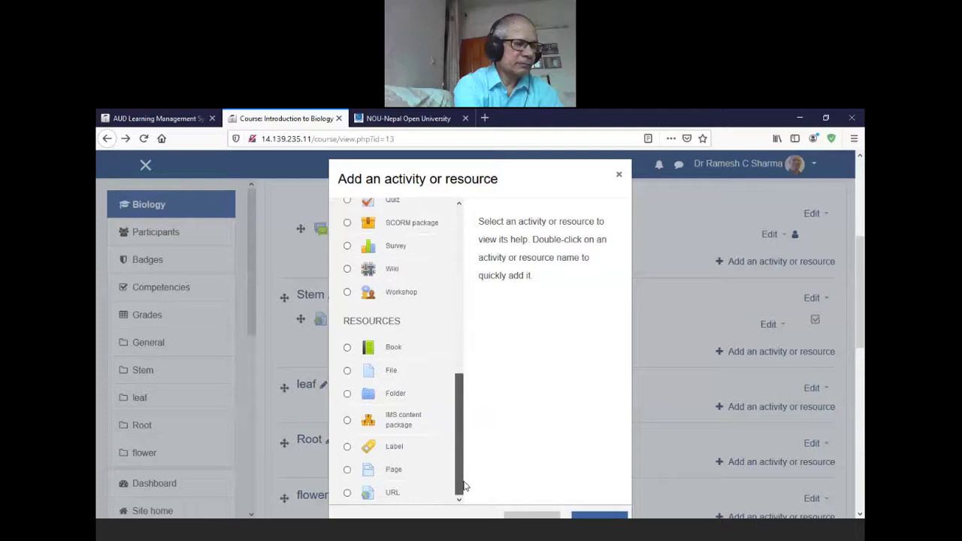
pyautogui.click(348, 470)
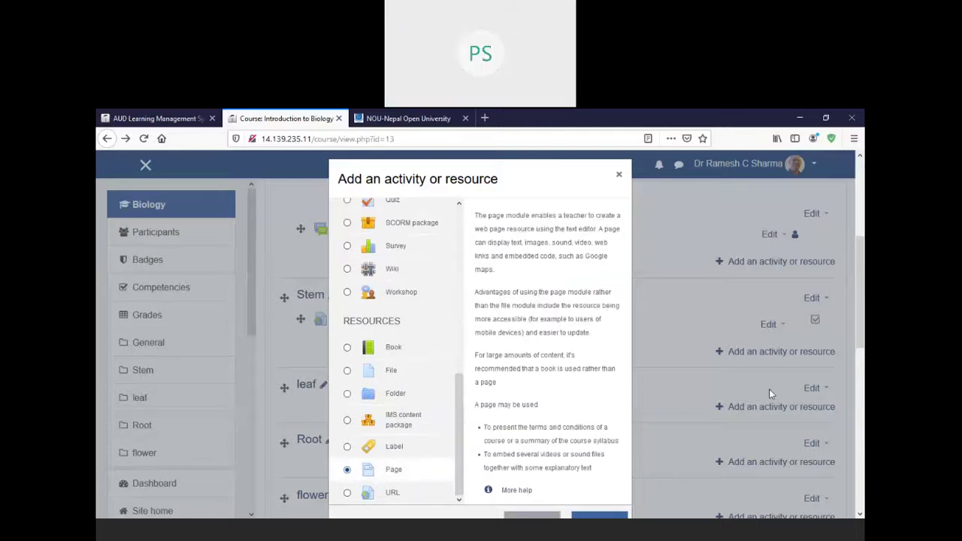
pyautogui.scroll(-2, 769, 392)
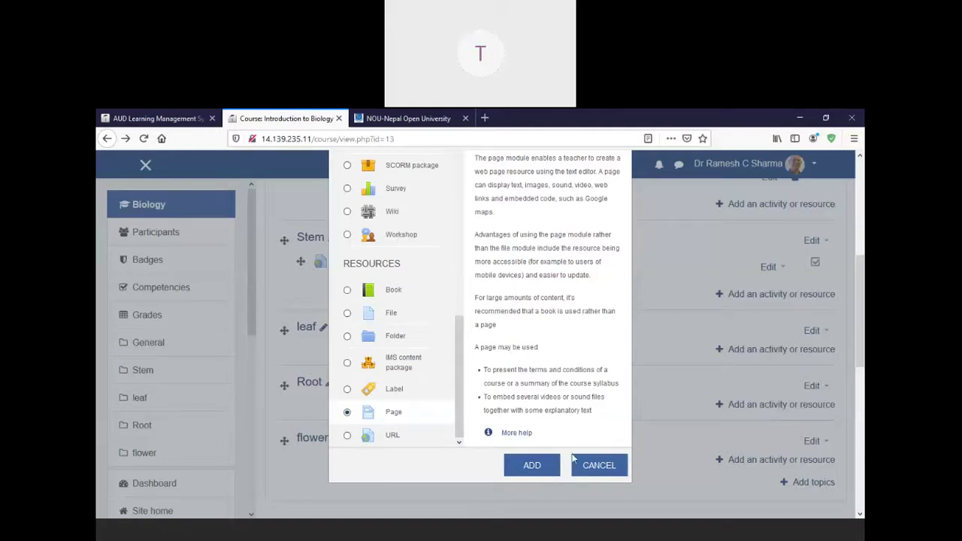
pyautogui.click(600, 465)
# Step: Open the plugin settings in site administration and look through the install option, activity modules and other plugin categories
pyautogui.moveTo(258, 290); pyautogui.dragTo(262, 477)
pyautogui.click(198, 481)
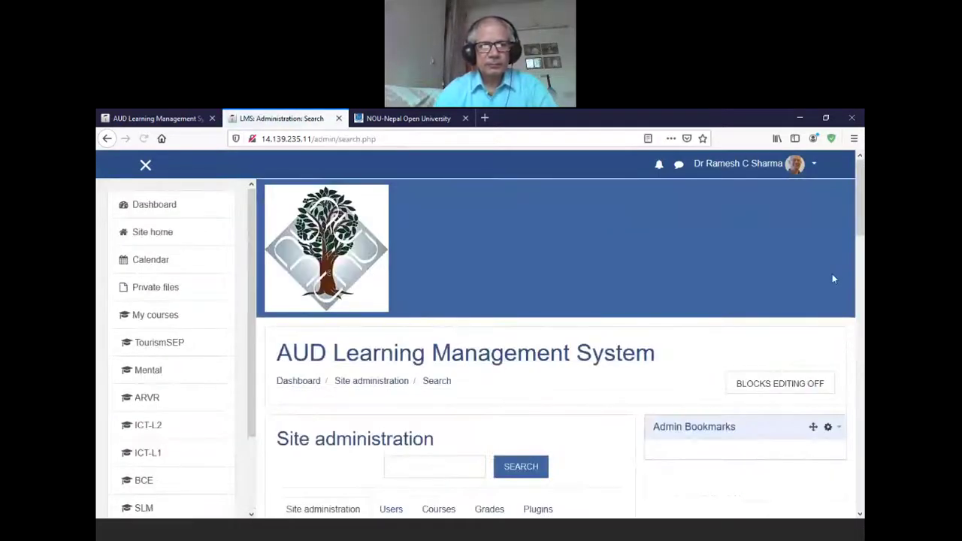
pyautogui.moveTo(862, 224); pyautogui.dragTo(862, 278)
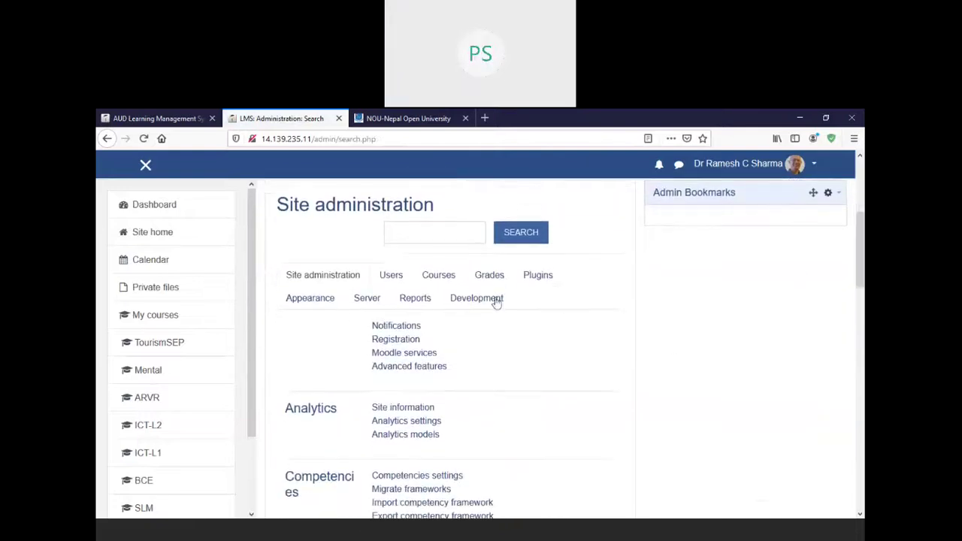
pyautogui.click(540, 277)
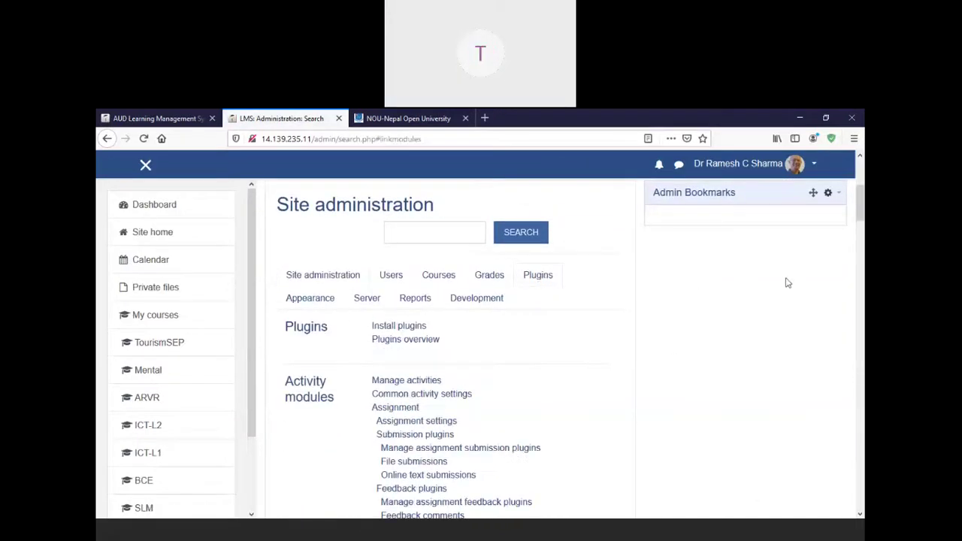
pyautogui.moveTo(861, 198); pyautogui.dragTo(861, 208)
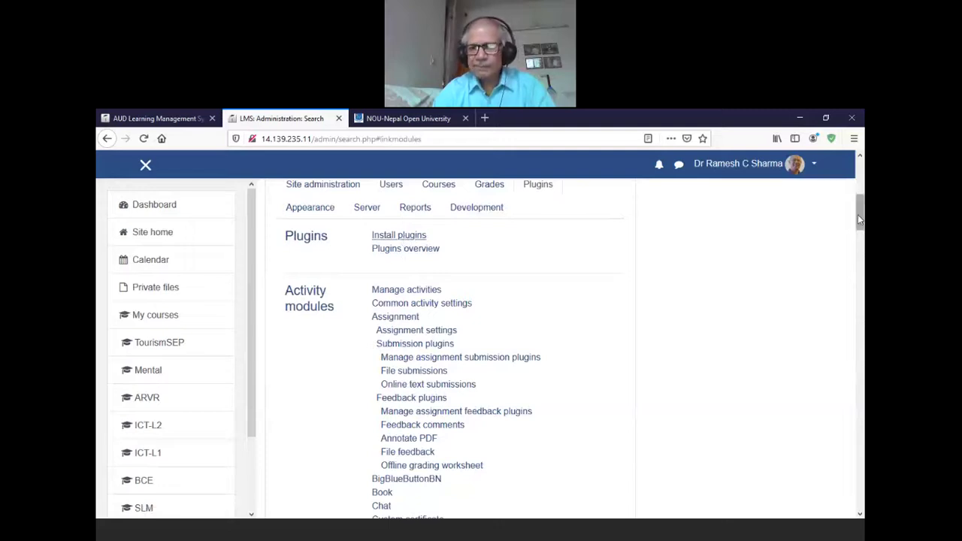
pyautogui.moveTo(859, 218); pyautogui.dragTo(861, 279)
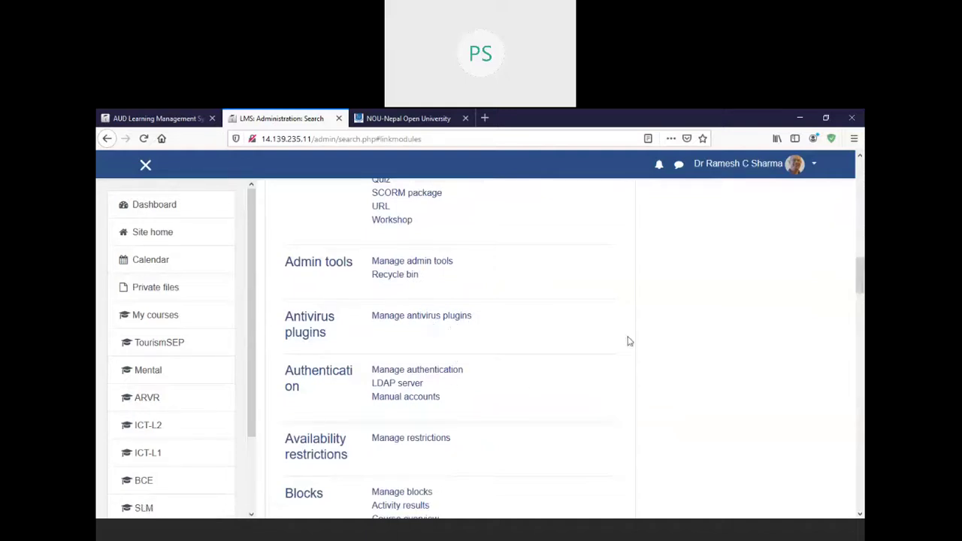
pyautogui.moveTo(860, 276); pyautogui.dragTo(863, 181)
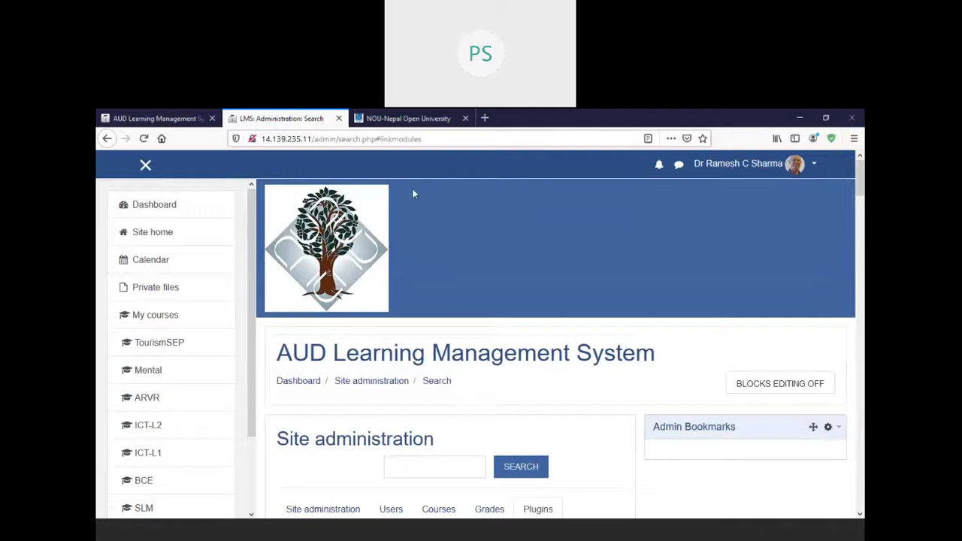
# Step: Close the Nepal Open University page and open moodle.org in a new browser tab
pyautogui.click(465, 118)
pyautogui.click(360, 118)
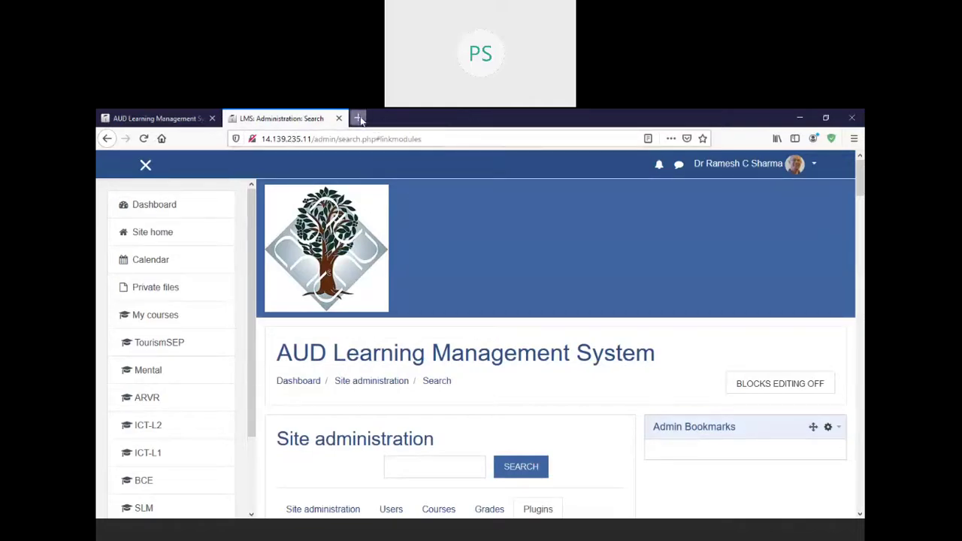
pyautogui.write('moodle.')
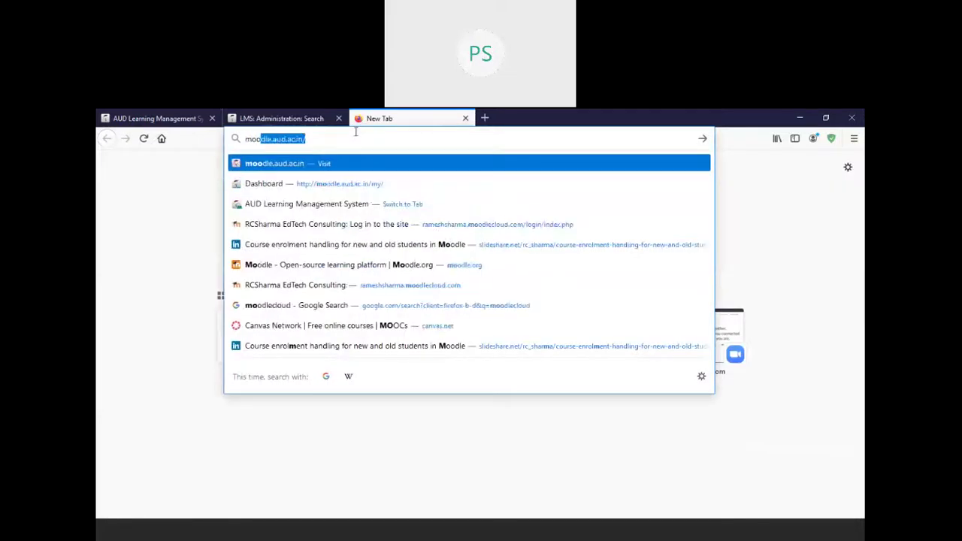
pyautogui.write('o')
pyautogui.press('Return')
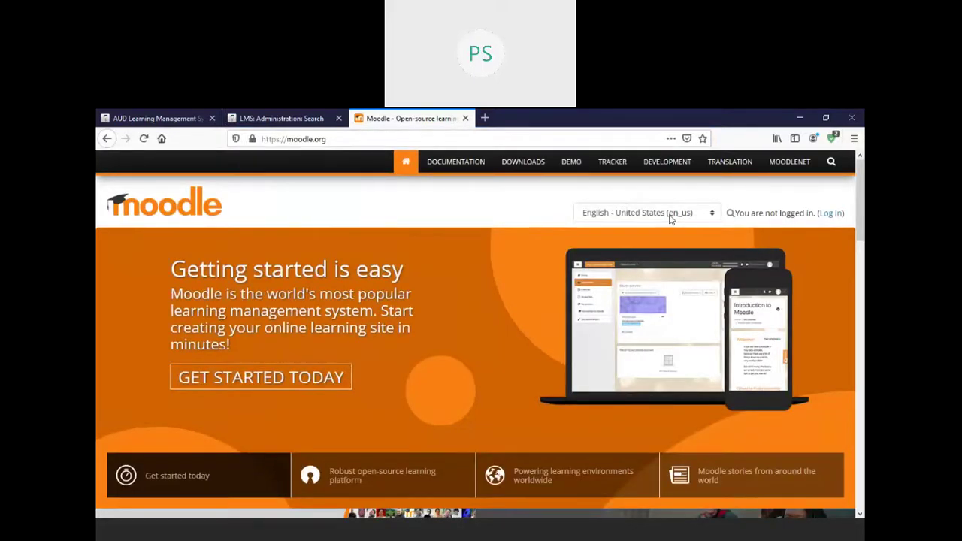
# Step: Search the moodle.org site for "plugin"
pyautogui.click(726, 214)
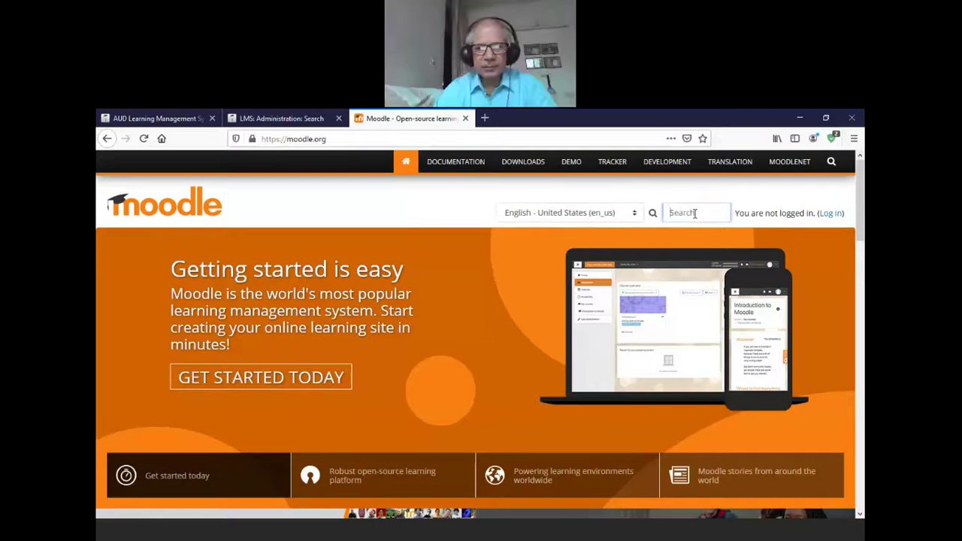
pyautogui.click(695, 213)
pyautogui.write('plug')
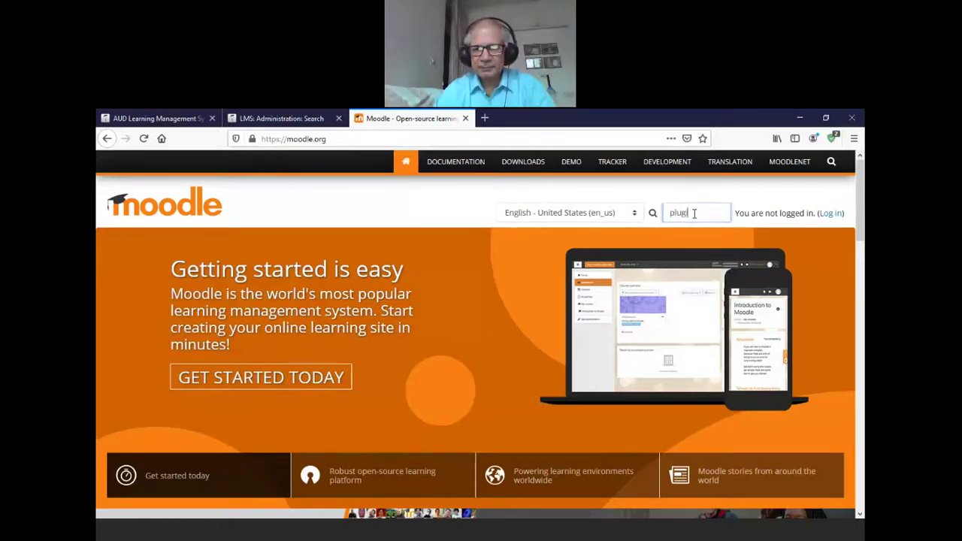
pyautogui.write('in')
pyautogui.press('Return')
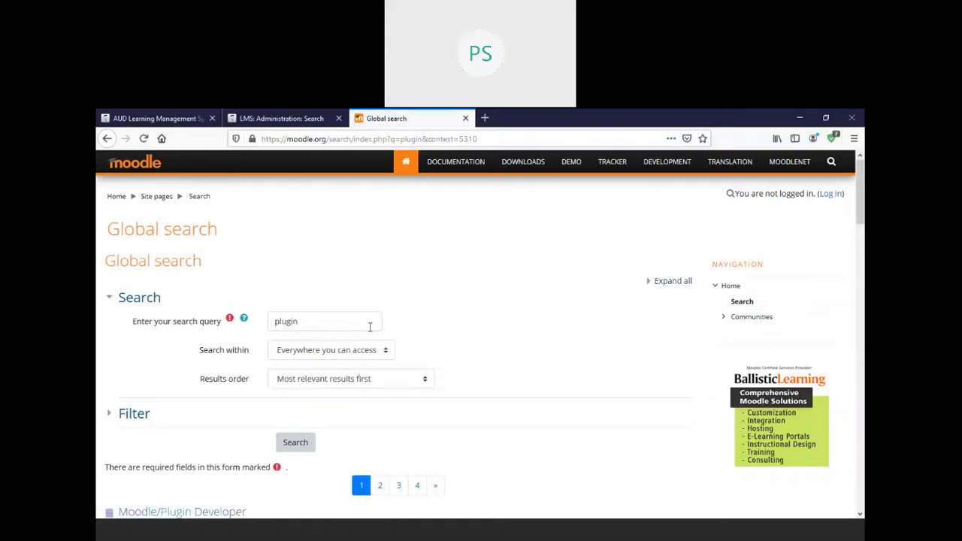
# Step: Run the global search for "tunitin" instead and check which search scopes are available
pyautogui.moveTo(313, 322); pyautogui.dragTo(267, 322)
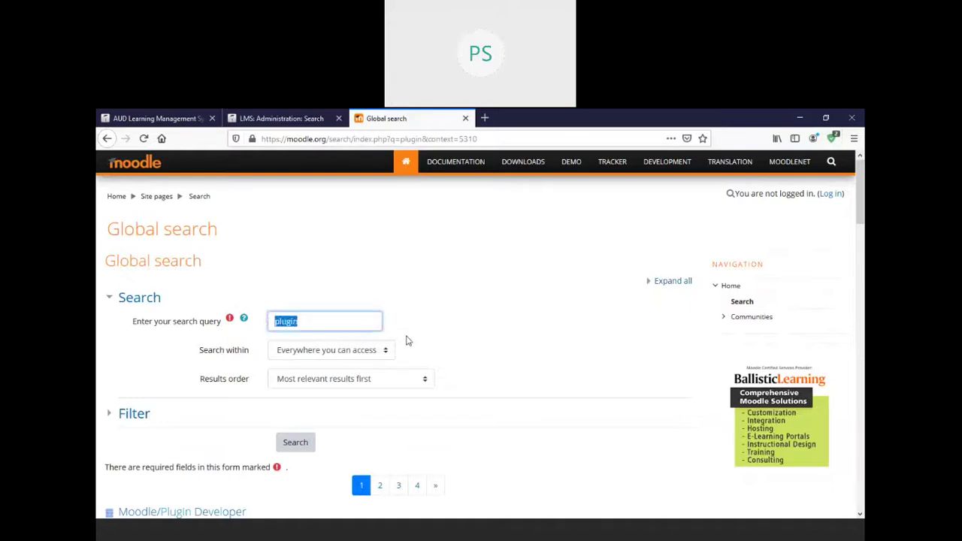
pyautogui.write('tunit')
pyautogui.click(304, 443)
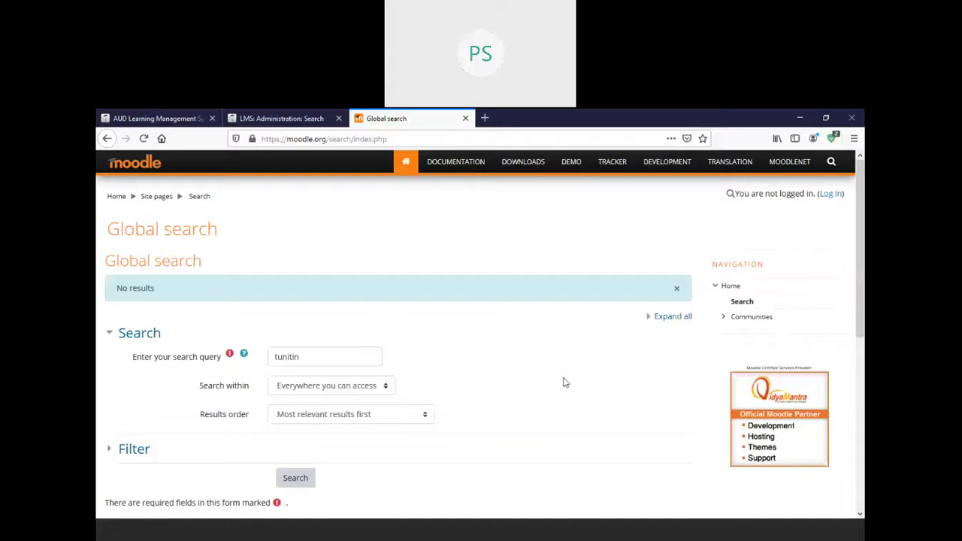
pyautogui.scroll(-5, 562, 382)
pyautogui.scroll(4, 558, 382)
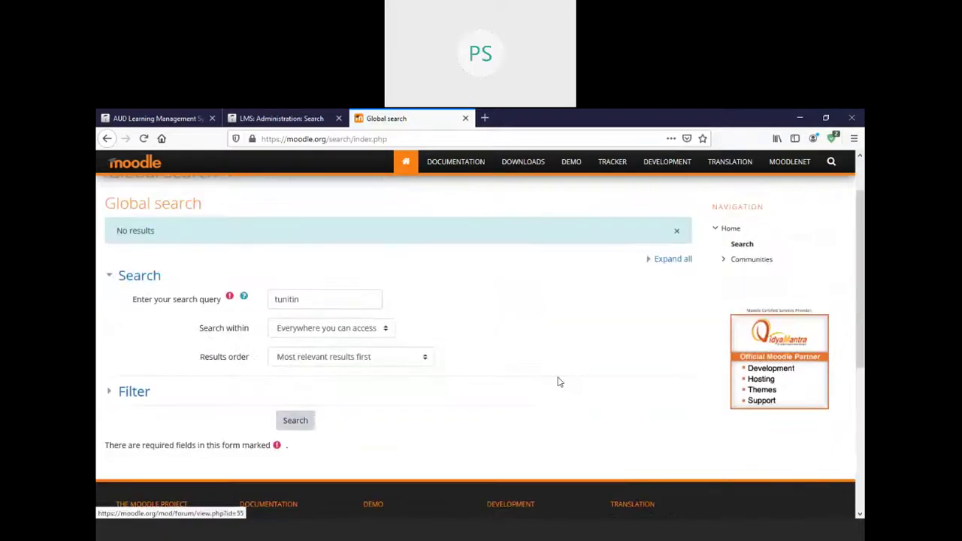
pyautogui.scroll(1, 557, 382)
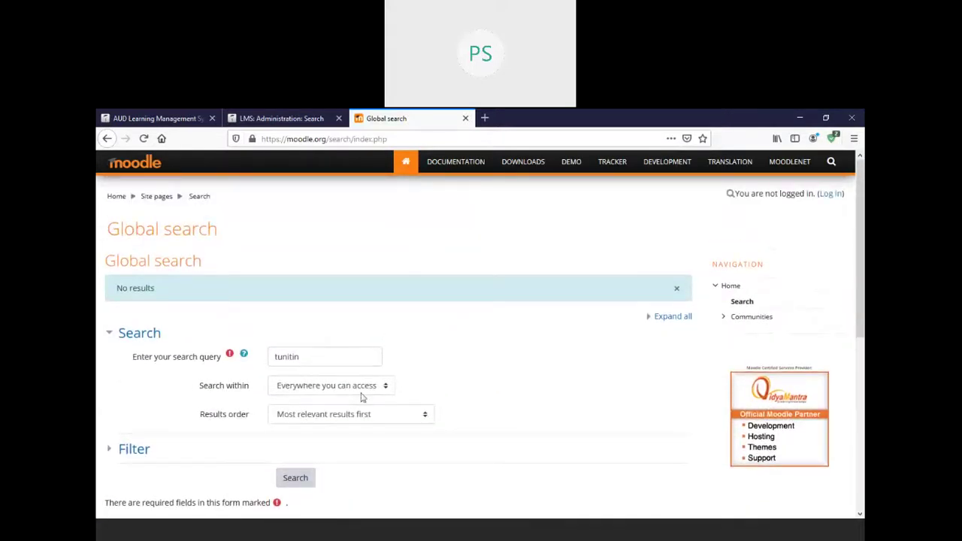
pyautogui.click(385, 387)
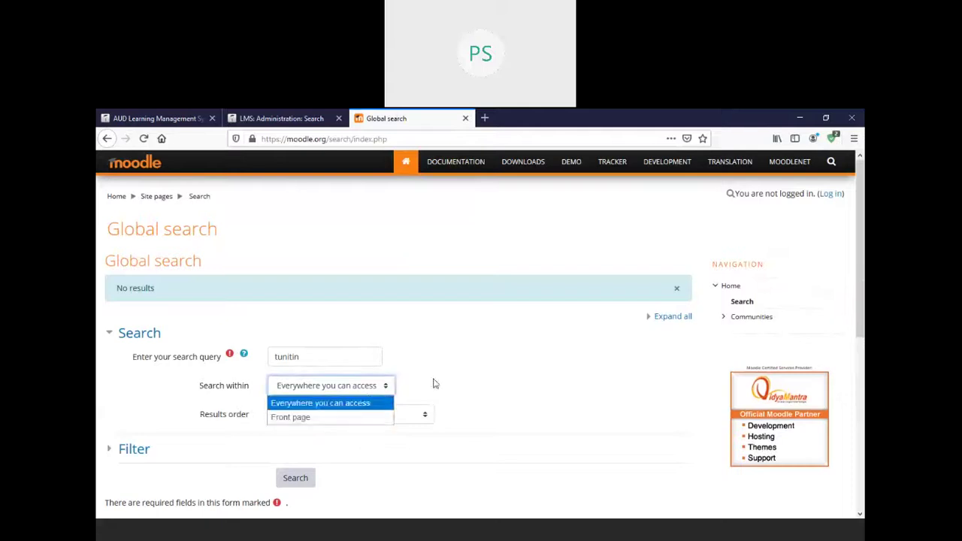
pyautogui.click(471, 376)
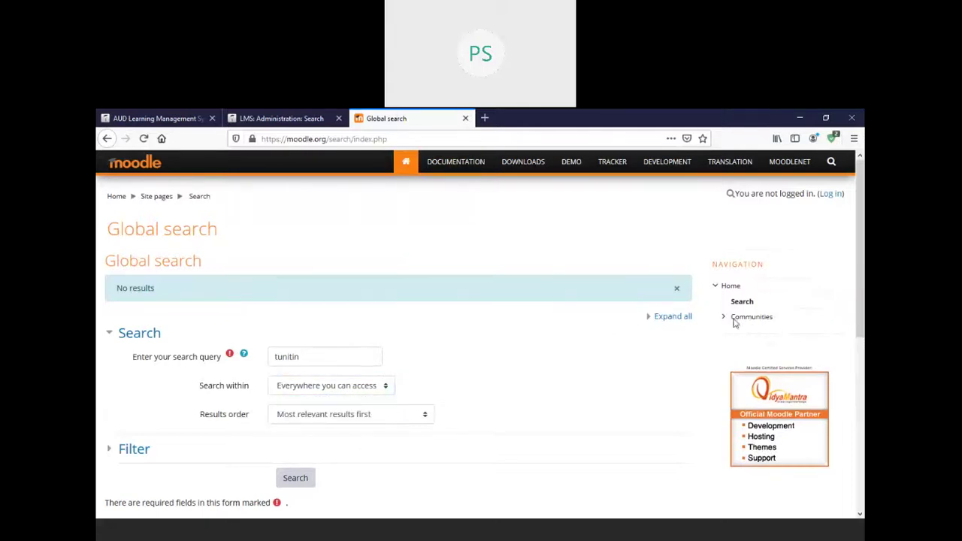
# Step: Replace the "tunitin" query with "plugin" and run the global search again
pyautogui.click(309, 358)
pyautogui.moveTo(310, 359); pyautogui.dragTo(247, 359)
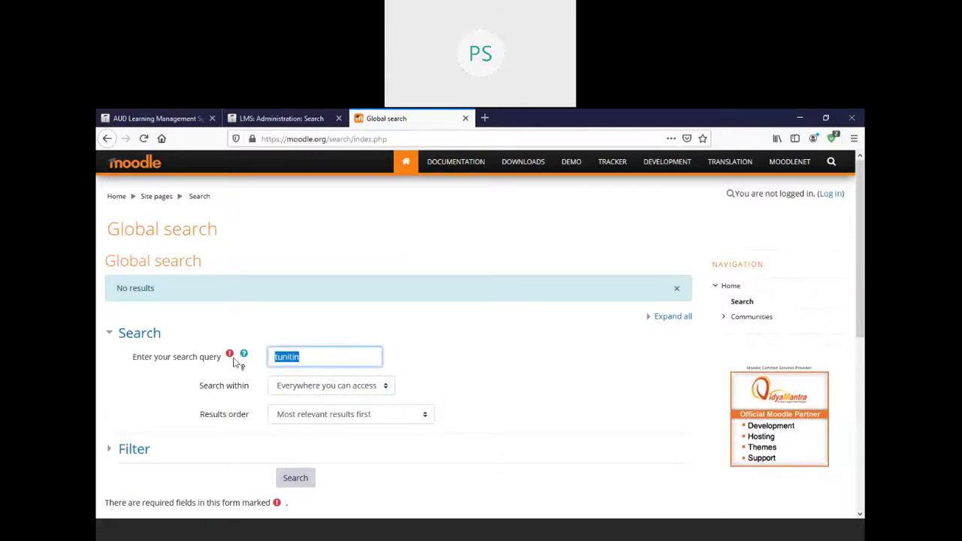
pyautogui.write('pla')
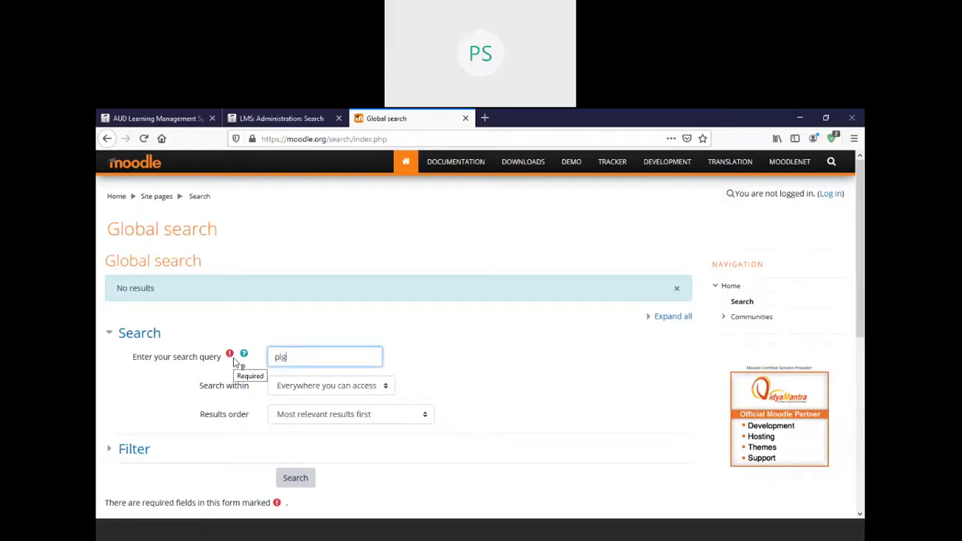
pyautogui.press('BackSpace')
pyautogui.press('Return')
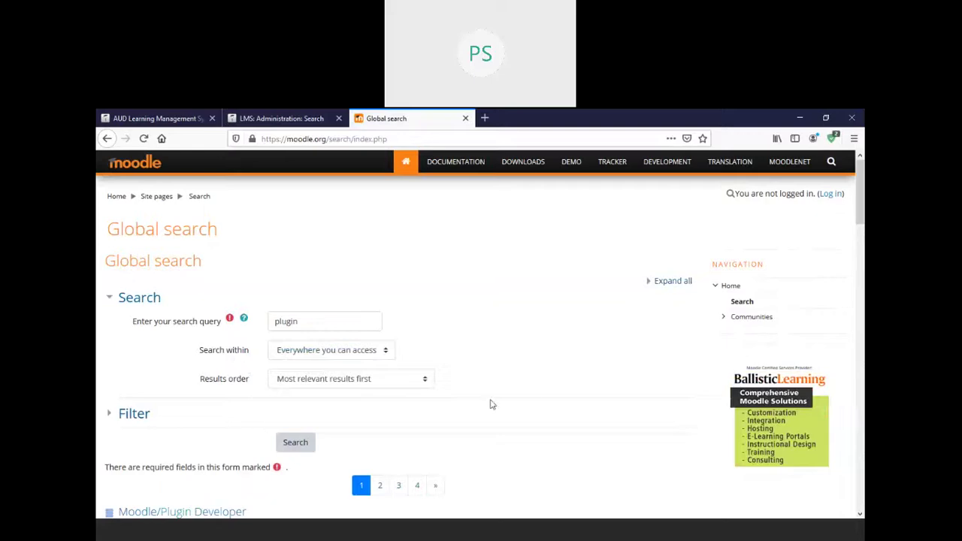
# Step: Look through the first page of moodle.org search results for "plugin"
pyautogui.scroll(-4, 496, 405)
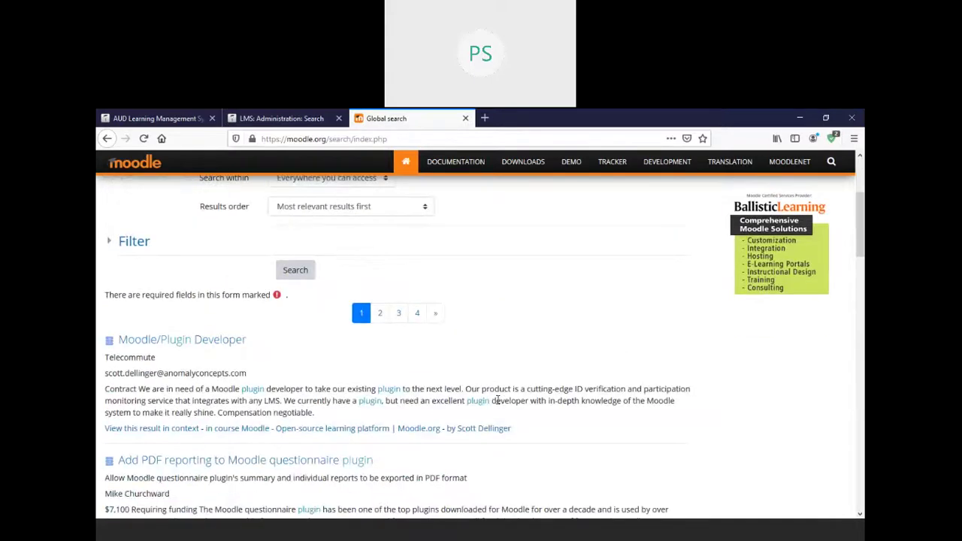
pyautogui.scroll(1, 496, 401)
pyautogui.scroll(-1, 496, 401)
pyautogui.scroll(-7, 284, 392)
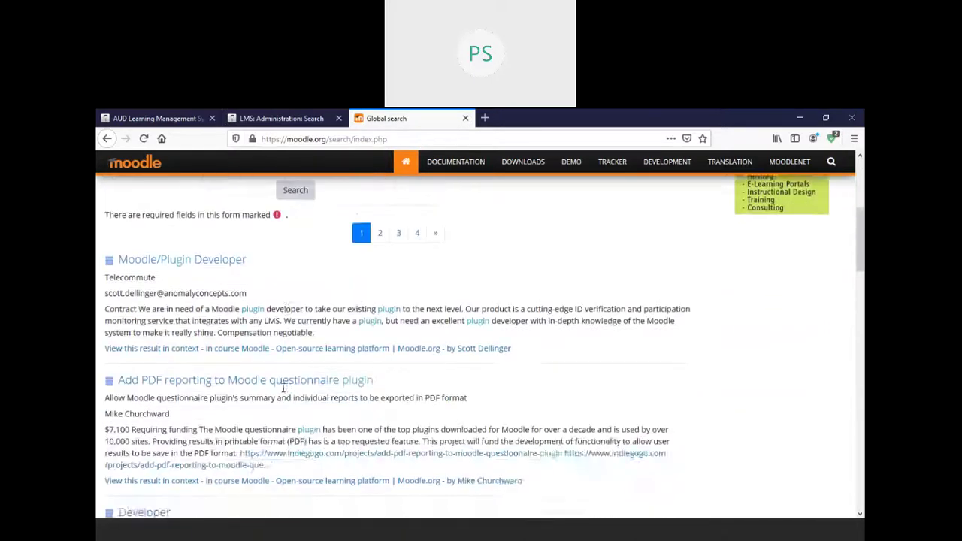
pyautogui.scroll(-12, 284, 392)
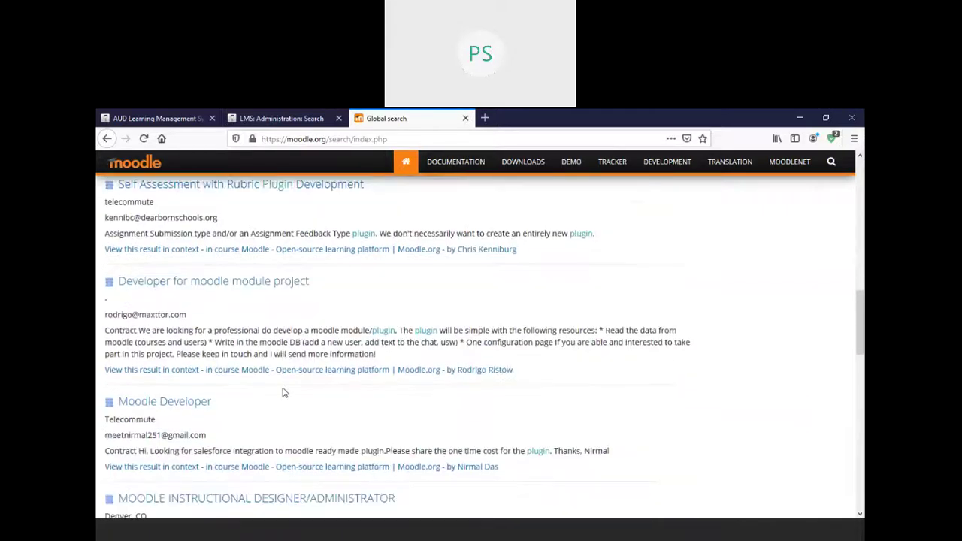
pyautogui.scroll(-5, 283, 388)
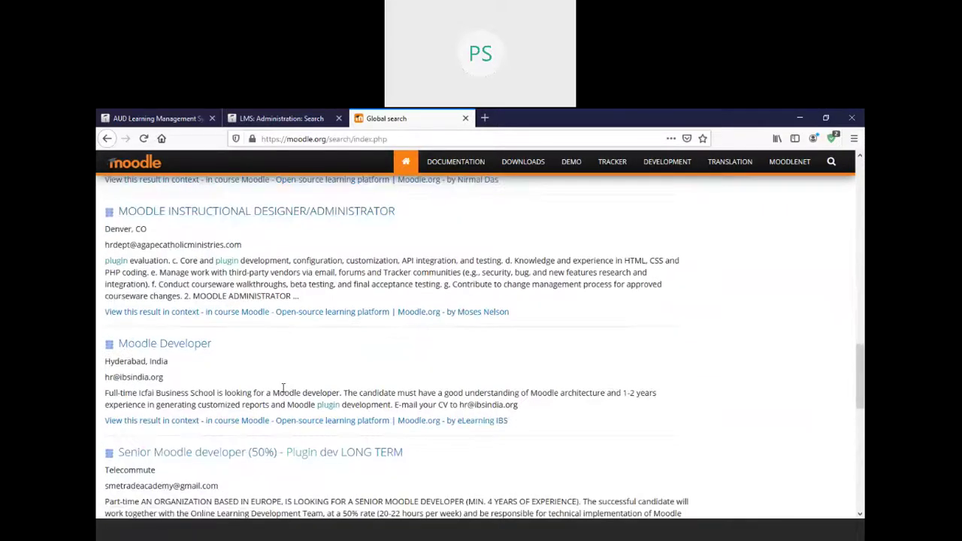
pyautogui.scroll(-4, 283, 391)
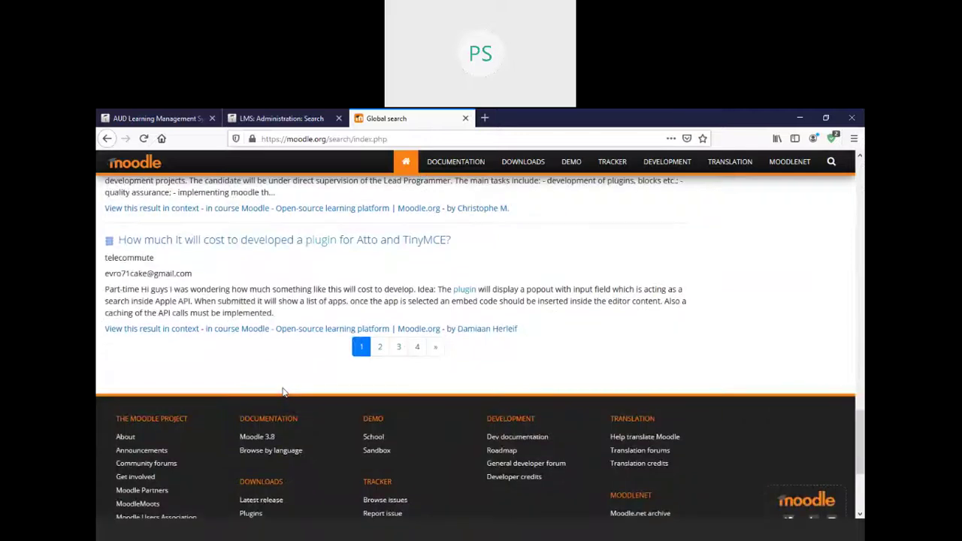
pyautogui.scroll(1, 517, 353)
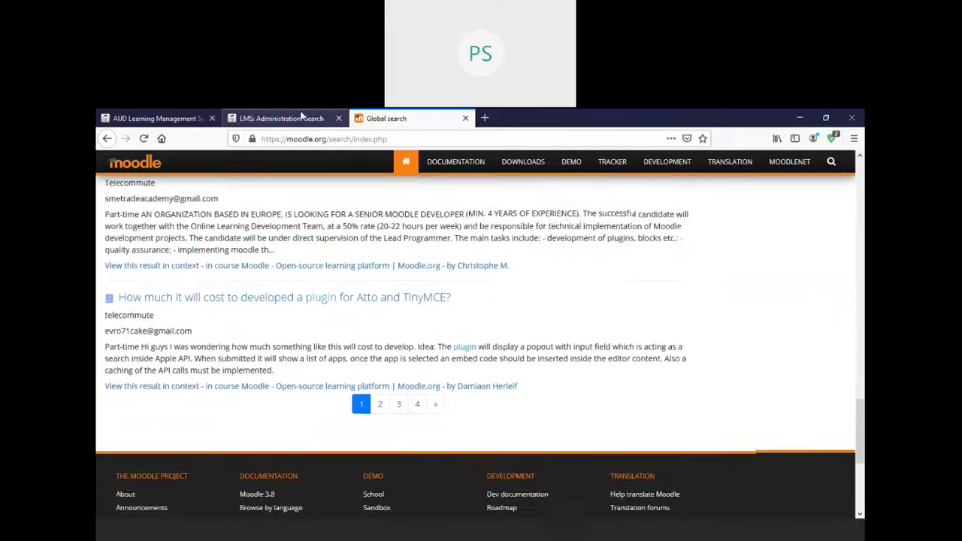
# Step: Return to the AUD site administration page and open its plugins overview
pyautogui.click(319, 119)
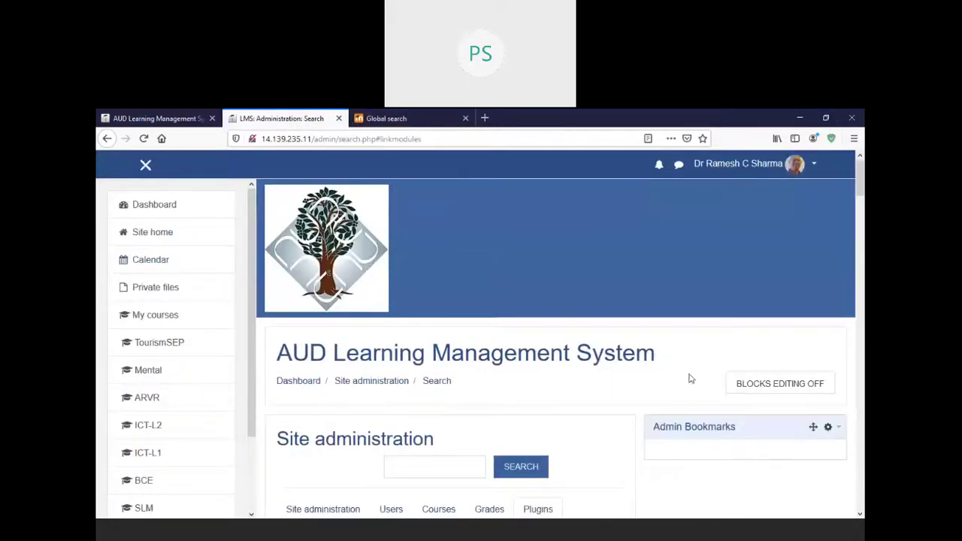
pyautogui.scroll(-3, 863, 225)
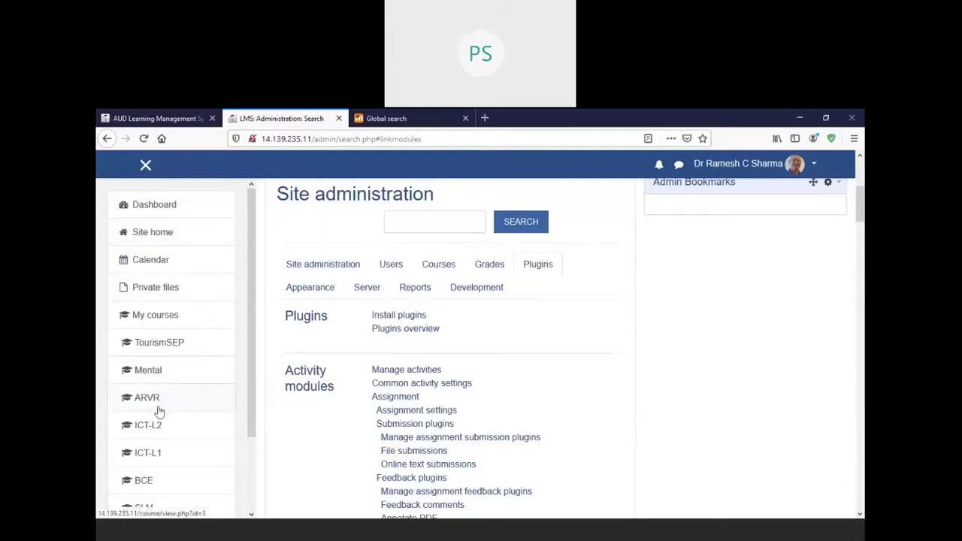
pyautogui.moveTo(248, 386); pyautogui.dragTo(263, 472)
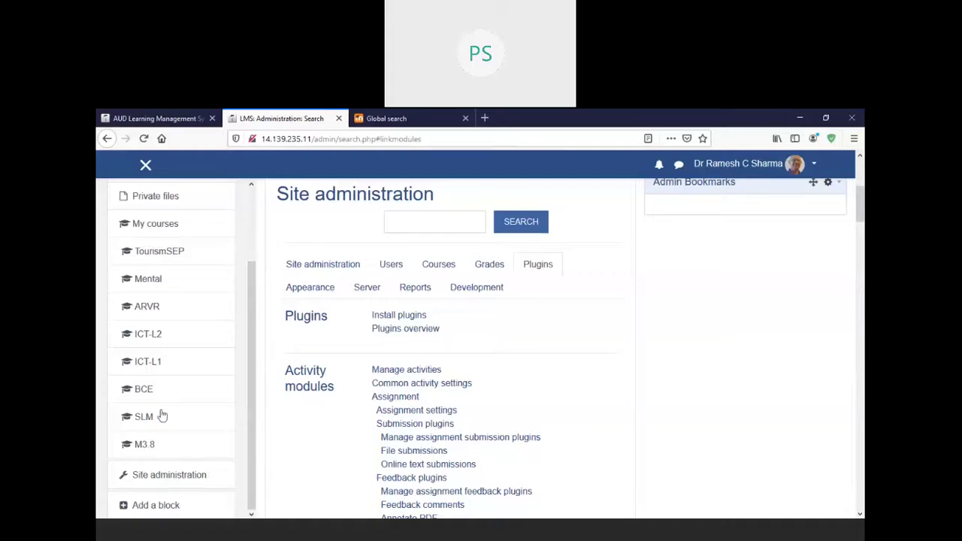
pyautogui.click(426, 331)
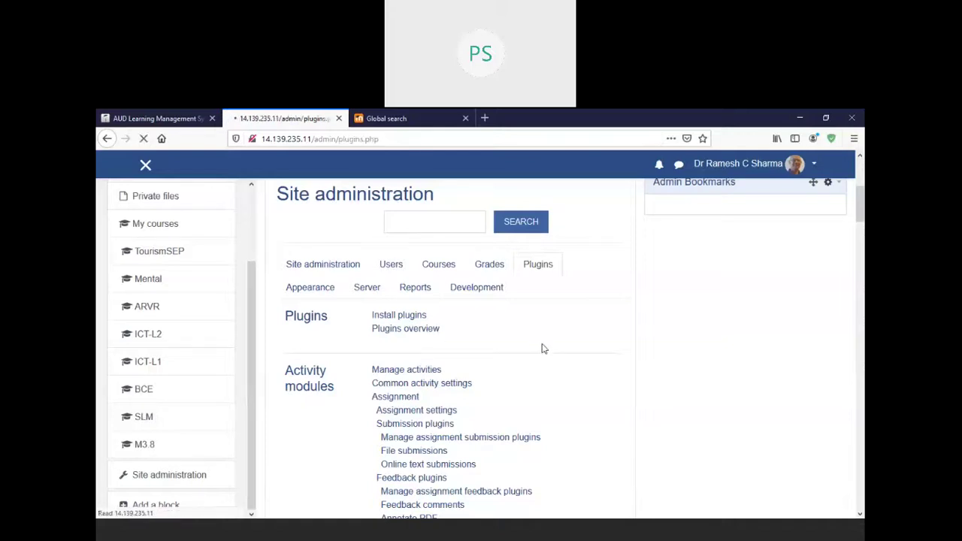
# Step: Examine the plugins overview: the total of all plugins, then the listed plugins with their versions, availability and actions
pyautogui.scroll(-3, 542, 344)
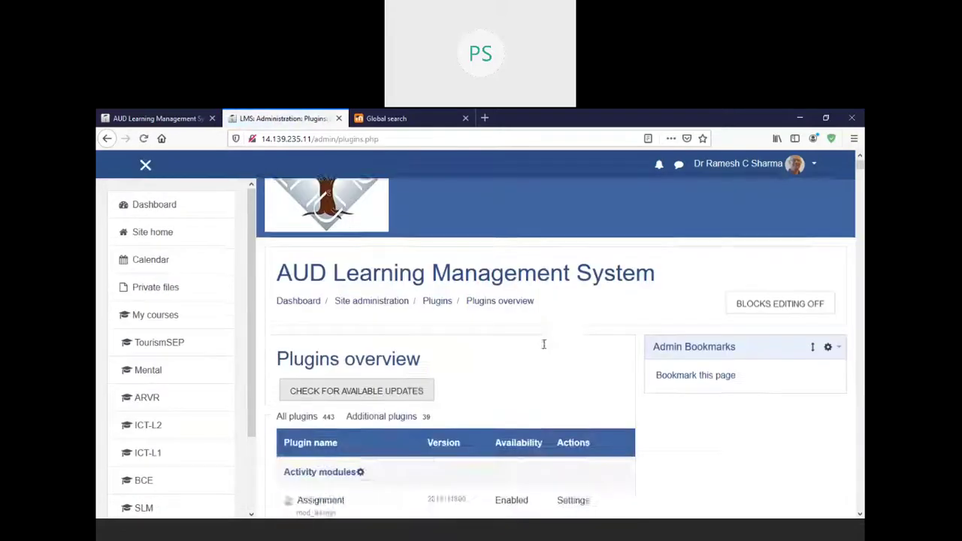
pyautogui.scroll(-3, 545, 348)
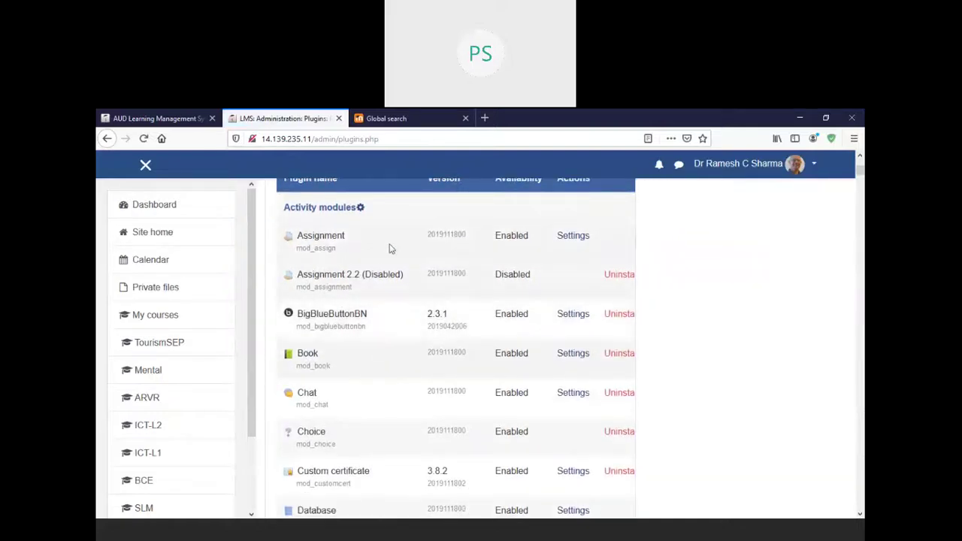
pyautogui.scroll(3, 389, 249)
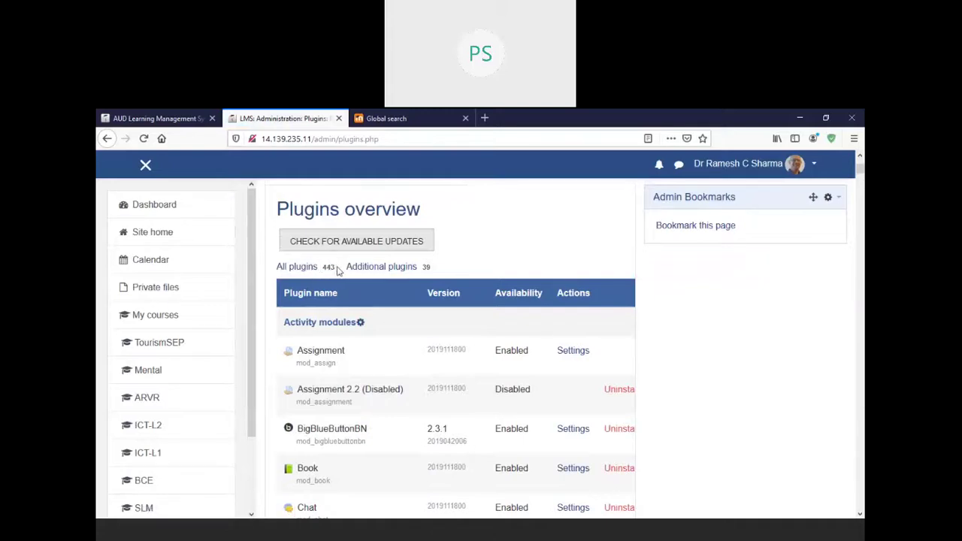
pyautogui.moveTo(337, 269); pyautogui.dragTo(314, 269)
pyautogui.scroll(-3, 526, 279)
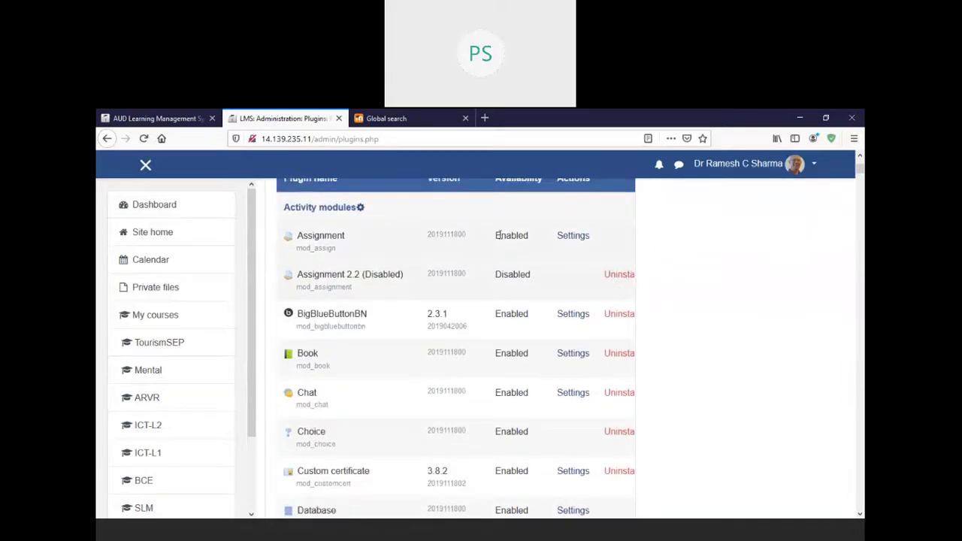
pyautogui.scroll(-3, 461, 318)
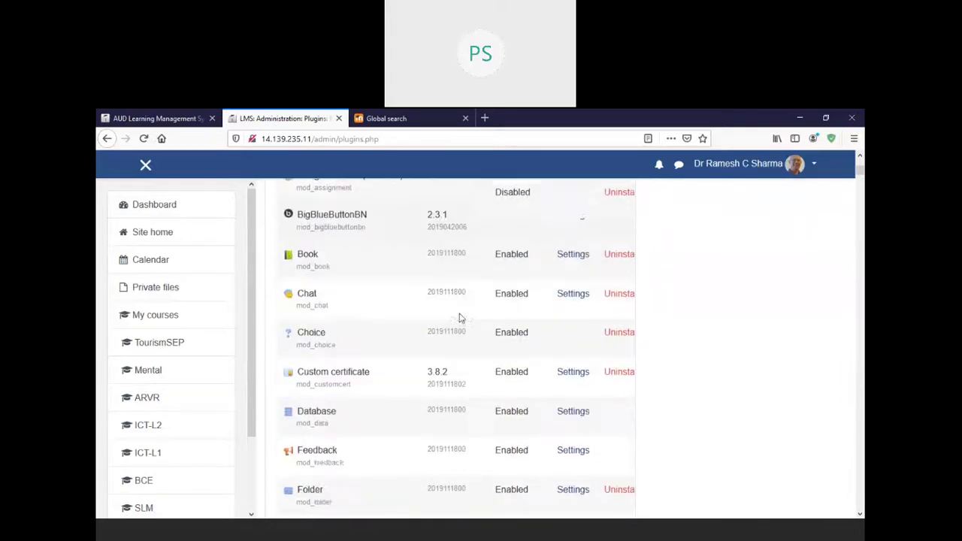
pyautogui.scroll(-6, 461, 318)
pyautogui.scroll(-8, 461, 318)
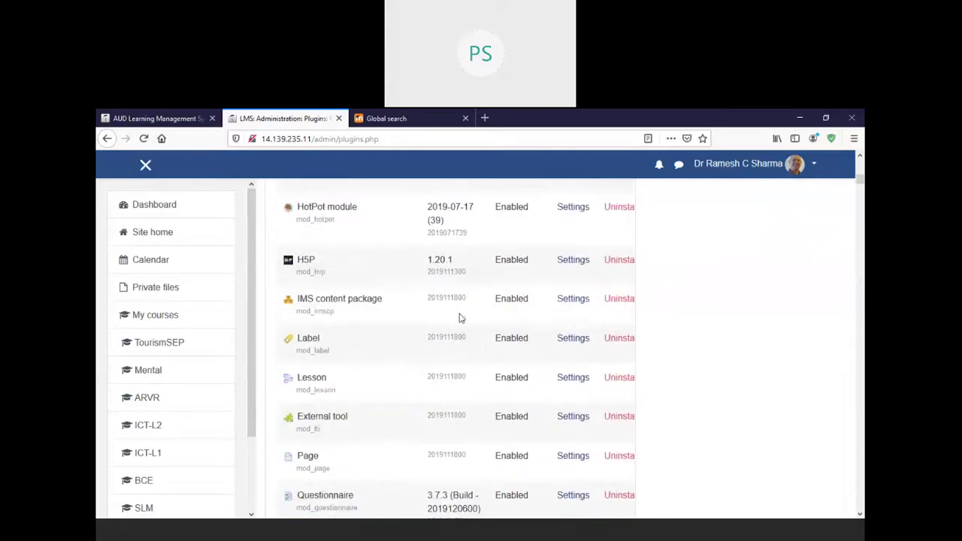
pyautogui.scroll(-10, 460, 318)
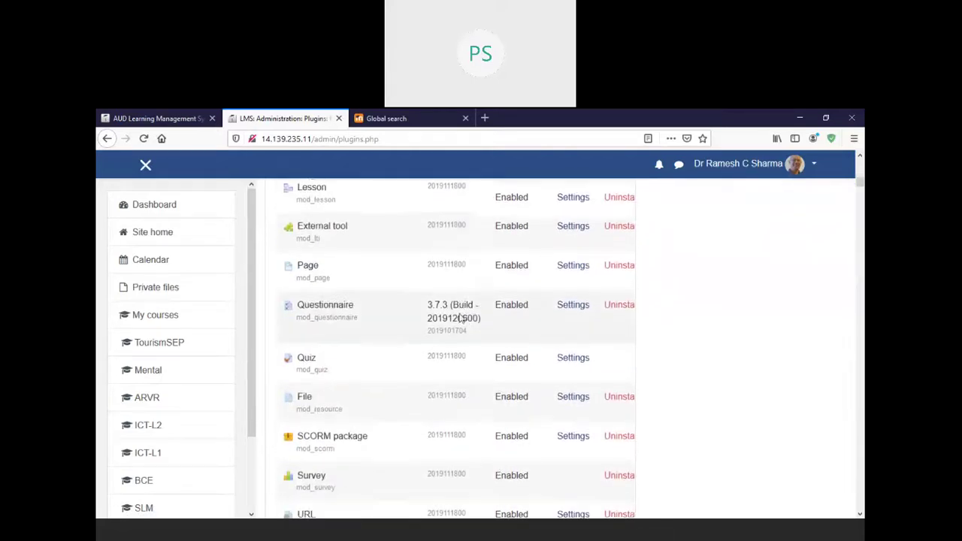
pyautogui.scroll(-9, 461, 318)
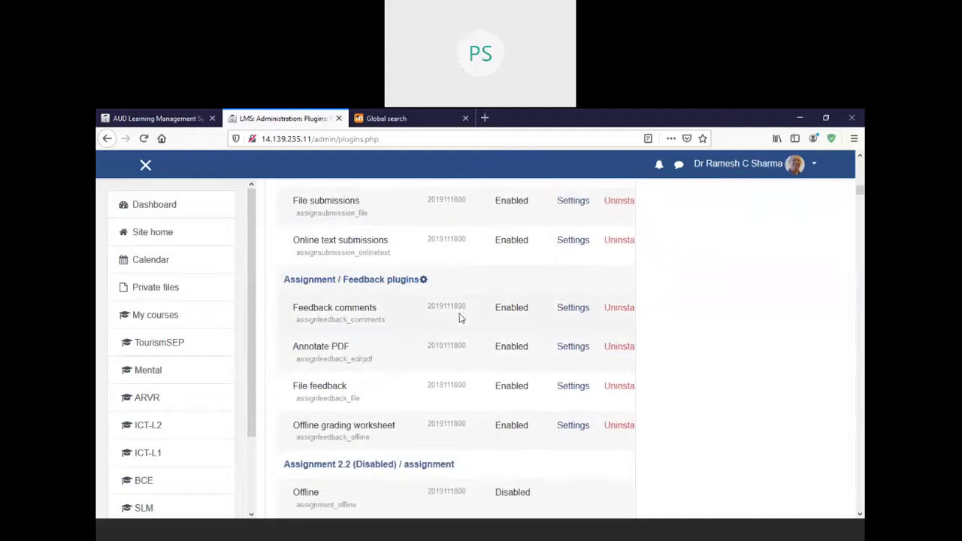
pyautogui.scroll(-14, 461, 318)
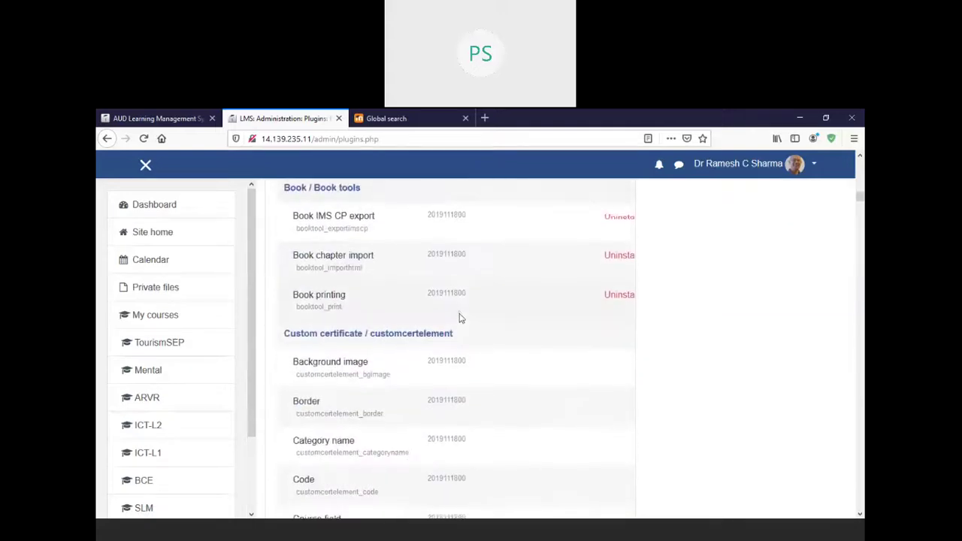
pyautogui.scroll(-15, 461, 318)
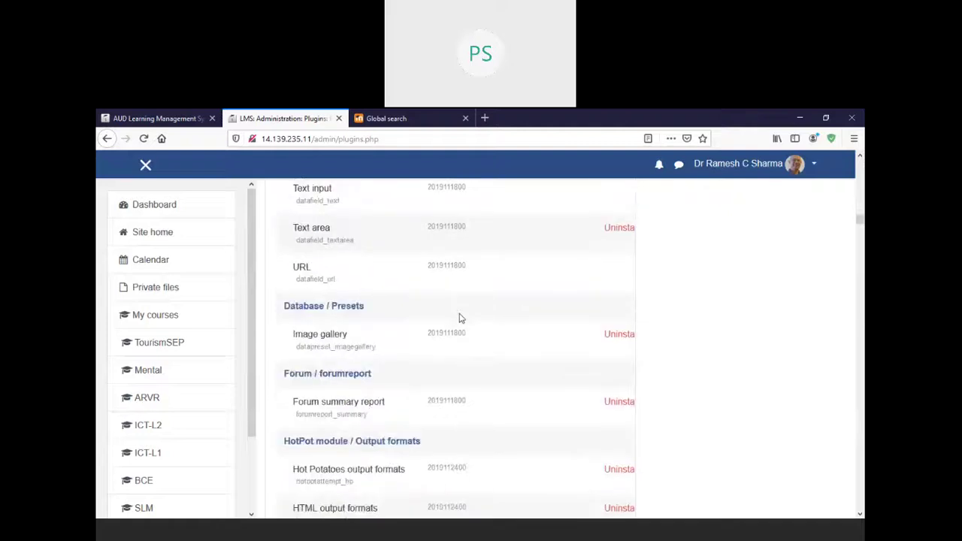
pyautogui.scroll(-10, 461, 318)
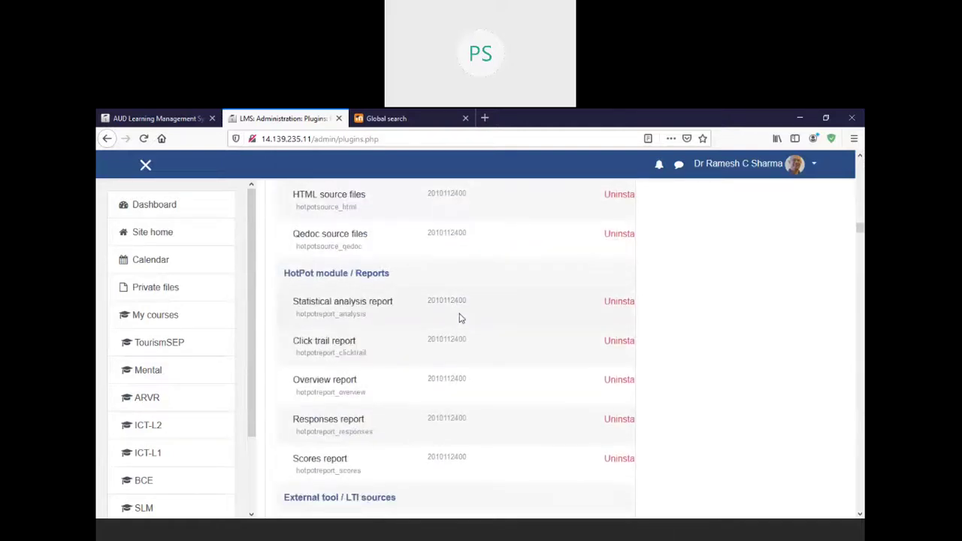
pyautogui.scroll(2, 461, 318)
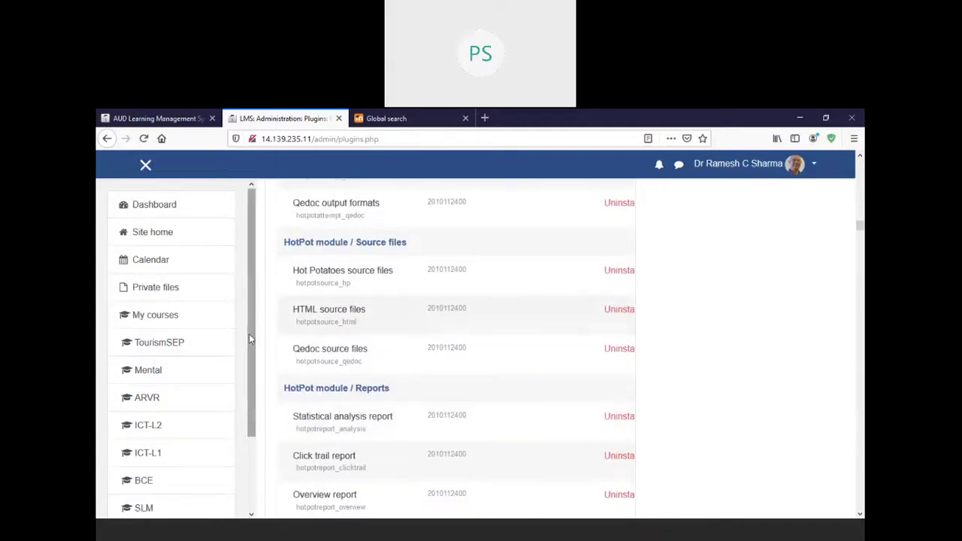
# Step: Go to the AUD site home and open the Introduction to Biology course from the available courses
pyautogui.scroll(-2, 249, 333)
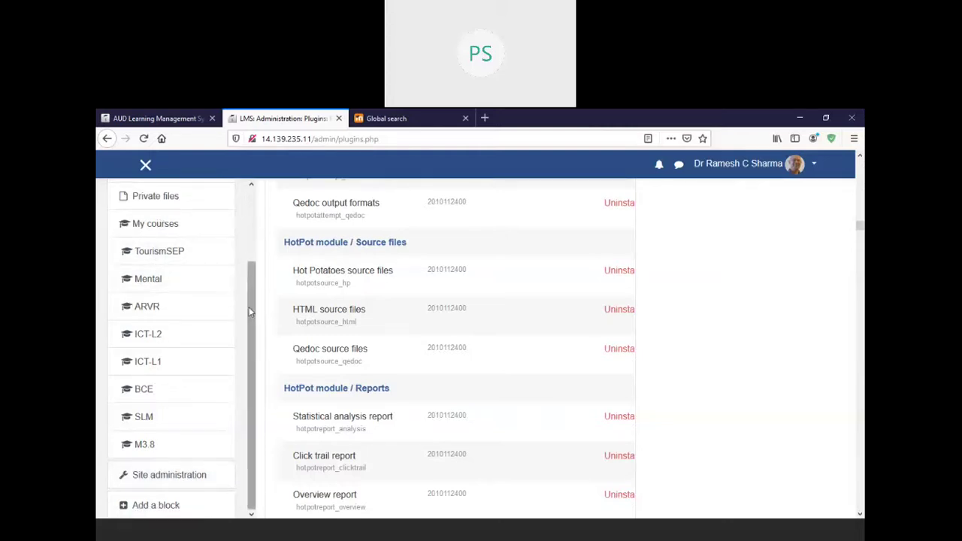
pyautogui.scroll(2, 251, 301)
pyautogui.click(170, 233)
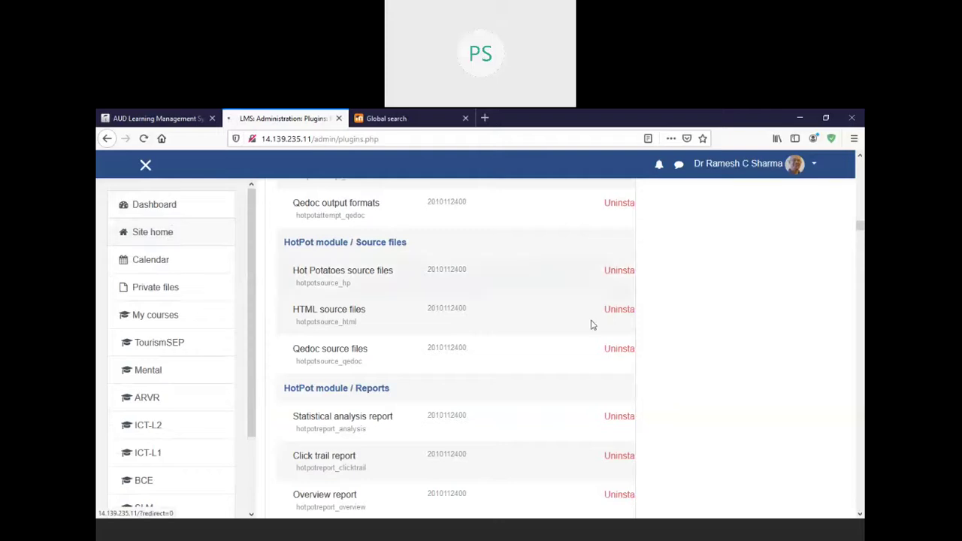
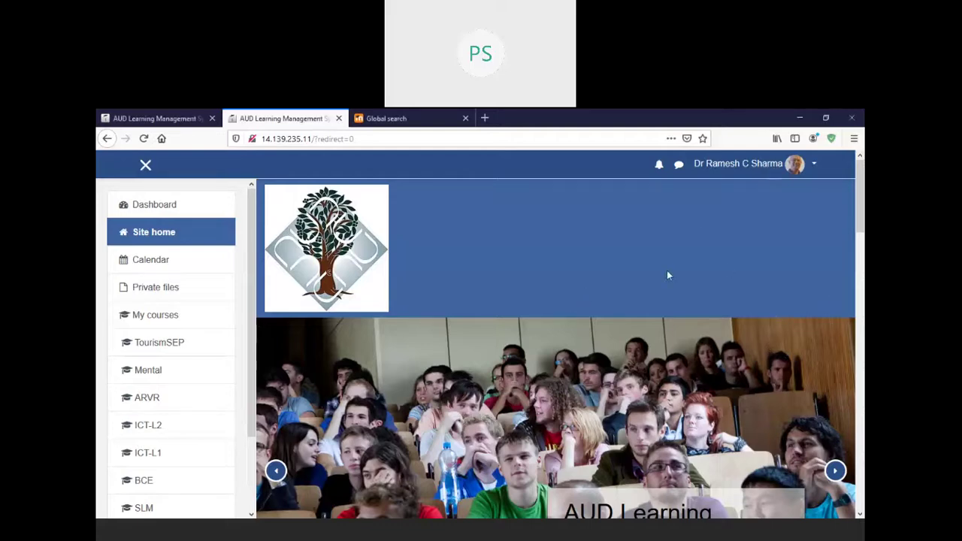
pyautogui.scroll(-7, 525, 292)
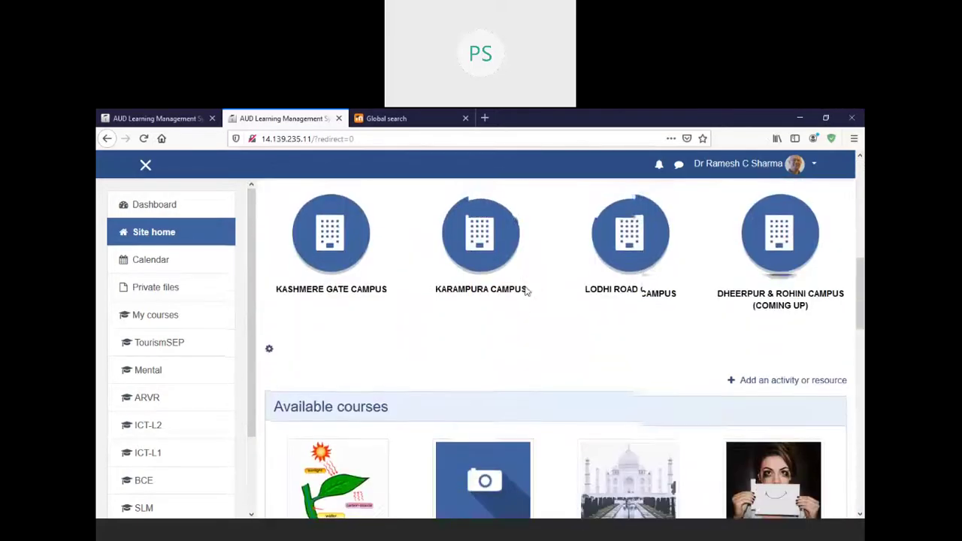
pyautogui.click(335, 485)
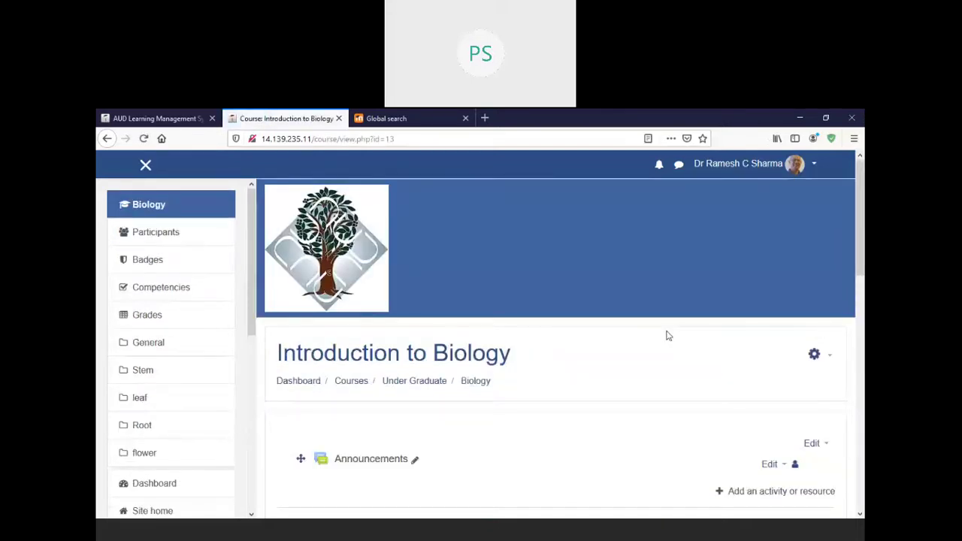
# Step: Start adding a Page resource to the Stem section of the Introduction to Biology course
pyautogui.scroll(-3, 668, 335)
pyautogui.scroll(-3, 665, 336)
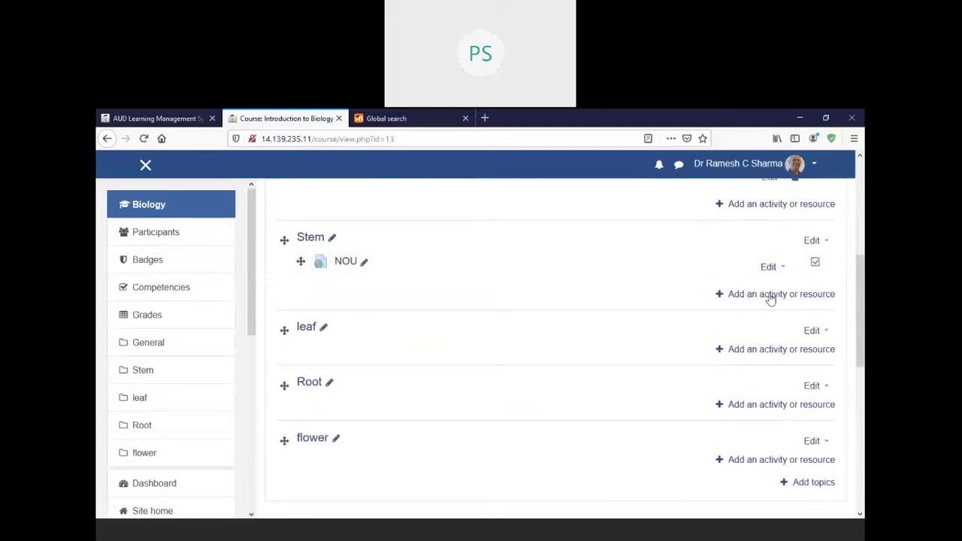
pyautogui.click(769, 295)
pyautogui.scroll(-10, 461, 270)
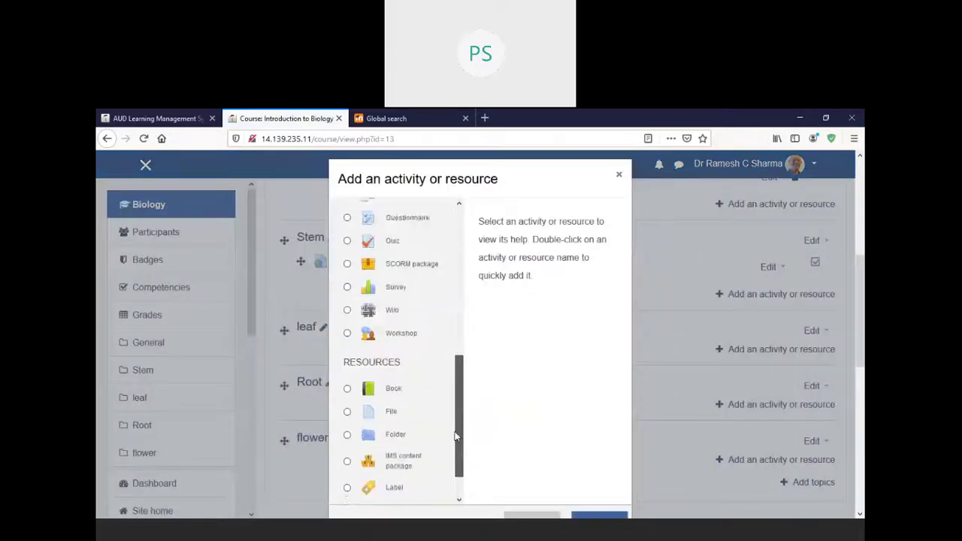
pyautogui.click(347, 471)
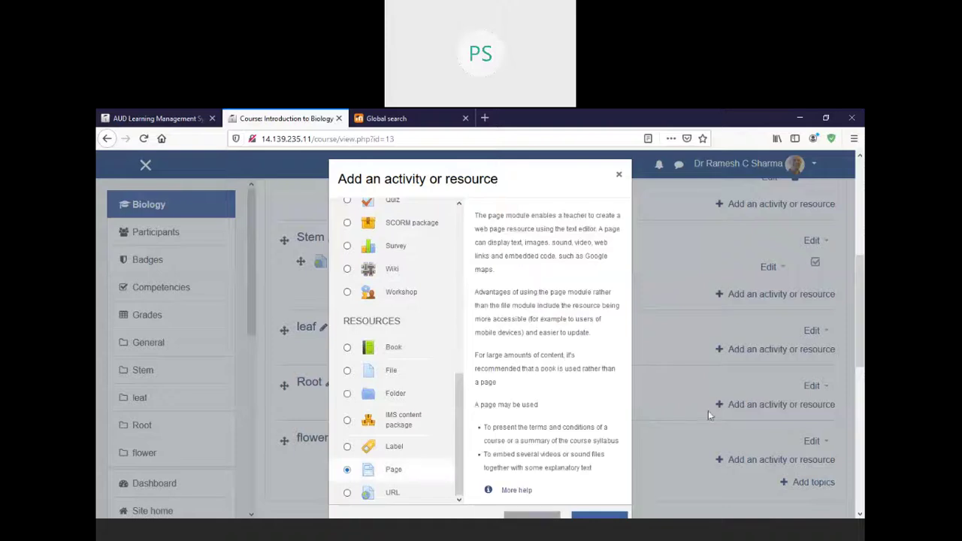
pyautogui.scroll(-2, 716, 406)
pyautogui.click(530, 408)
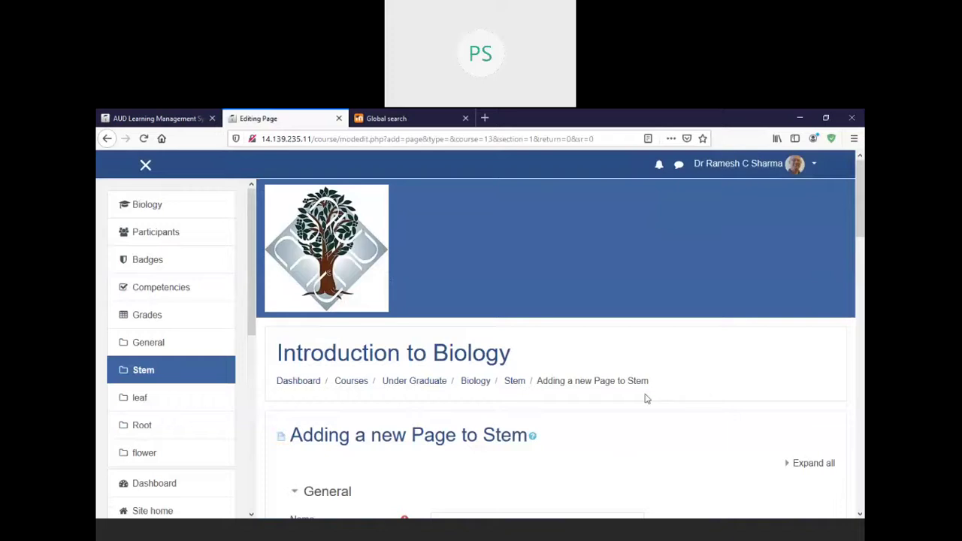
# Step: Name the new page "Flower" and go past its description to the page content field
pyautogui.scroll(-2, 649, 399)
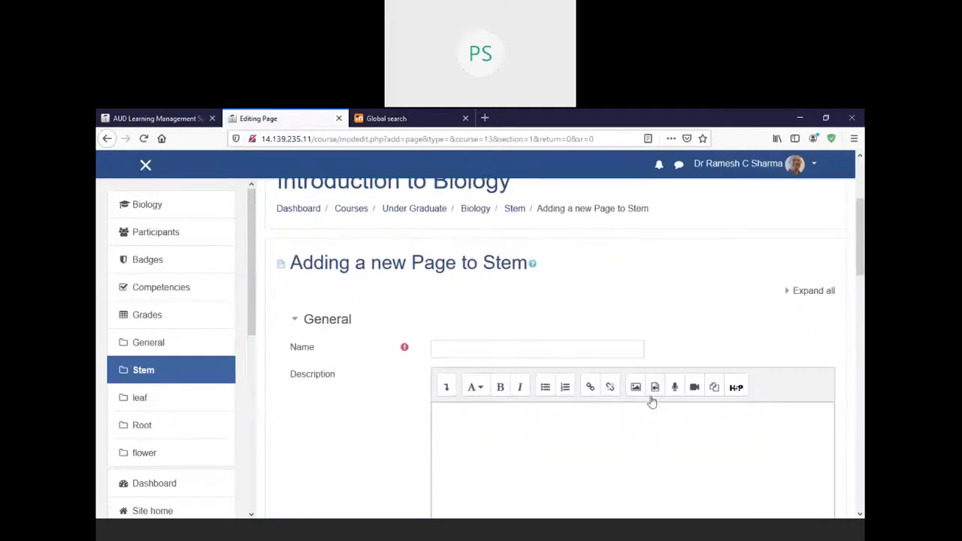
pyautogui.click(524, 353)
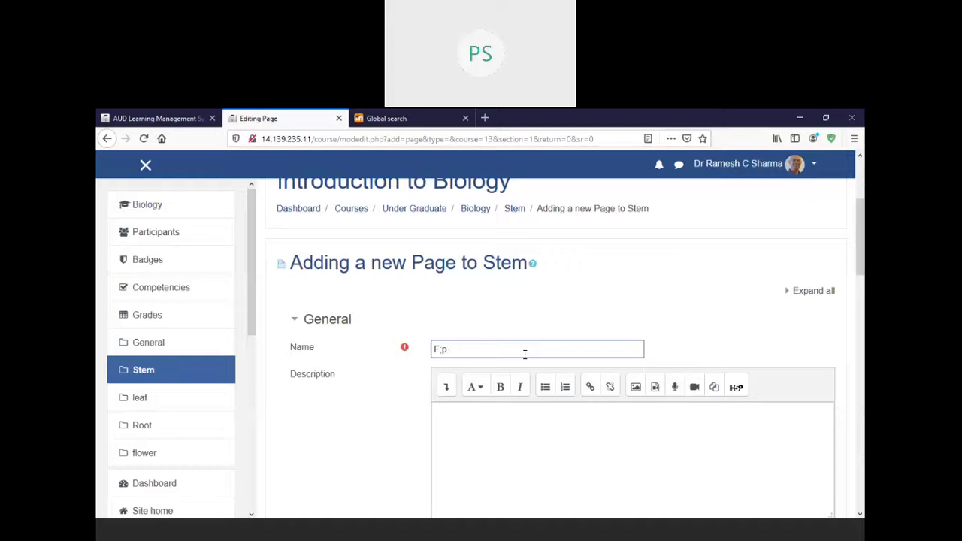
pyautogui.write('Flower')
pyautogui.click(555, 430)
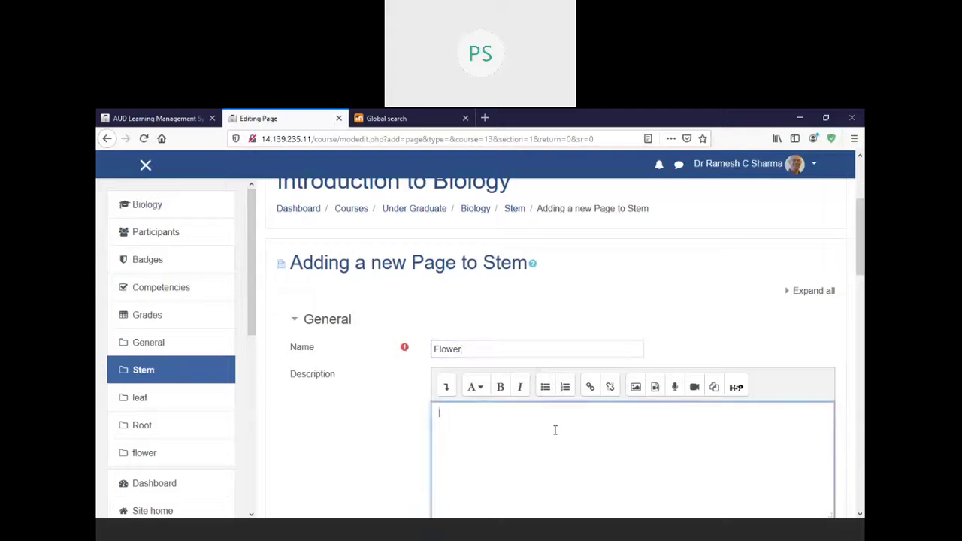
pyautogui.scroll(-3, 555, 432)
pyautogui.scroll(-1, 555, 435)
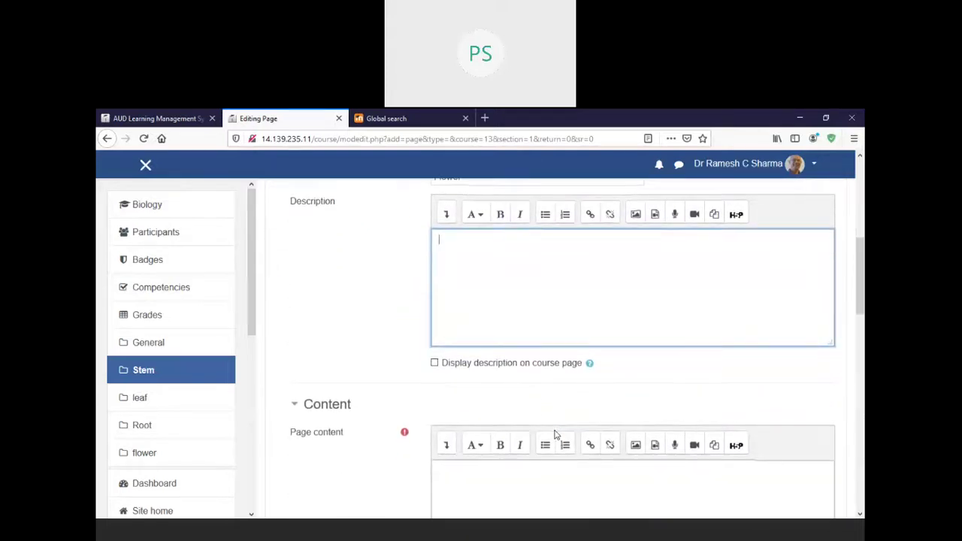
# Step: Copy the senior Moodle developer job paragraph from the Moodle.org search results into the new page's content
pyautogui.scroll(-6, 554, 435)
pyautogui.click(537, 298)
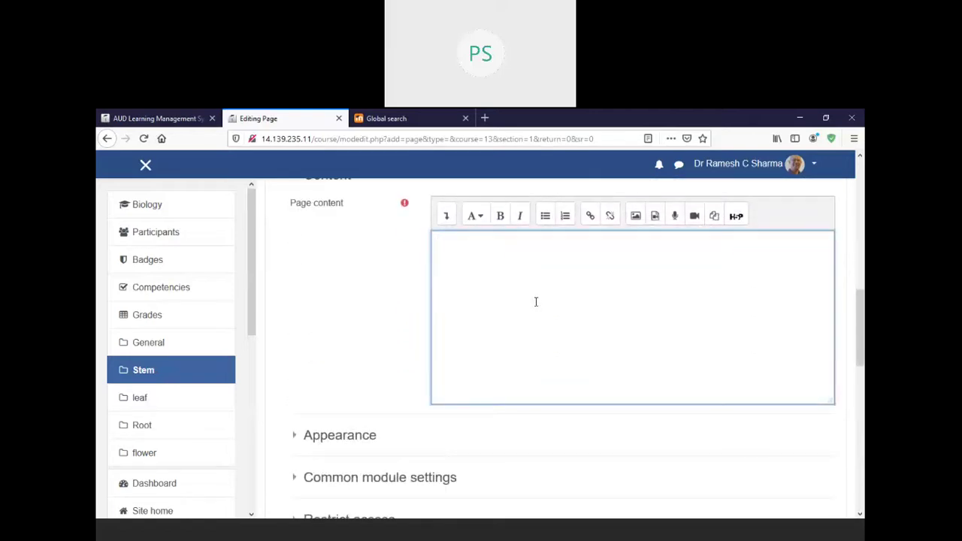
pyautogui.click(427, 122)
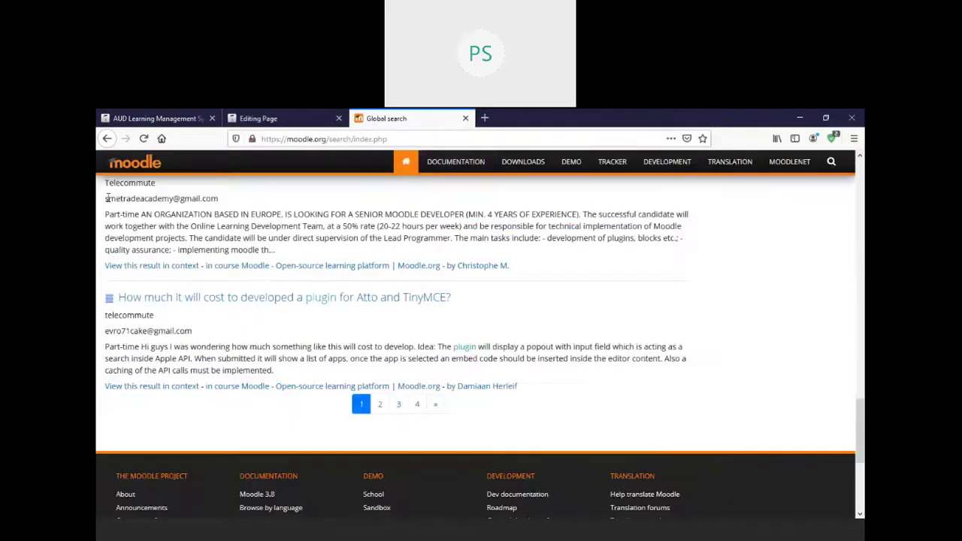
pyautogui.moveTo(106, 213); pyautogui.dragTo(273, 249)
pyautogui.hotkey('ctrl', 'c')
pyautogui.click(259, 118)
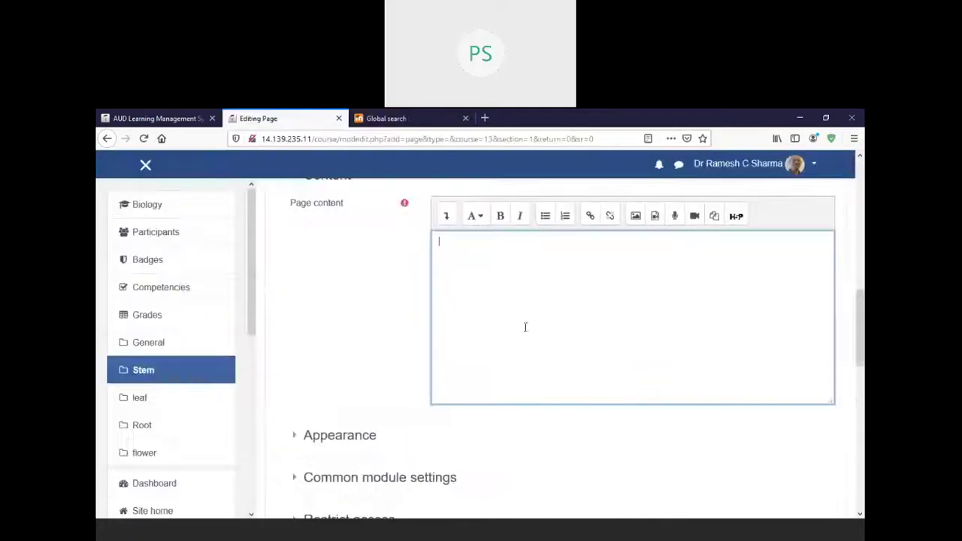
pyautogui.hotkey('ctrl', 'v')
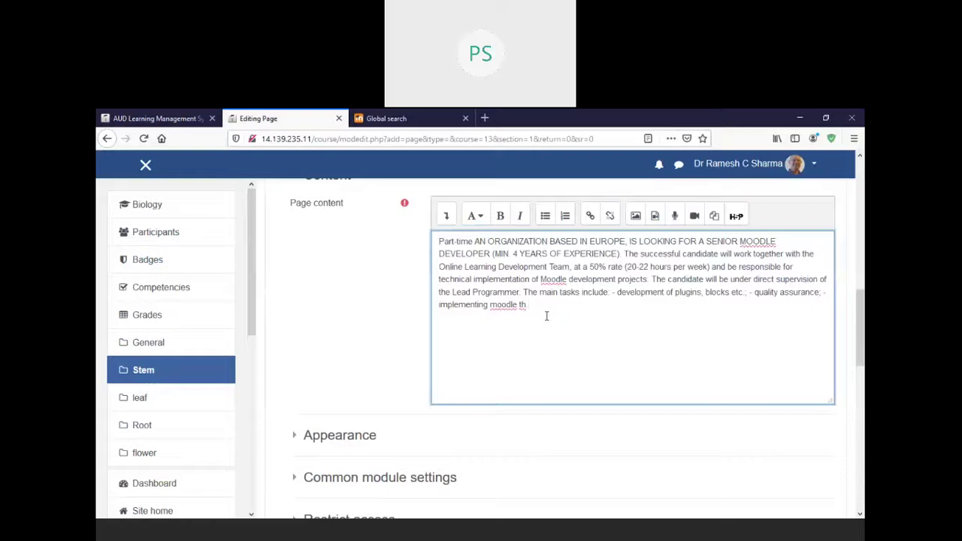
# Step: Upload the "Ambedkar University" picture from the Pictures folder and insert it below the text, marking its description as not necessary
pyautogui.click(636, 216)
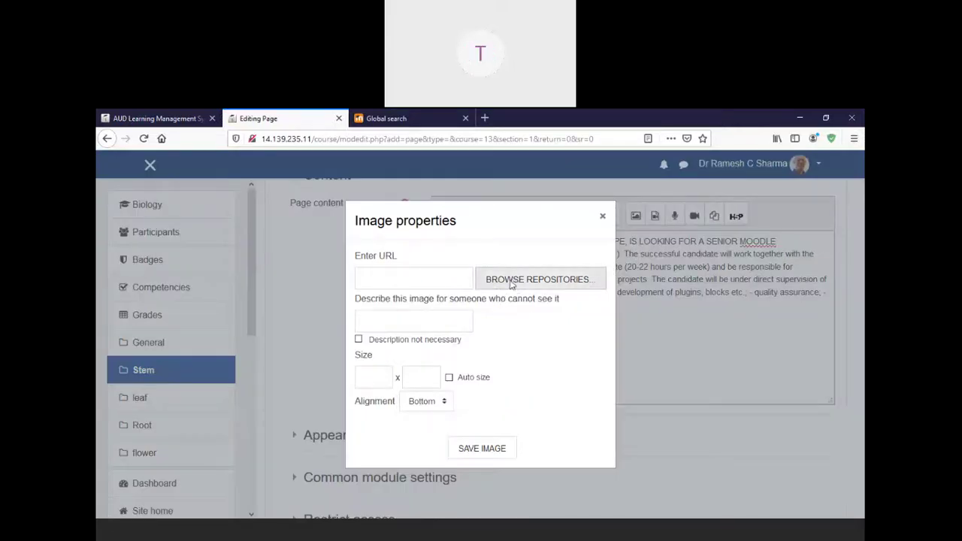
pyautogui.click(517, 282)
pyautogui.click(290, 305)
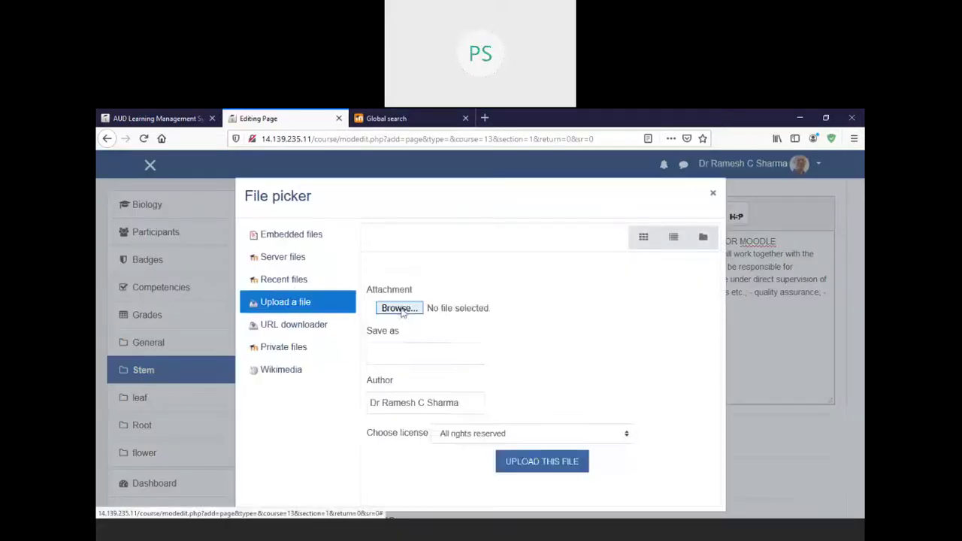
pyautogui.click(418, 313)
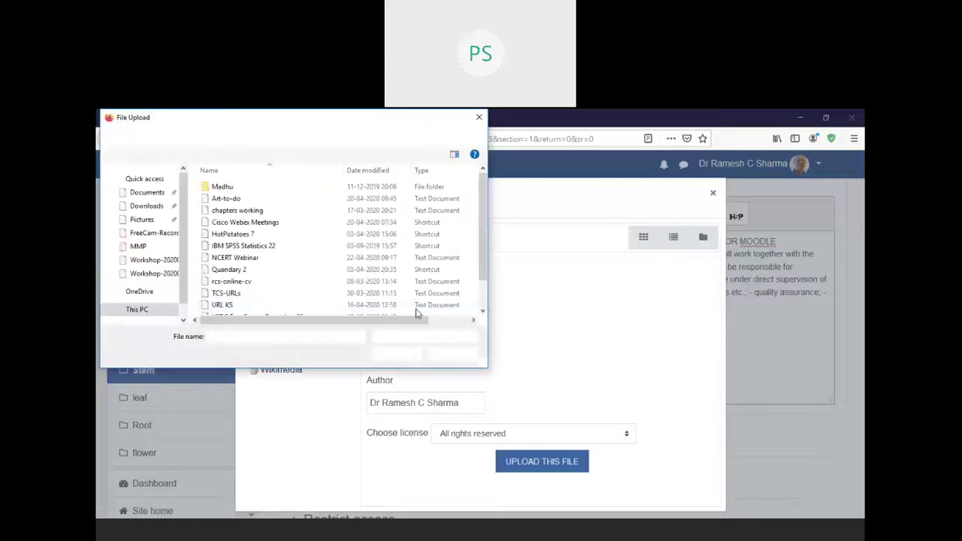
pyautogui.click(142, 220)
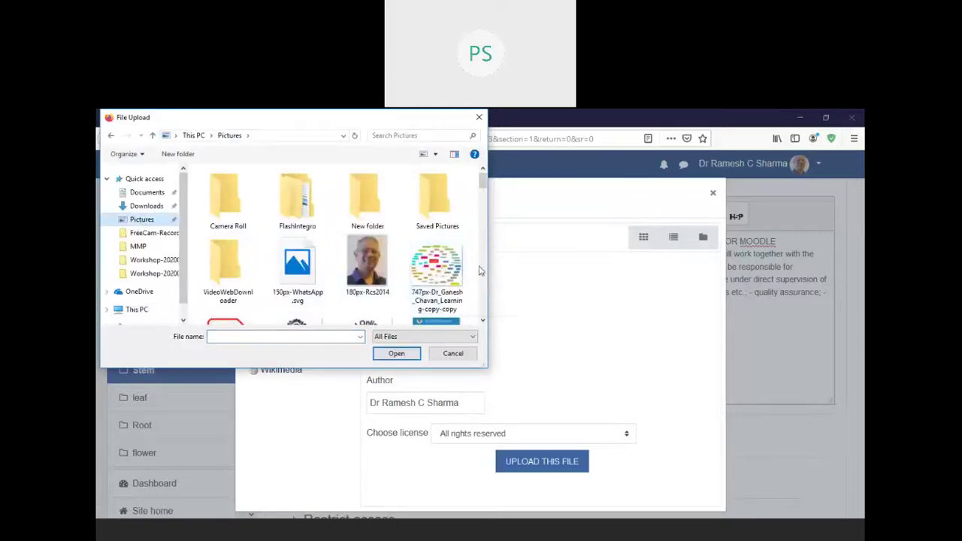
pyautogui.click(484, 320)
pyautogui.click(297, 282)
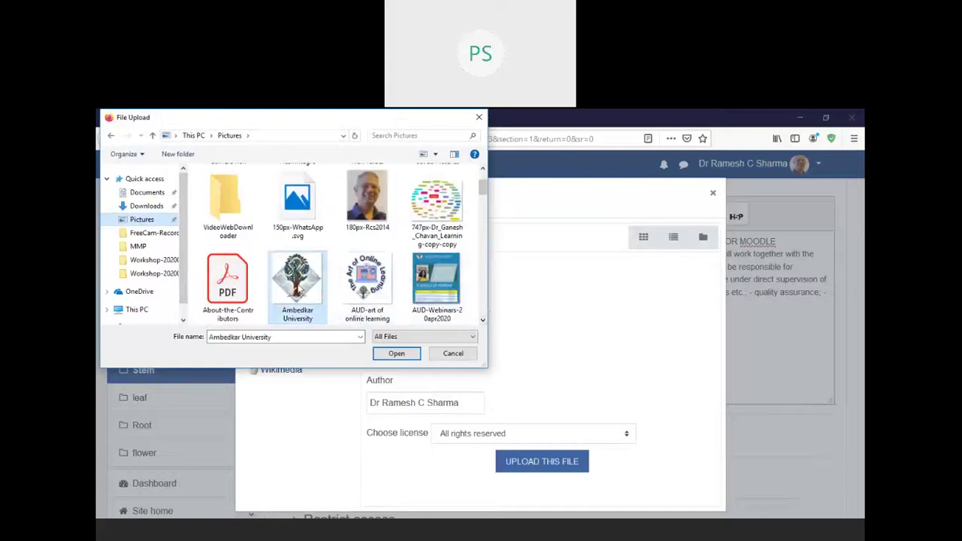
pyautogui.click(396, 353)
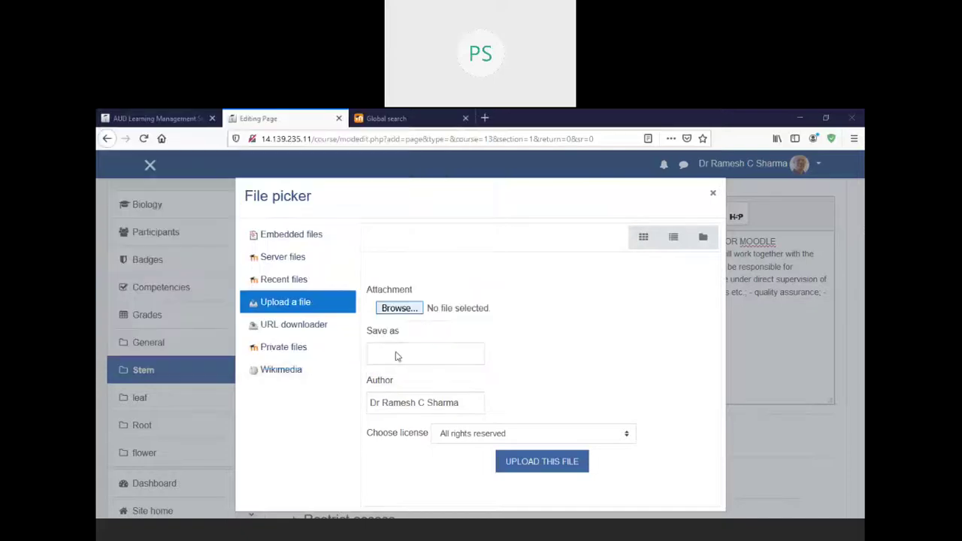
pyautogui.click(563, 465)
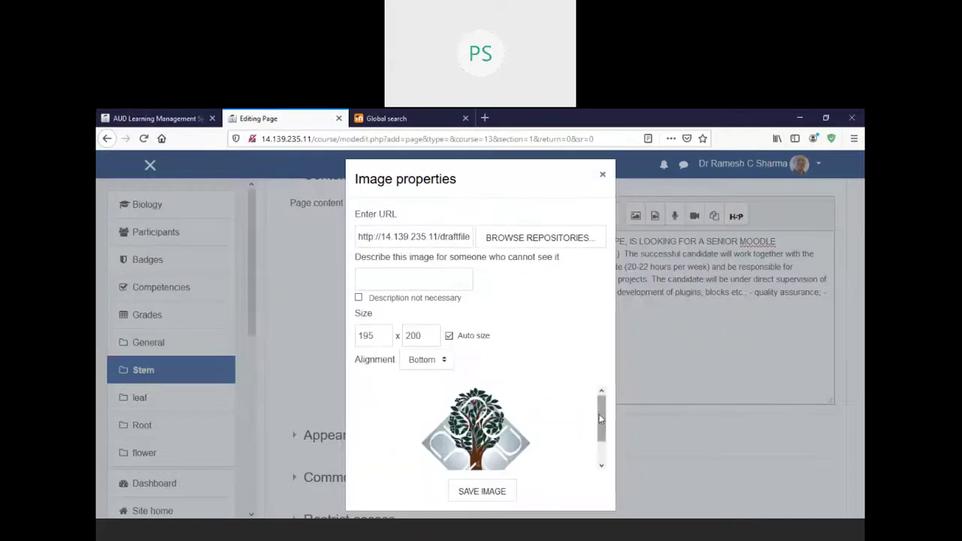
pyautogui.click(359, 299)
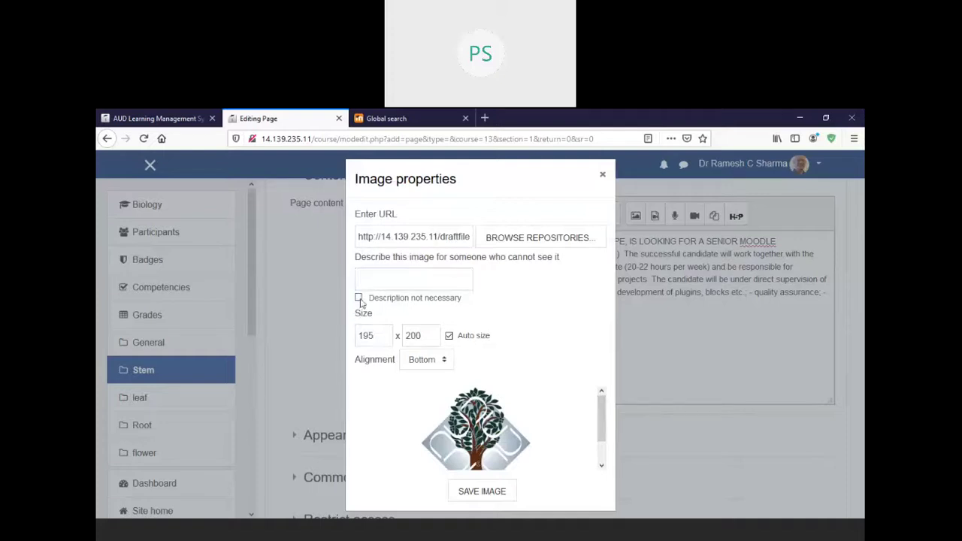
pyautogui.click(487, 492)
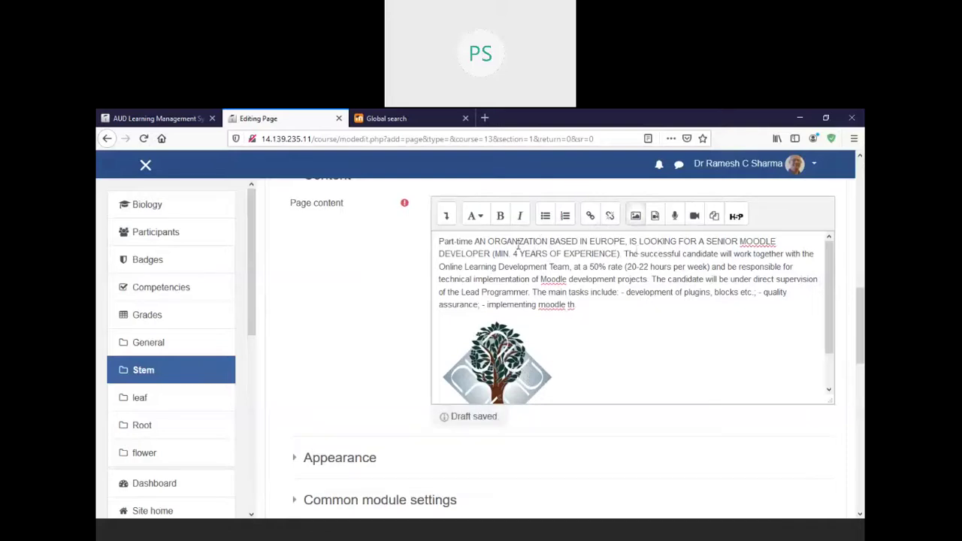
# Step: Link the words "ORGANIZATION BASED IN EUROPE" in the page content, using the pasted text ending in "www" as the URL
pyautogui.moveTo(490, 242); pyautogui.dragTo(616, 241)
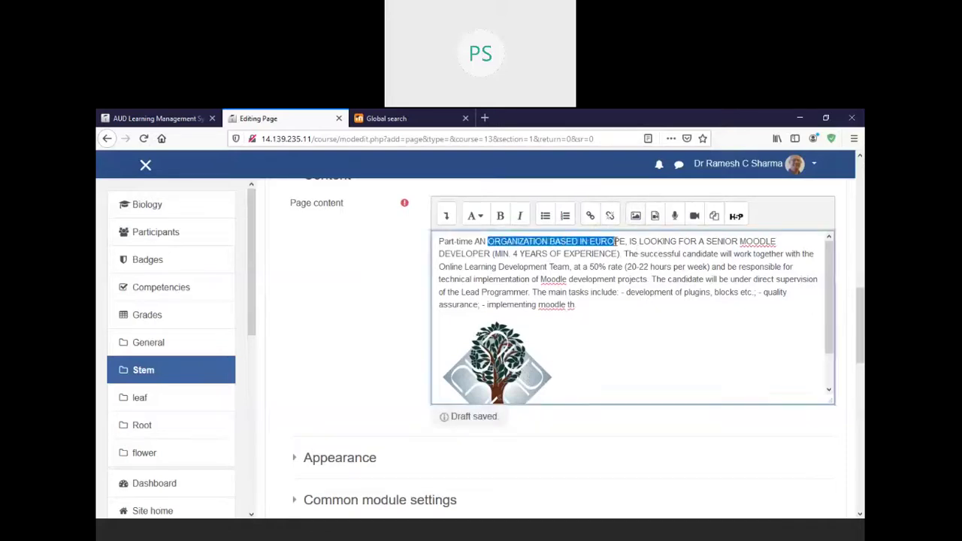
pyautogui.click(591, 215)
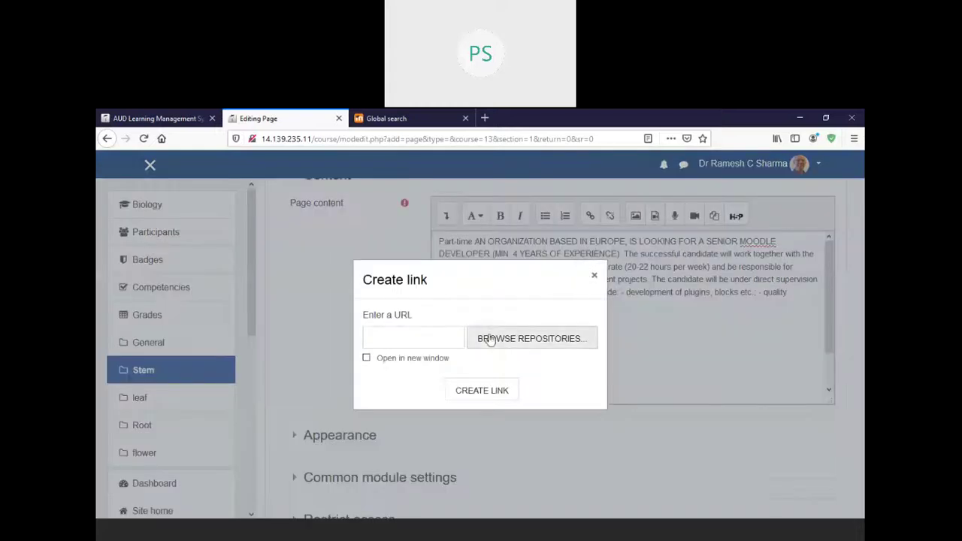
pyautogui.click(435, 338)
pyautogui.hotkey('ctrl', 'v')
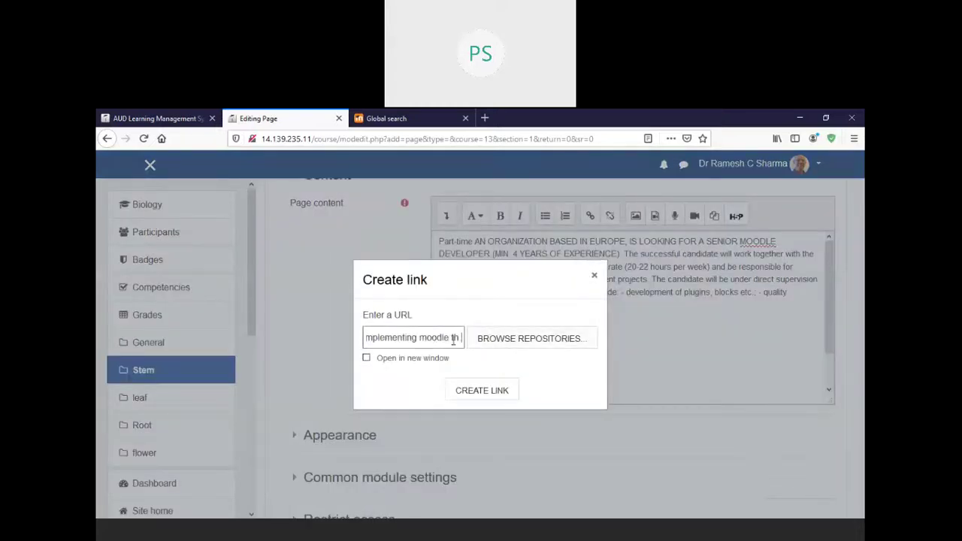
pyautogui.moveTo(456, 339); pyautogui.dragTo(359, 345)
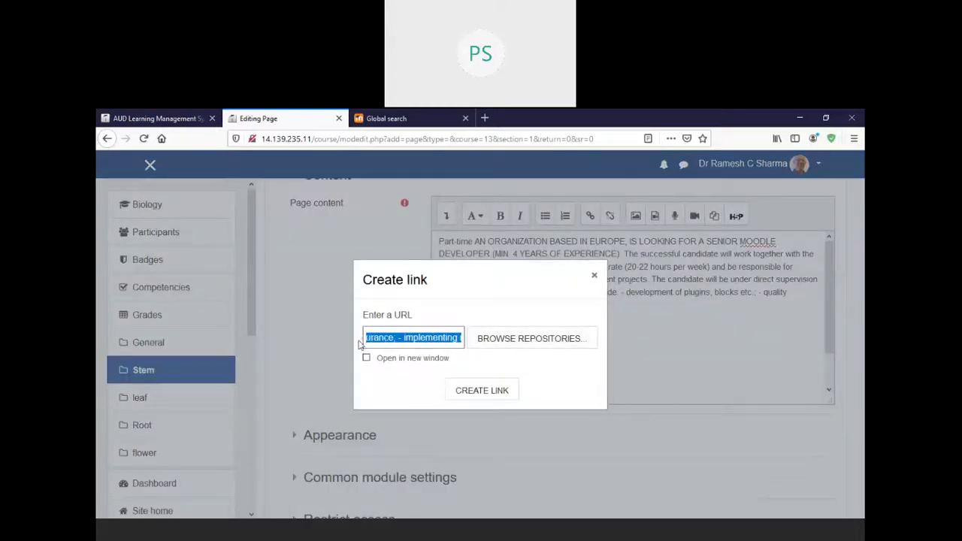
pyautogui.write('www')
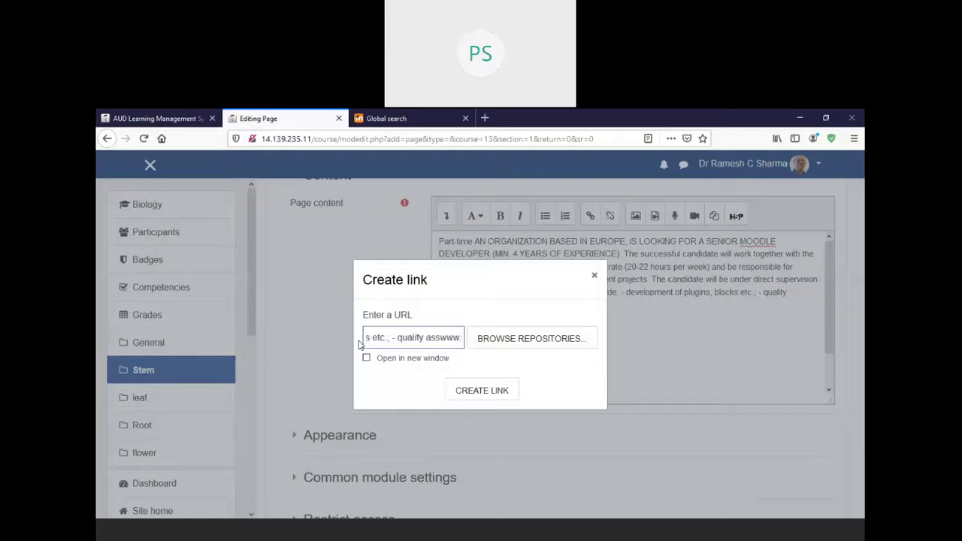
pyautogui.click(486, 389)
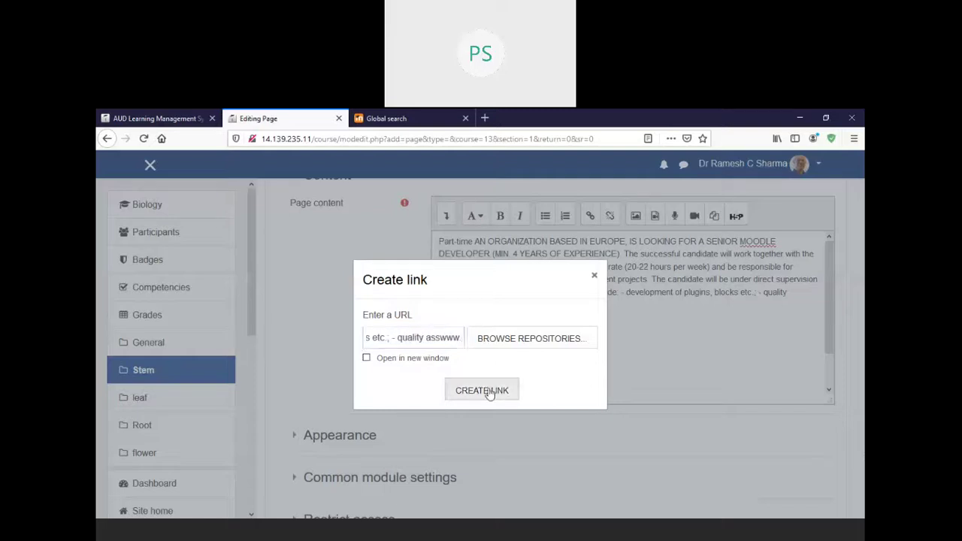
pyautogui.click(594, 278)
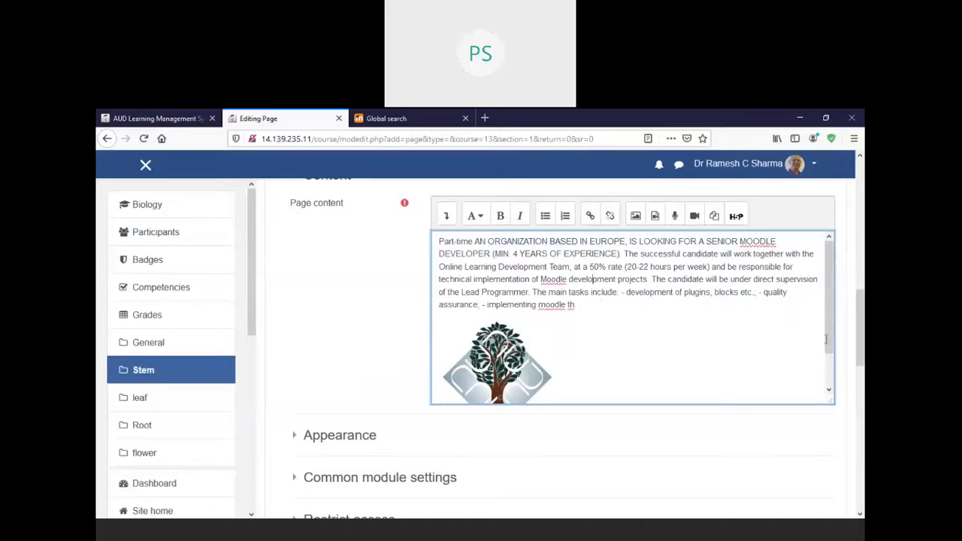
# Step: Try to record audio on the line below the image in the page content
pyautogui.scroll(-1, 827, 339)
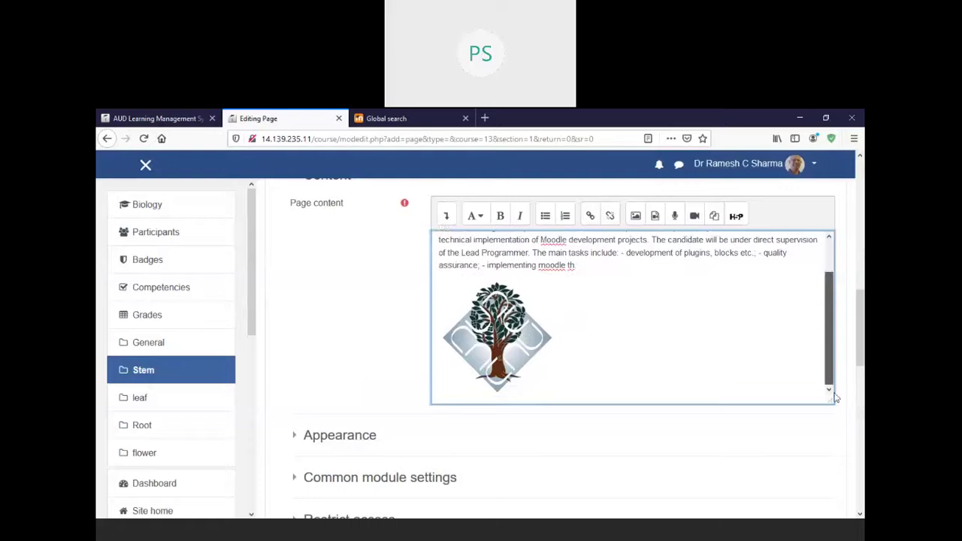
pyautogui.click(588, 395)
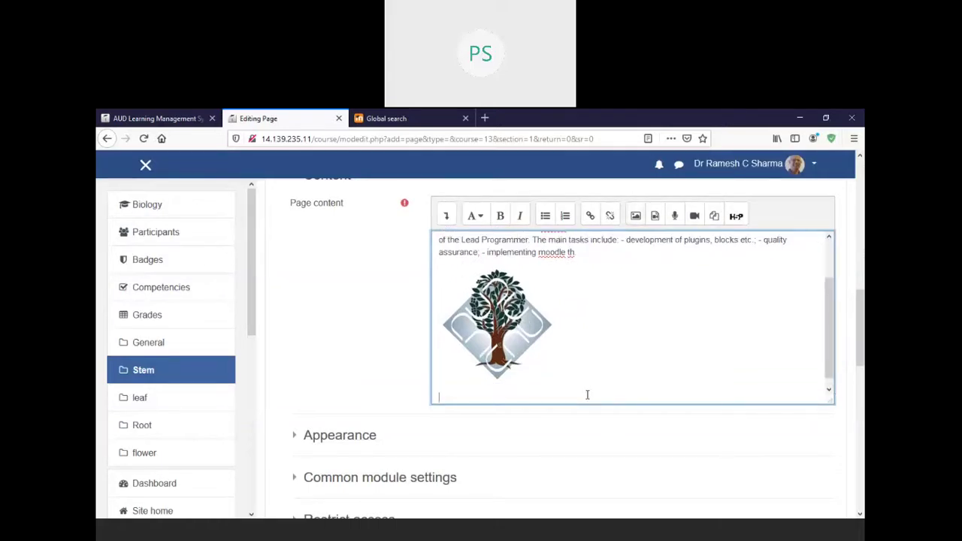
pyautogui.click(676, 217)
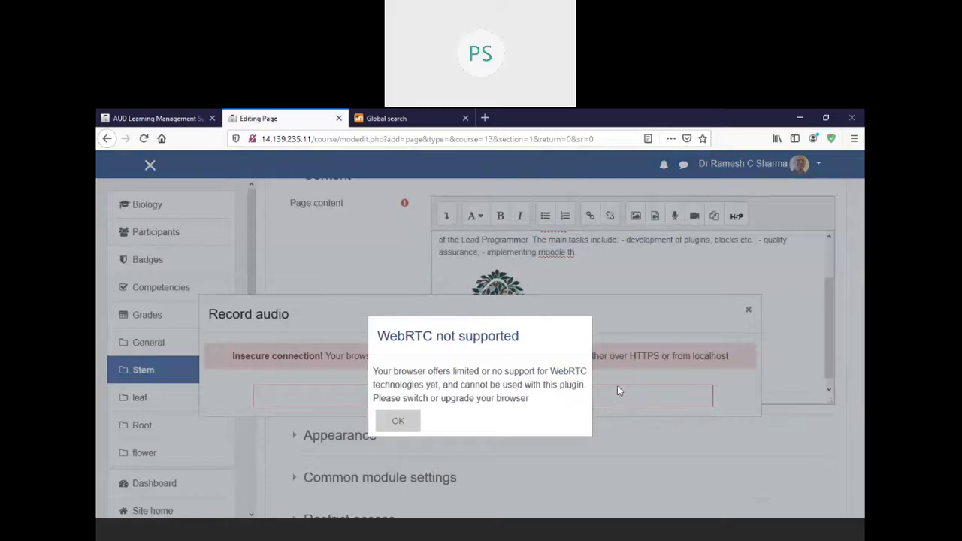
pyautogui.click(408, 422)
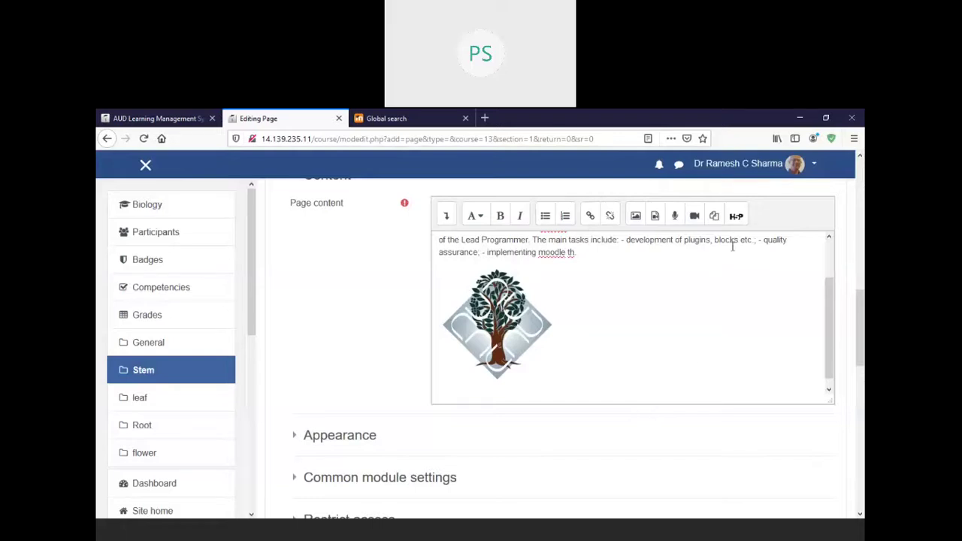
# Step: Save the Flower page and display it in the Introduction to Biology course
pyautogui.click(585, 389)
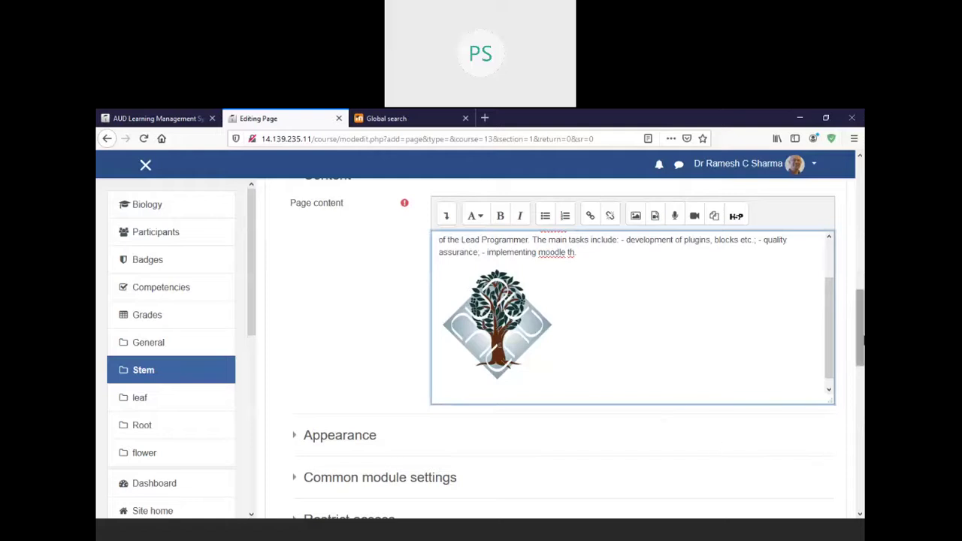
pyautogui.scroll(-8, 674, 231)
pyautogui.click(673, 218)
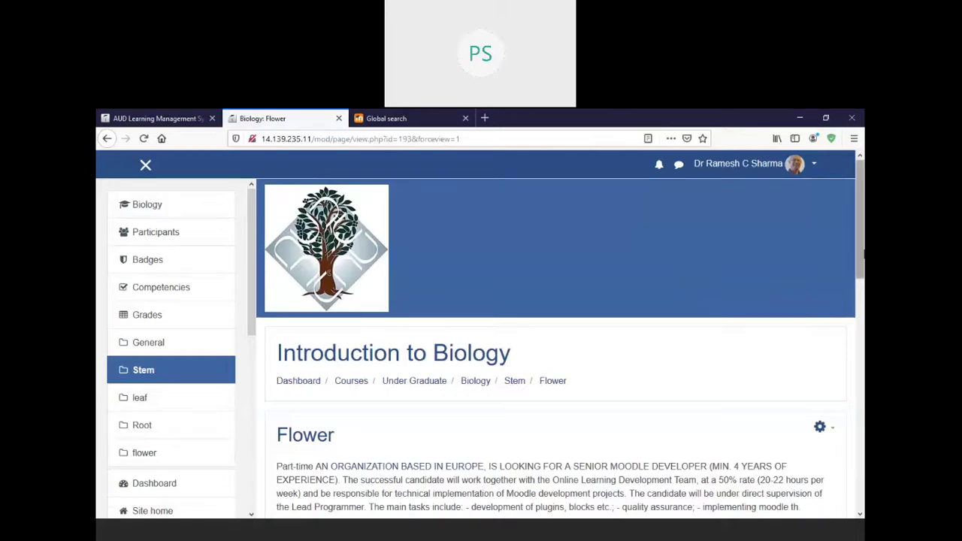
pyautogui.moveTo(862, 246)
pyautogui.mouseDown()
pyautogui.moveTo(863, 314)
pyautogui.moveTo(863, 254)
pyautogui.mouseUp()
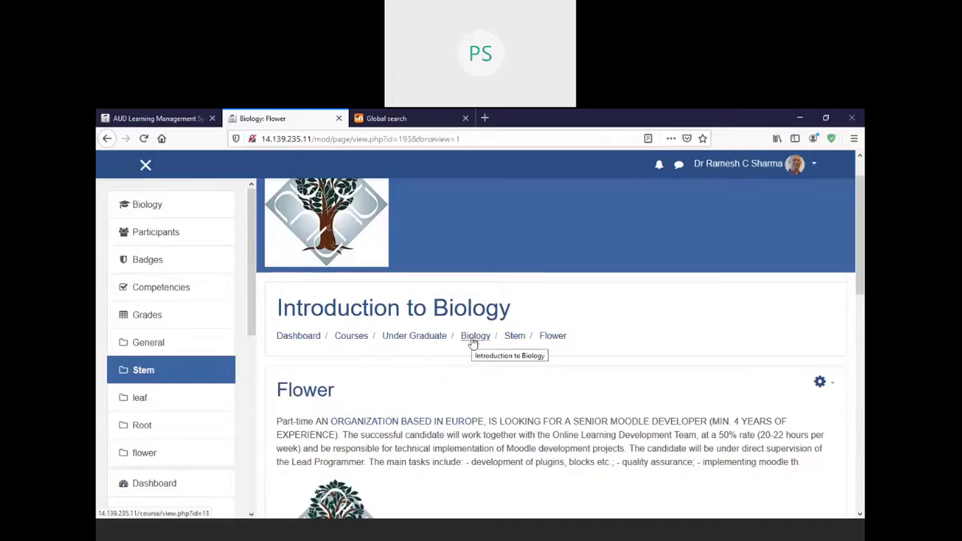
# Step: Close the Flower page and the Moodle.org search, leaving only the AUD Learning Management Portal open
pyautogui.click(154, 118)
pyautogui.click(305, 120)
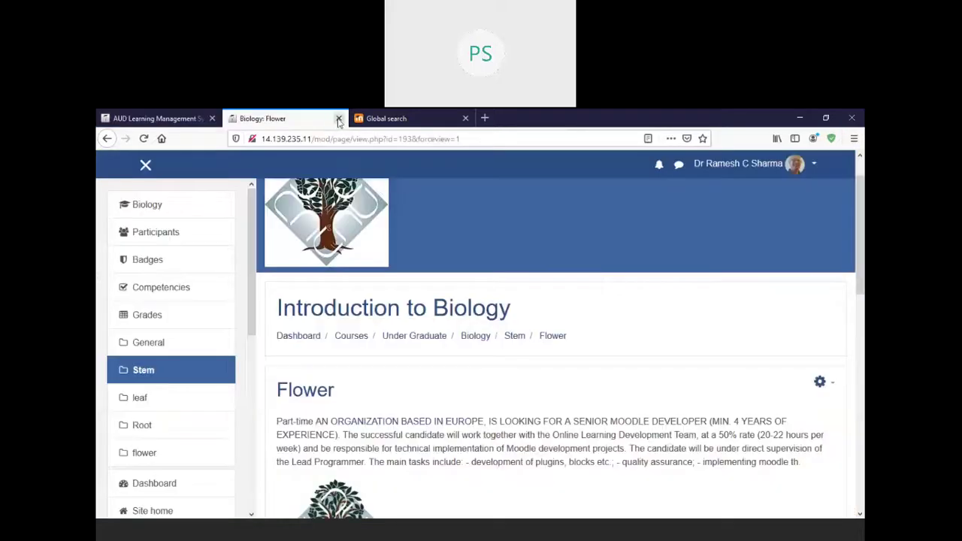
pyautogui.click(338, 118)
pyautogui.click(338, 118)
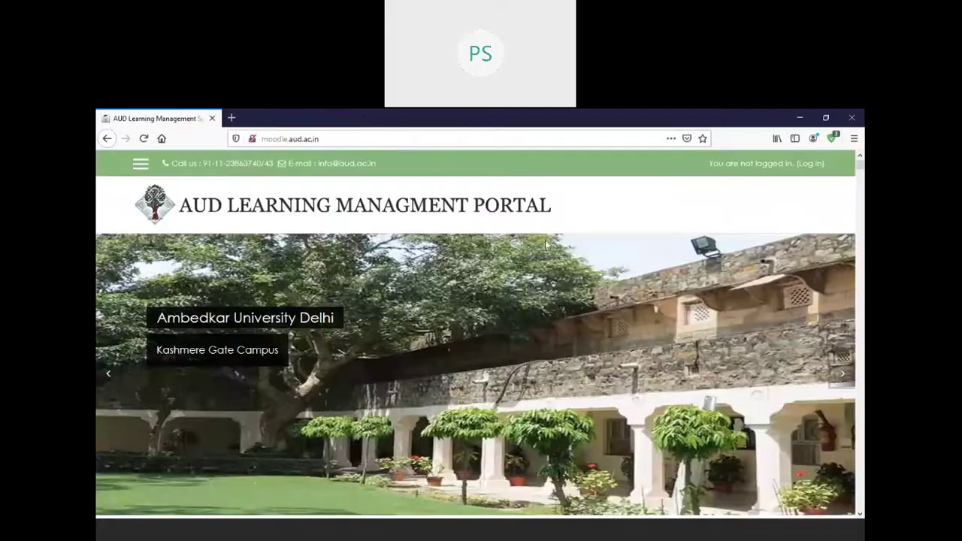
# Step: Log in to the AUD Learning Management Portal with the account's username and password
pyautogui.click(811, 163)
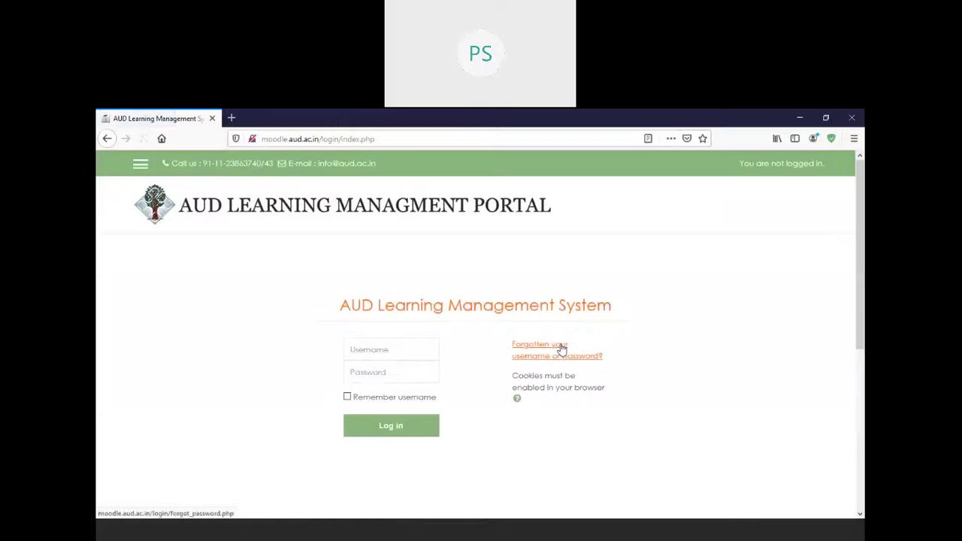
pyautogui.click(422, 347)
pyautogui.click(384, 402)
pyautogui.click(389, 427)
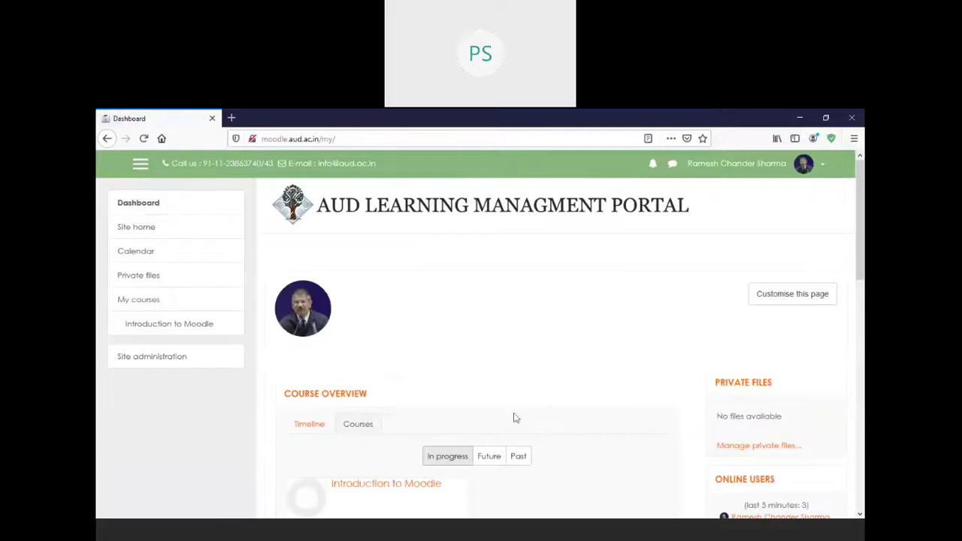
# Step: Open the RCS-Test-Course-1 course from the site home and turn its editing on
pyautogui.click(151, 233)
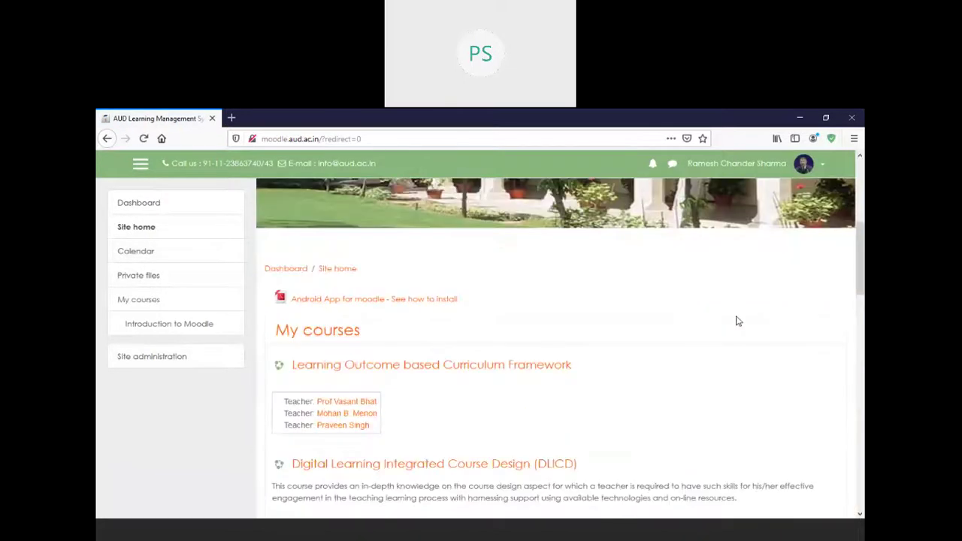
pyautogui.scroll(-3, 736, 321)
pyautogui.click(350, 370)
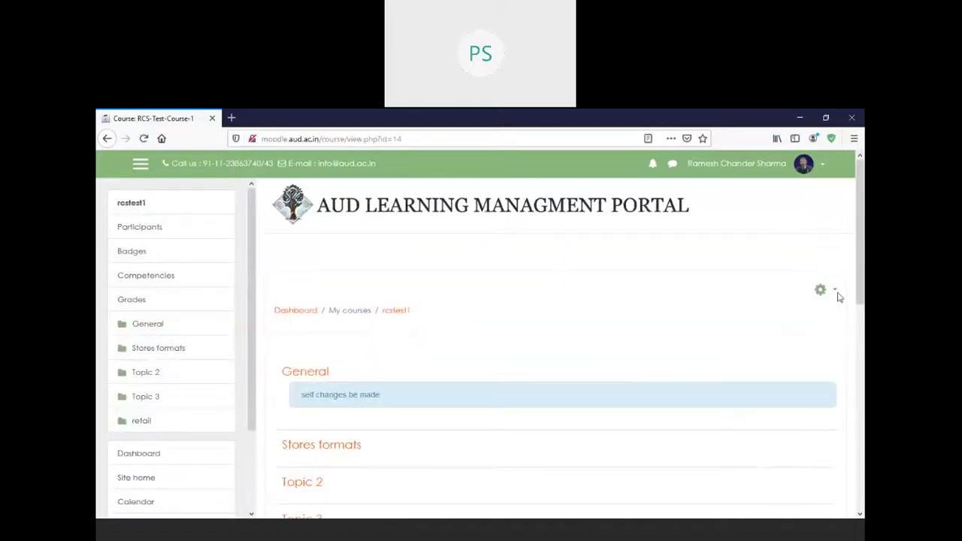
pyautogui.click(835, 290)
pyautogui.click(779, 335)
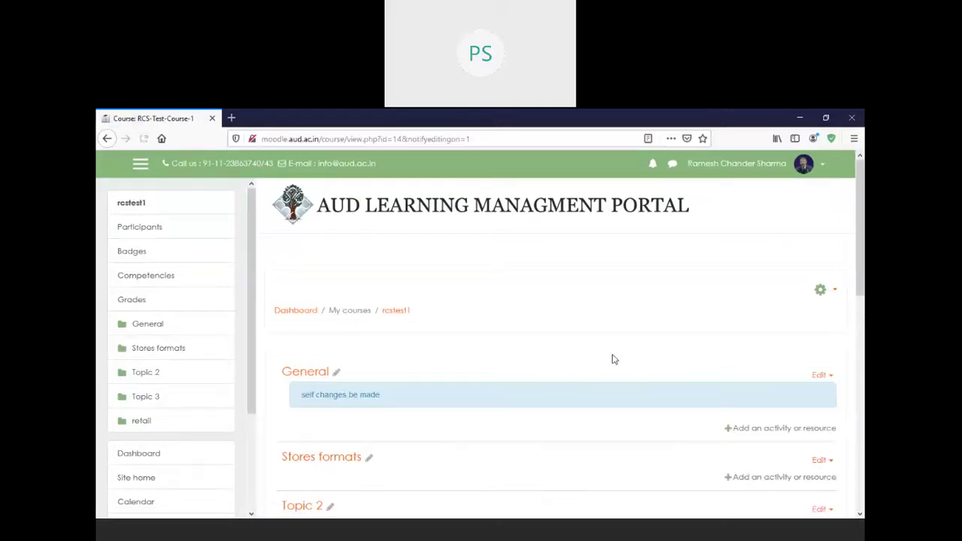
pyautogui.scroll(-2, 612, 359)
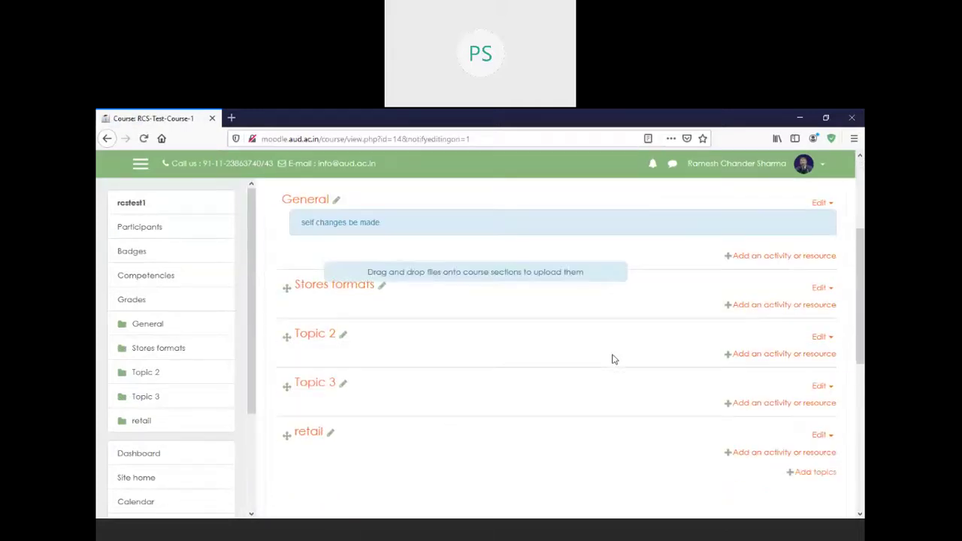
# Step: Start adding a Label resource to Topic 2 of the course
pyautogui.click(751, 359)
pyautogui.scroll(-3, 459, 451)
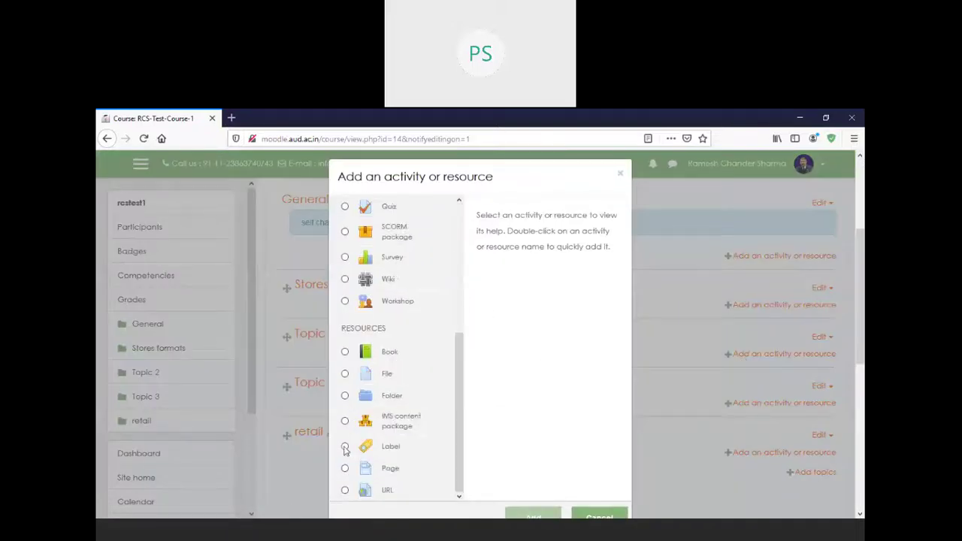
pyautogui.click(345, 447)
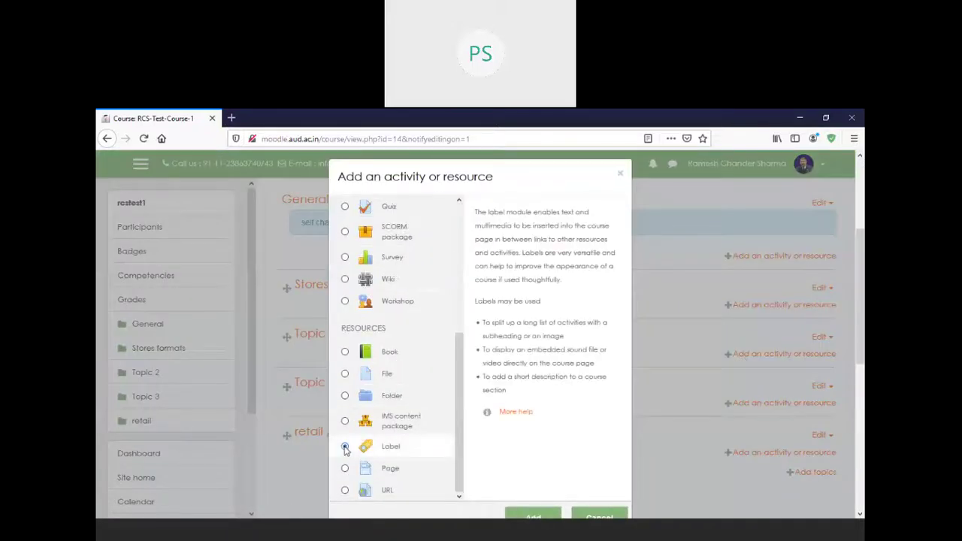
pyautogui.click(543, 518)
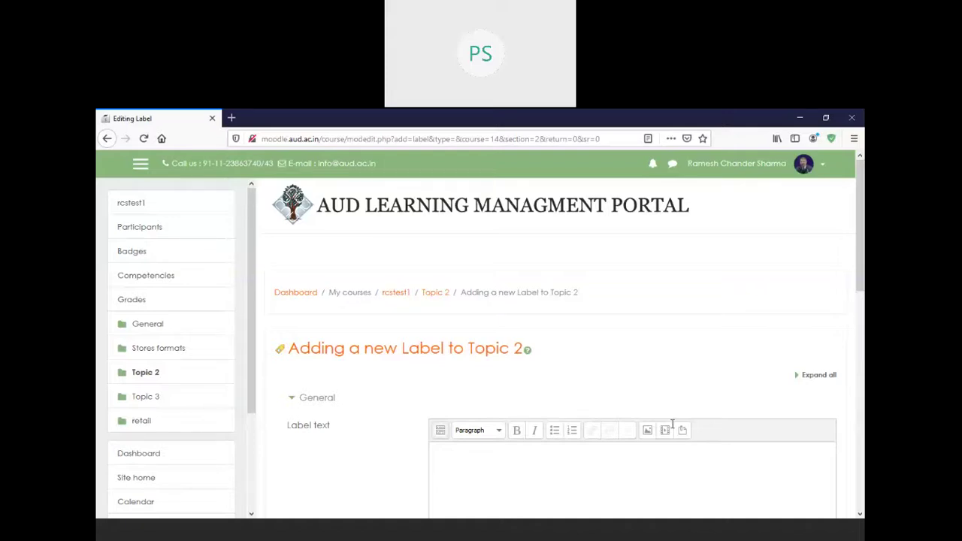
pyautogui.scroll(-3, 672, 429)
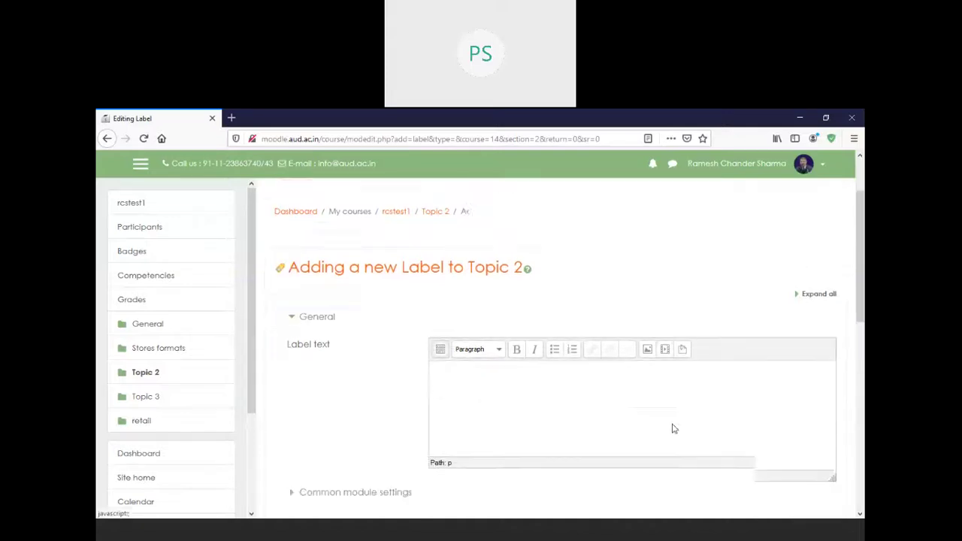
# Step: Search Google videos for "photosynthesis" in a new browser tab and open the YouTube video "Photosynthesis | #aumsum #kids #science"
pyautogui.click(232, 118)
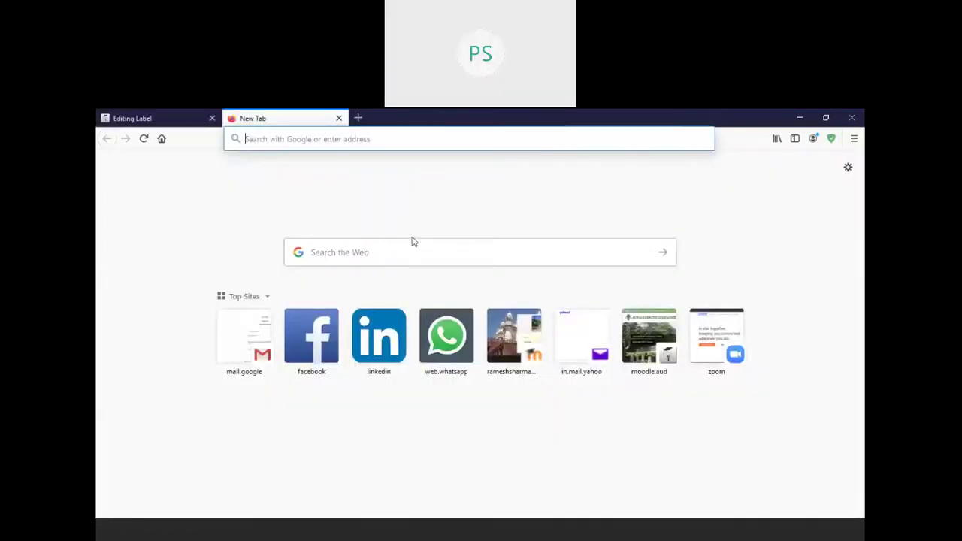
pyautogui.write('photosyn')
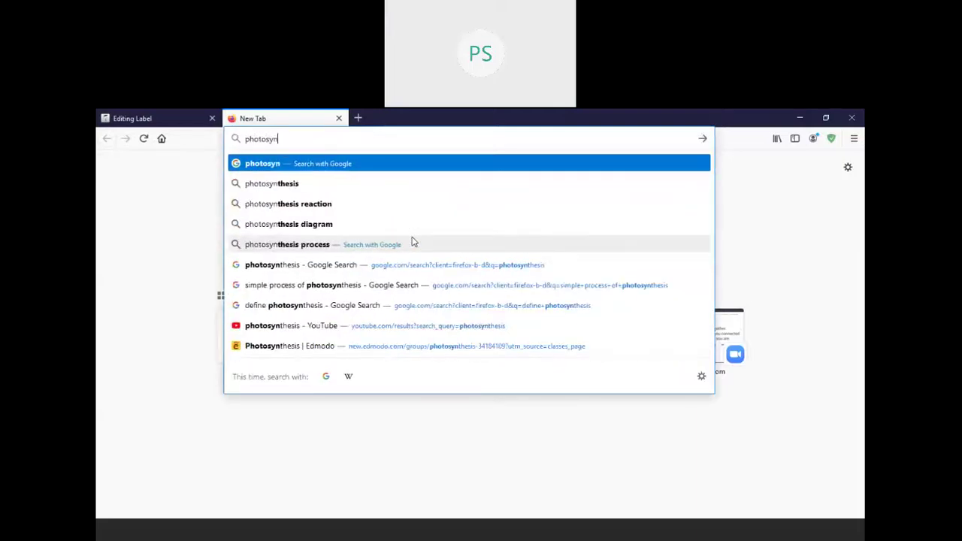
pyautogui.click(286, 188)
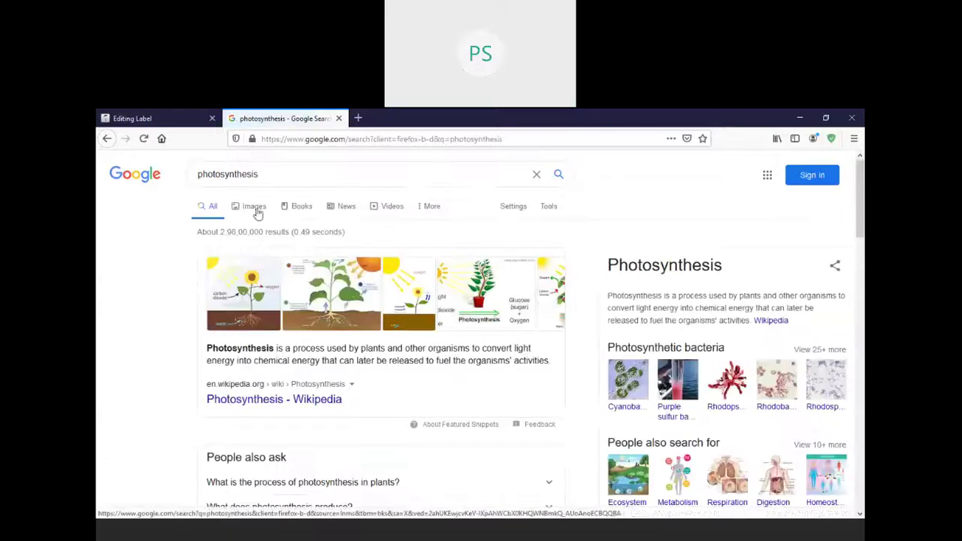
pyautogui.click(391, 211)
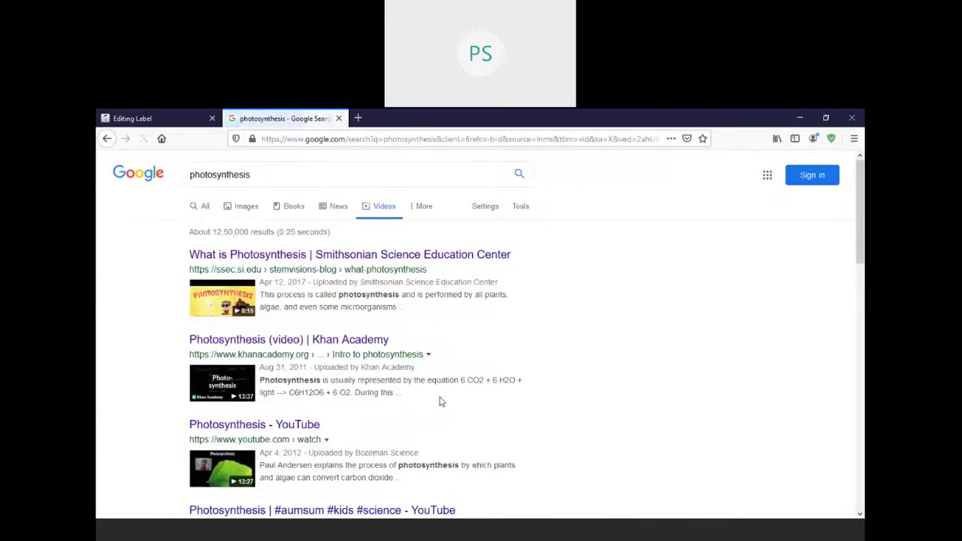
pyautogui.scroll(-4, 414, 410)
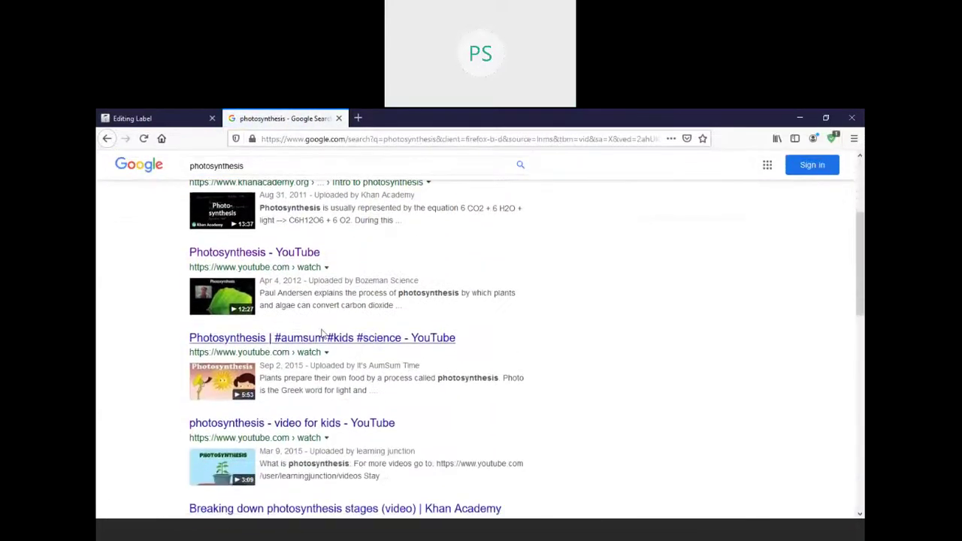
pyautogui.click(290, 340)
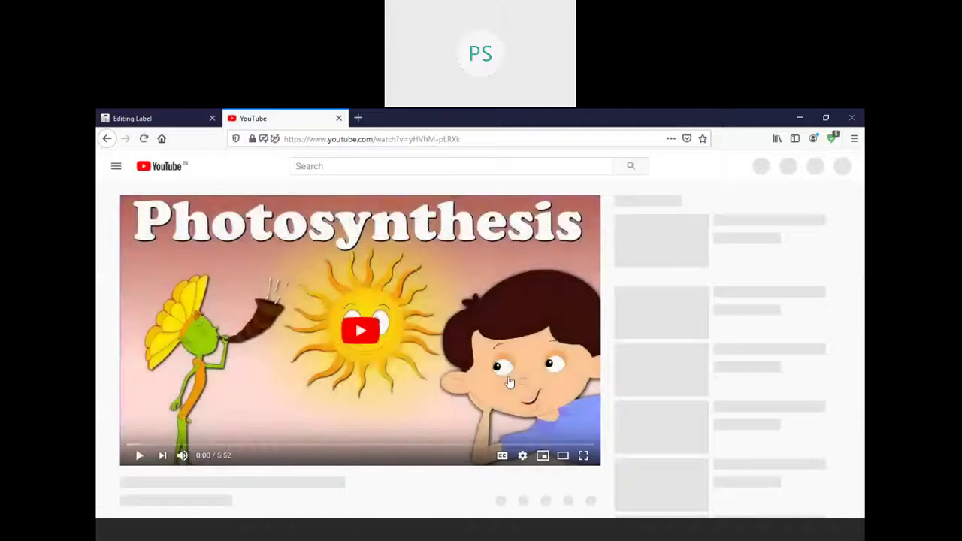
# Step: Copy the Photosynthesis video's embed code without a start time, and close the YouTube page
pyautogui.scroll(-3, 492, 334)
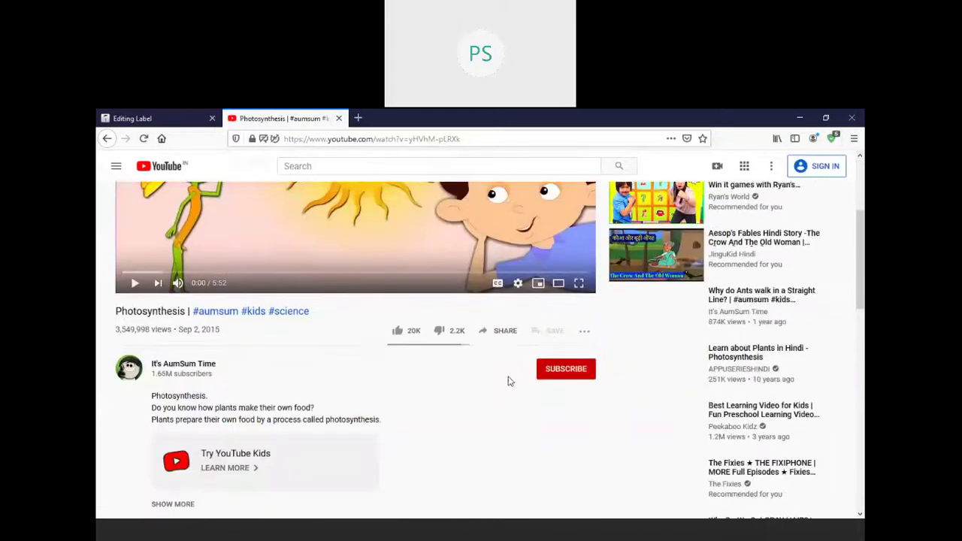
pyautogui.click(504, 333)
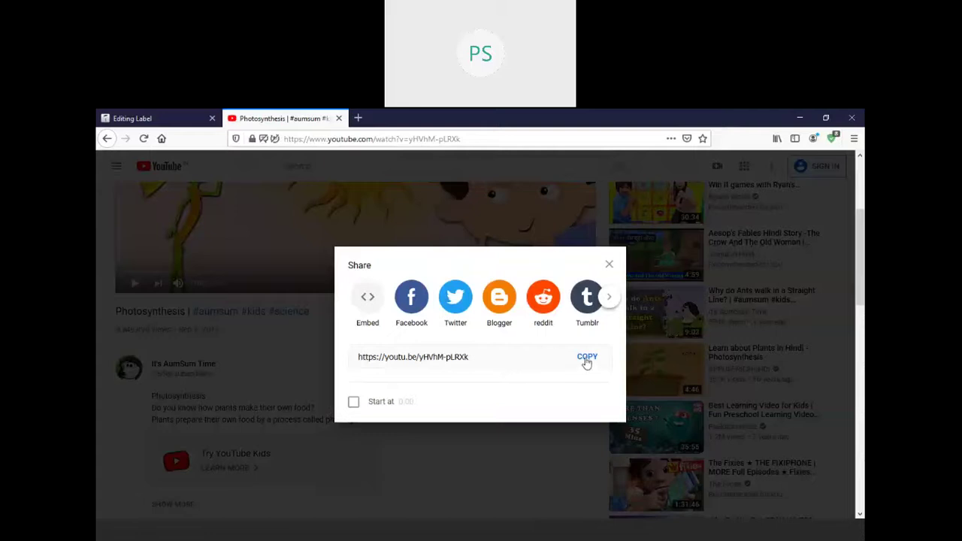
pyautogui.click(587, 358)
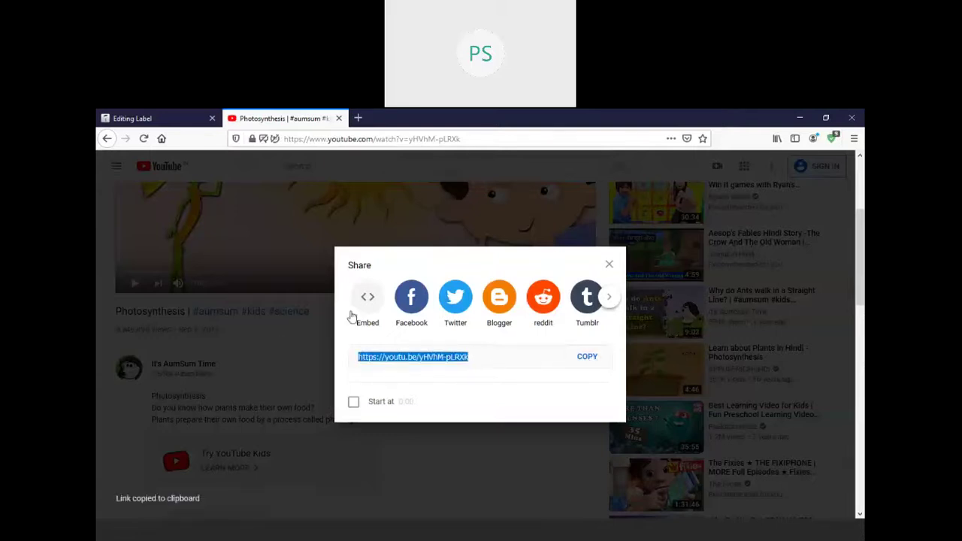
pyautogui.click(368, 297)
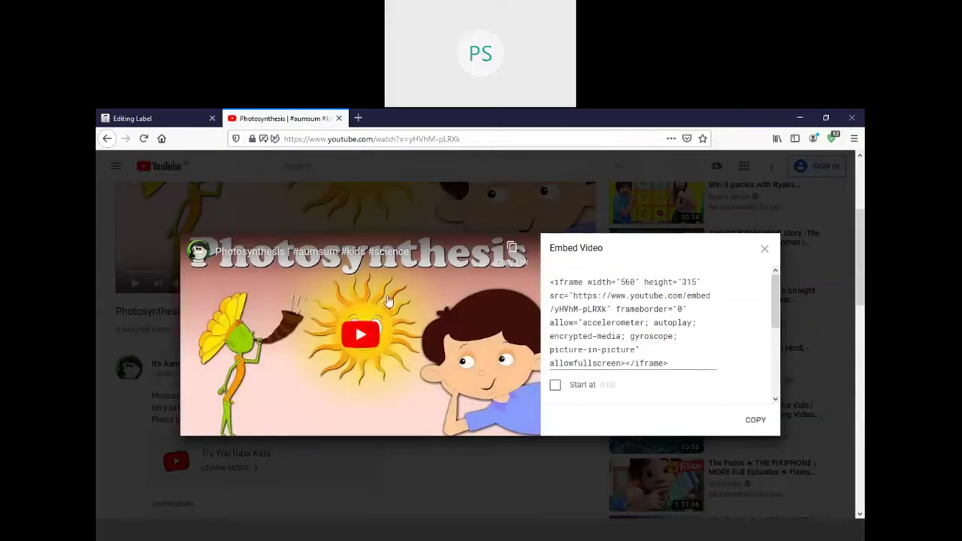
pyautogui.click(757, 424)
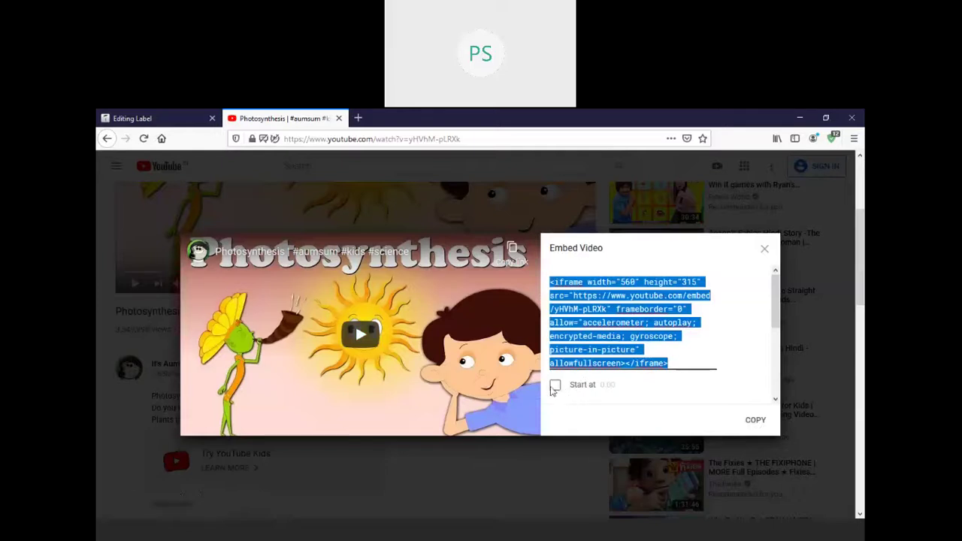
pyautogui.click(556, 385)
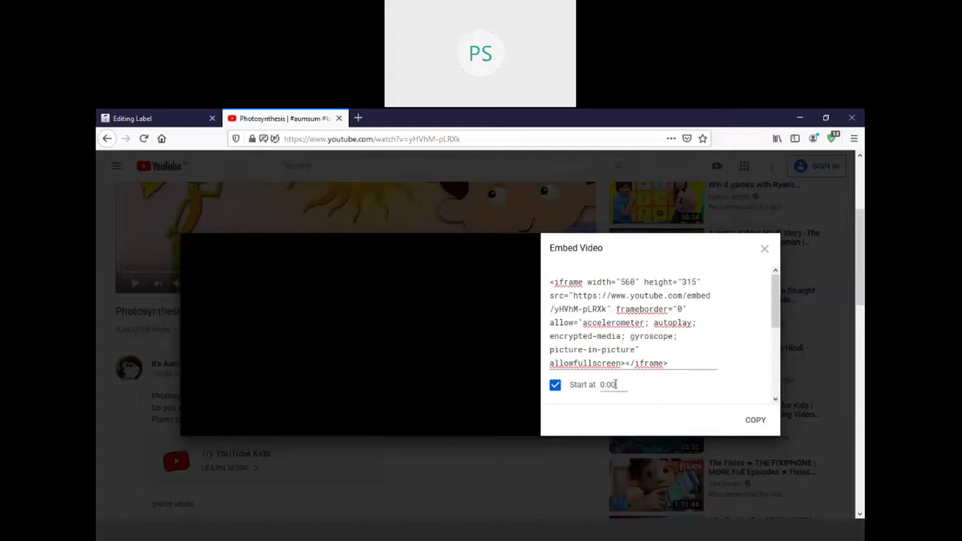
pyautogui.click(756, 422)
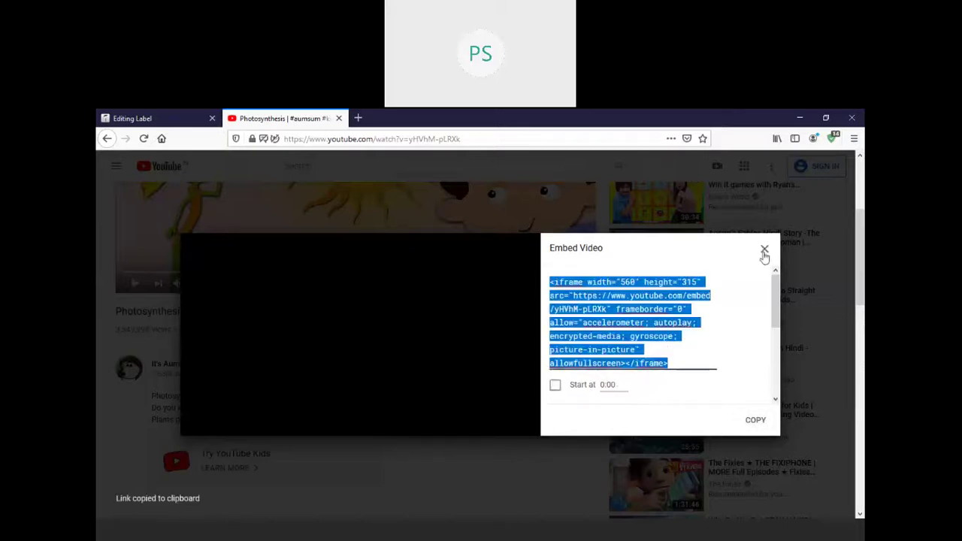
pyautogui.click(765, 250)
pyautogui.click(339, 118)
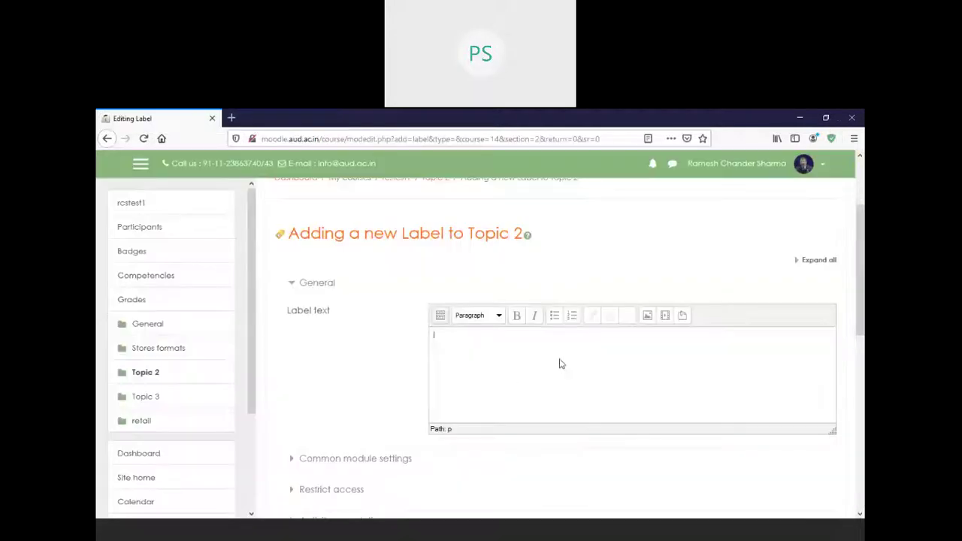
# Step: Paste the copied iframe embed code into the HTML source of the label text and update it
pyautogui.click(441, 316)
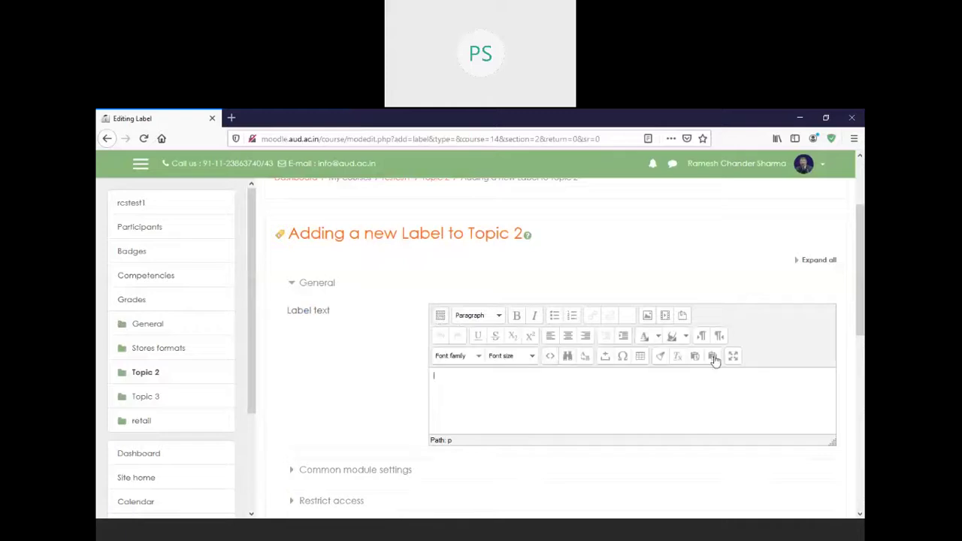
pyautogui.click(549, 358)
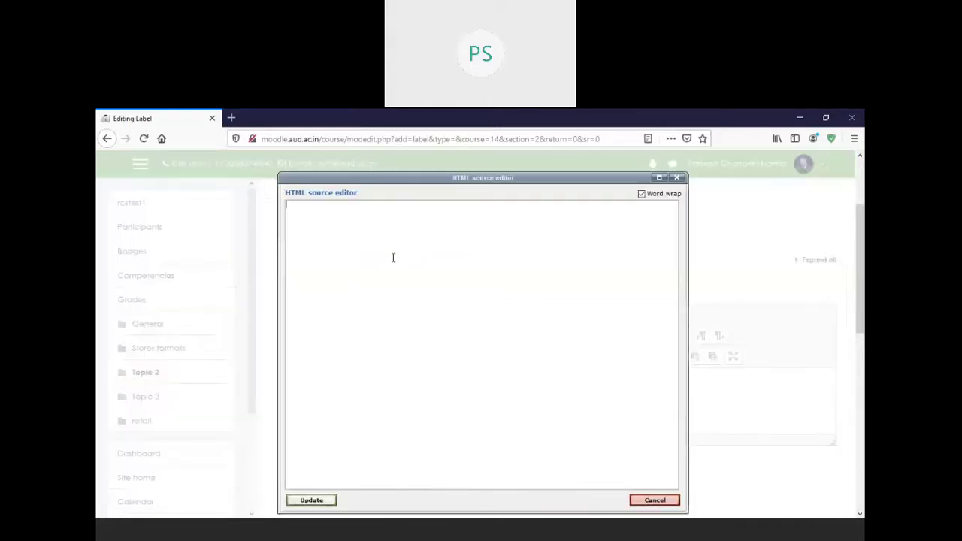
pyautogui.hotkey('ctrl', 'v')
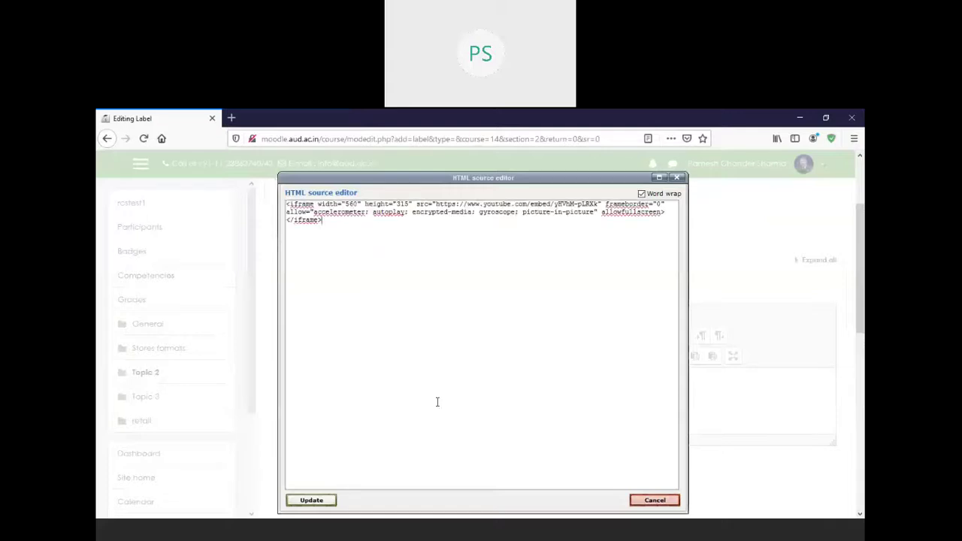
pyautogui.click(312, 500)
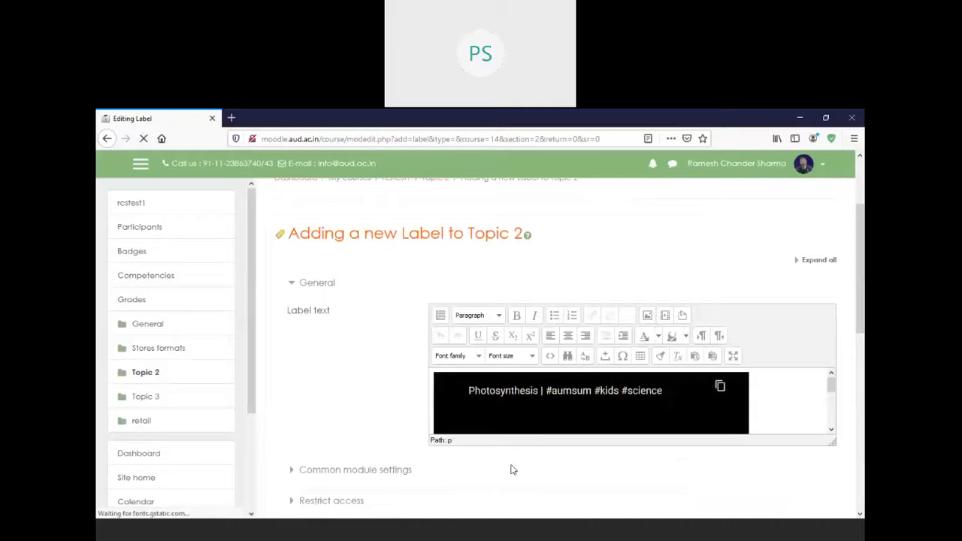
# Step: Save the new Topic 2 label, return to the course, and briefly play and pause its embedded Photosynthesis video
pyautogui.scroll(-5, 863, 299)
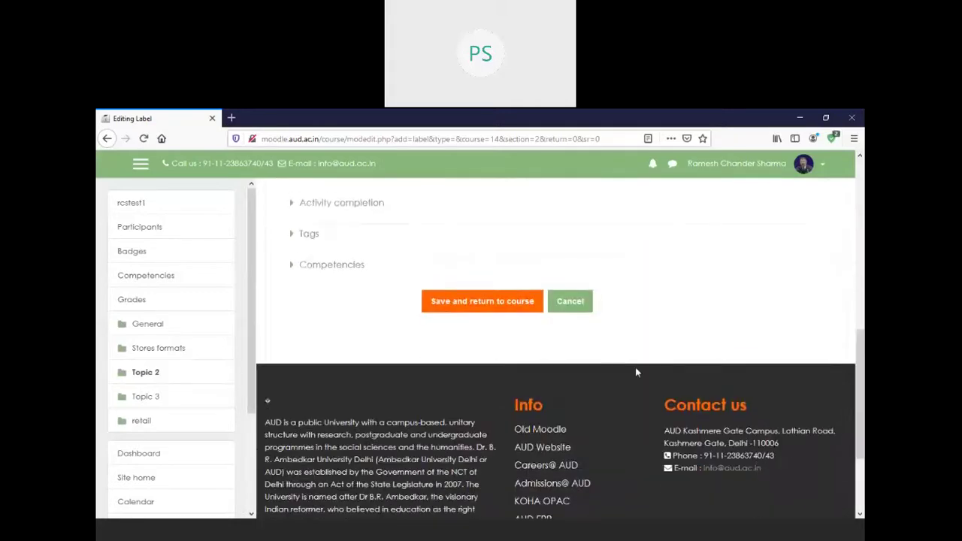
pyautogui.click(517, 307)
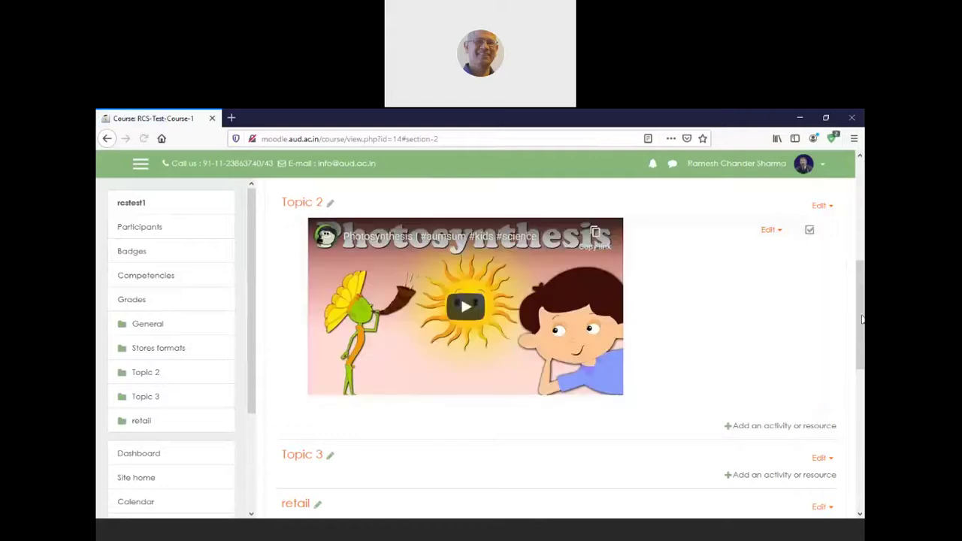
pyautogui.moveTo(861, 322)
pyautogui.mouseDown()
pyautogui.moveTo(863, 294)
pyautogui.moveTo(862, 307)
pyautogui.mouseUp()
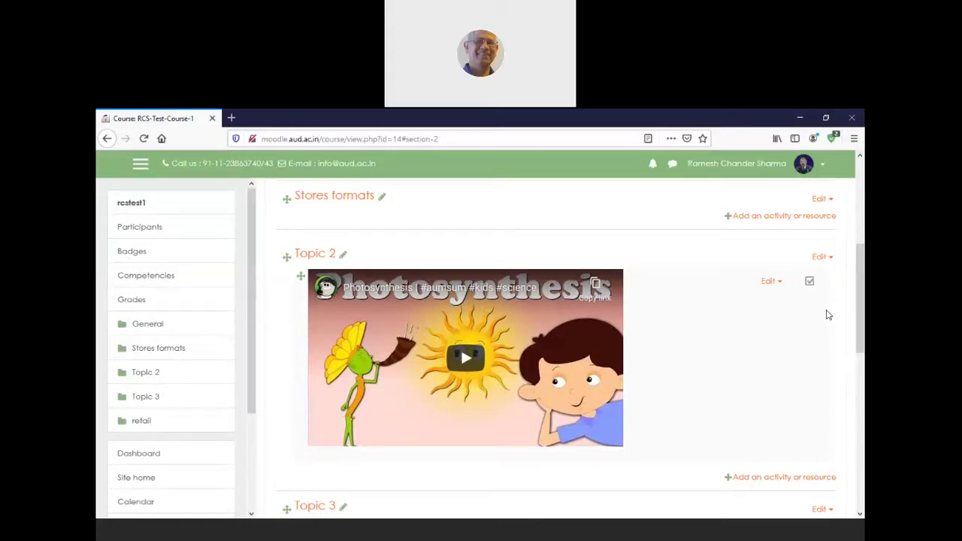
pyautogui.click(464, 359)
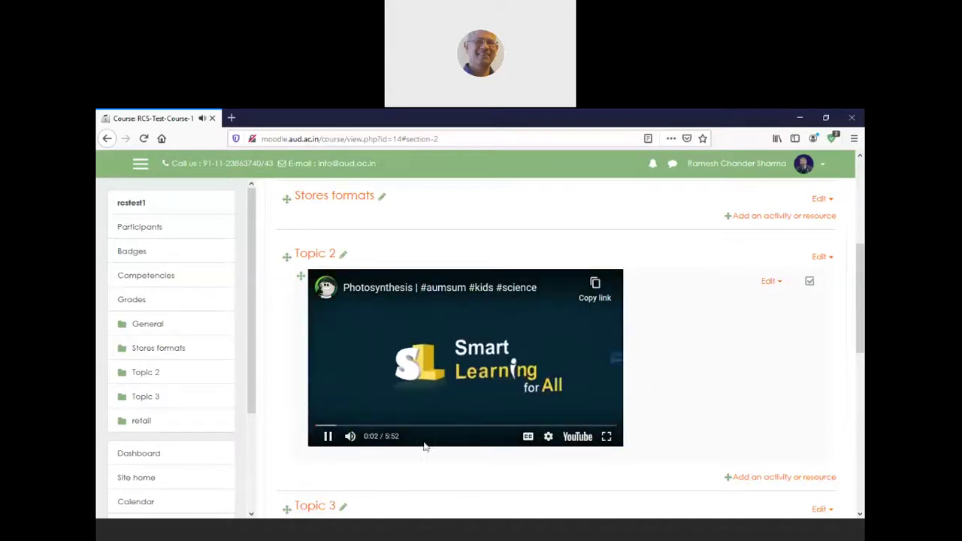
pyautogui.click(328, 437)
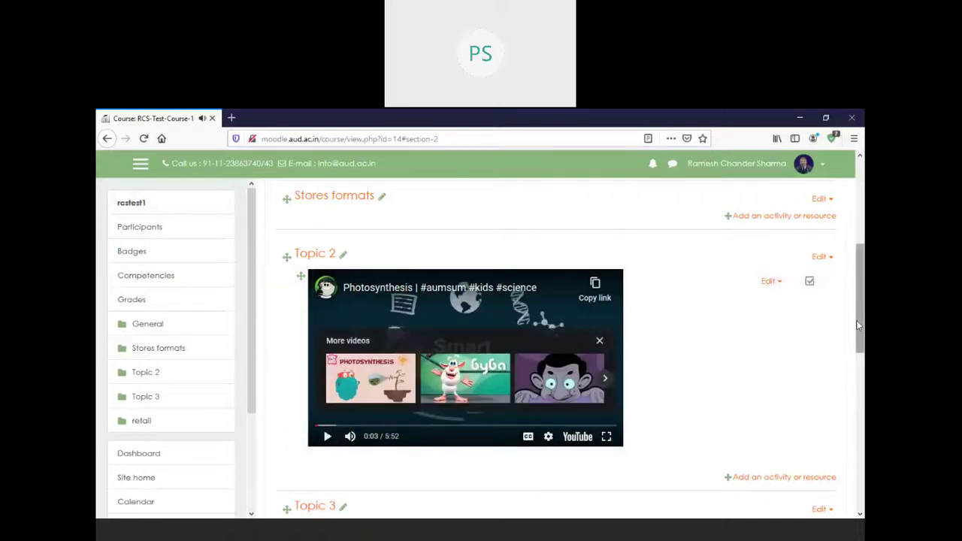
# Step: Add a new Page resource to Topic 2 and name it "plant"
pyautogui.moveTo(857, 324); pyautogui.dragTo(855, 369)
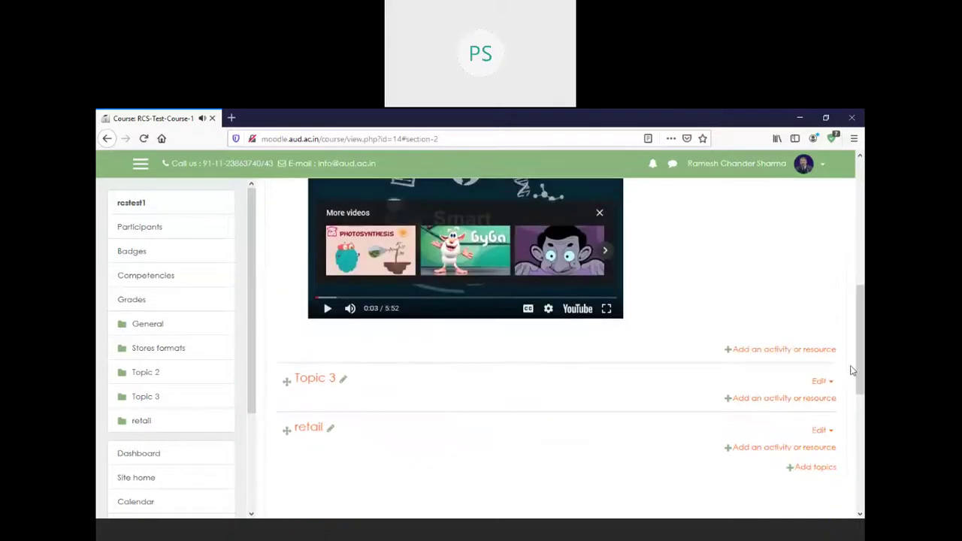
pyautogui.click(743, 352)
pyautogui.moveTo(460, 312); pyautogui.dragTo(453, 469)
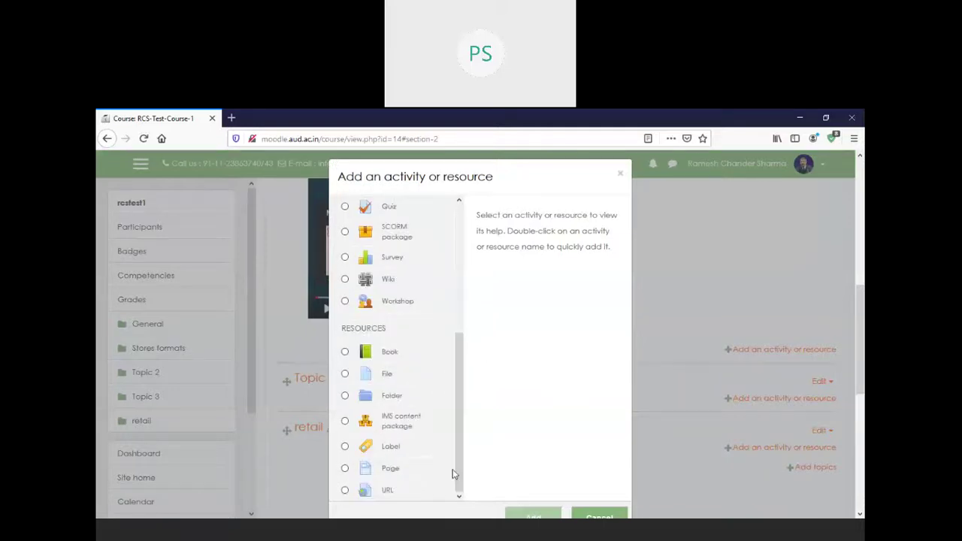
pyautogui.click(345, 469)
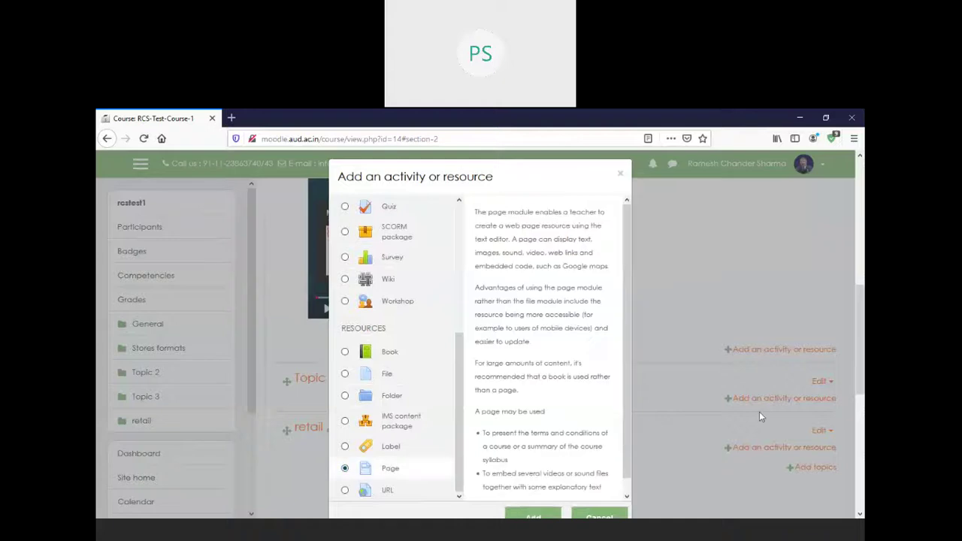
pyautogui.scroll(-1, 561, 490)
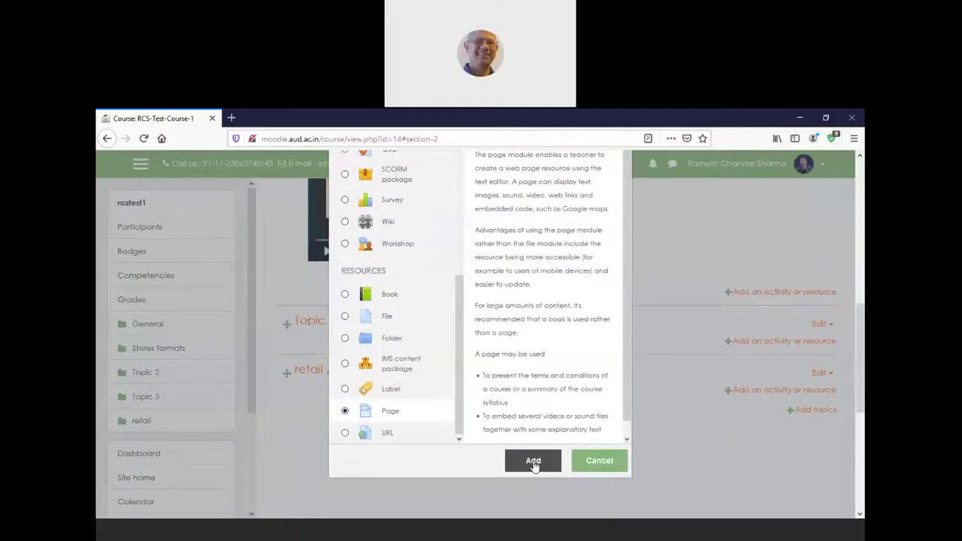
pyautogui.click(536, 464)
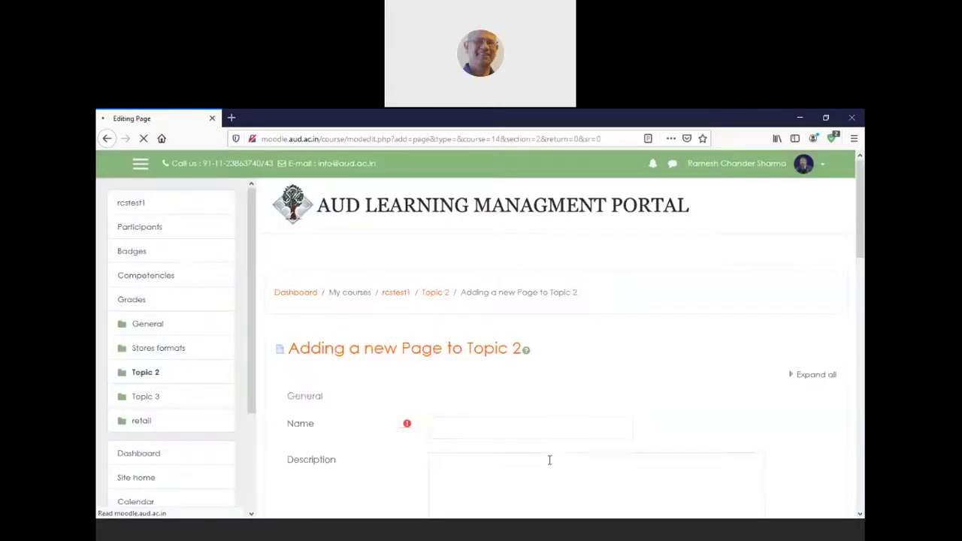
pyautogui.click(536, 427)
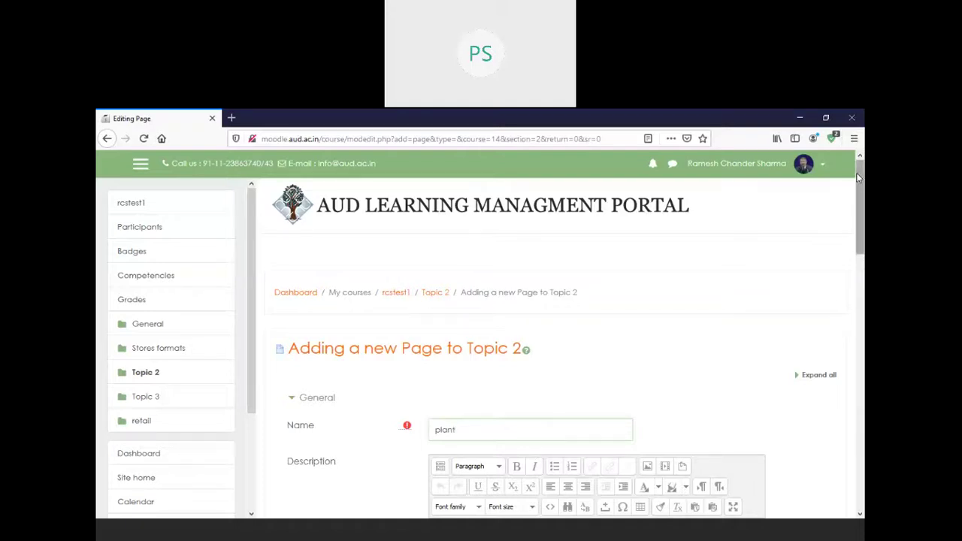
pyautogui.scroll(-3, 537, 427)
pyautogui.scroll(-3, 799, 301)
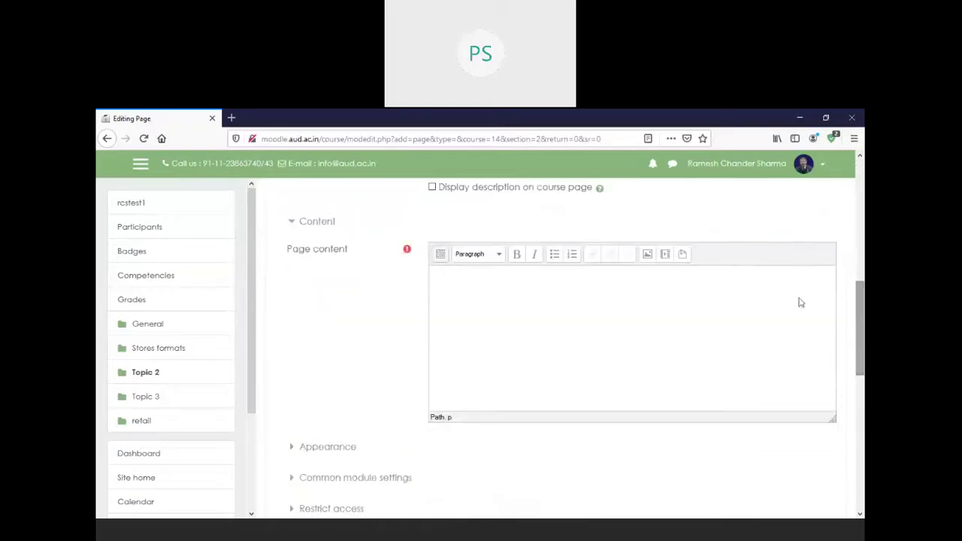
pyautogui.click(441, 272)
pyautogui.click(440, 255)
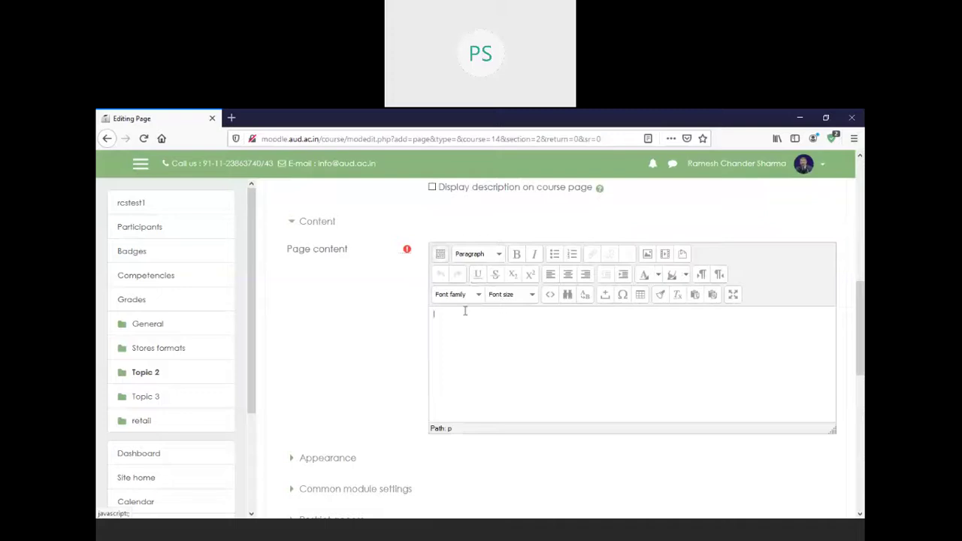
pyautogui.click(551, 301)
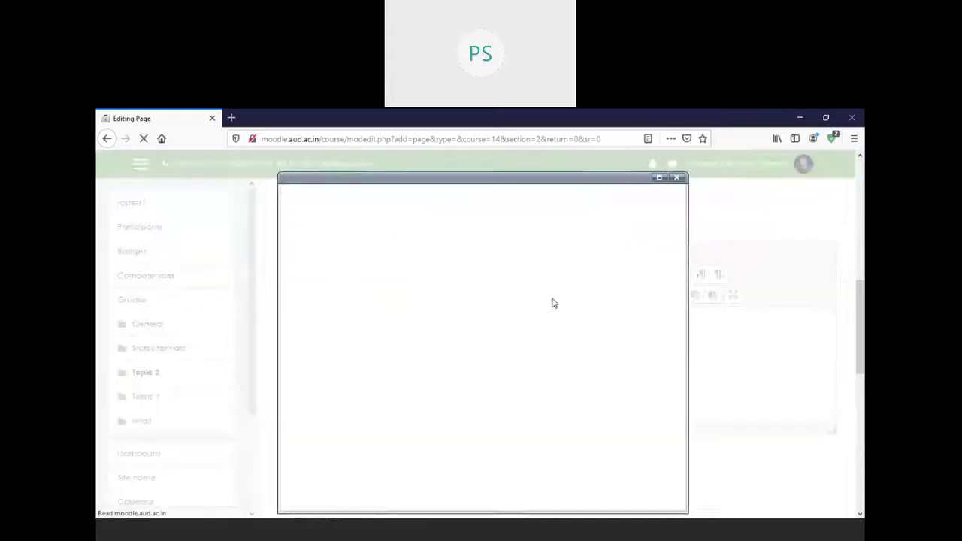
pyautogui.write('<iframe width="560" height="315" src="https://www.youtube.com/embed/yHVhM-pLRXk" frameborder="0" allow="accelerometer; autoplay; encrypted-media; gyroscope; picture-in-picture" allowfullscreen></iframe>')
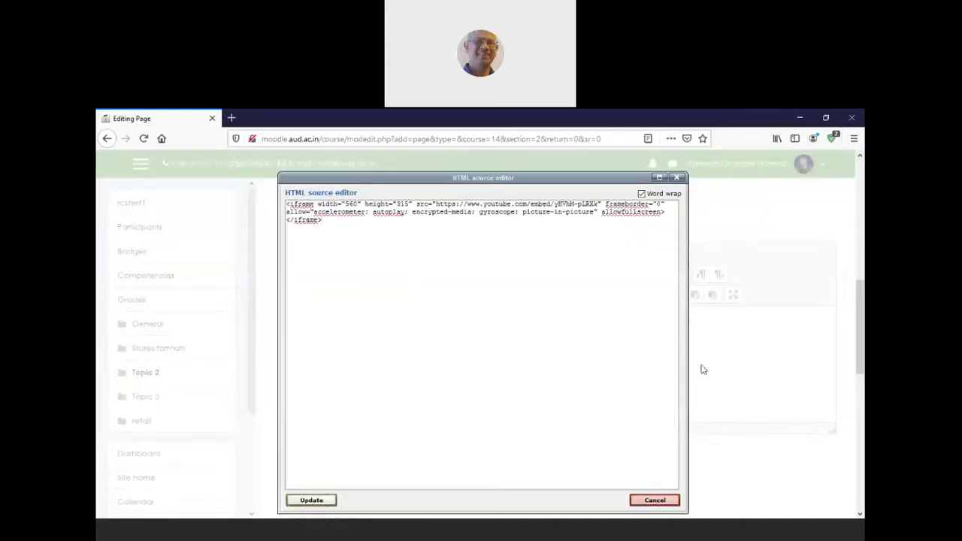
pyautogui.click(309, 502)
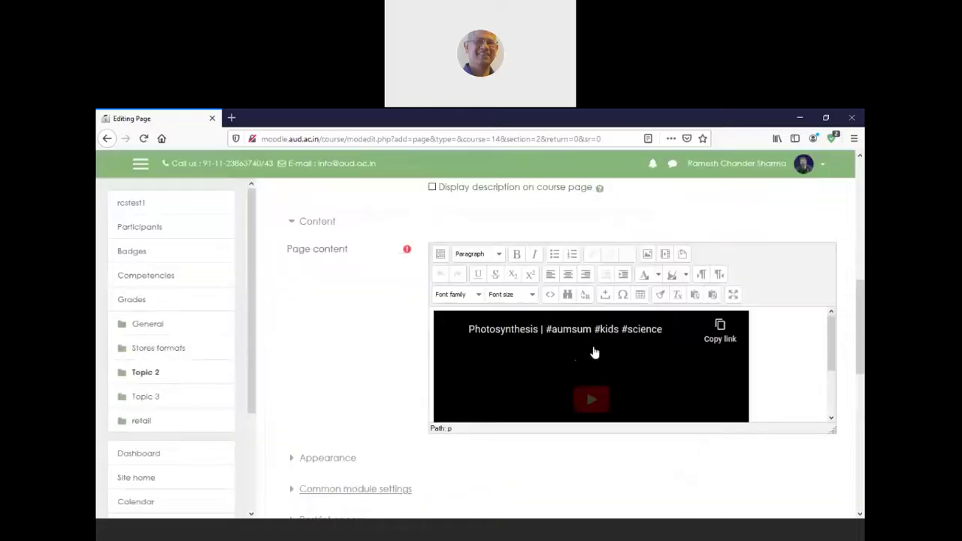
pyautogui.scroll(-5, 634, 354)
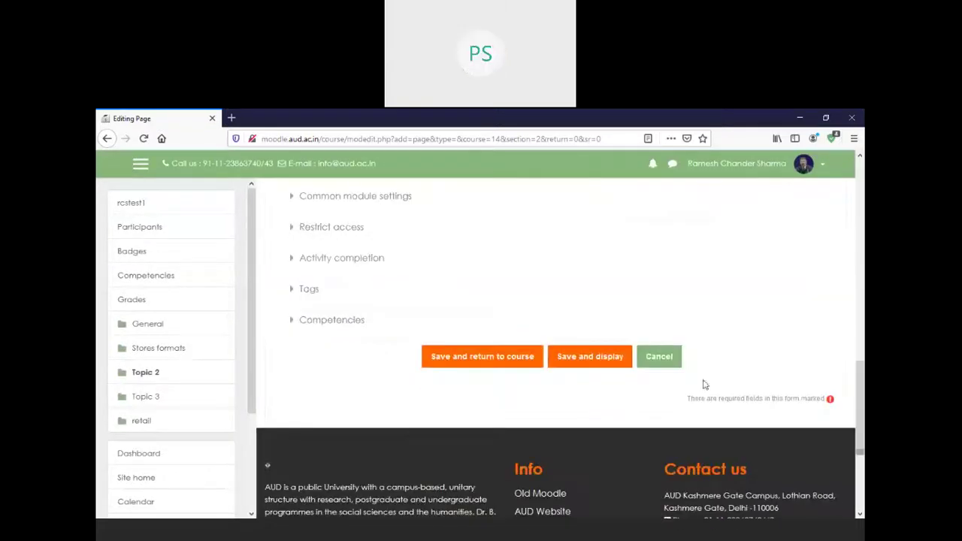
pyautogui.click(597, 367)
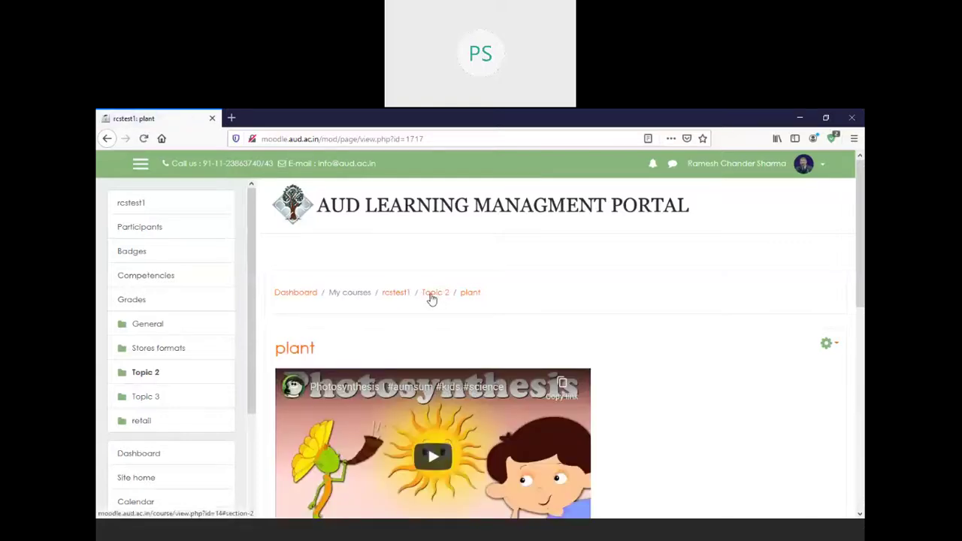
# Step: Return to the rcstest1 course and open the plant page from Topic 2 to check its embedded video
pyautogui.click(392, 295)
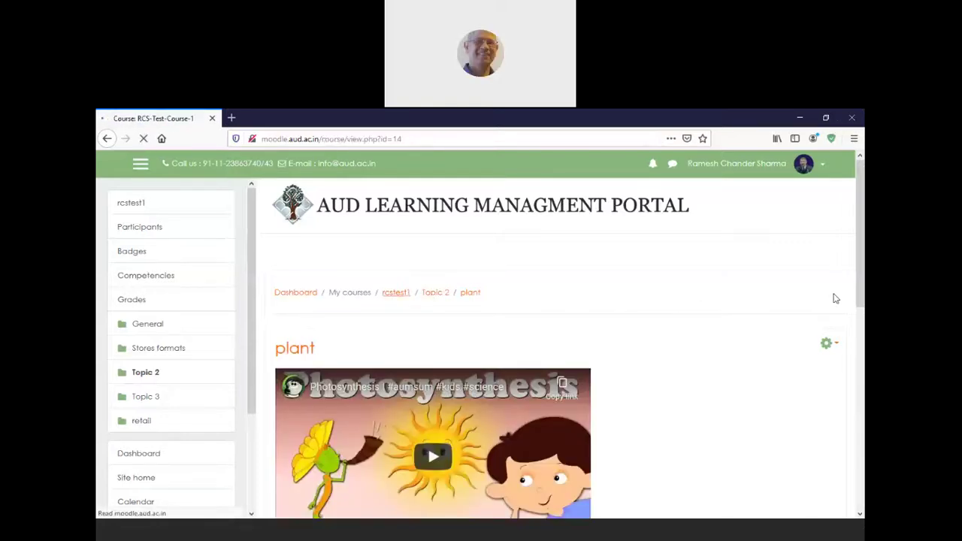
pyautogui.moveTo(860, 236); pyautogui.dragTo(861, 331)
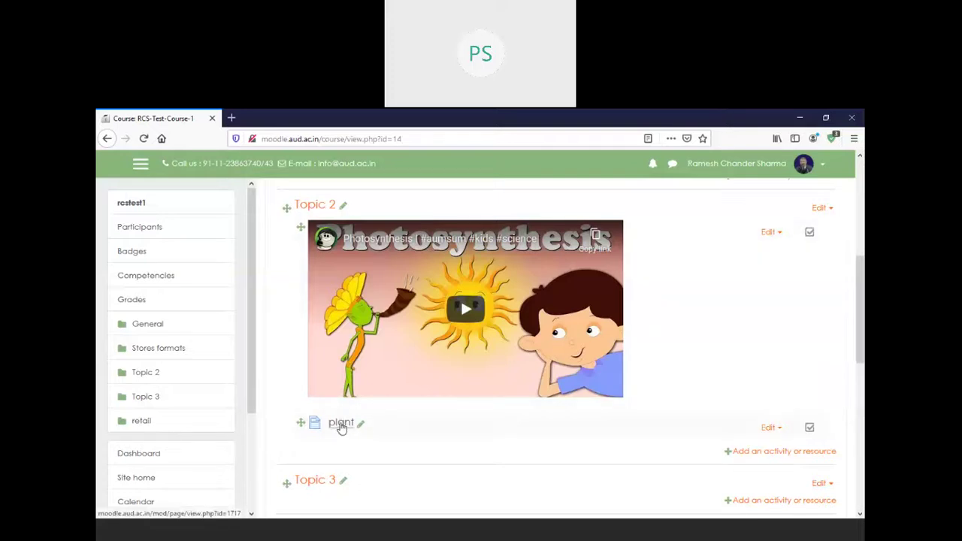
pyautogui.click(341, 424)
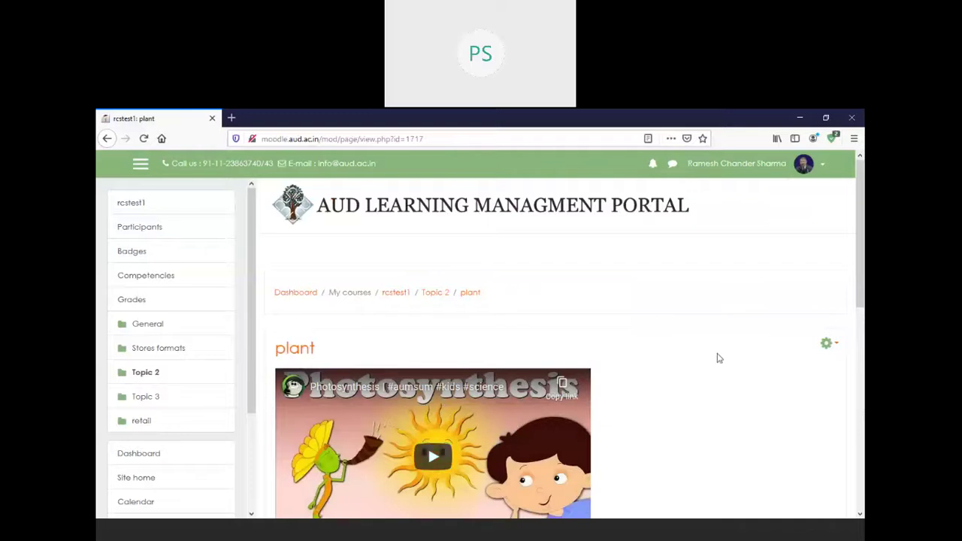
pyautogui.scroll(-3, 718, 358)
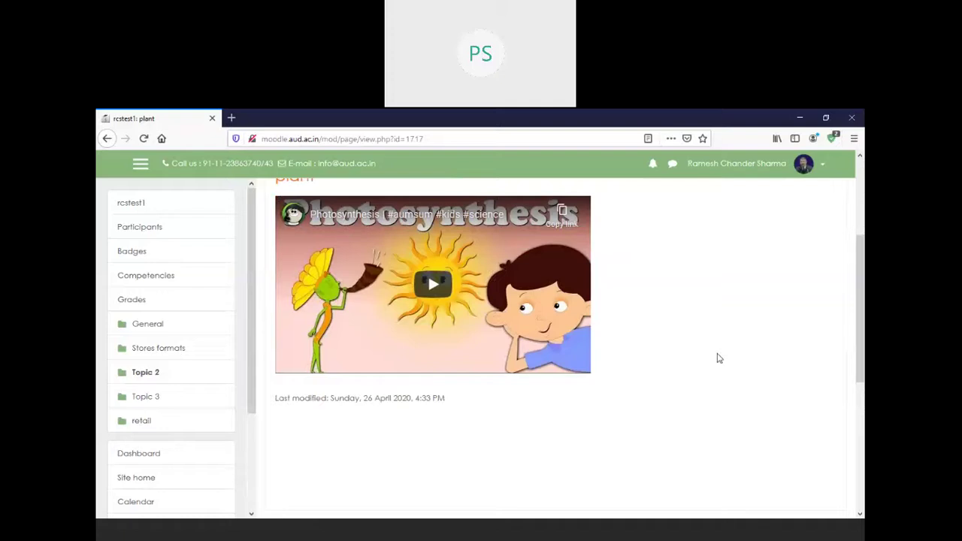
pyautogui.scroll(3, 860, 316)
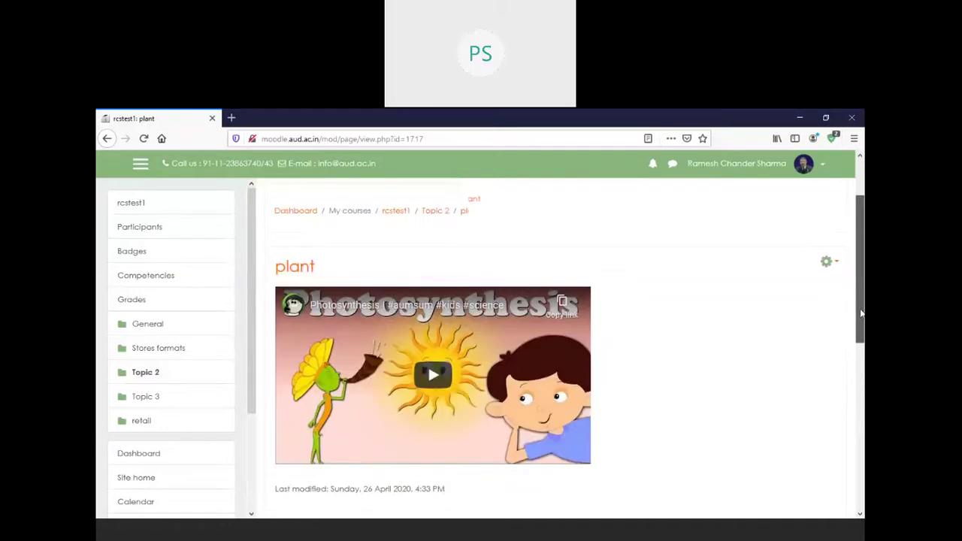
# Step: Return to the rcstest1 course and start adding a File resource to Topic 2
pyautogui.click(398, 297)
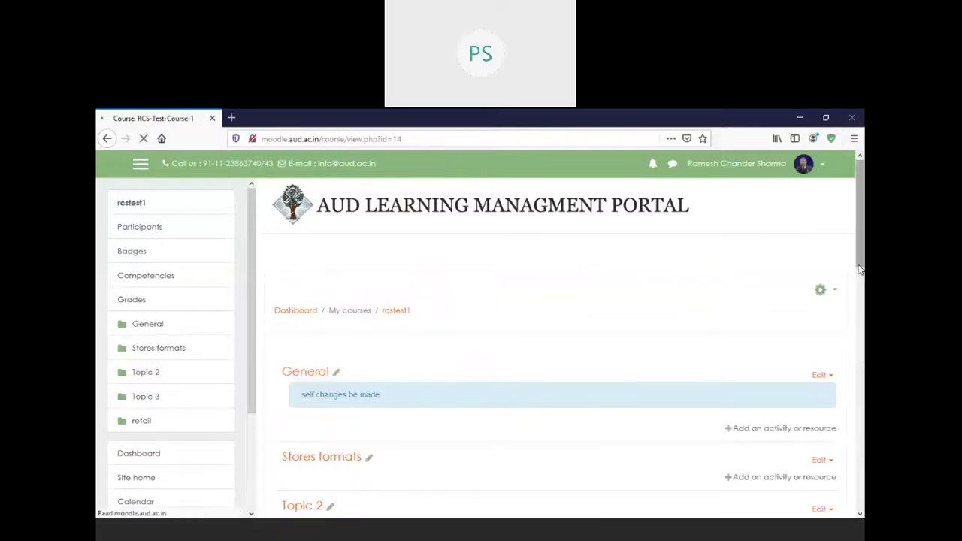
pyautogui.scroll(-10, 861, 263)
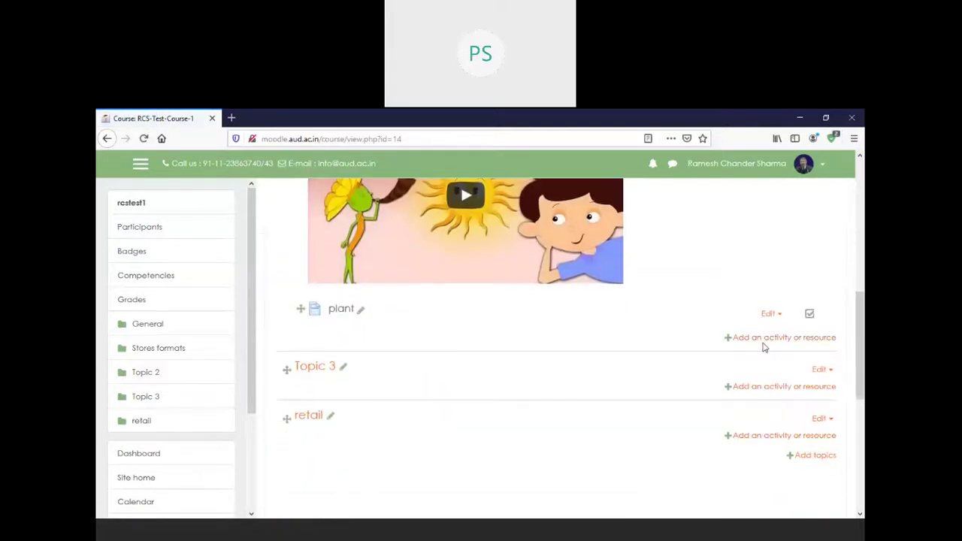
pyautogui.click(750, 339)
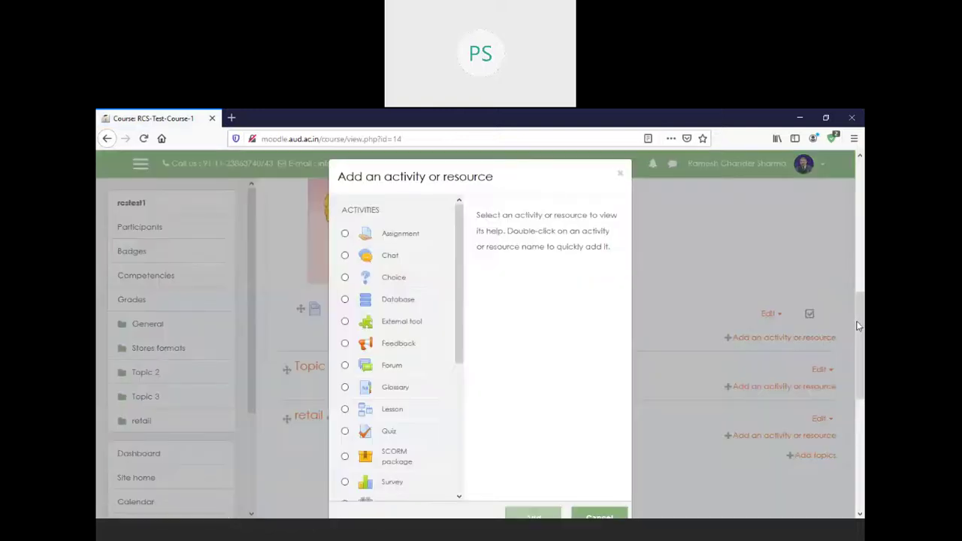
pyautogui.scroll(-2, 824, 336)
pyautogui.scroll(-1, 783, 360)
pyautogui.scroll(2, 783, 359)
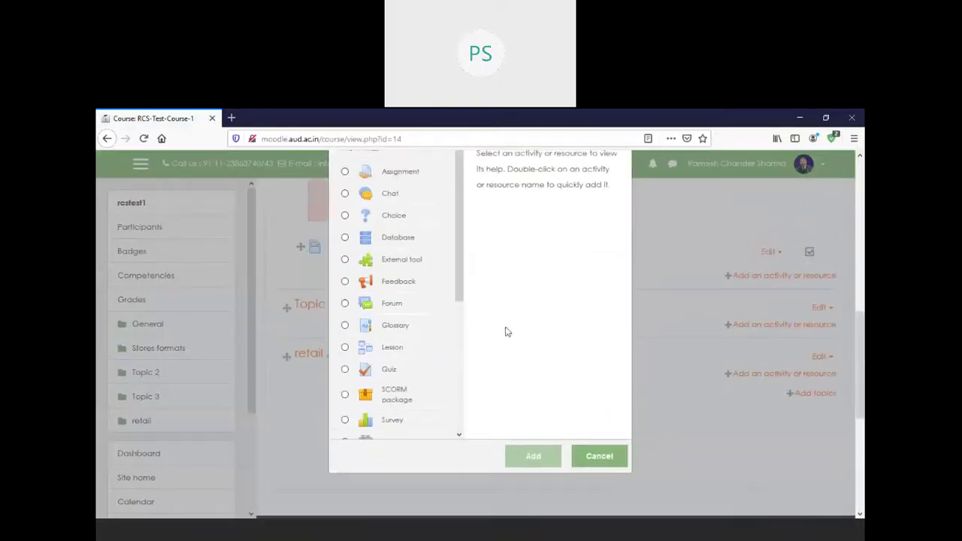
pyautogui.moveTo(464, 284); pyautogui.dragTo(460, 418)
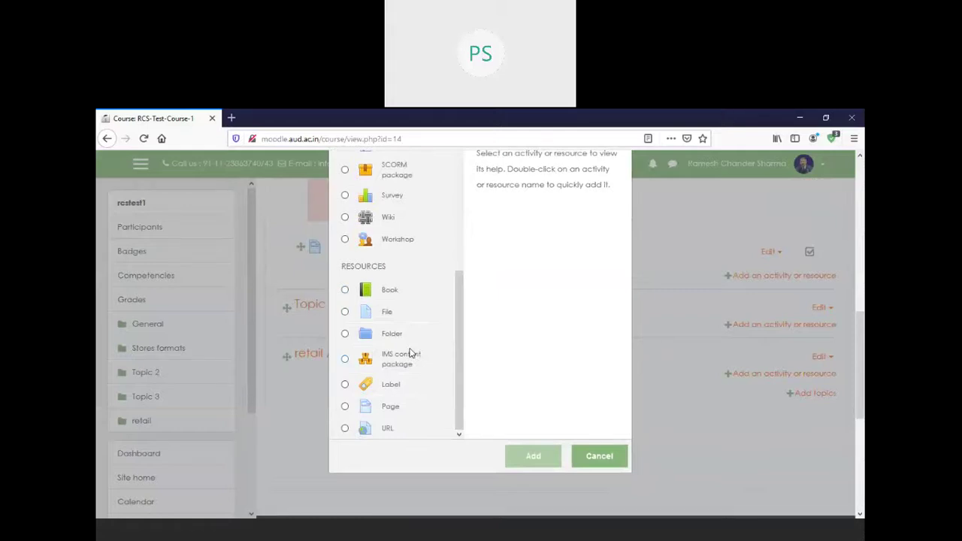
pyautogui.click(345, 312)
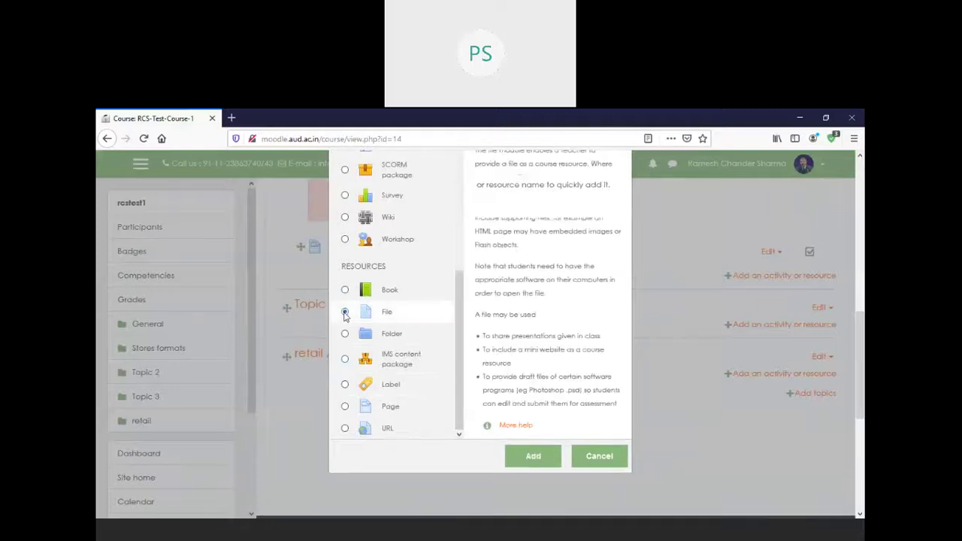
pyautogui.click(533, 456)
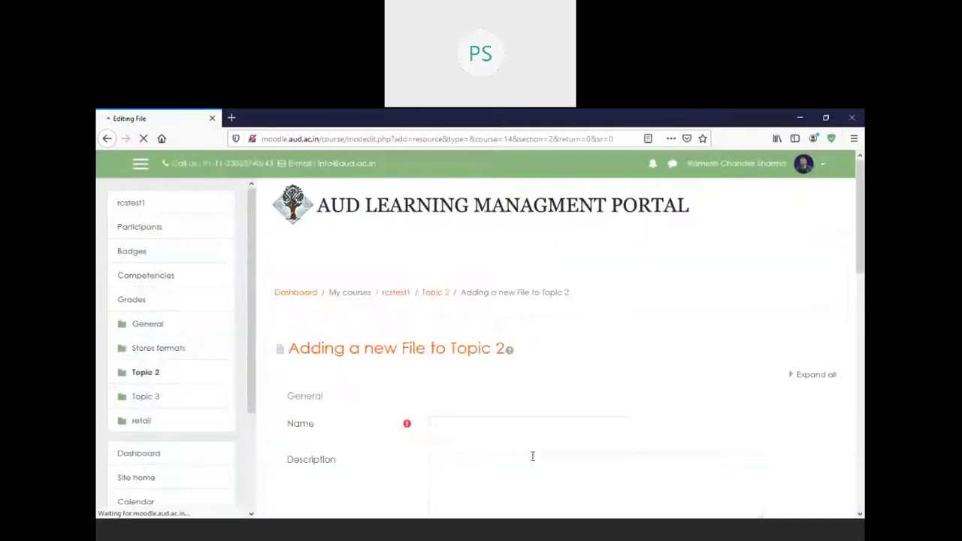
# Step: Name the new file resource "plant" and highlight the drag-and-drop hint in its file selection area
pyautogui.scroll(-5, 569, 244)
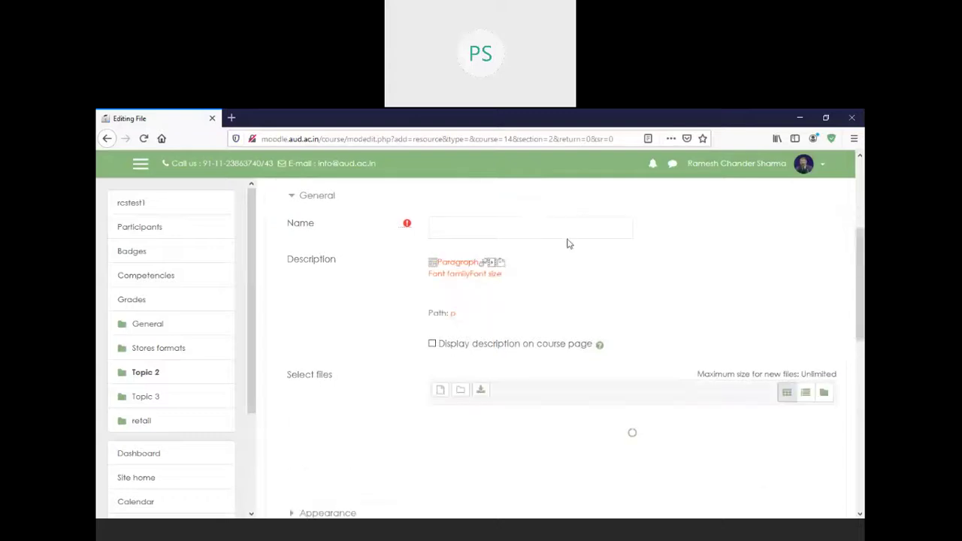
pyautogui.click(525, 227)
pyautogui.write('pla')
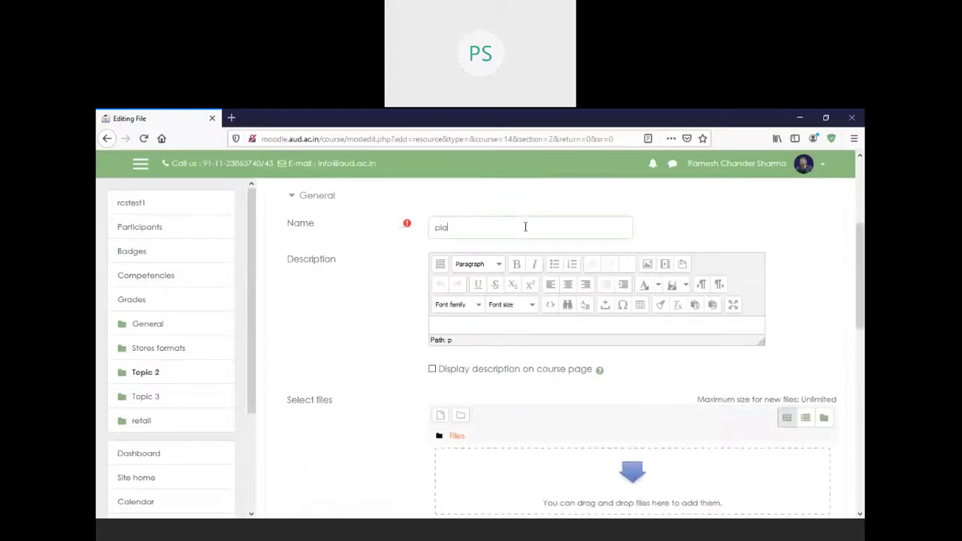
pyautogui.write('nt')
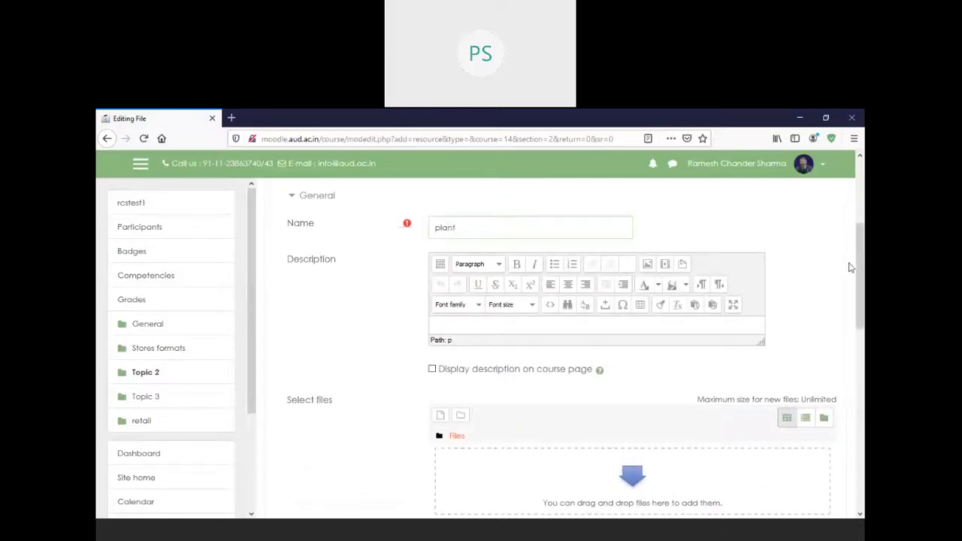
pyautogui.scroll(-3, 524, 364)
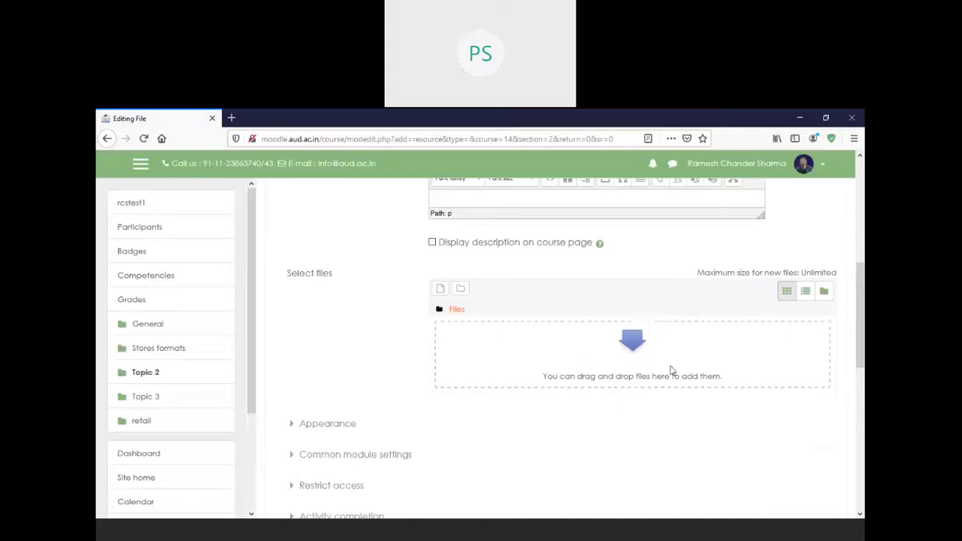
pyautogui.moveTo(543, 376); pyautogui.dragTo(733, 380)
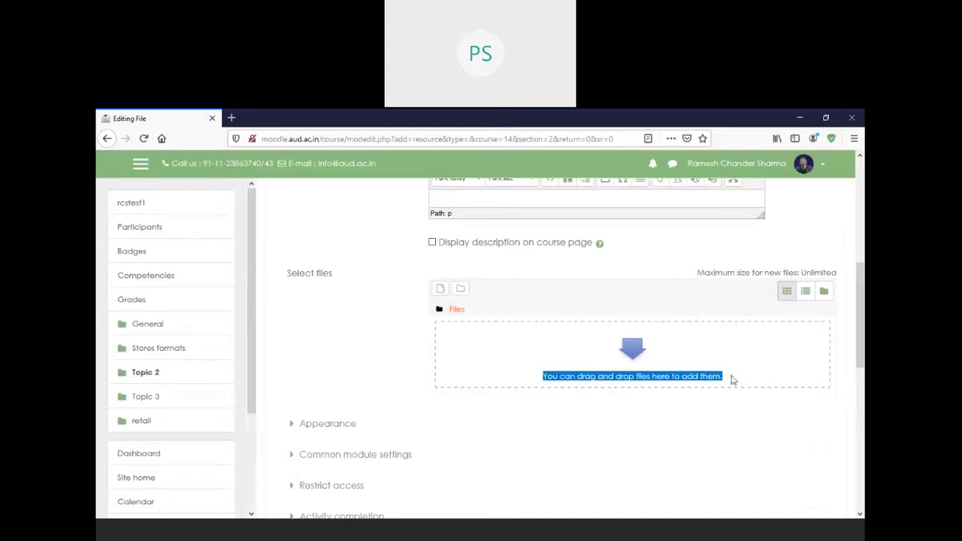
# Step: Upload DOSecyHRD.pdf.pdf and exp.docx from the computer to the plant file resource, and save it, returning to the course
pyautogui.click(219, 529)
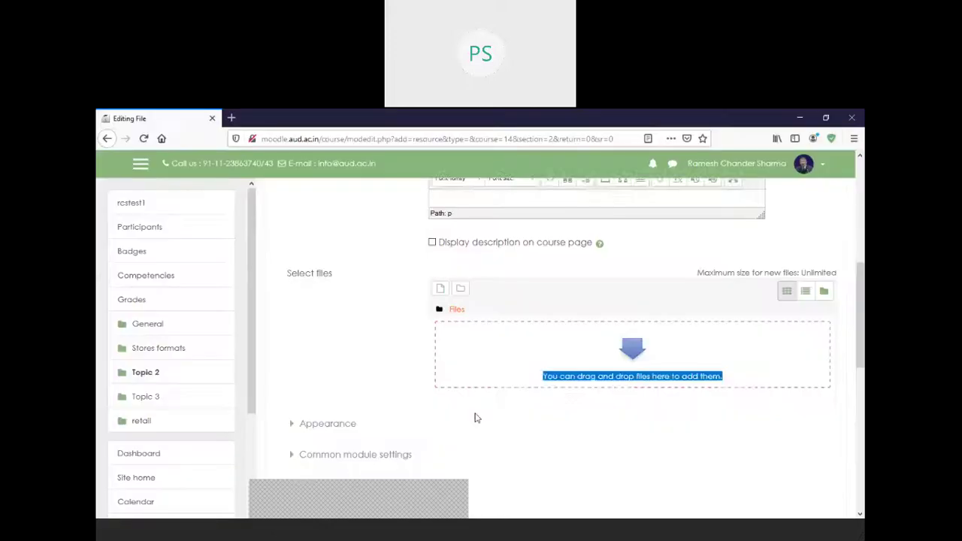
pyautogui.moveTo(474, 418); pyautogui.dragTo(563, 366)
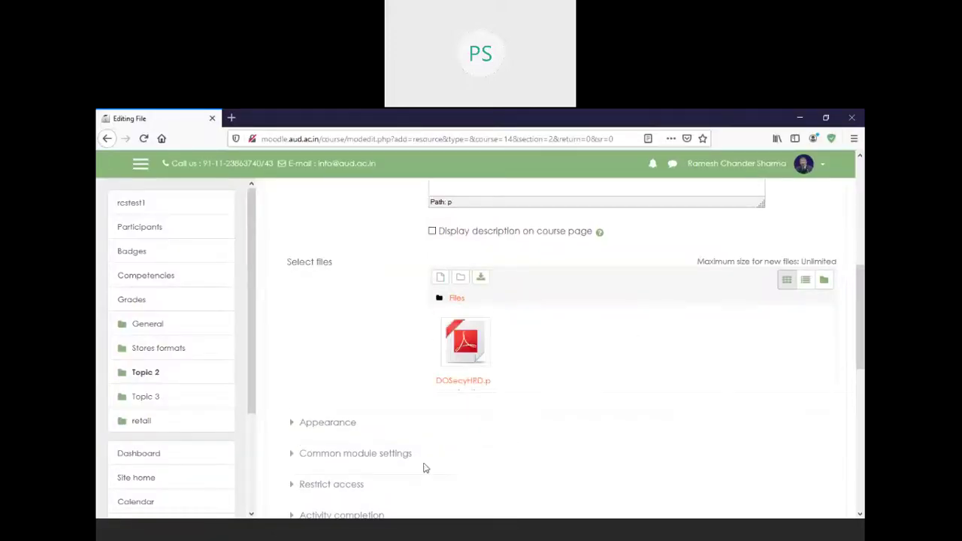
pyautogui.click(224, 531)
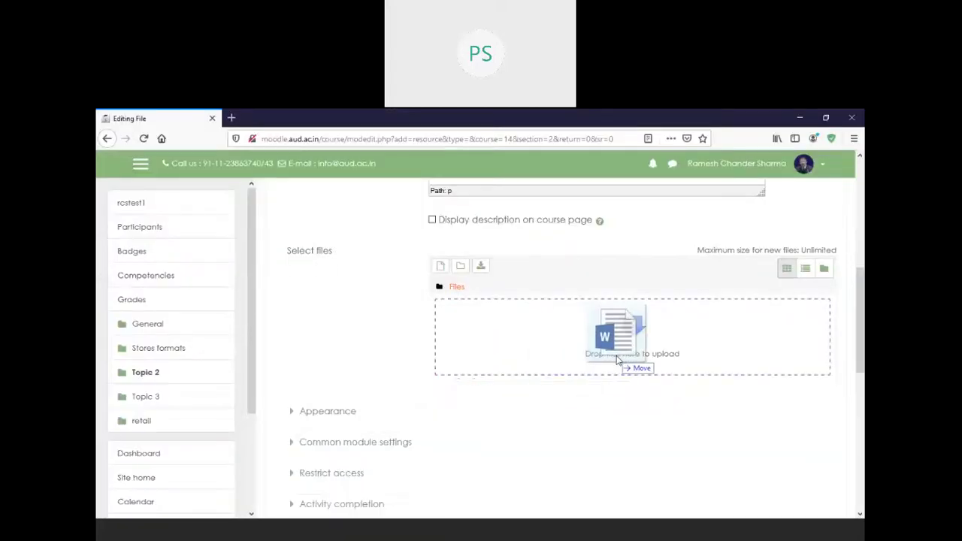
pyautogui.moveTo(617, 361); pyautogui.dragTo(617, 360)
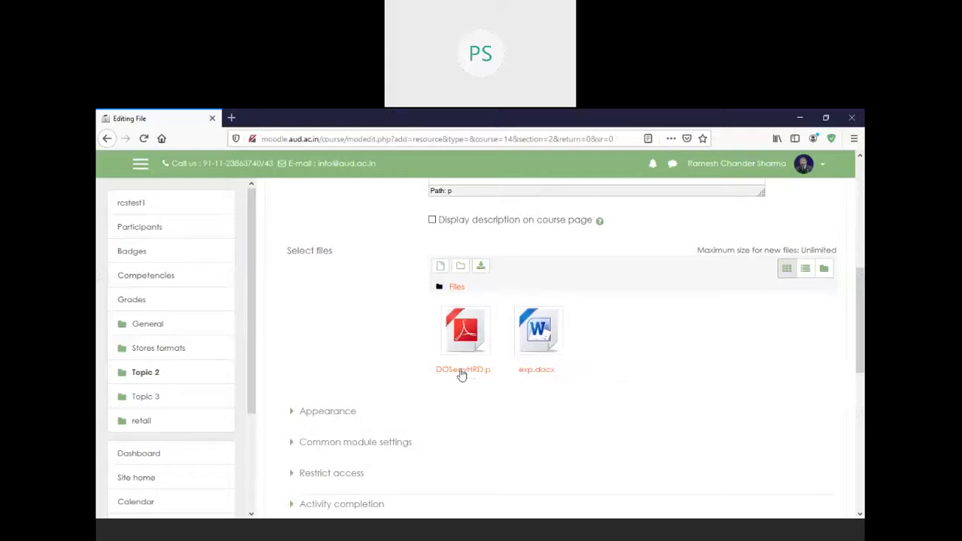
pyautogui.scroll(-4, 843, 323)
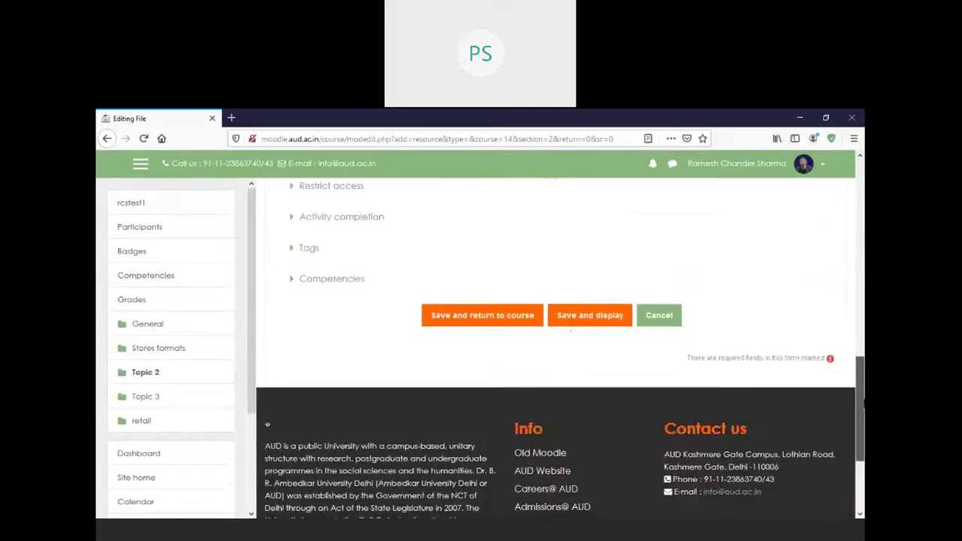
pyautogui.click(527, 324)
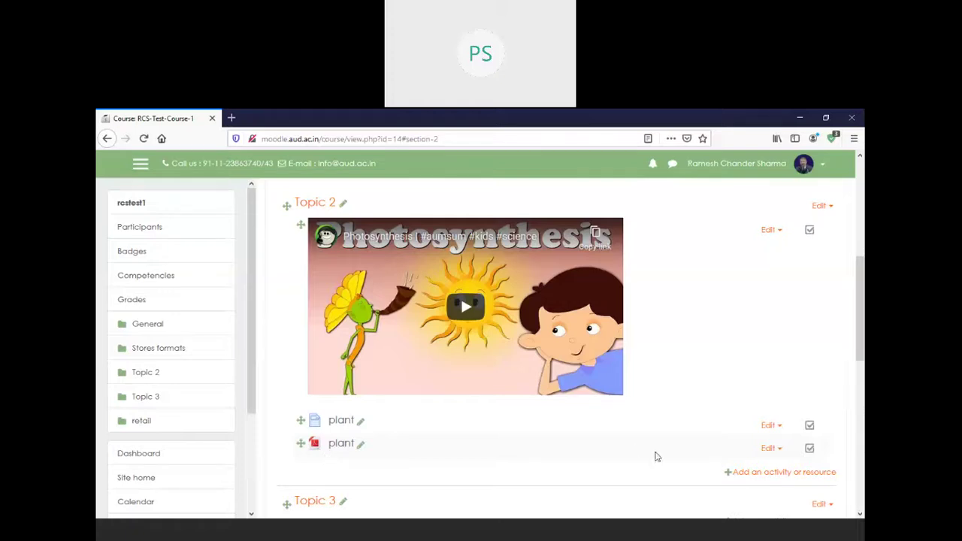
# Step: Start adding a Folder resource to Topic 2 and name it "plant"
pyautogui.click(739, 472)
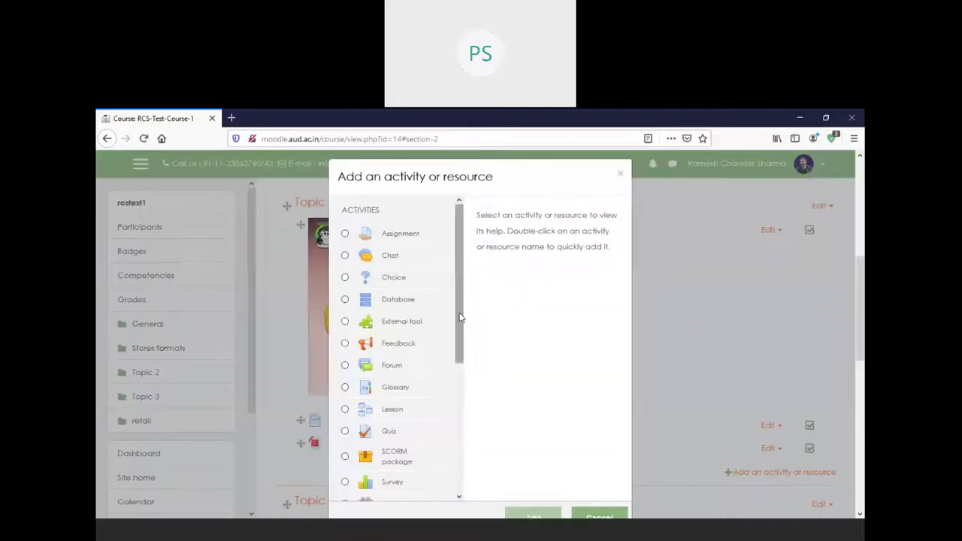
pyautogui.scroll(-5, 460, 346)
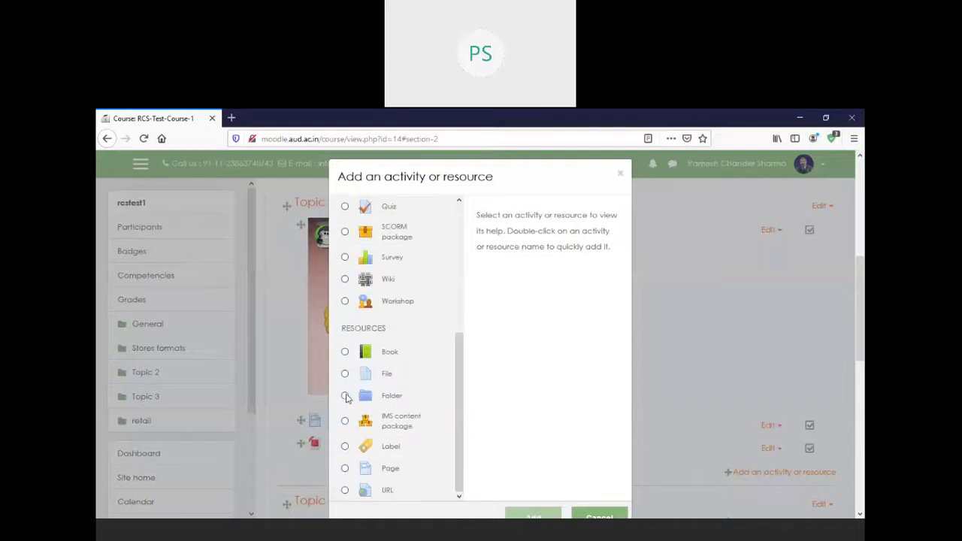
pyautogui.click(344, 396)
pyautogui.scroll(-3, 535, 423)
pyautogui.click(535, 411)
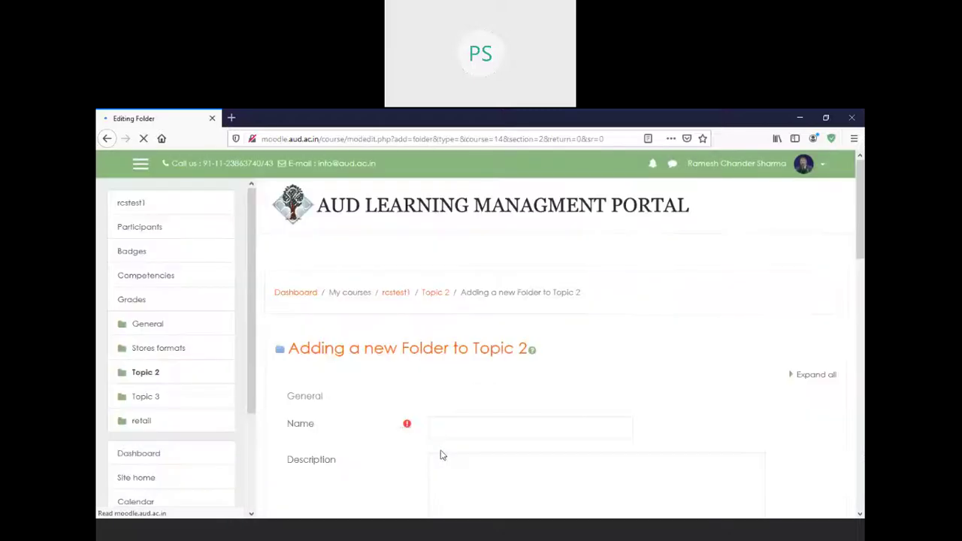
pyautogui.click(464, 430)
pyautogui.write('plant')
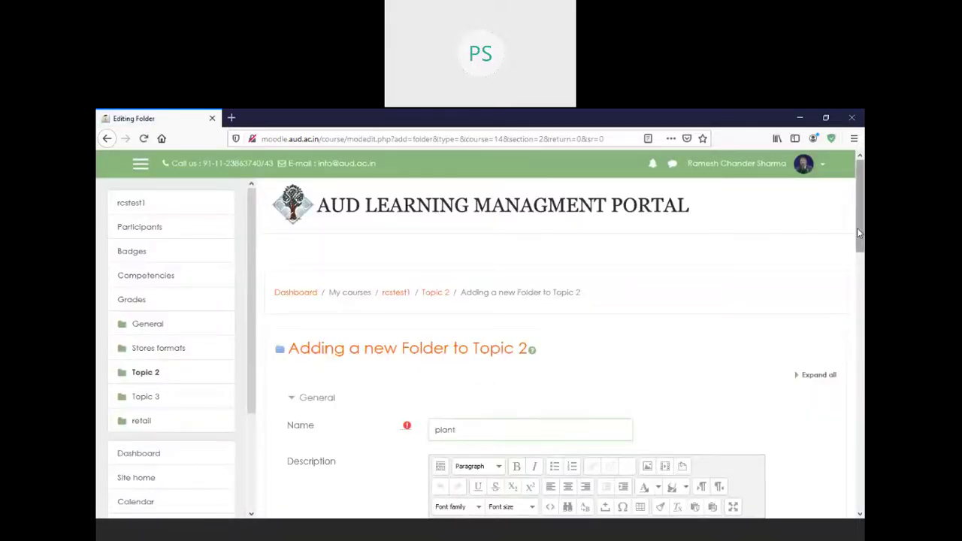
# Step: Add DOSecyHRD.pdf.pdf and exp.docx to the folder's files, and save it, returning to the course
pyautogui.moveTo(857, 228); pyautogui.dragTo(860, 322)
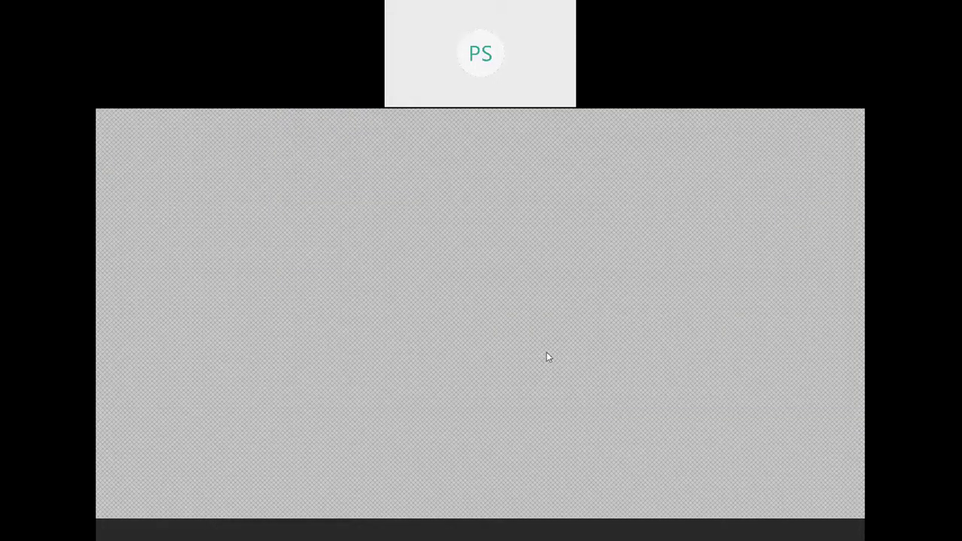
pyautogui.moveTo(281, 534); pyautogui.dragTo(527, 363)
pyautogui.moveTo(553, 343); pyautogui.dragTo(576, 324)
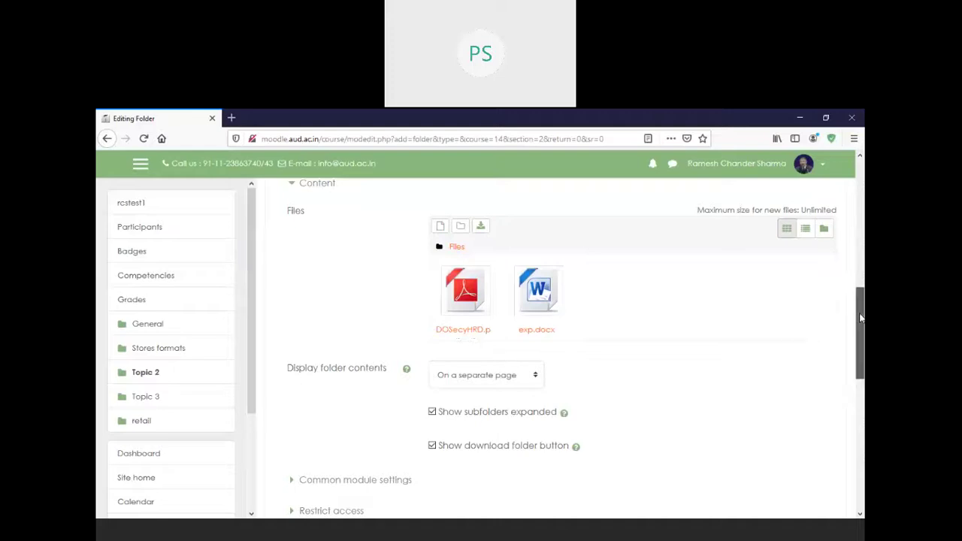
pyautogui.moveTo(859, 324); pyautogui.dragTo(859, 411)
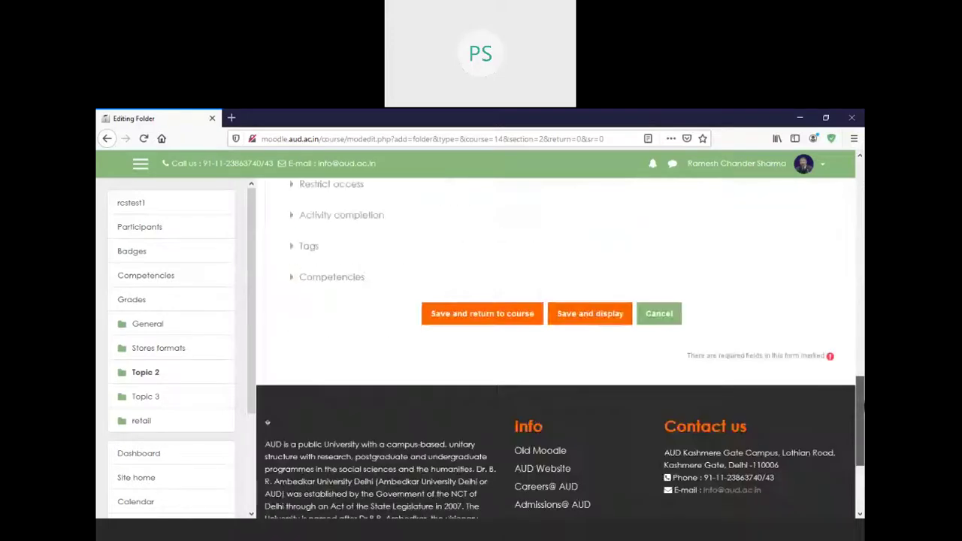
pyautogui.click(524, 319)
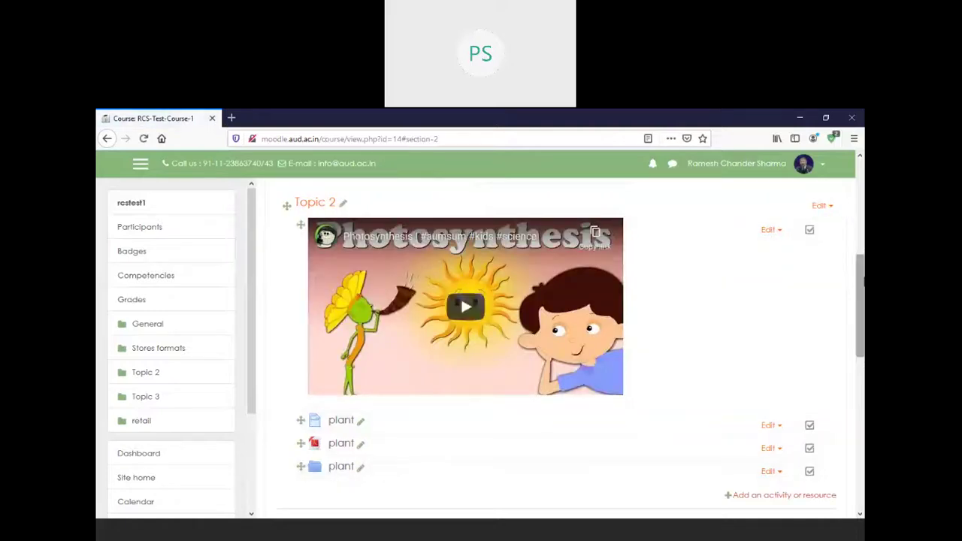
# Step: Open the plant folder in Topic 2 and try its DOSecyHRD.pdf.pdf link, dismissing the download
pyautogui.scroll(-3, 674, 340)
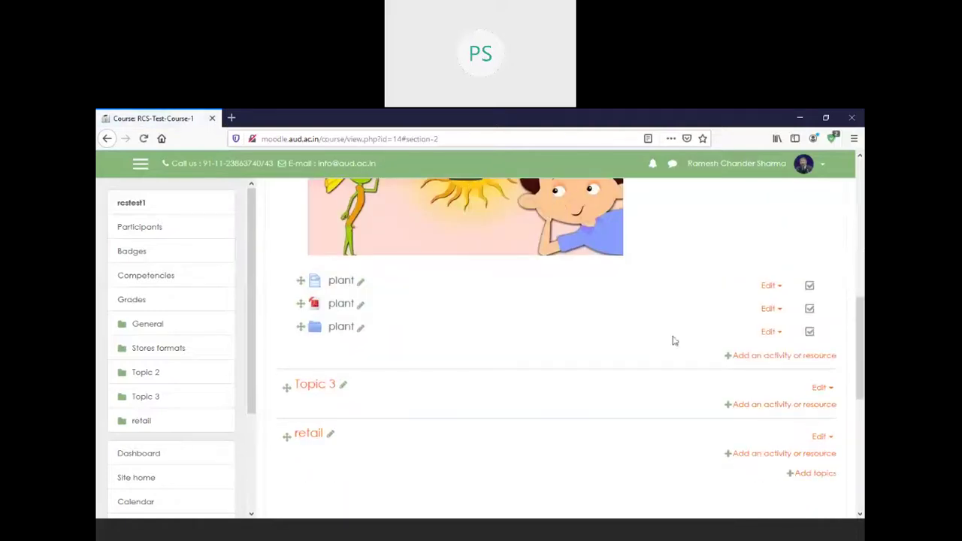
pyautogui.click(343, 331)
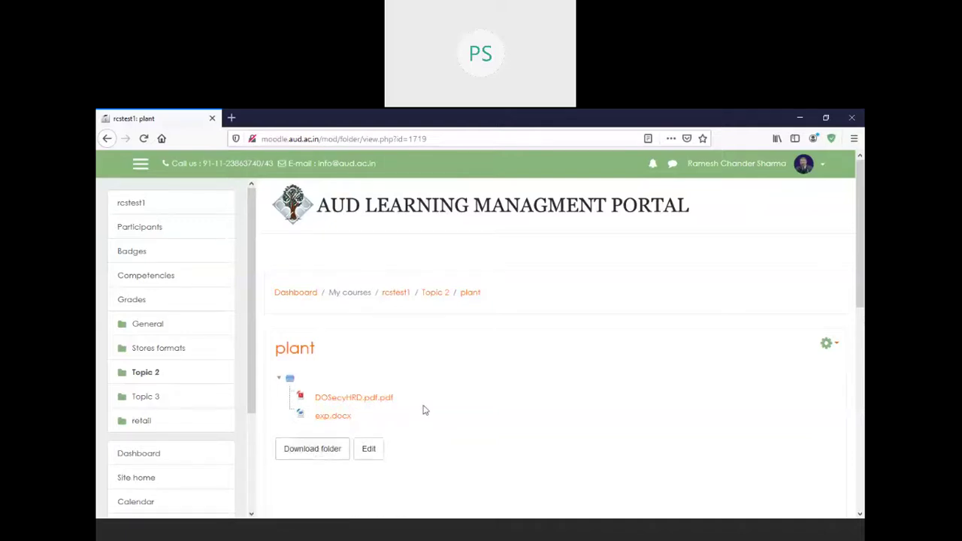
pyautogui.click(371, 401)
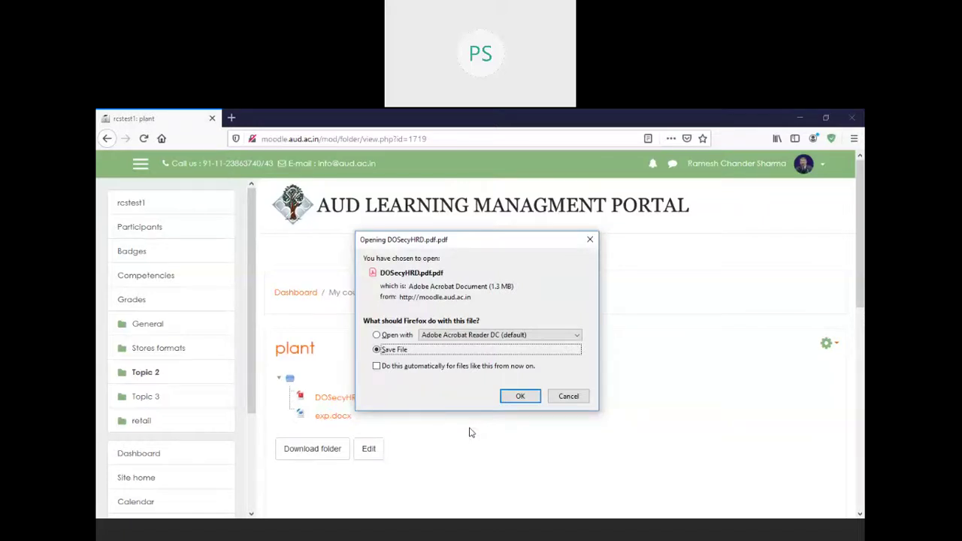
pyautogui.click(569, 397)
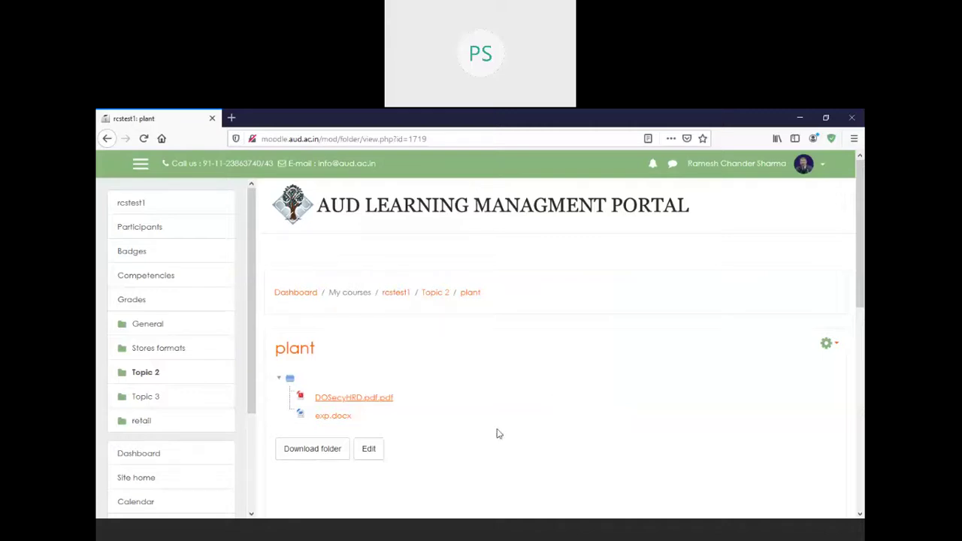
# Step: Return to the rcstest1 course and start adding a Book resource to Topic 2
pyautogui.click(401, 295)
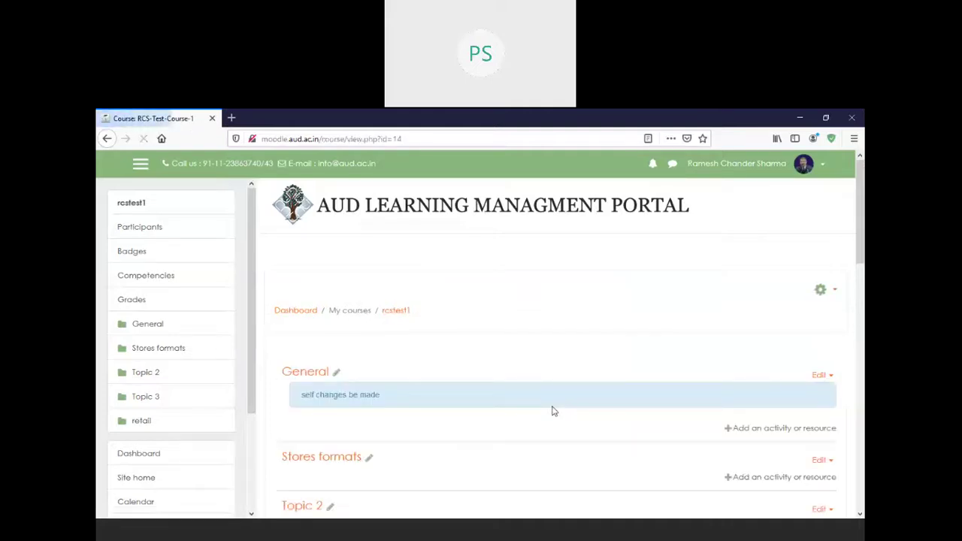
pyautogui.scroll(-8, 862, 216)
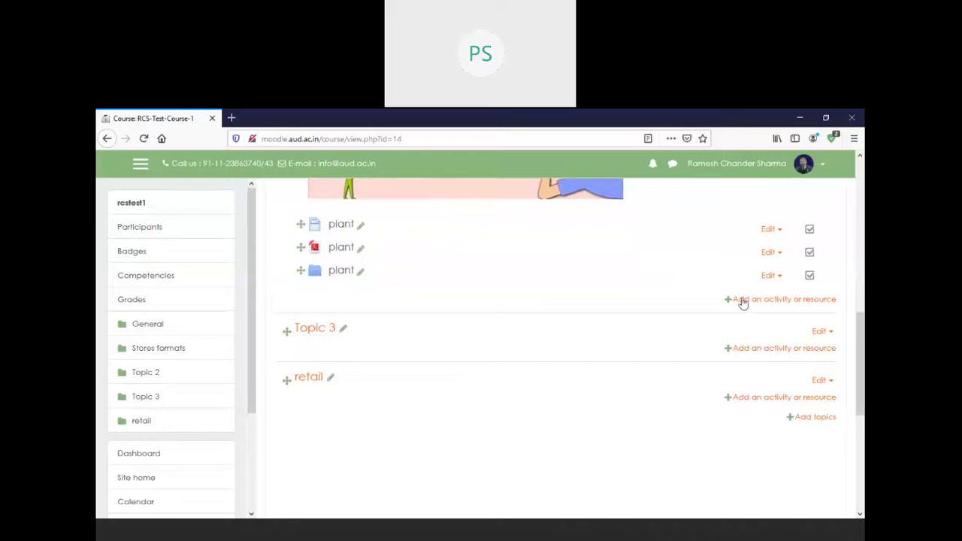
pyautogui.click(743, 301)
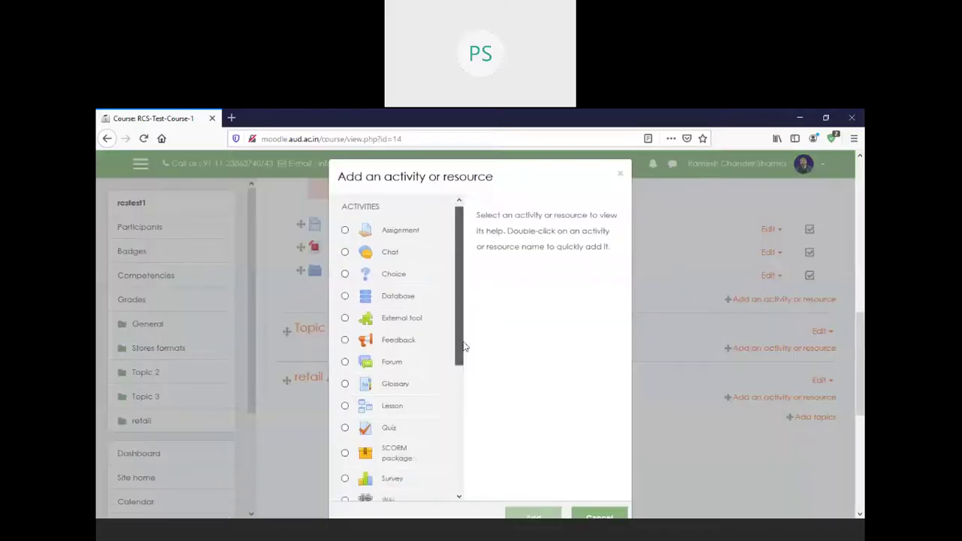
pyautogui.moveTo(462, 346); pyautogui.dragTo(471, 467)
pyautogui.click(345, 353)
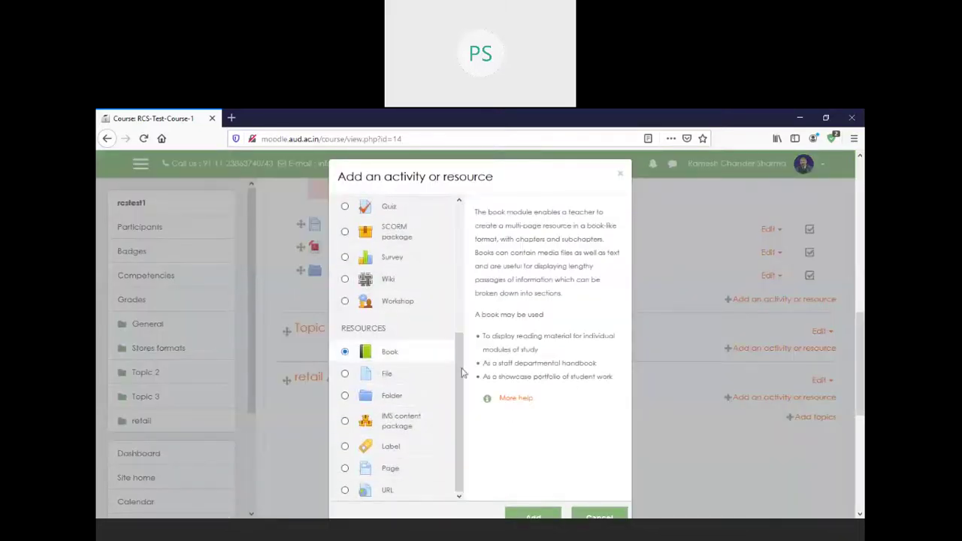
pyautogui.scroll(-2, 723, 384)
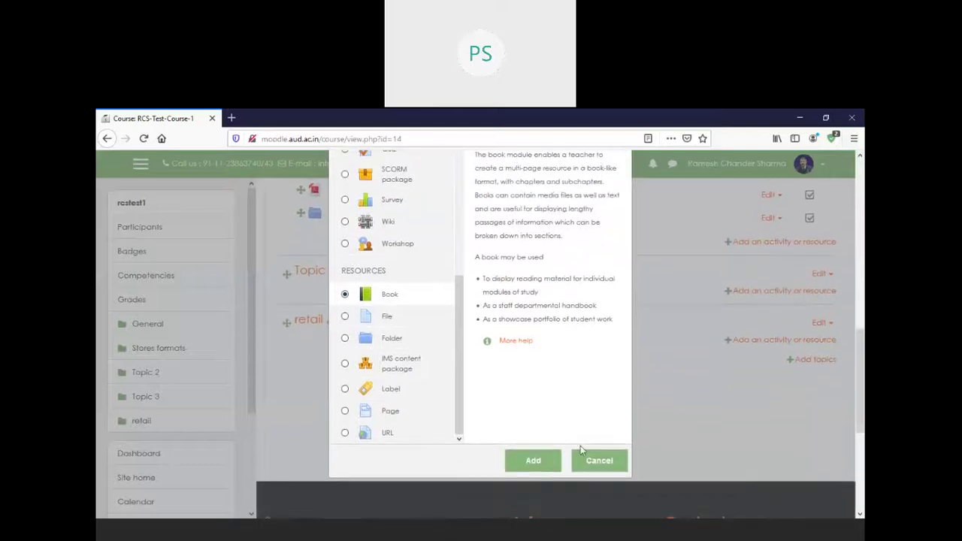
pyautogui.click(533, 460)
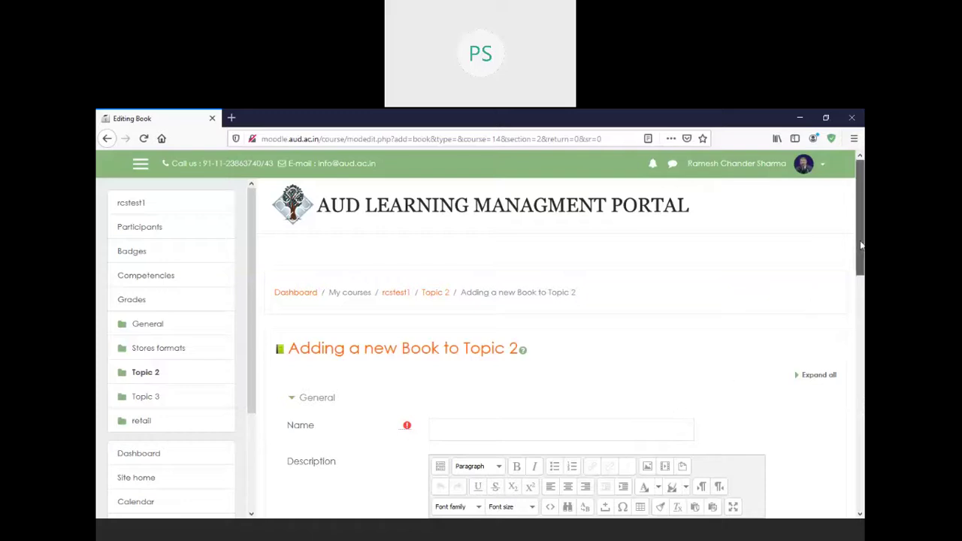
# Step: Name the new book "plant", and save and display it
pyautogui.moveTo(861, 242); pyautogui.dragTo(860, 301)
pyautogui.click(577, 241)
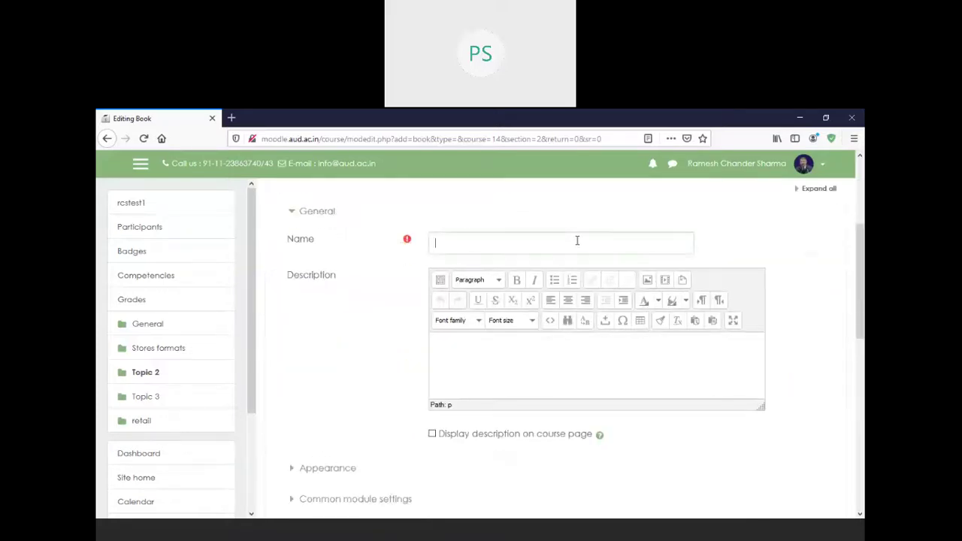
pyautogui.write('plant')
pyautogui.moveTo(861, 267); pyautogui.dragTo(862, 342)
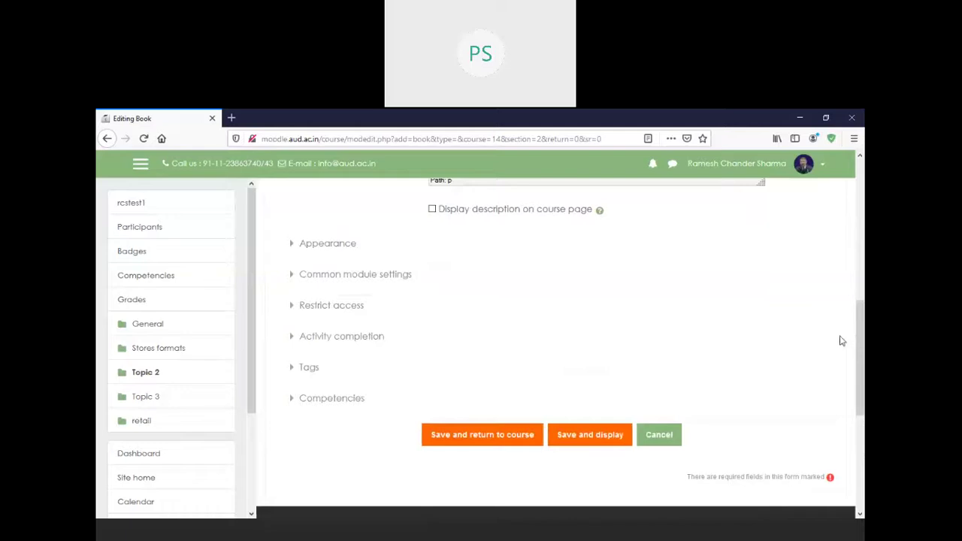
pyautogui.click(586, 442)
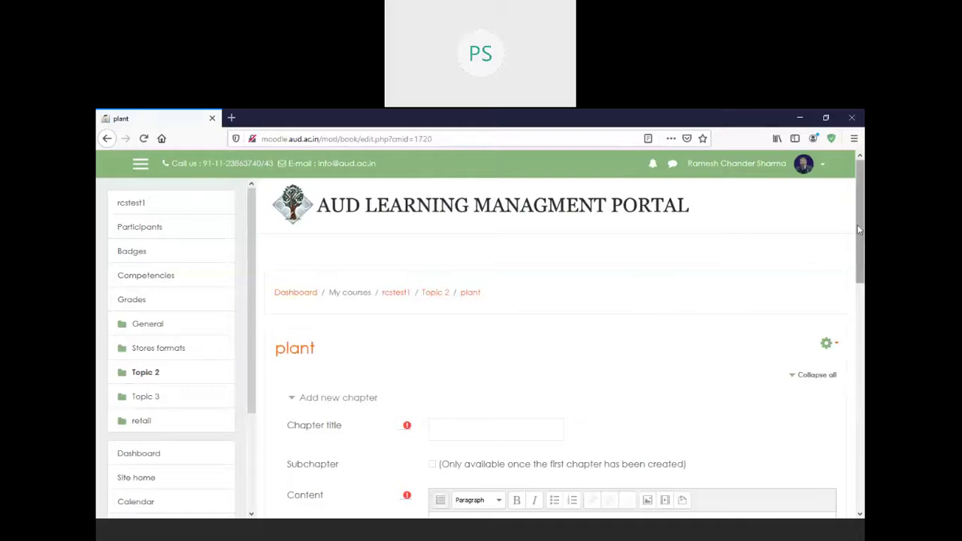
# Step: Title the book's first chapter "Stem" and enter the content text "Allt he plants ahvea a stem"
pyautogui.moveTo(857, 224); pyautogui.dragTo(856, 290)
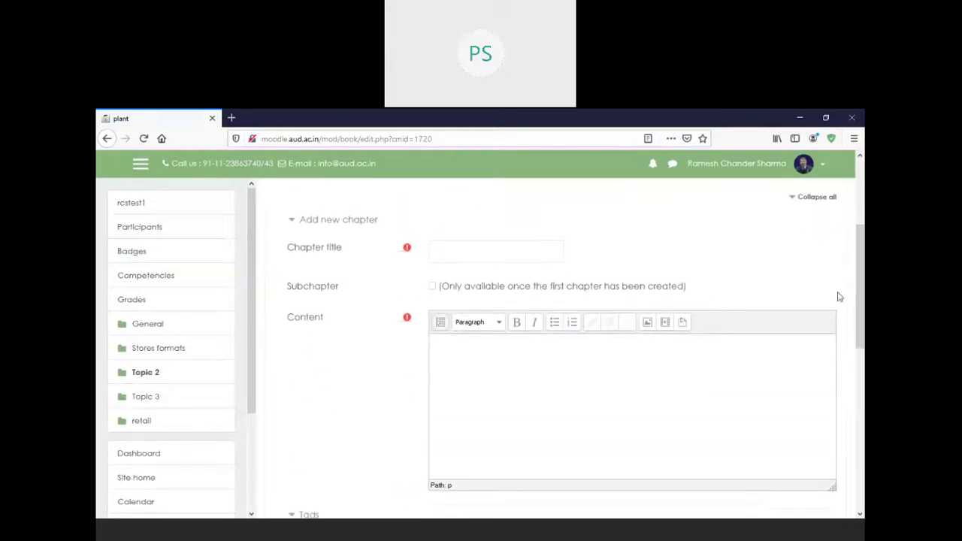
pyautogui.click(487, 255)
pyautogui.write('Stem')
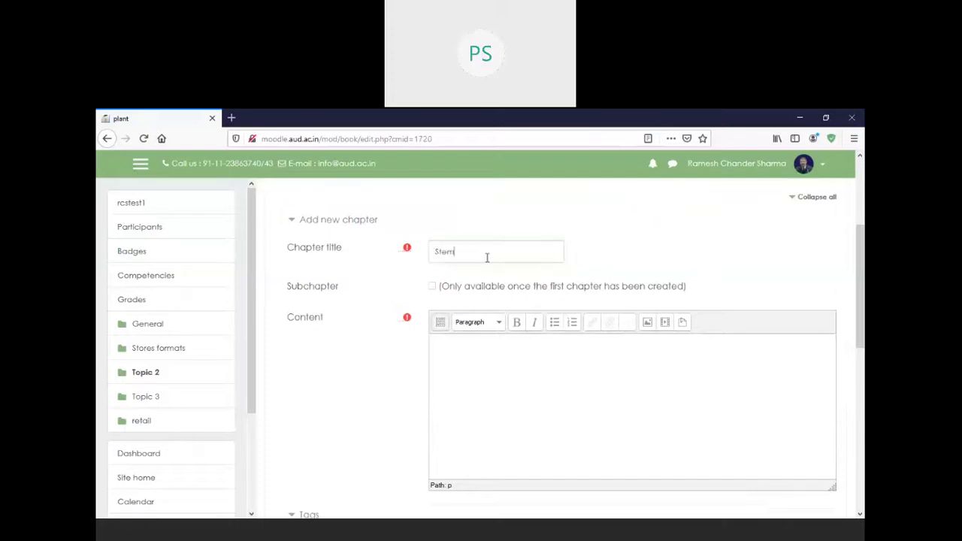
pyautogui.click(529, 363)
pyautogui.write('Allt he')
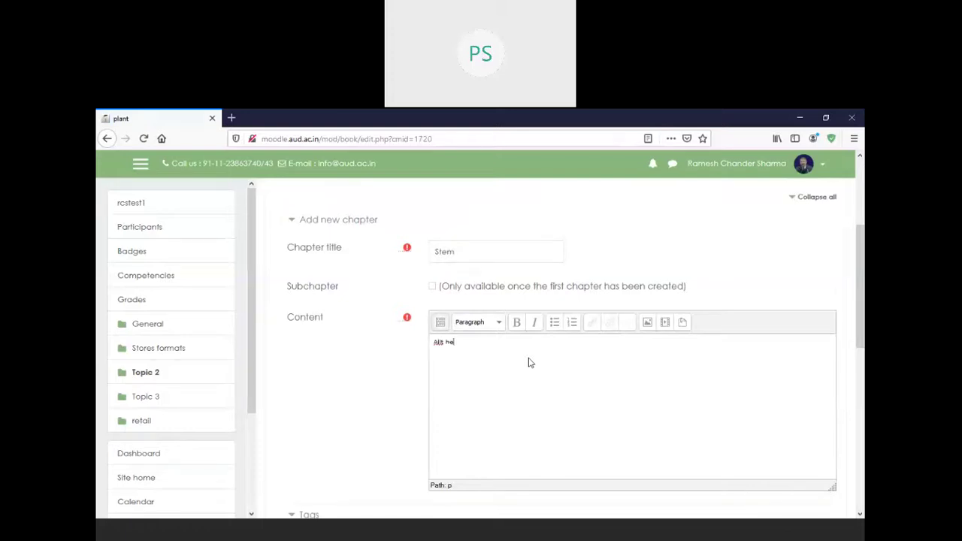
pyautogui.write(' plants alwas a stem')
# Step: Insert the leaf and sunlight diagram from the computer below the chapter text, and save the chapter
pyautogui.click(218, 536)
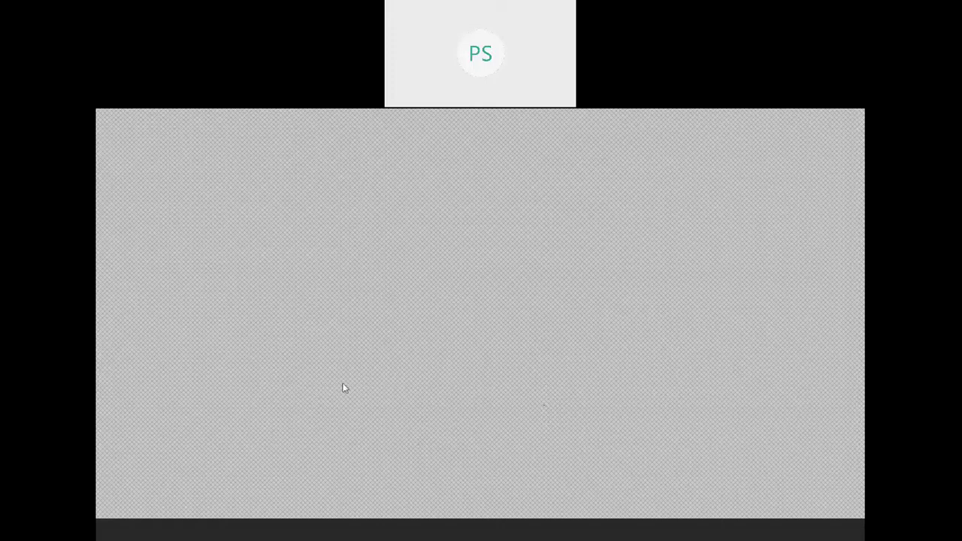
pyautogui.click(284, 535)
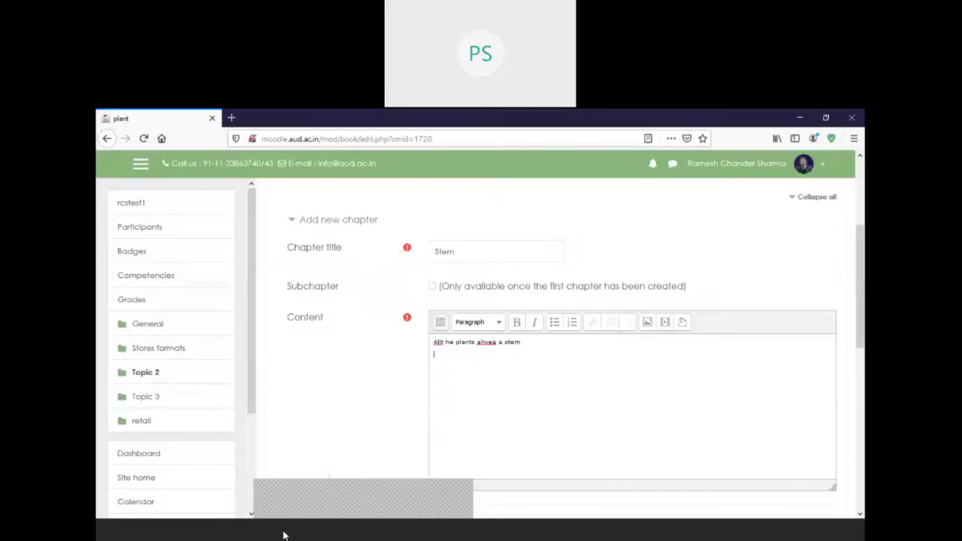
pyautogui.moveTo(285, 535); pyautogui.dragTo(569, 423)
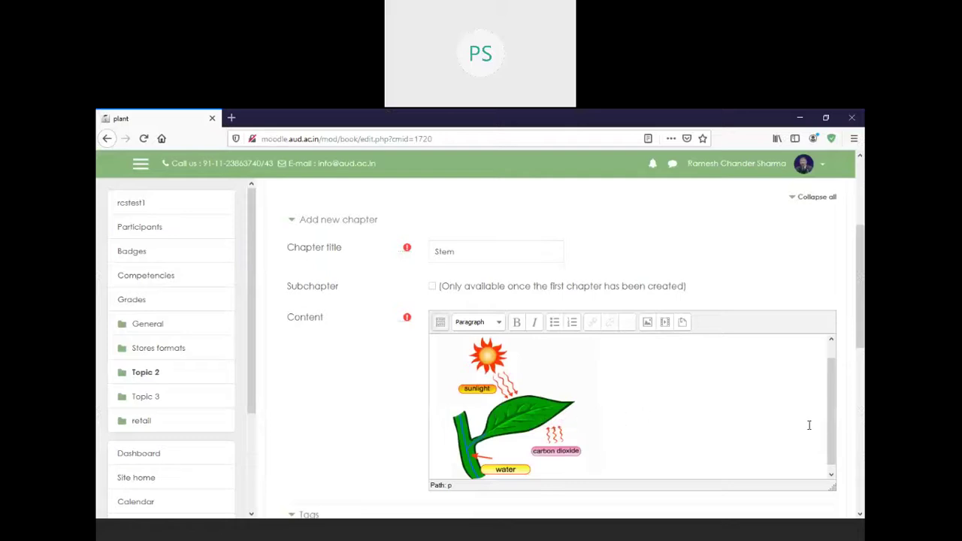
pyautogui.scroll(-5, 809, 426)
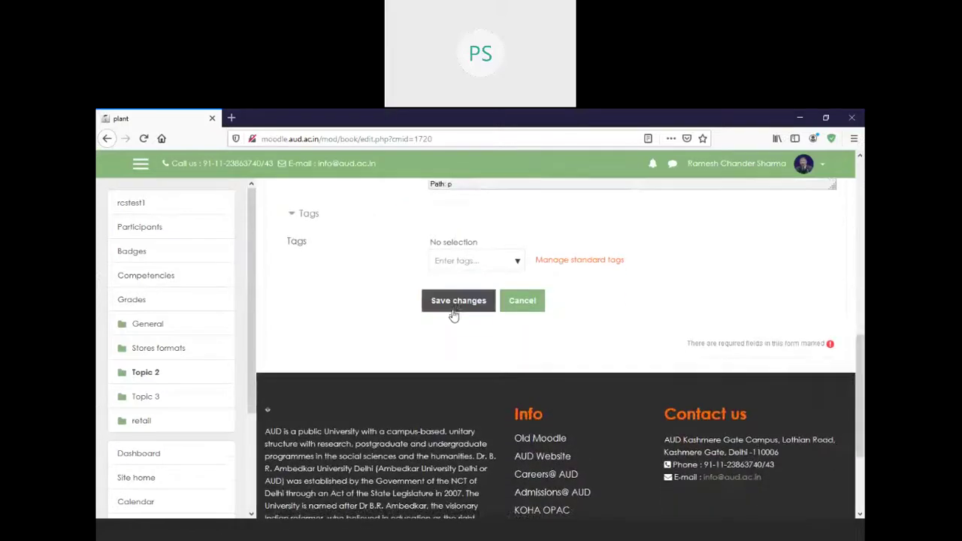
pyautogui.click(461, 312)
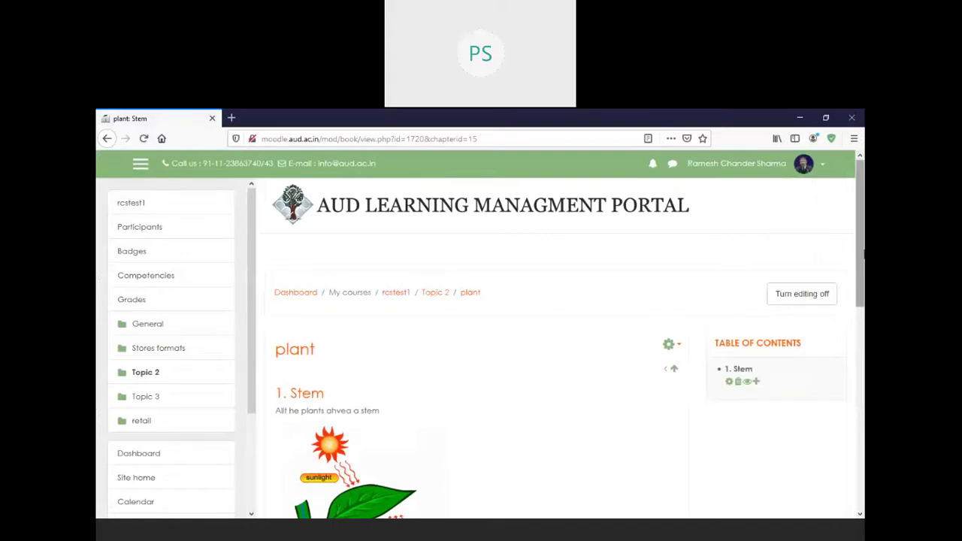
# Step: Add a chapter after Stem titled "Root" with the content text "Roots bring food from earth to upper parts of plant"
pyautogui.scroll(-2, 395, 331)
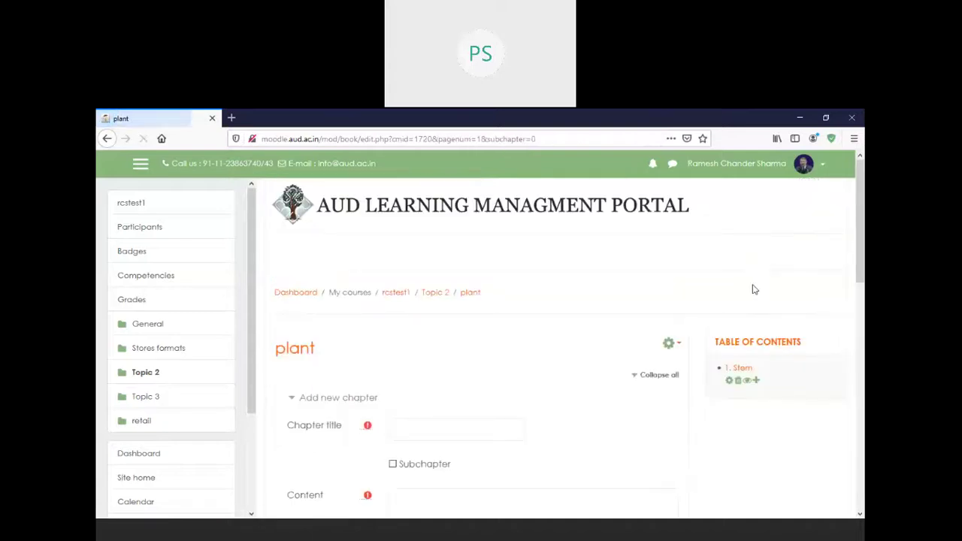
pyautogui.click(446, 429)
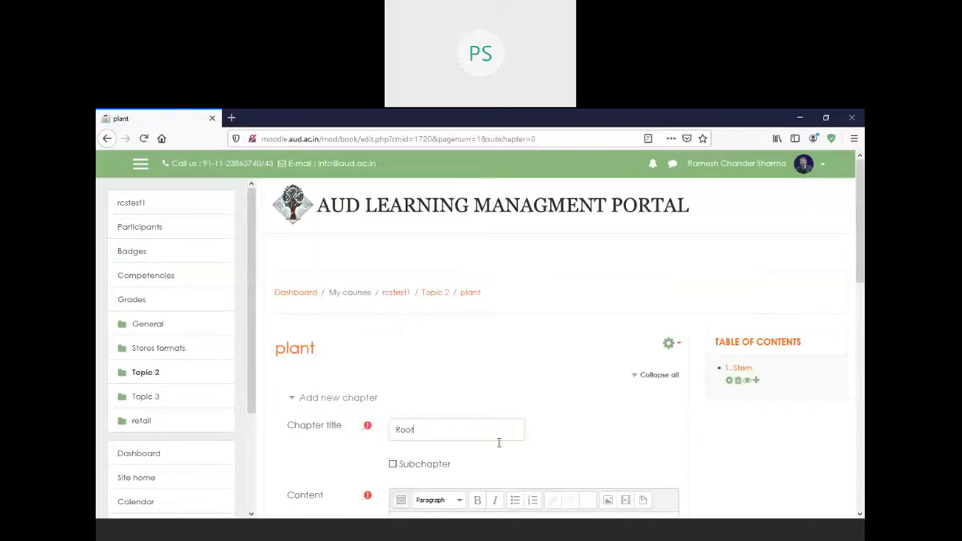
pyautogui.scroll(-5, 616, 440)
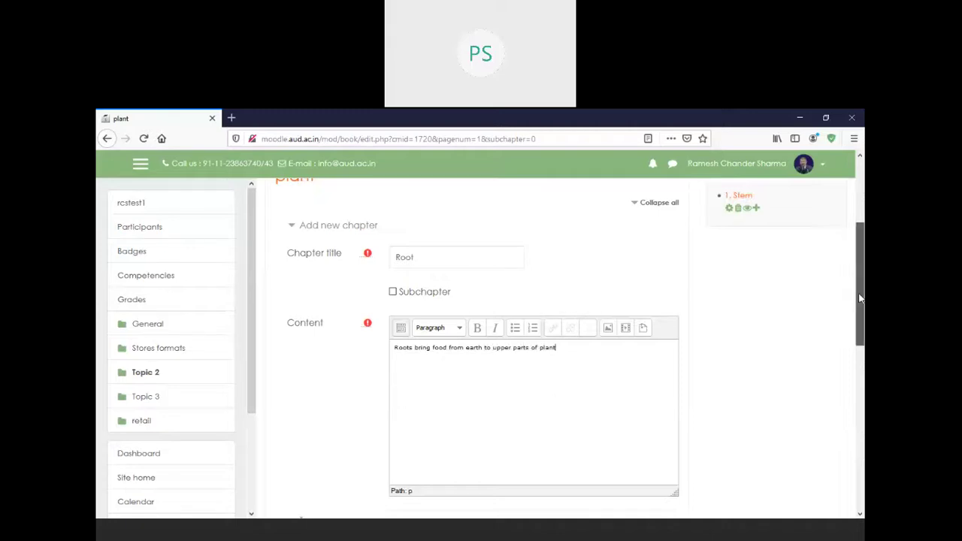
# Step: In the Root chapter's content, make "from earth to" bold and "upper parts of plant" italic
pyautogui.moveTo(861, 305); pyautogui.dragTo(862, 324)
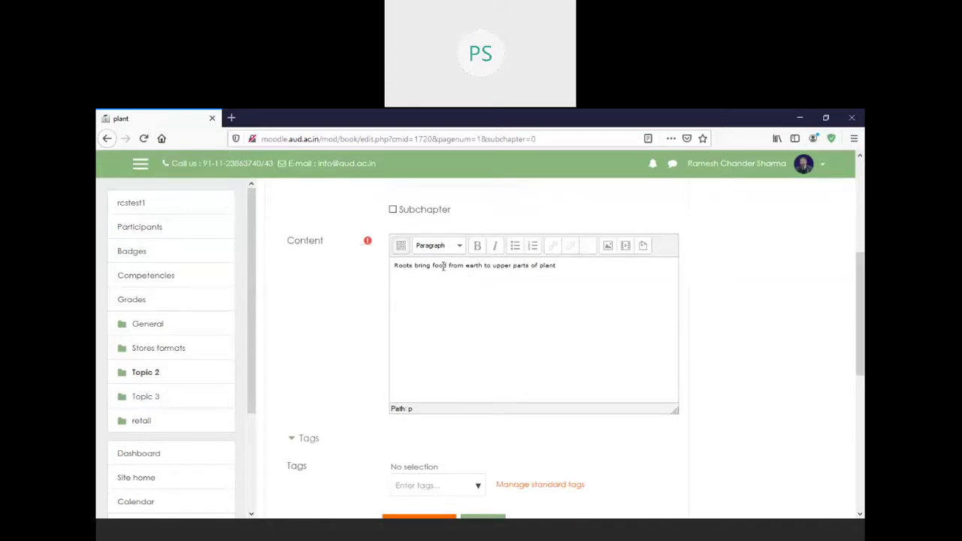
pyautogui.moveTo(443, 266); pyautogui.dragTo(562, 267)
pyautogui.click(477, 246)
pyautogui.click(504, 268)
pyautogui.click(494, 245)
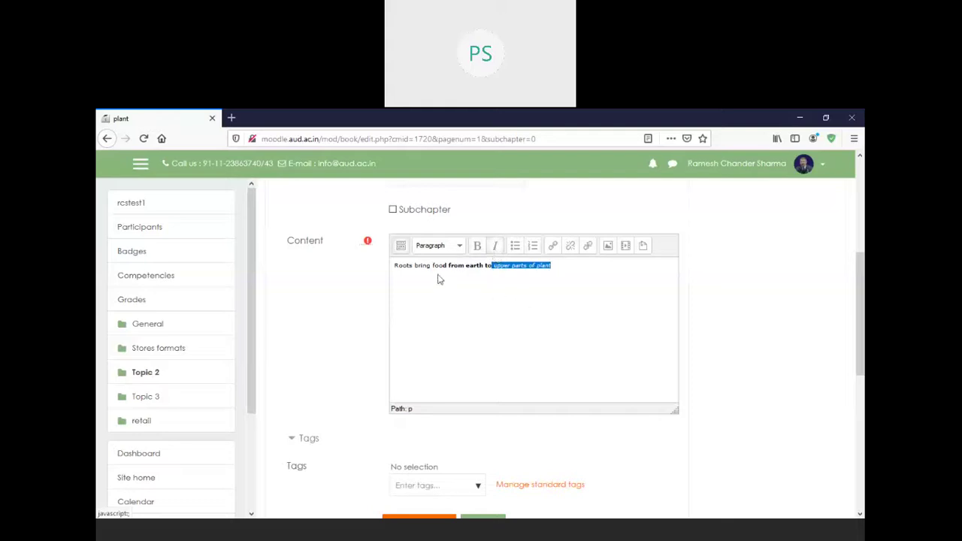
# Step: Format the Root chapter's sentence as a bulleted Heading 1 line, and save the chapter
pyautogui.moveTo(416, 266); pyautogui.dragTo(451, 267)
pyautogui.click(515, 245)
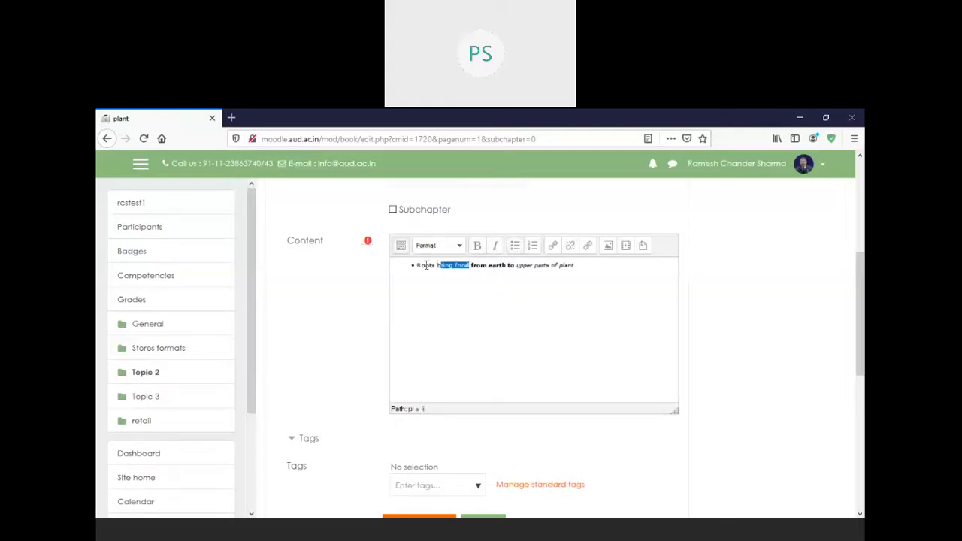
pyautogui.moveTo(416, 265); pyautogui.dragTo(568, 267)
pyautogui.click(457, 245)
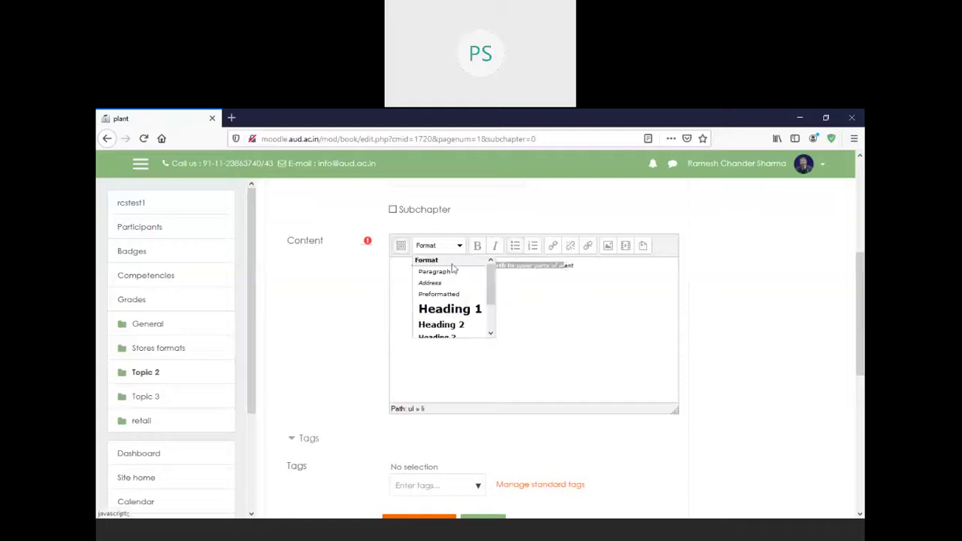
pyautogui.scroll(-3, 488, 319)
pyautogui.scroll(2, 462, 303)
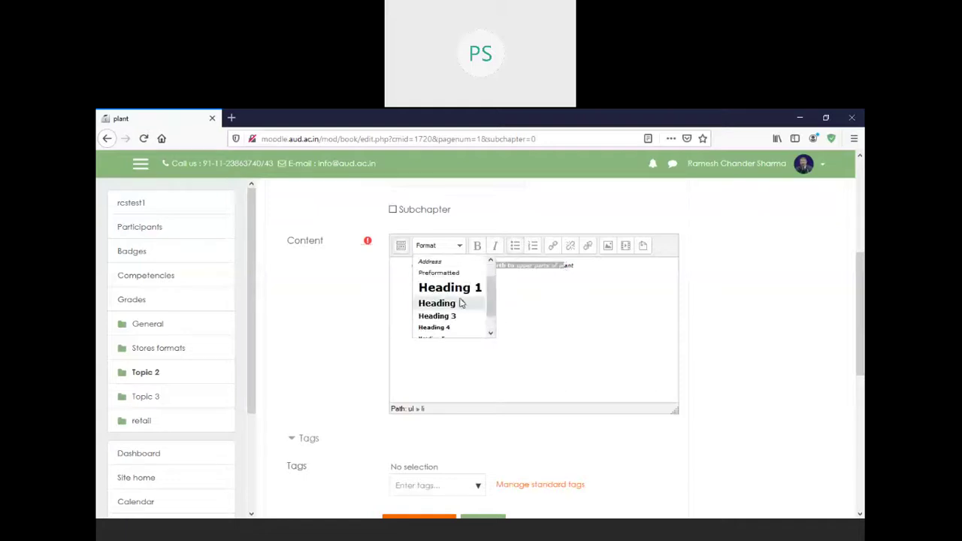
pyautogui.click(451, 287)
pyautogui.click(526, 315)
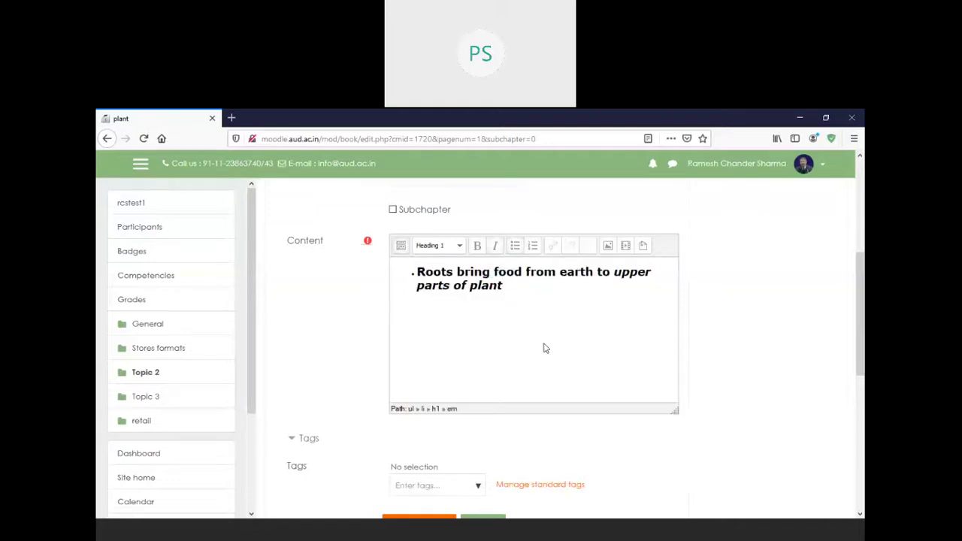
pyautogui.moveTo(860, 331); pyautogui.dragTo(861, 427)
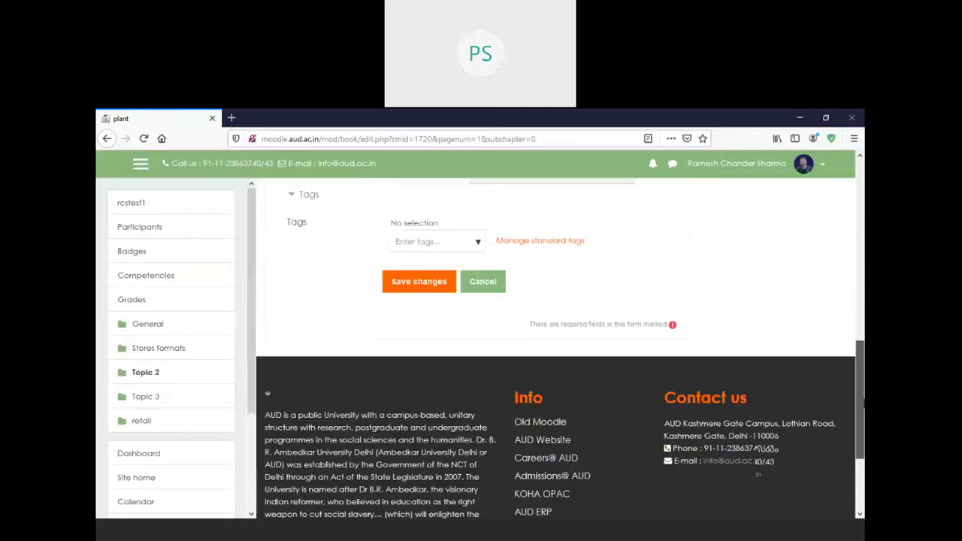
pyautogui.click(419, 275)
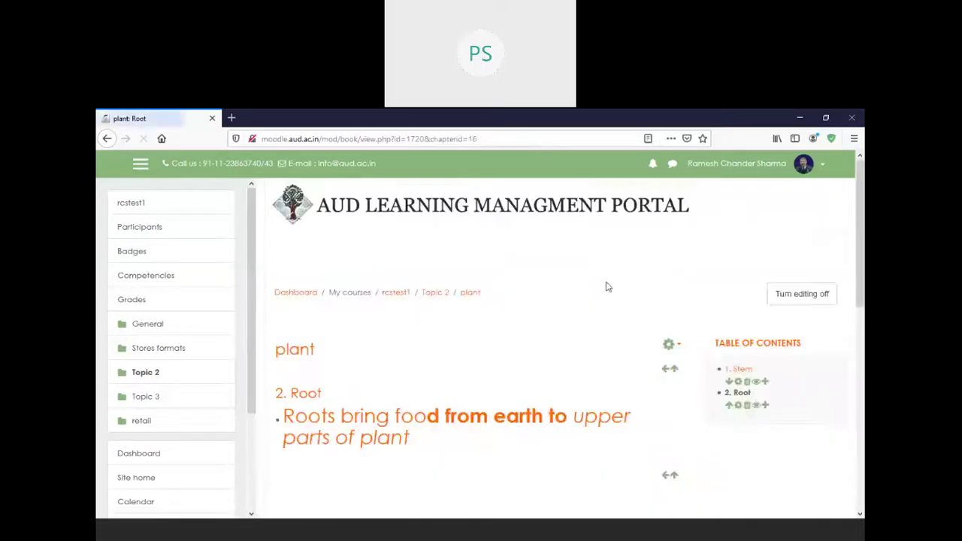
# Step: Start a new chapter after Root, title it "Flower" and mark it as a subchapter
pyautogui.click(765, 406)
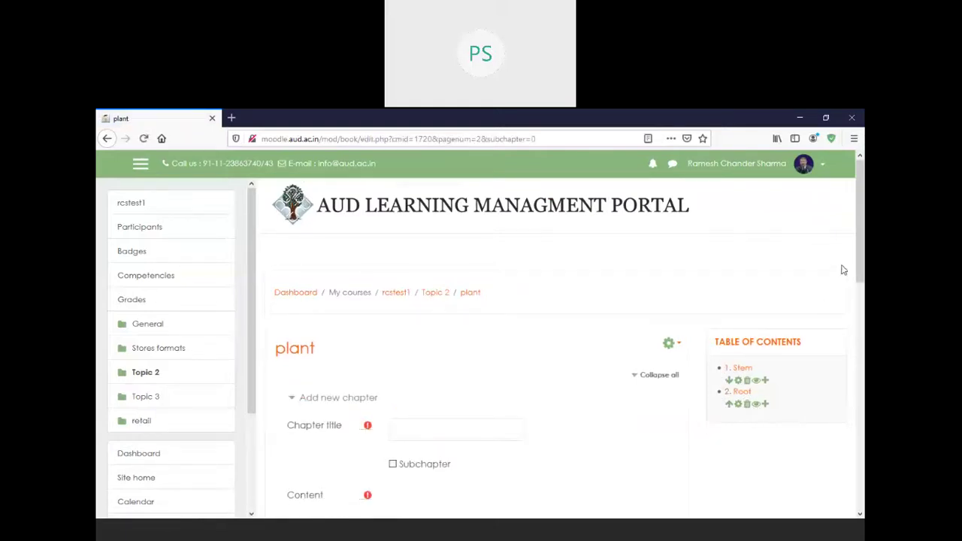
pyautogui.scroll(-3, 858, 256)
pyautogui.click(451, 324)
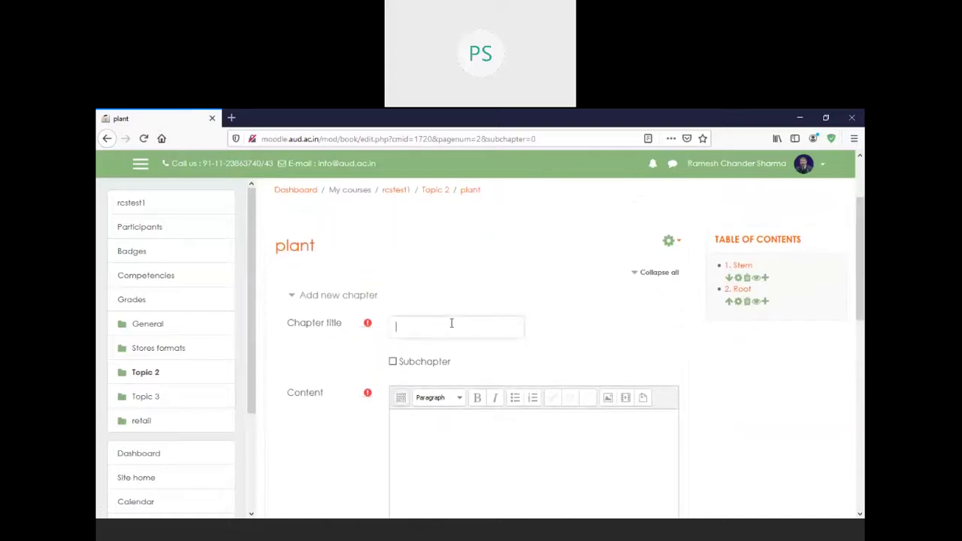
pyautogui.write('Flower')
pyautogui.click(393, 363)
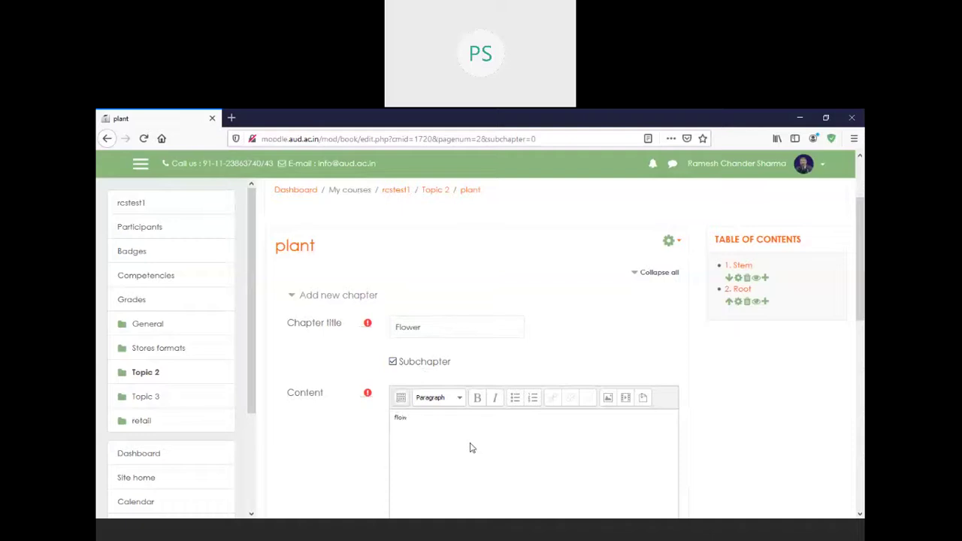
# Step: Enter "flower have pollengrains" as the Flower subchapter's content and save it
pyautogui.write('have')
pyautogui.write('pollengrains')
pyautogui.moveTo(857, 240); pyautogui.dragTo(857, 358)
pyautogui.click(432, 351)
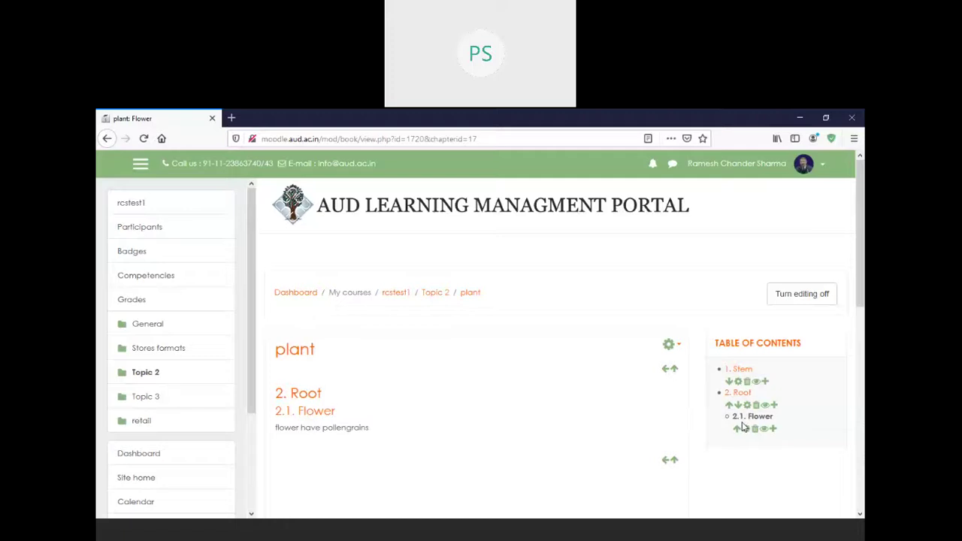
# Step: Go back to the rcstest1 course, open the plant book from Topic 2 and page from Stem to Root
pyautogui.click(397, 295)
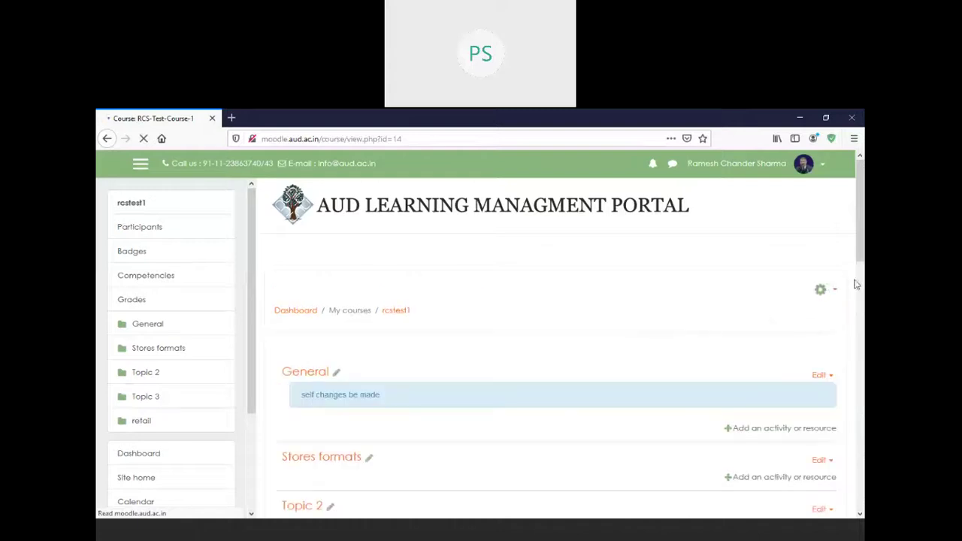
pyautogui.scroll(-6, 861, 235)
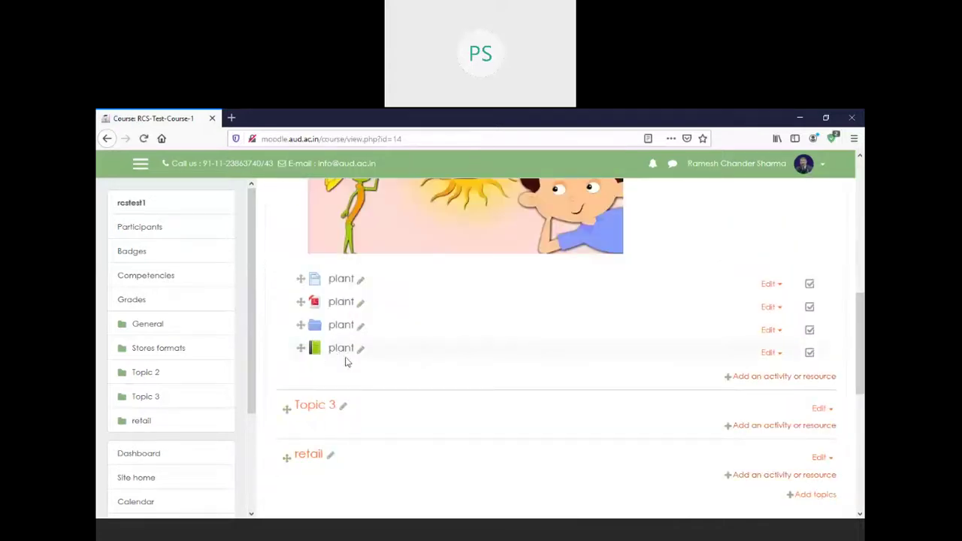
pyautogui.click(345, 352)
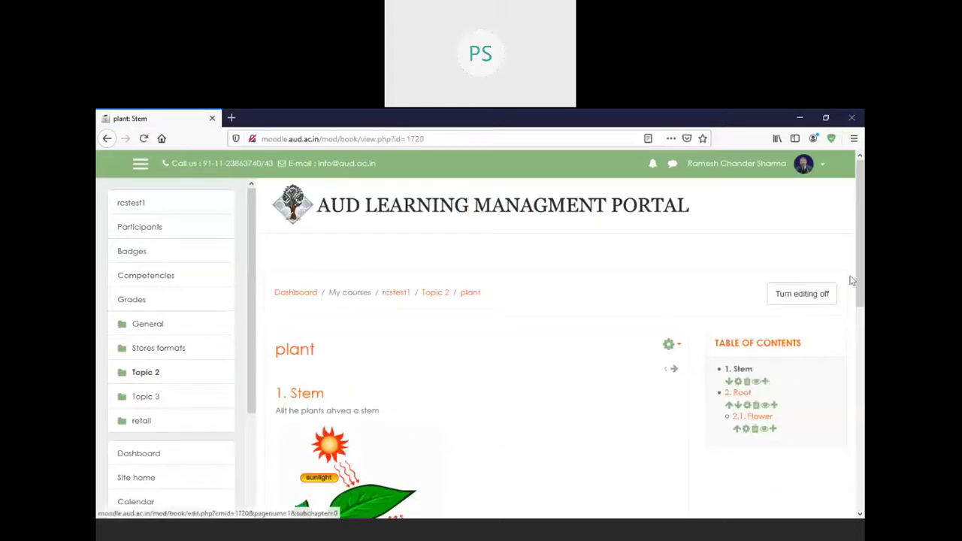
pyautogui.scroll(-1, 481, 338)
pyautogui.scroll(-3, 827, 312)
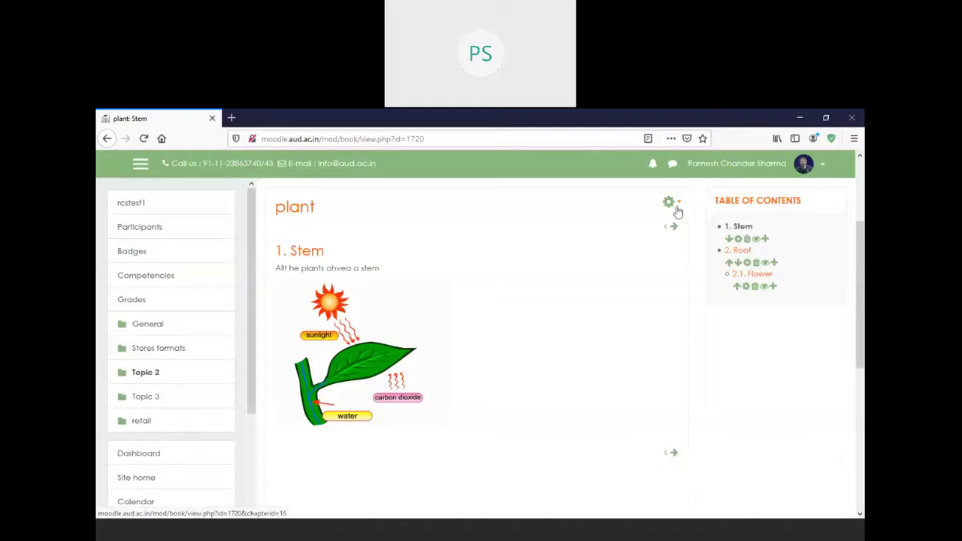
pyautogui.click(675, 454)
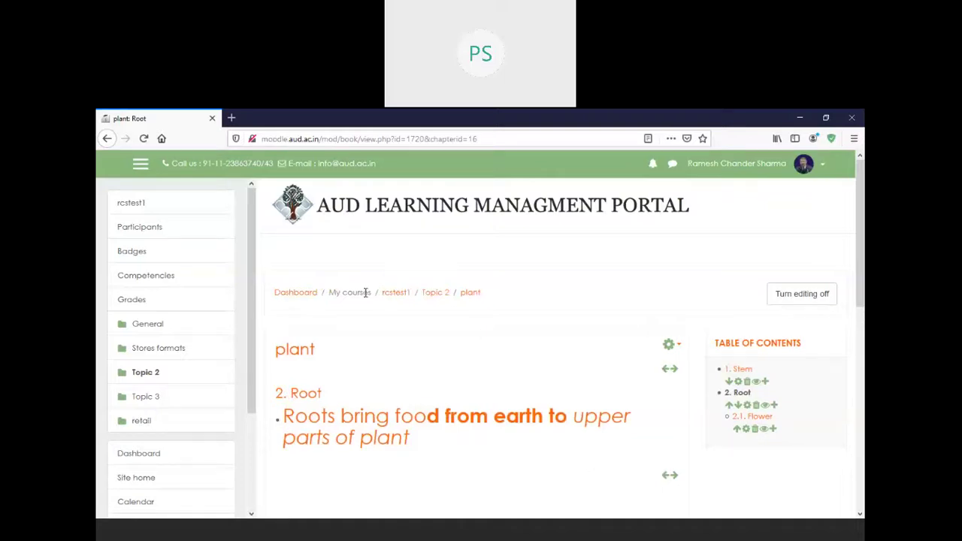
# Step: Return to the rcstest1 course and start adding a Forum activity to Topic 2
pyautogui.click(396, 292)
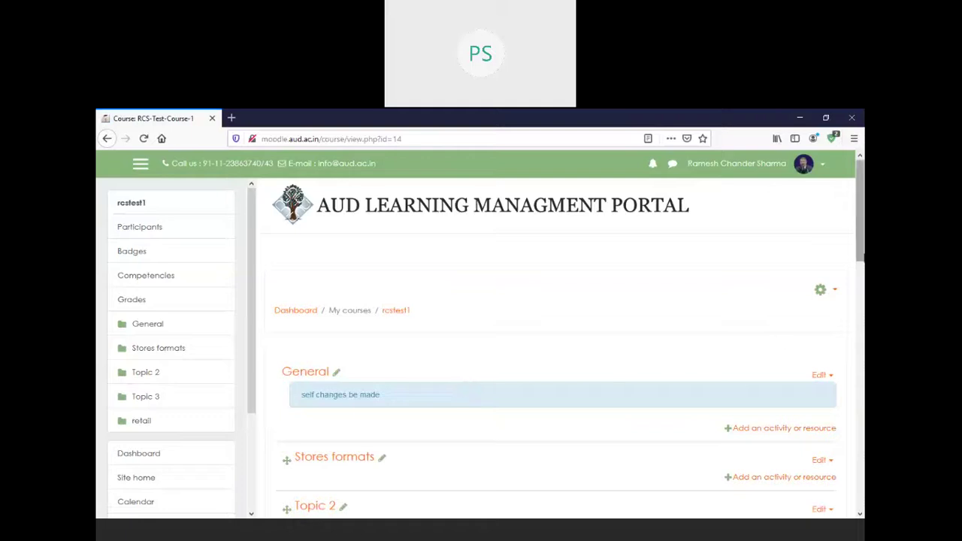
pyautogui.moveTo(858, 247); pyautogui.dragTo(862, 410)
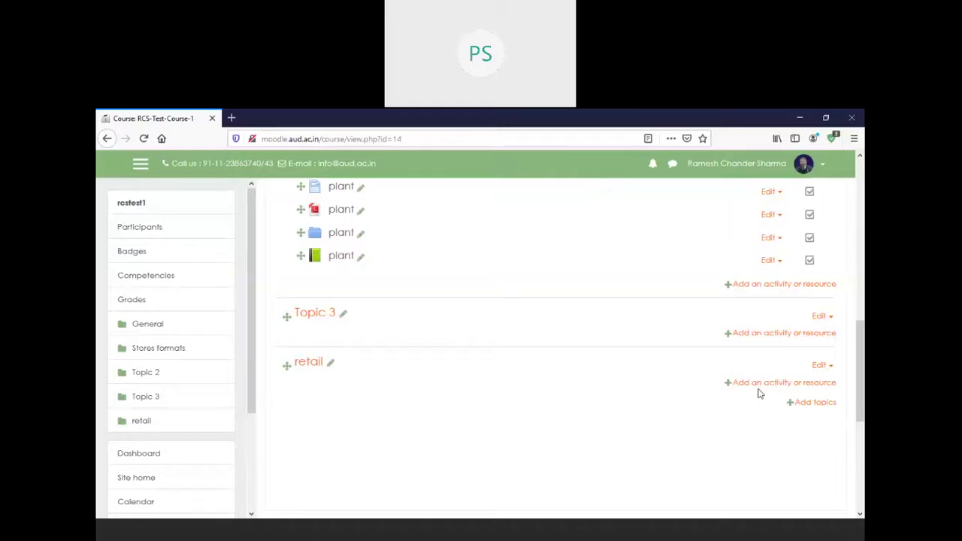
pyautogui.click(745, 288)
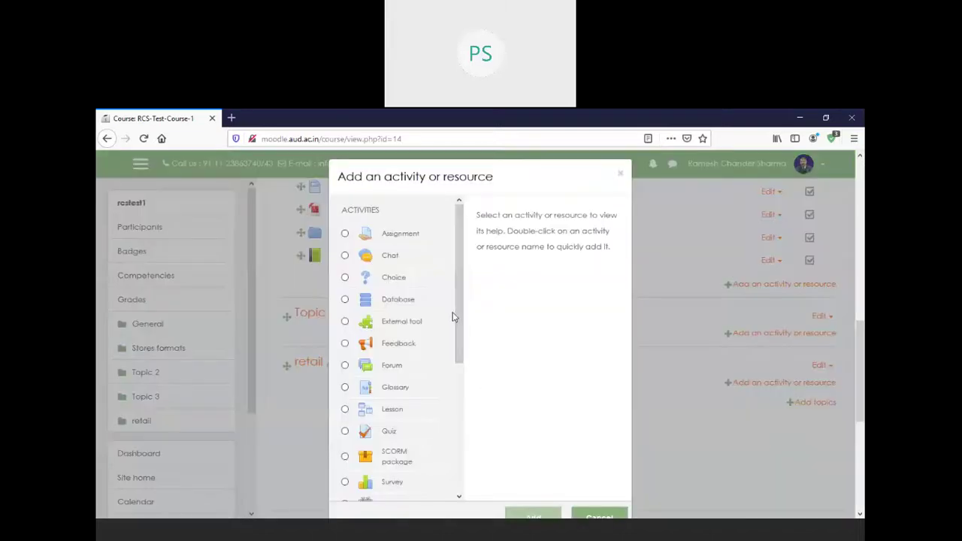
pyautogui.moveTo(458, 311); pyautogui.dragTo(464, 292)
pyautogui.click(345, 366)
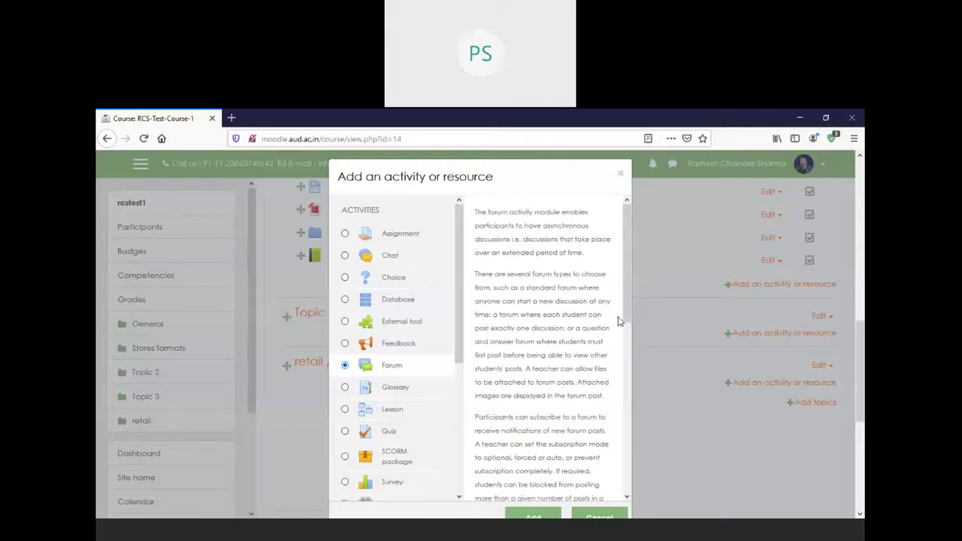
pyautogui.moveTo(626, 304); pyautogui.dragTo(627, 318)
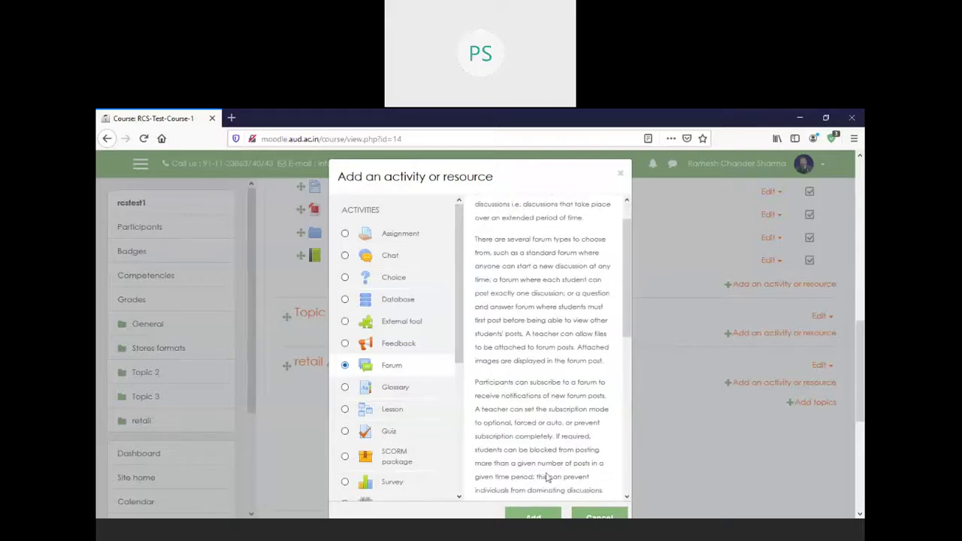
pyautogui.click(533, 518)
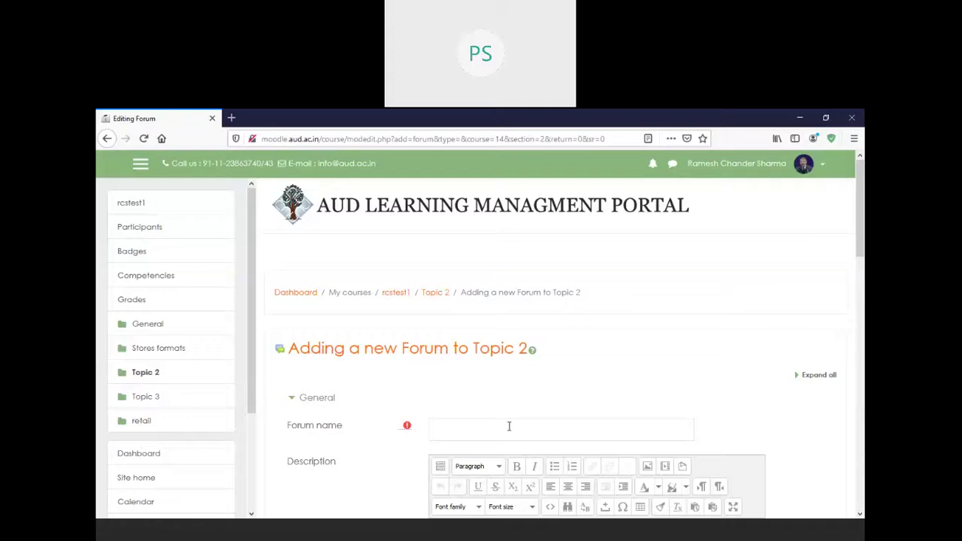
# Step: Name the forum "What are functions of Stem?" and enter the description "pl explain in 30 words"
pyautogui.scroll(-2, 857, 226)
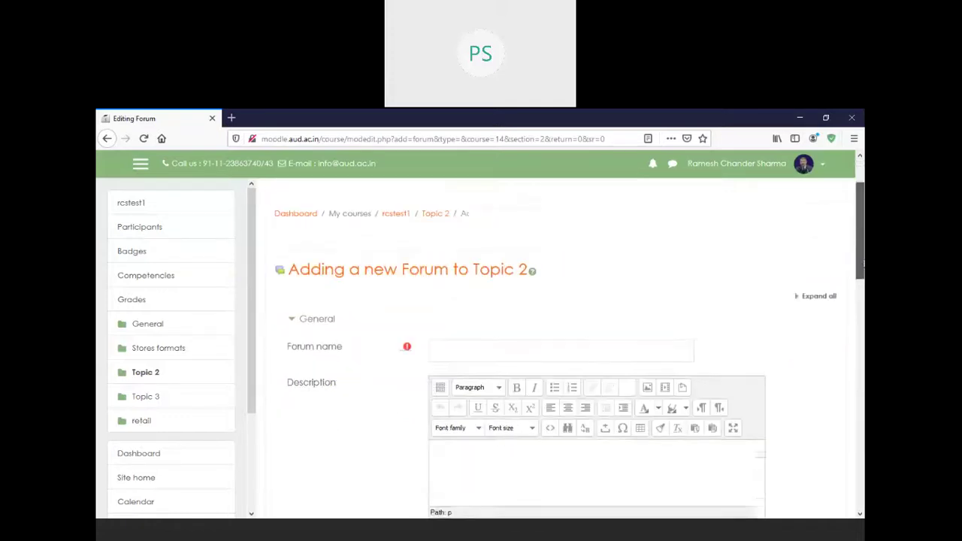
pyautogui.scroll(-2, 863, 264)
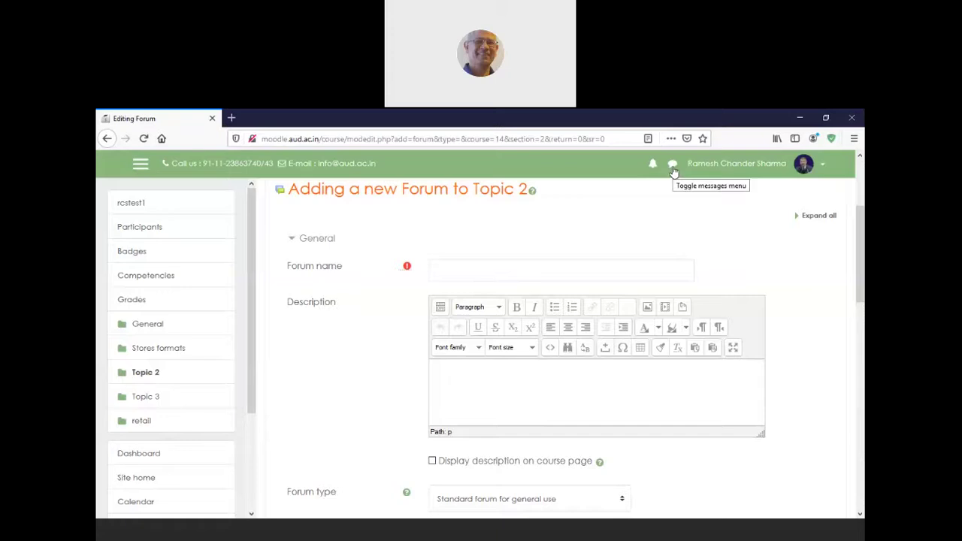
pyautogui.click(623, 273)
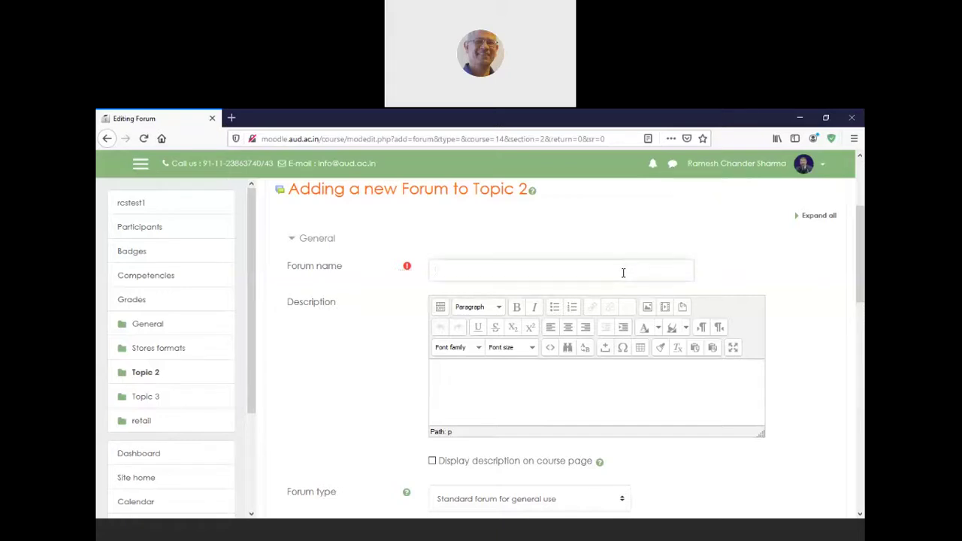
pyautogui.write('What are fun')
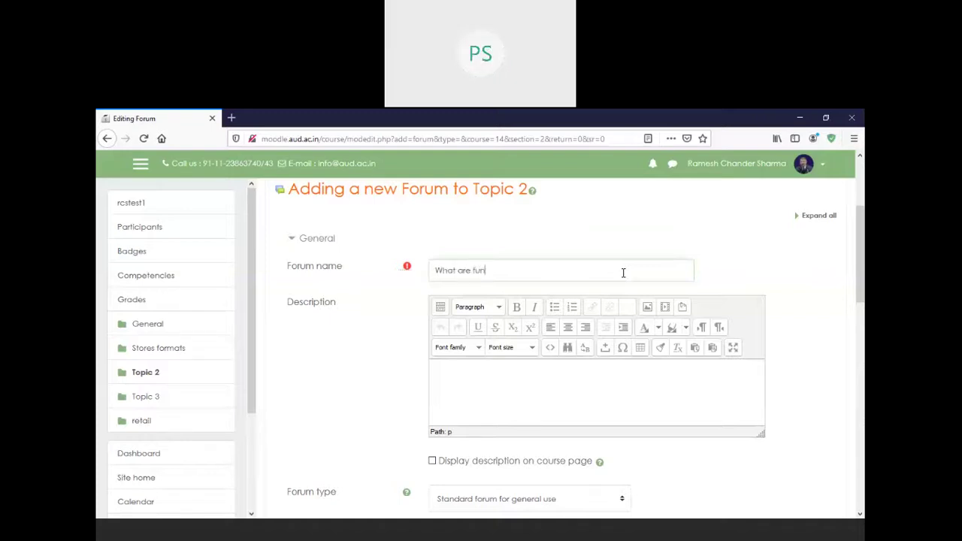
pyautogui.write('ctions of Stem?')
pyautogui.click(564, 389)
pyautogui.write('pl')
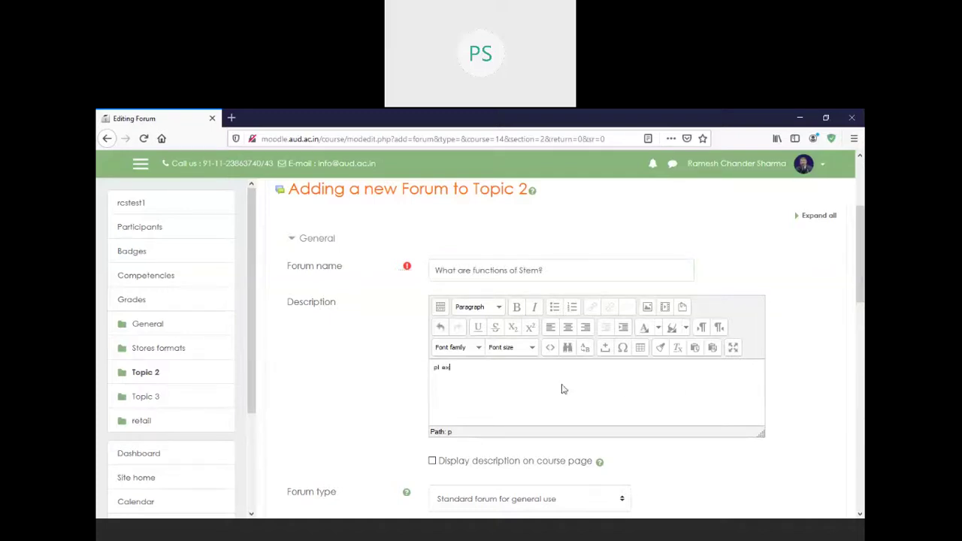
pyautogui.write(' expla')
pyautogui.press('BackSpace')
pyautogui.write('lain in 30 words')
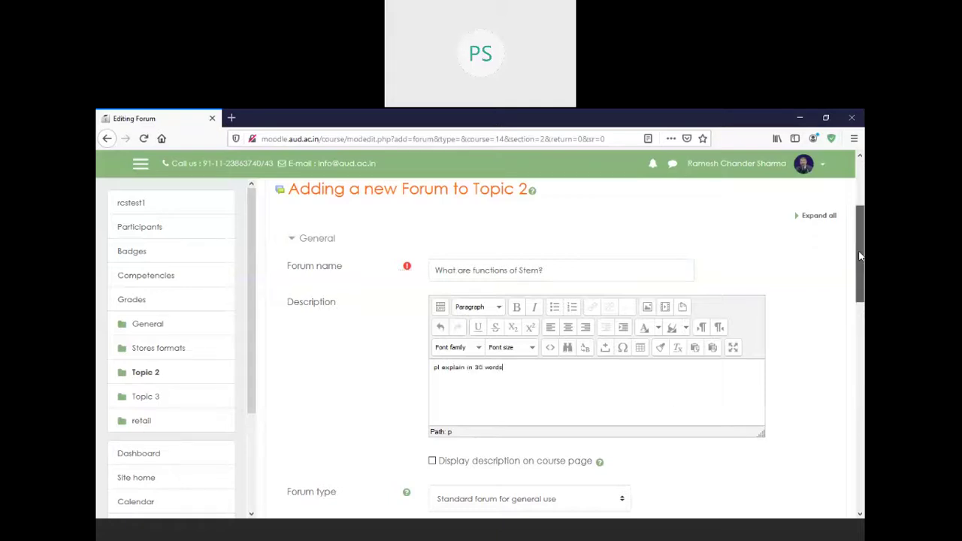
# Step: Examine the forum's attachment and word count settings, including the choices for maximum number of attachments
pyautogui.scroll(-3, 848, 271)
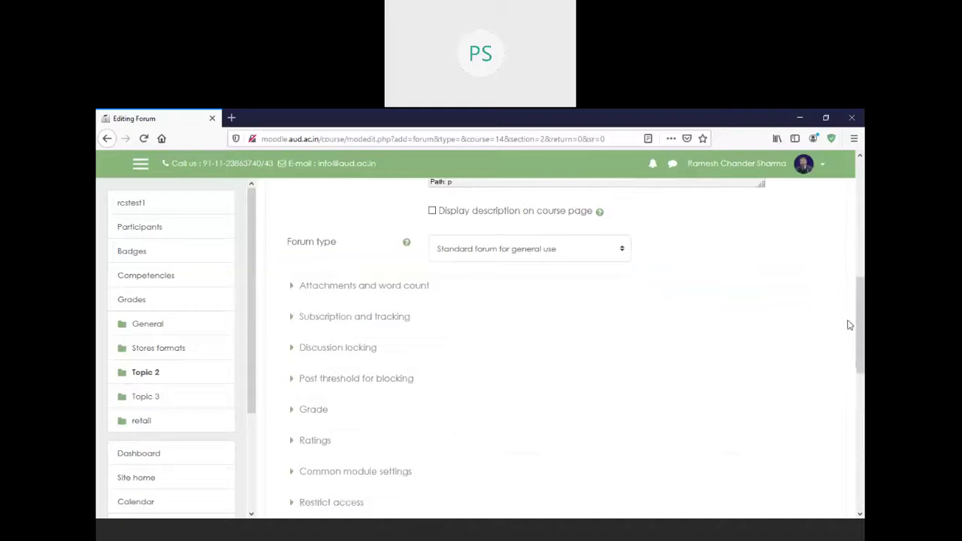
pyautogui.click(416, 290)
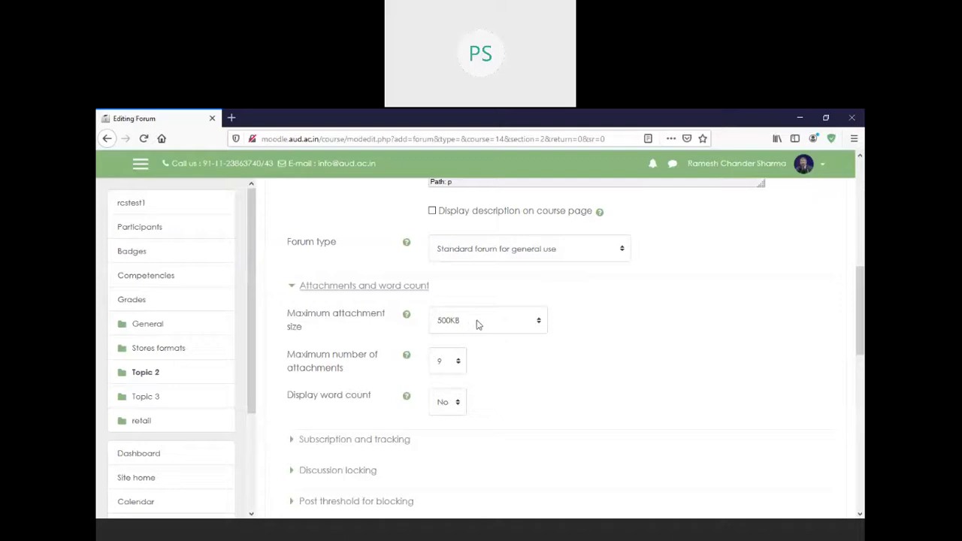
pyautogui.click(460, 365)
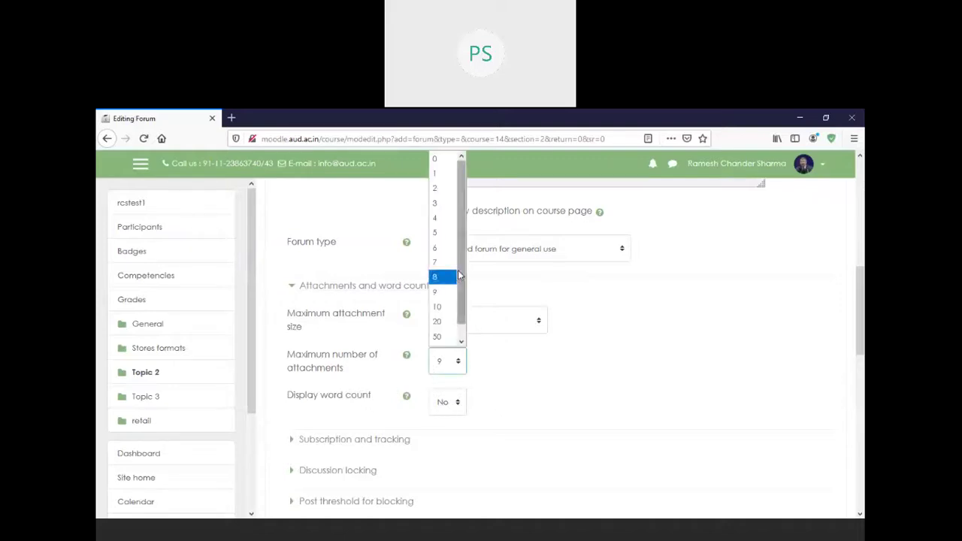
pyautogui.click(560, 363)
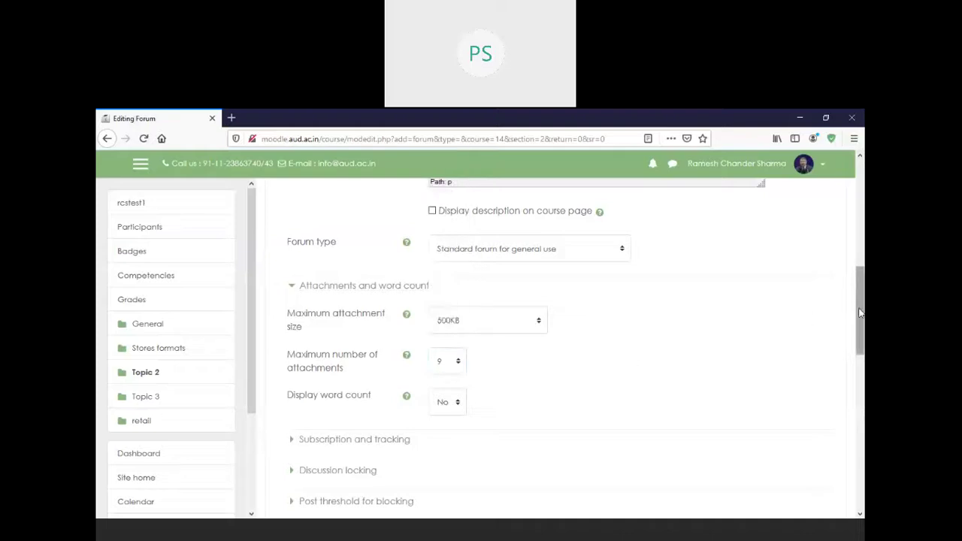
# Step: Set the forum's subscription mode to Forced subscription
pyautogui.moveTo(861, 322); pyautogui.dragTo(861, 386)
pyautogui.scroll(1, 861, 386)
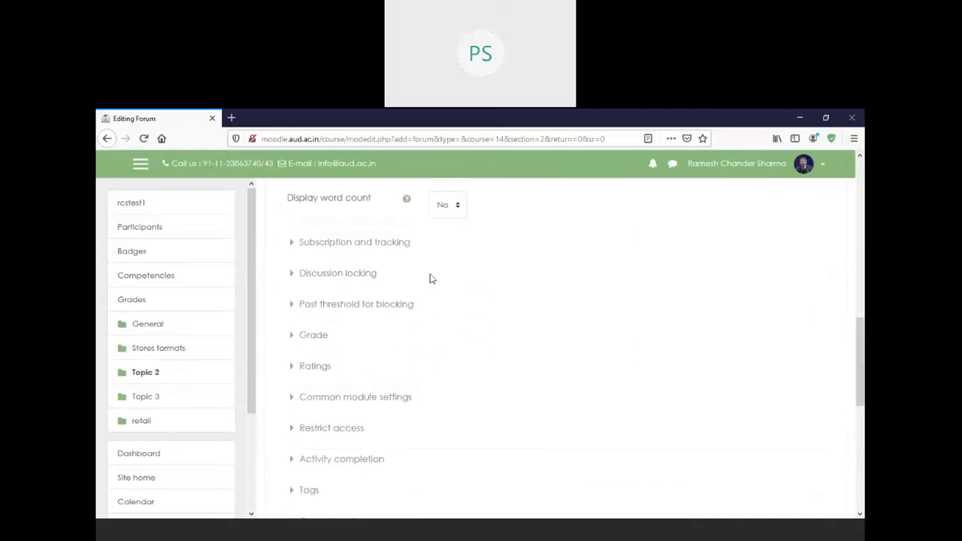
pyautogui.click(395, 245)
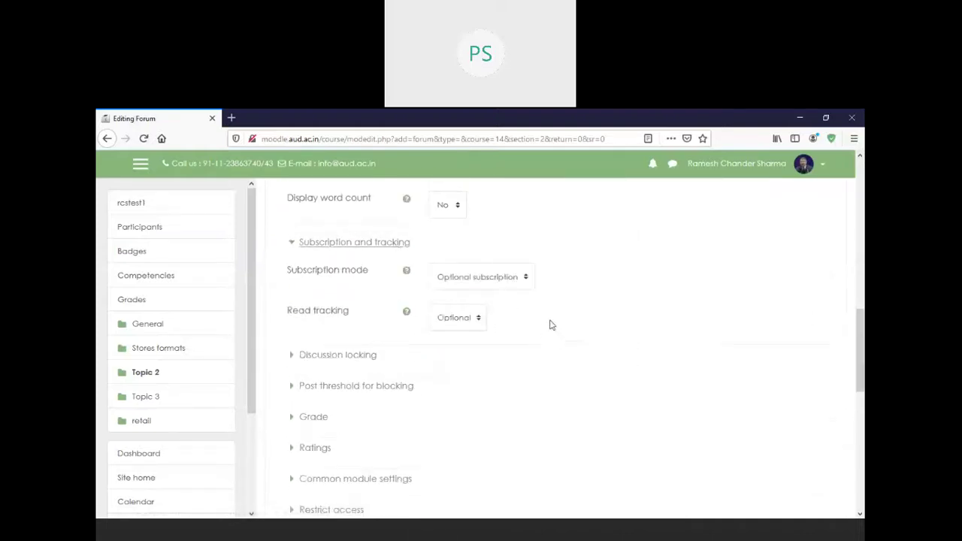
pyautogui.click(529, 279)
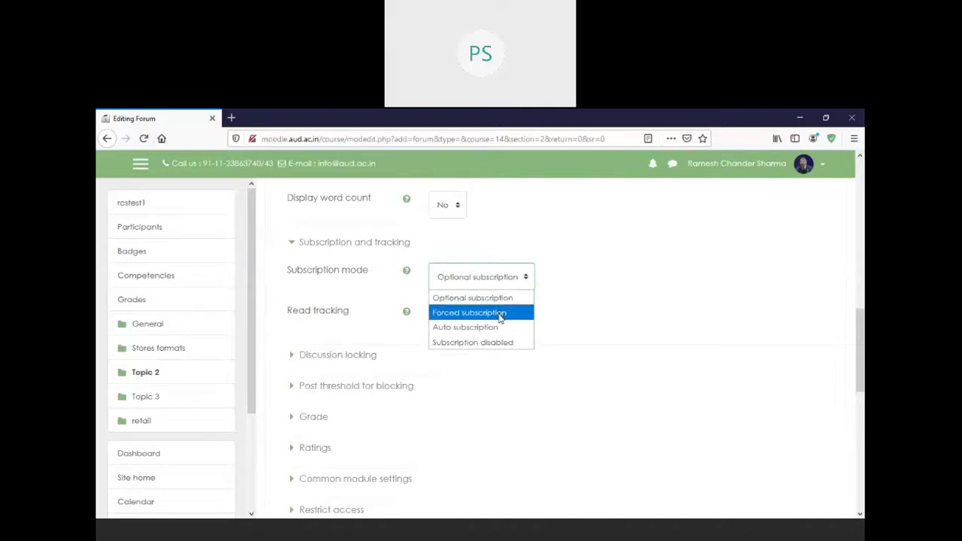
pyautogui.click(501, 312)
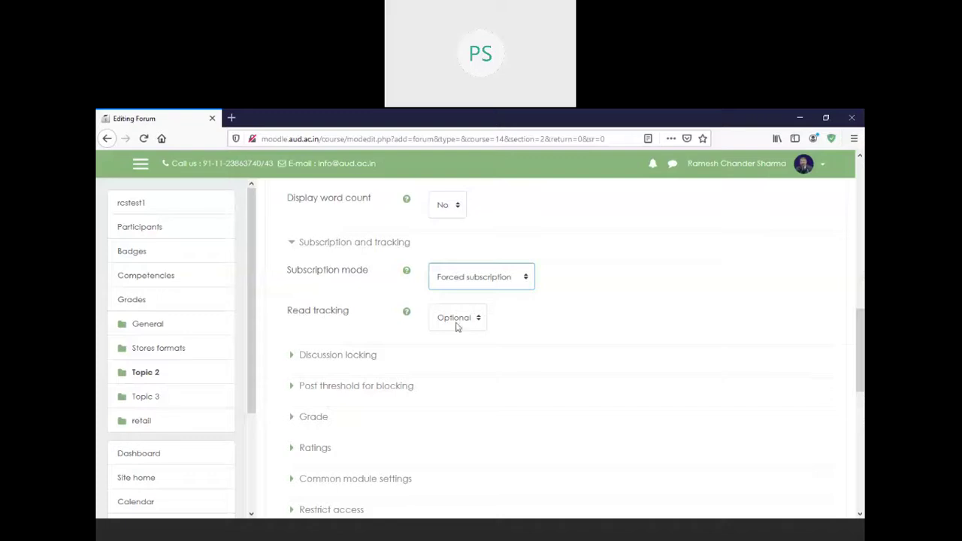
# Step: Check the help and options for the forum's read tracking setting, and save and display the forum
pyautogui.click(407, 312)
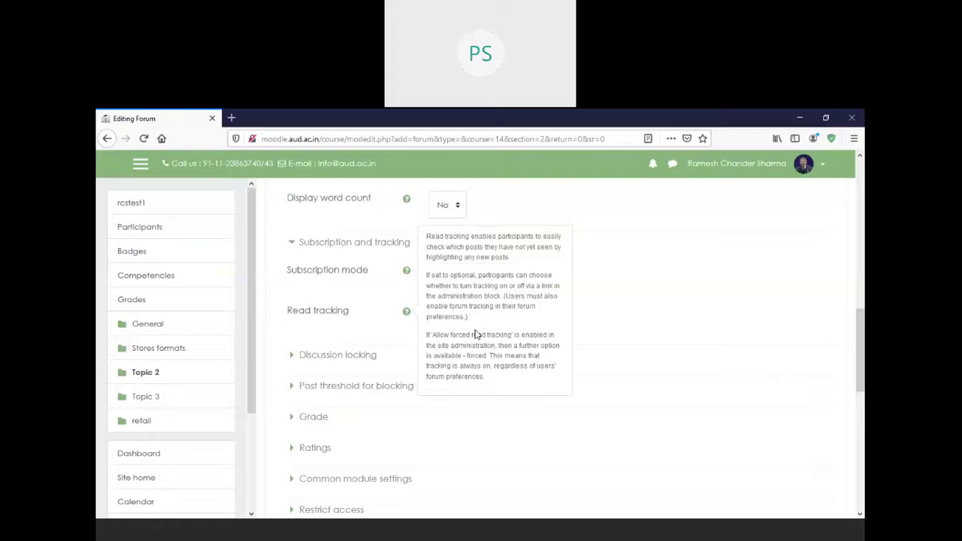
pyautogui.click(624, 334)
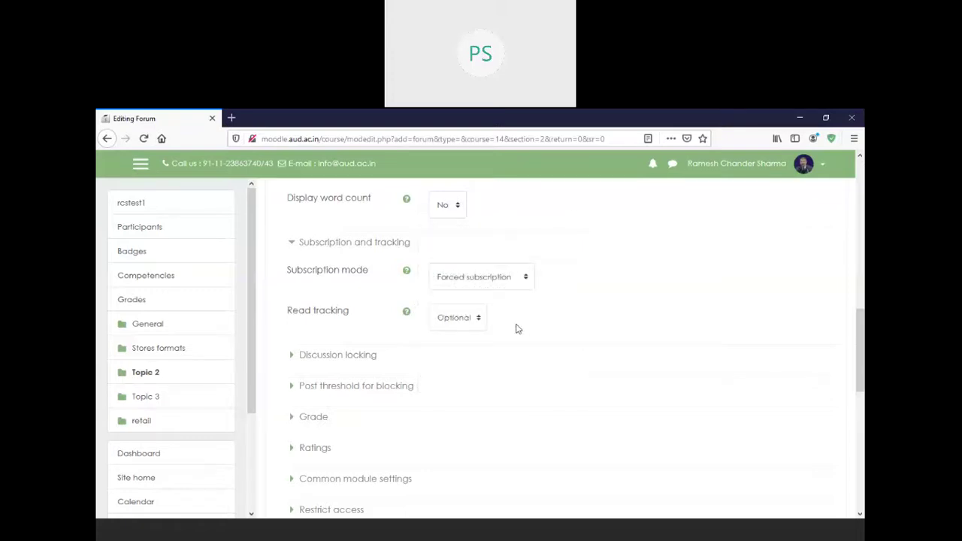
pyautogui.click(477, 322)
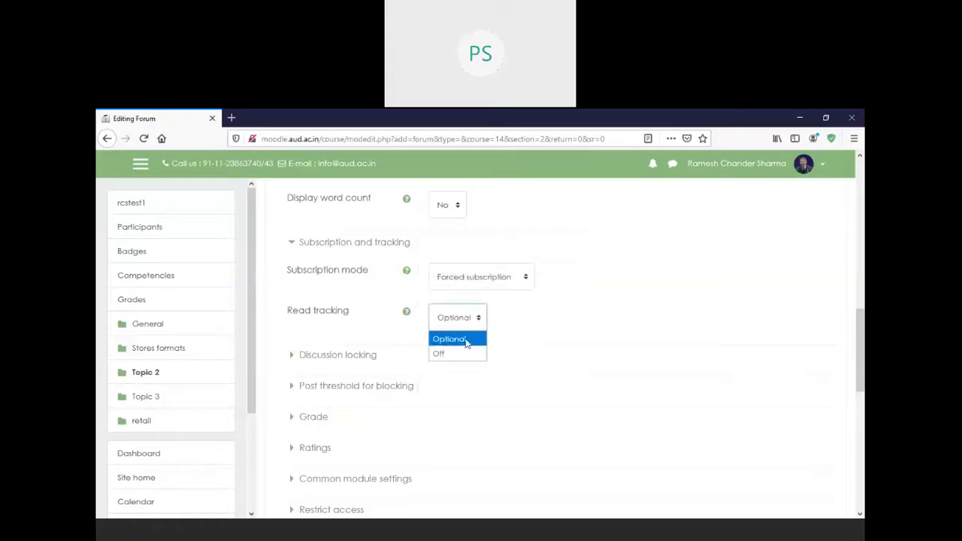
pyautogui.click(589, 331)
pyautogui.scroll(-4, 587, 340)
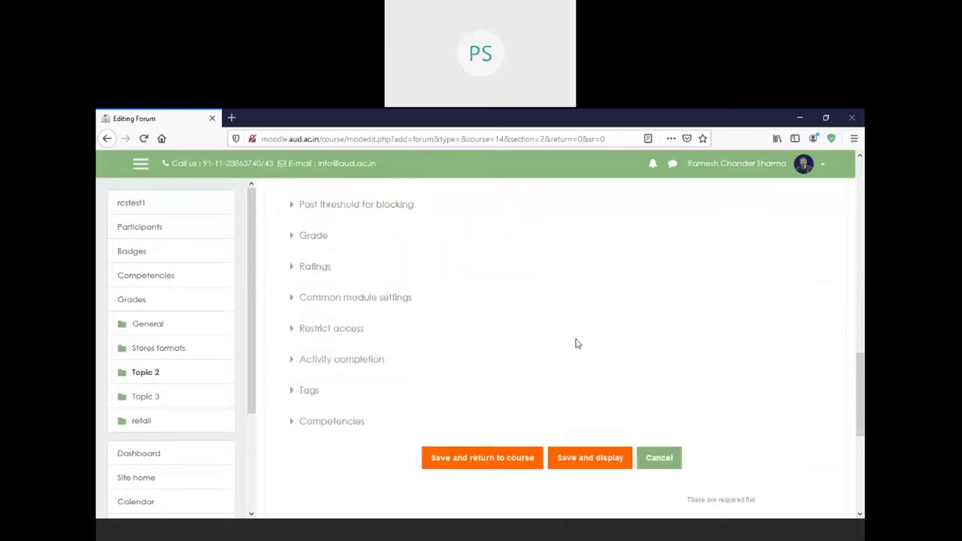
pyautogui.click(589, 410)
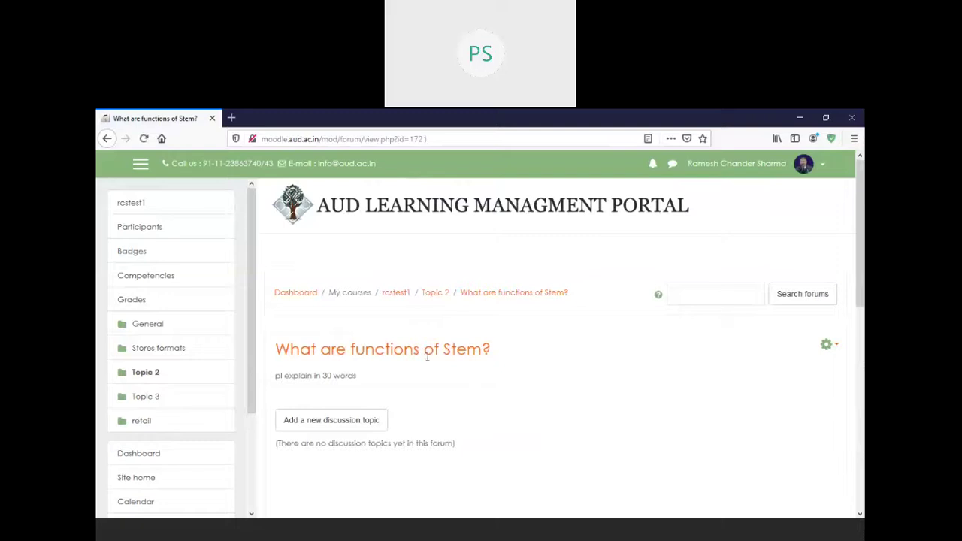
# Step: Start a new discussion topic in the stem functions forum with the subject "support"
pyautogui.moveTo(863, 280); pyautogui.dragTo(862, 325)
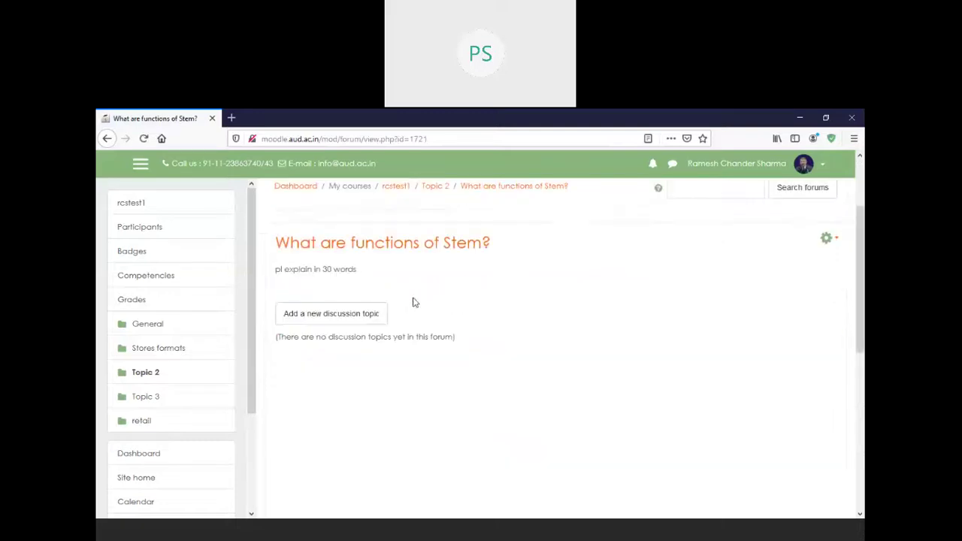
pyautogui.click(354, 317)
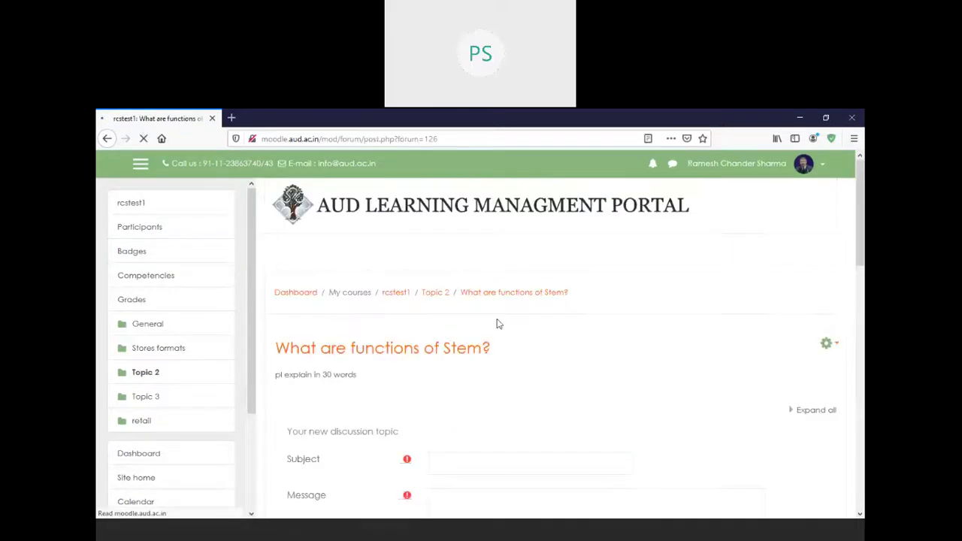
pyautogui.scroll(-3, 496, 323)
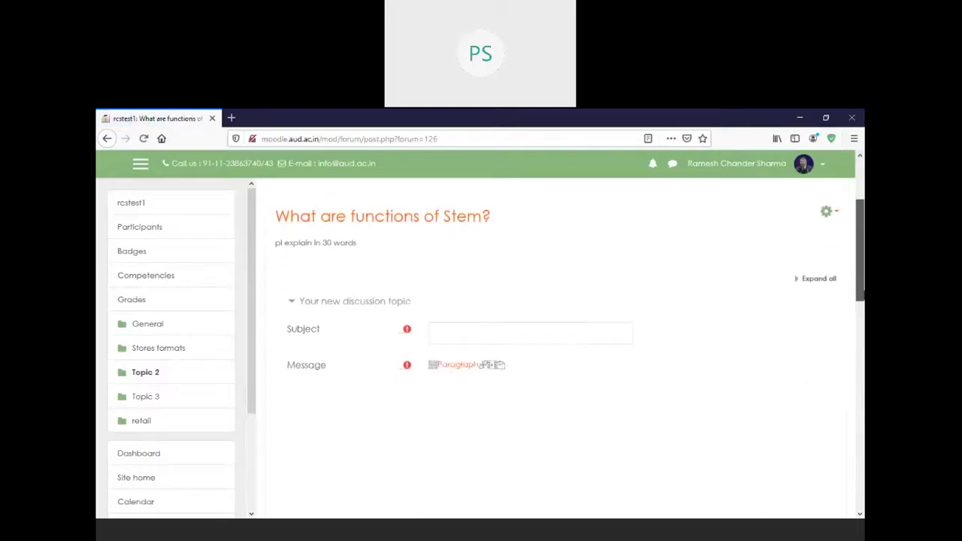
pyautogui.scroll(-1, 453, 344)
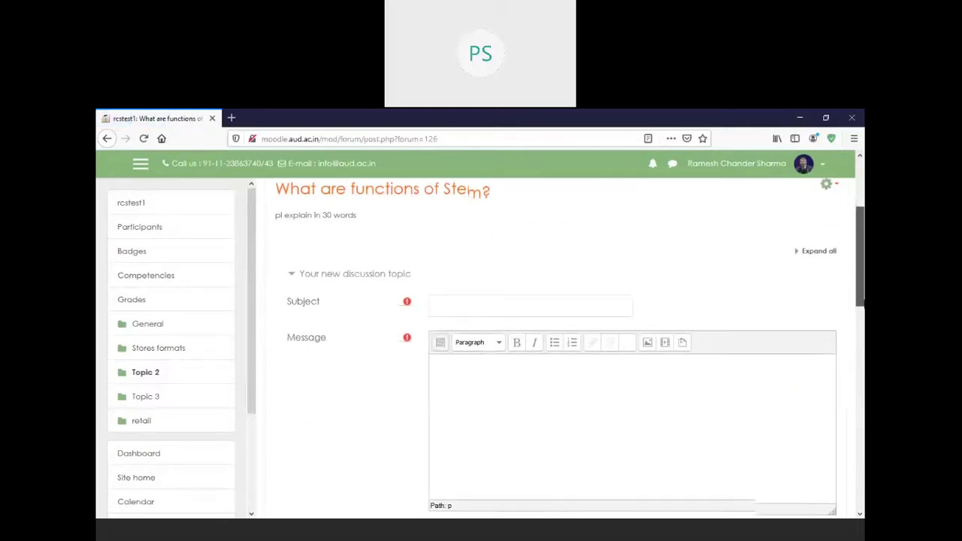
pyautogui.click(441, 338)
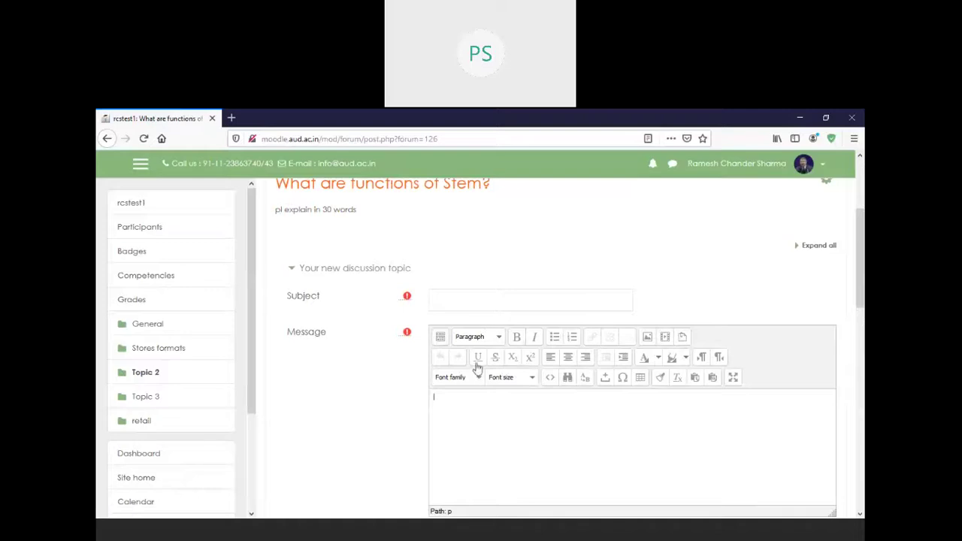
pyautogui.click(486, 299)
pyautogui.write('s')
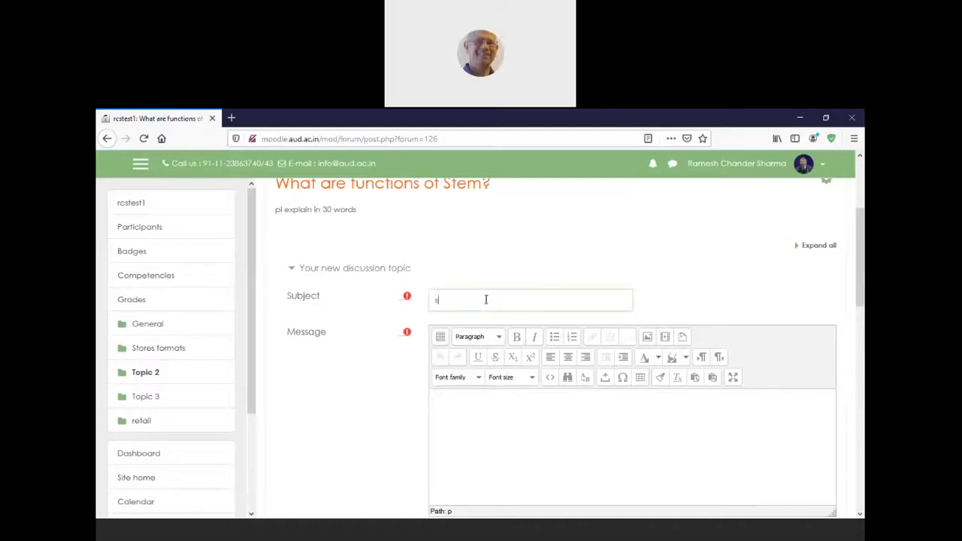
pyautogui.write('tr')
pyautogui.write('pport')
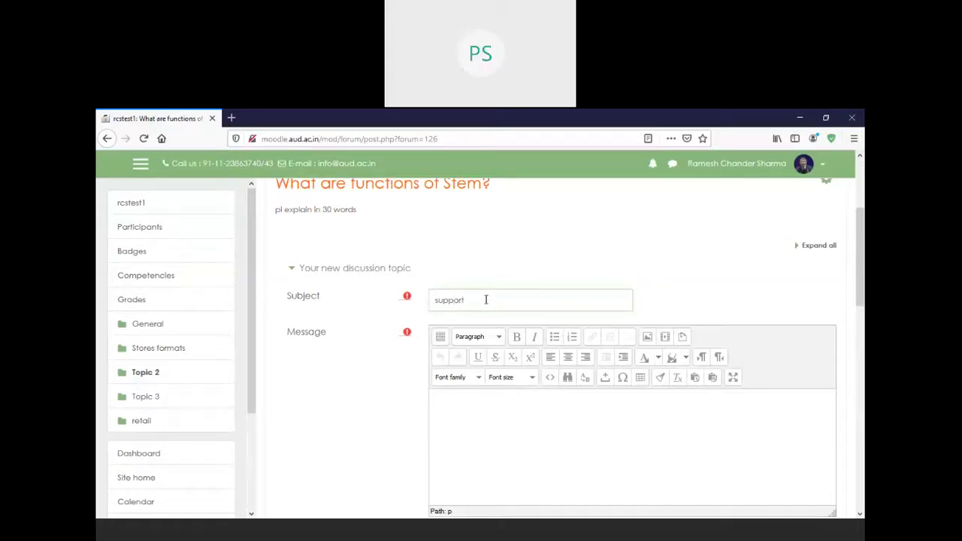
# Step: Enter the message "Stem supports other parts of plant" and post the discussion topic to the forum
pyautogui.click(543, 444)
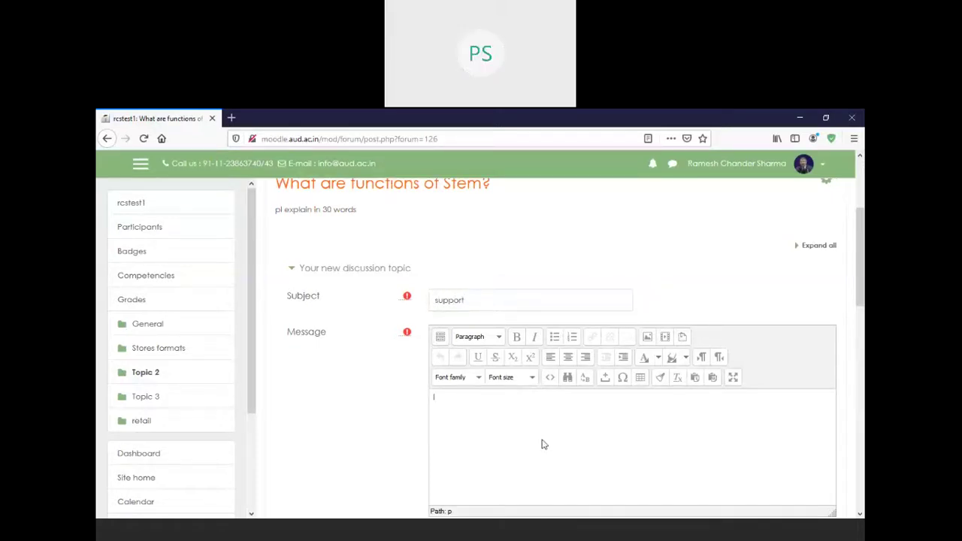
pyautogui.write('stem supp')
pyautogui.write('lan')
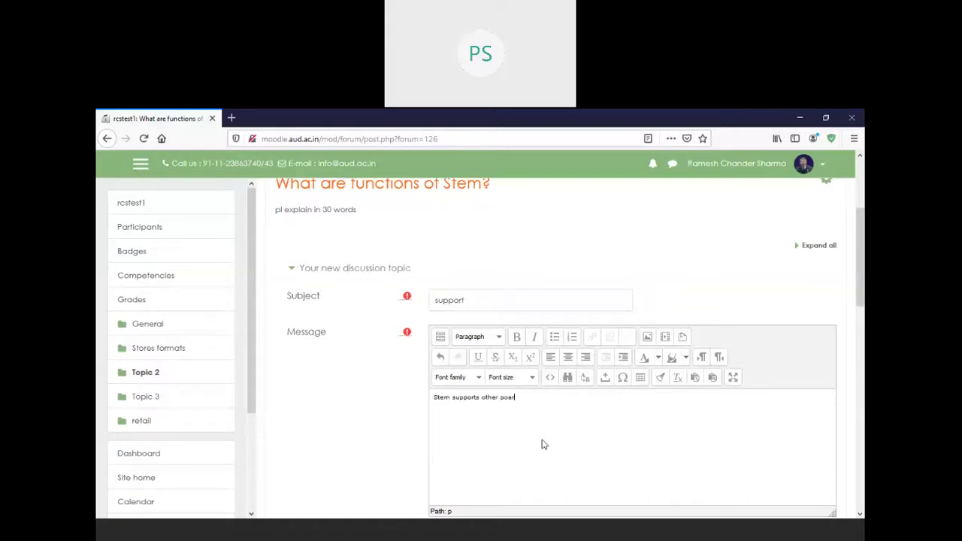
pyautogui.press('BackSpace')
pyautogui.press('BackSpace')
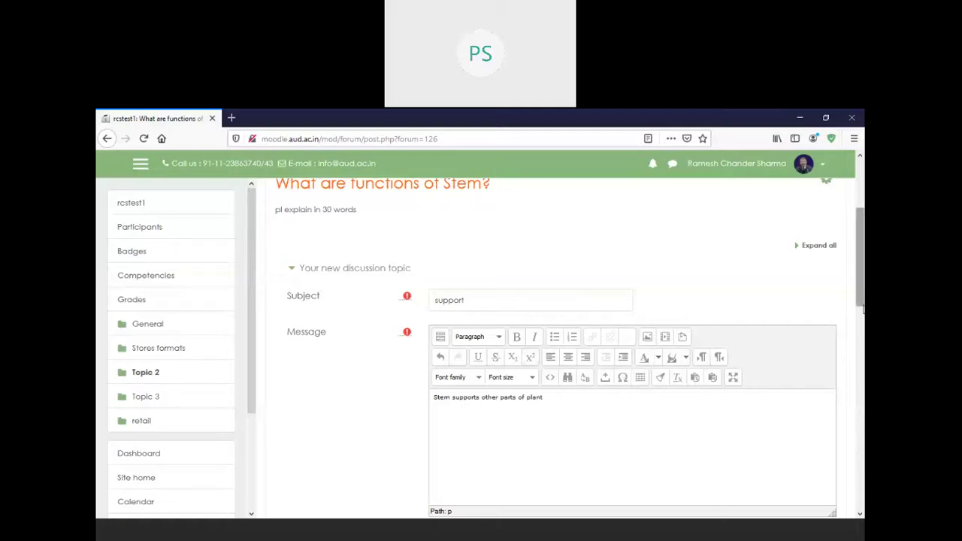
pyautogui.scroll(-5, 863, 289)
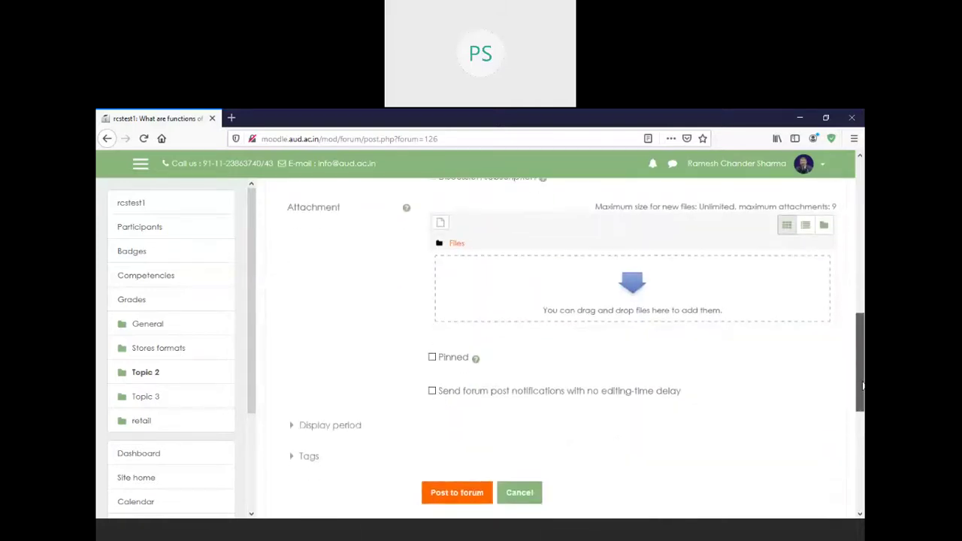
pyautogui.click(468, 492)
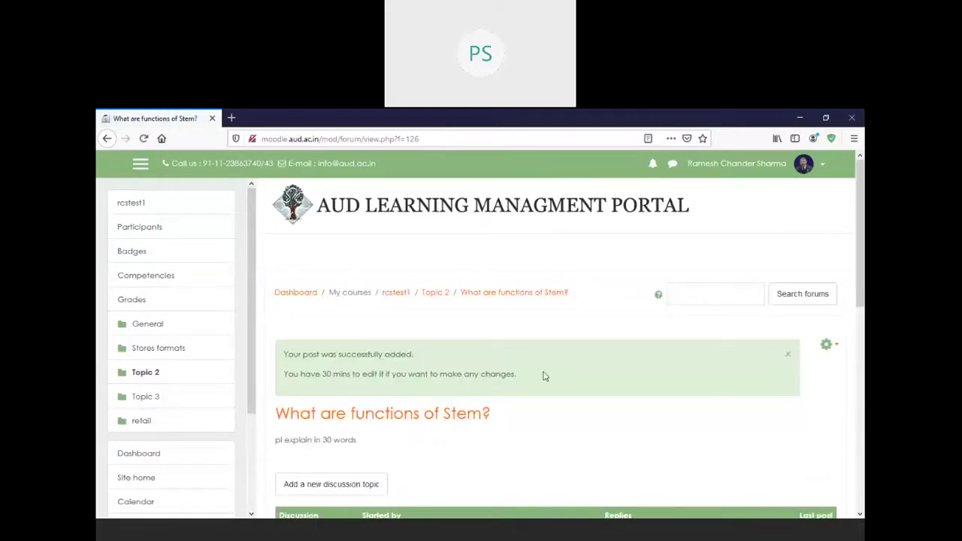
# Step: Switch the course role to Student from the account options to view the forum as a student
pyautogui.moveTo(863, 238); pyautogui.dragTo(862, 311)
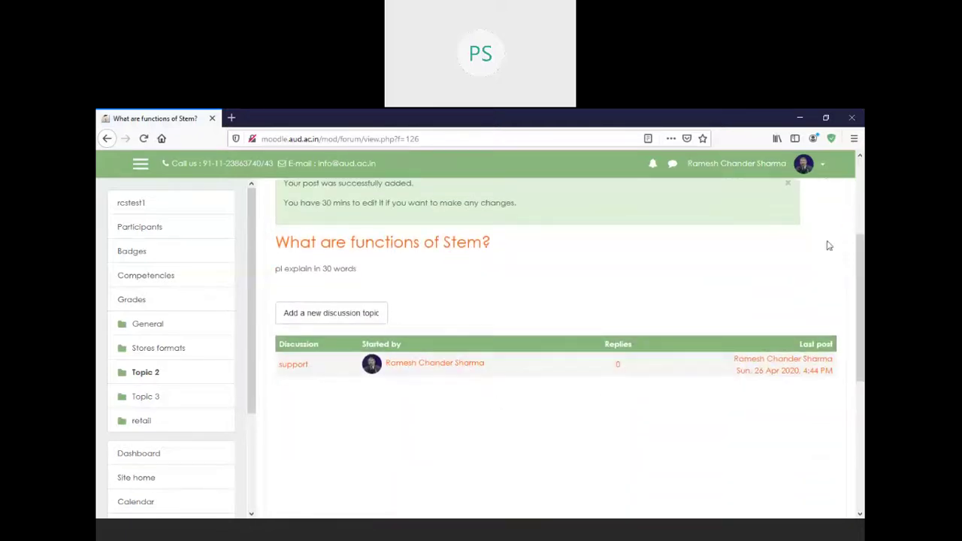
pyautogui.click(823, 167)
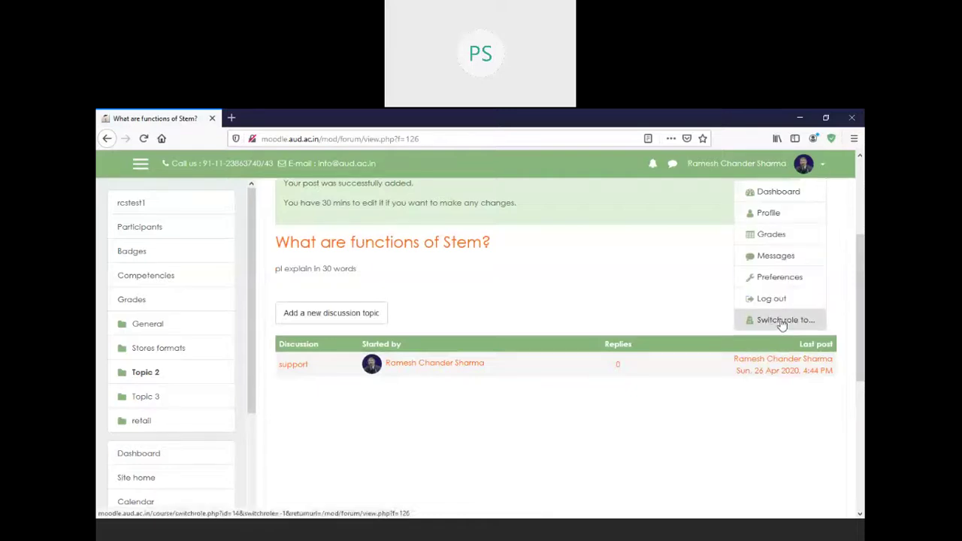
pyautogui.click(775, 320)
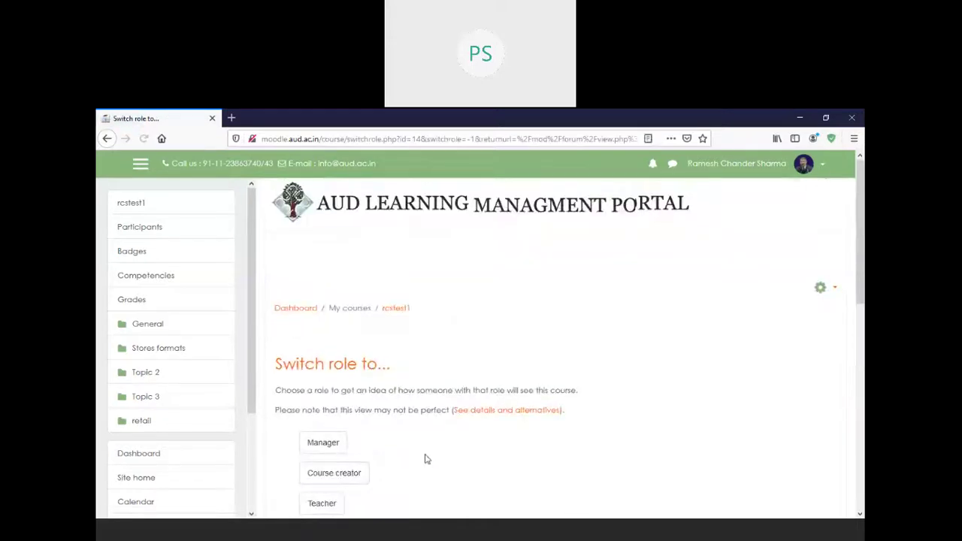
pyautogui.scroll(-3, 391, 428)
pyautogui.click(331, 396)
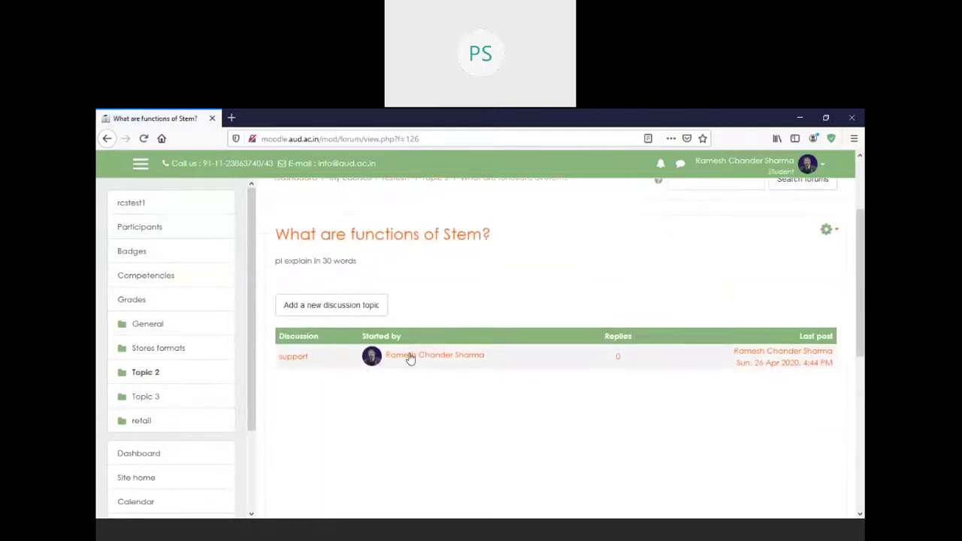
# Step: Open the "support" discussion and highlight part of the message in its first post
pyautogui.click(295, 358)
pyautogui.scroll(-3, 443, 415)
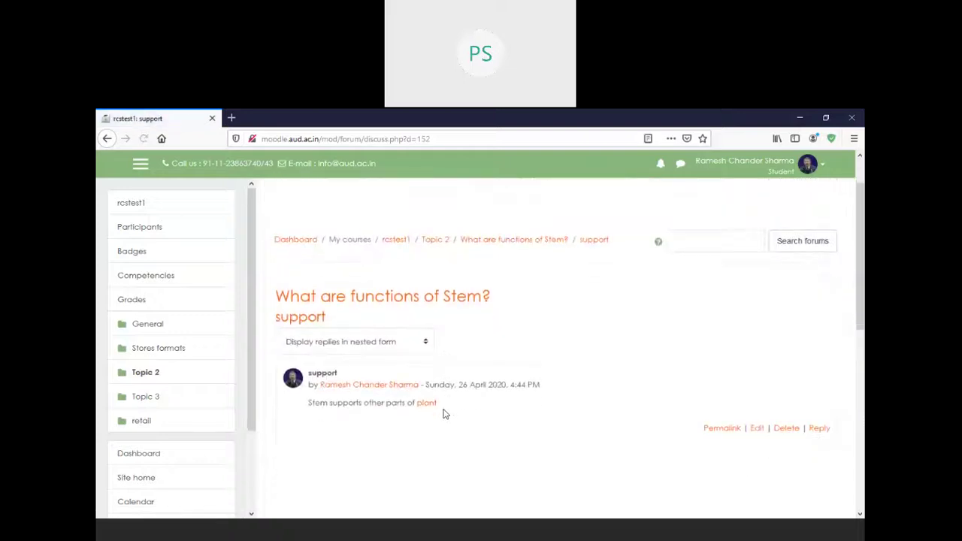
pyautogui.moveTo(339, 343); pyautogui.dragTo(438, 343)
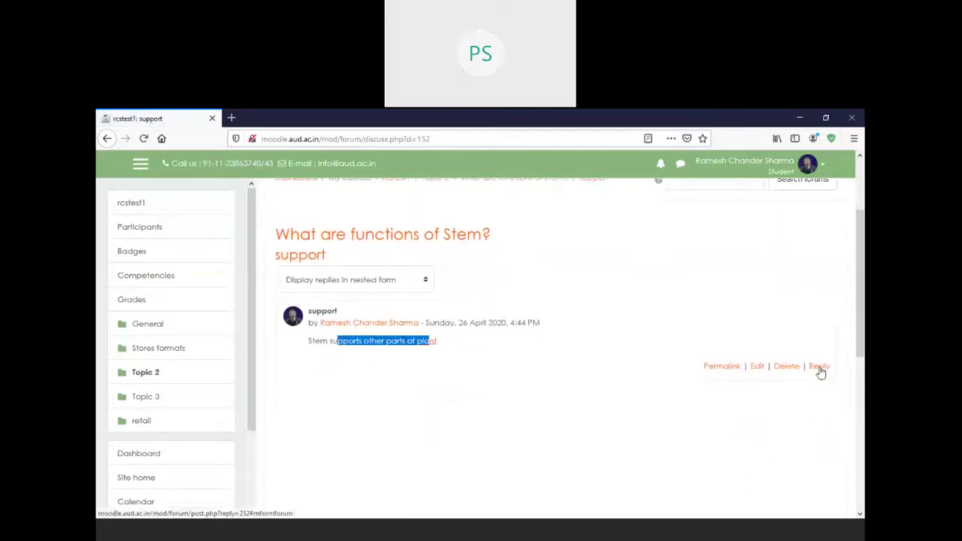
# Step: Reply to the "support" post with the placeholder text "alsksfn l ksnkjl dms s d" and view the posted thread
pyautogui.click(820, 368)
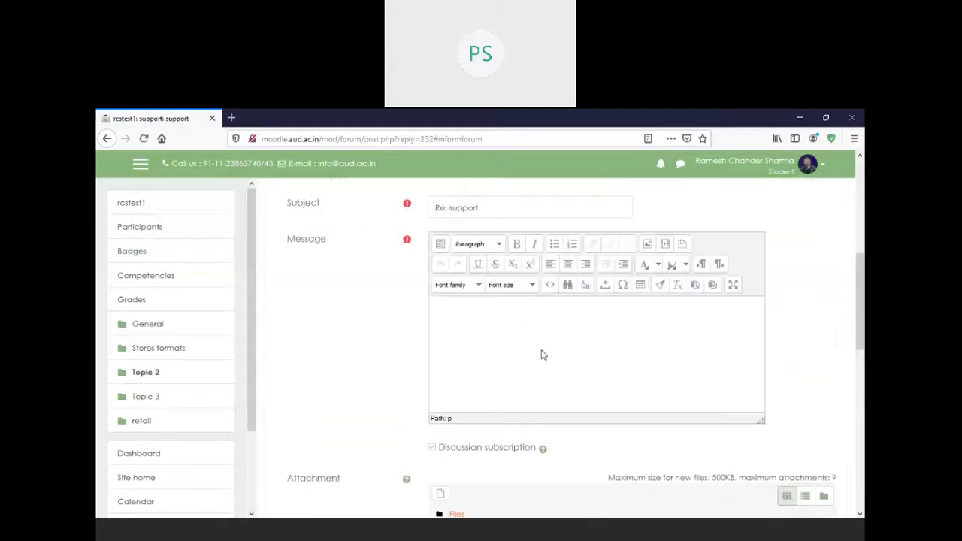
pyautogui.write('alakafn l kankil dma s d')
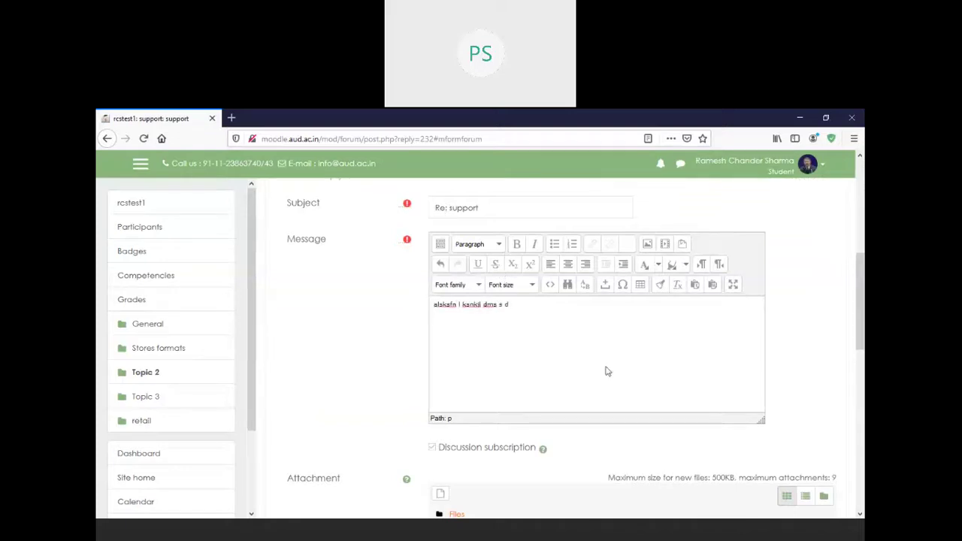
pyautogui.scroll(-2, 808, 390)
pyautogui.click(456, 489)
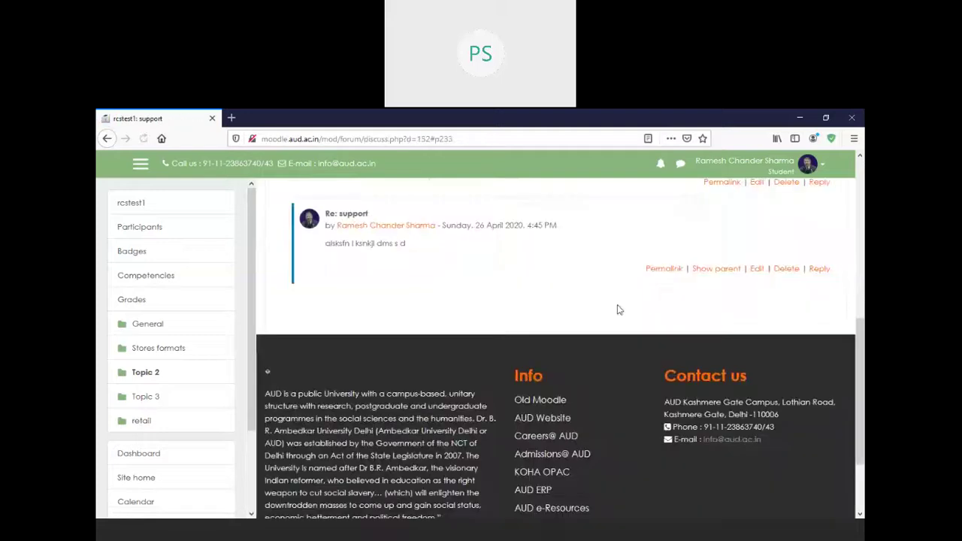
pyautogui.moveTo(863, 359); pyautogui.dragTo(859, 293)
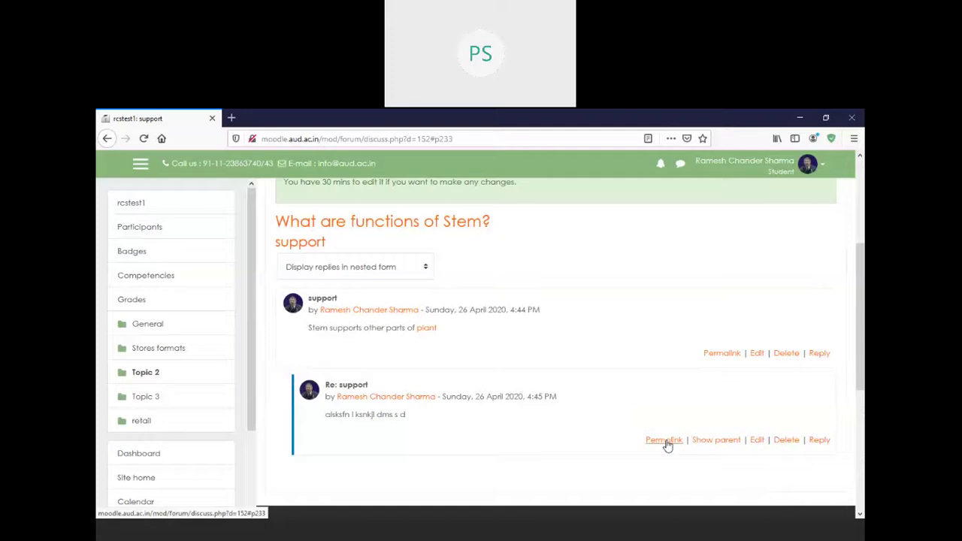
# Step: Show the parent post of the "Re: support" reply and return to the rcstest1 course page
pyautogui.click(706, 444)
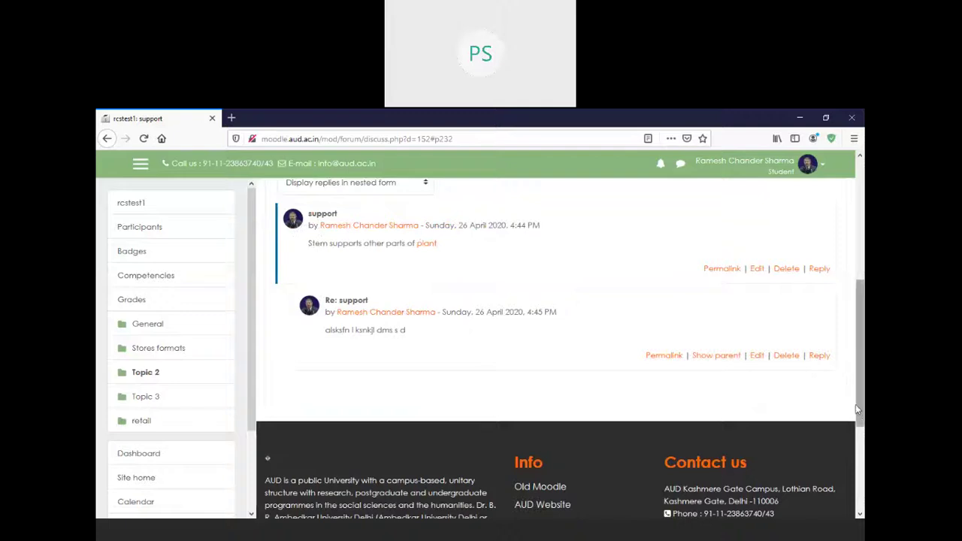
pyautogui.moveTo(857, 405); pyautogui.dragTo(861, 312)
pyautogui.scroll(1, 595, 335)
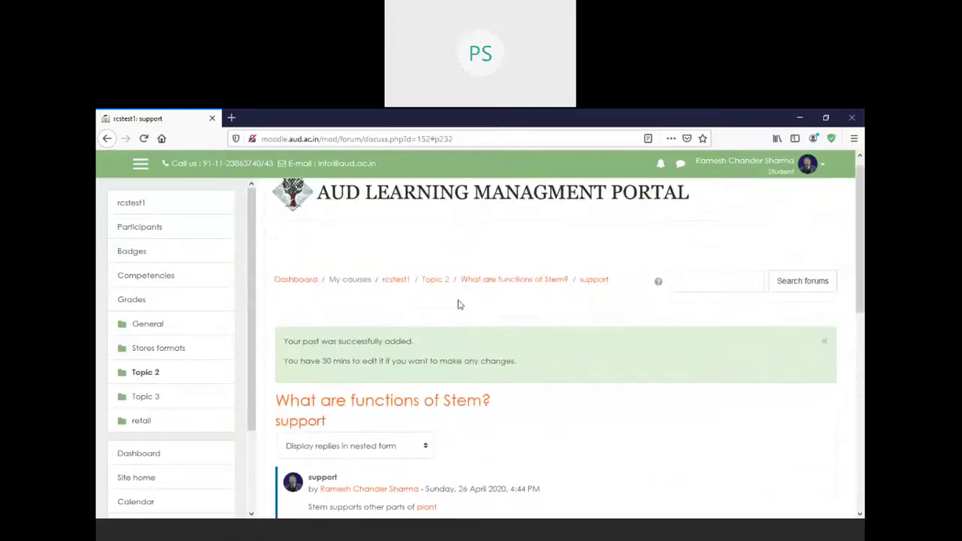
pyautogui.click(394, 281)
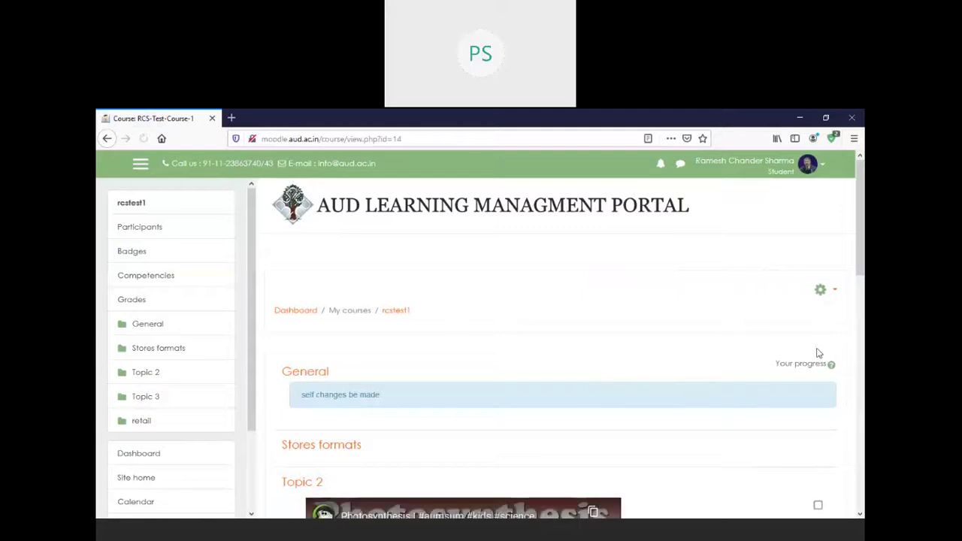
# Step: Leave the Student view by returning to the normal role in the course
pyautogui.moveTo(863, 250)
pyautogui.mouseDown()
pyautogui.moveTo(863, 408)
pyautogui.moveTo(864, 248)
pyautogui.mouseUp()
pyautogui.click(827, 166)
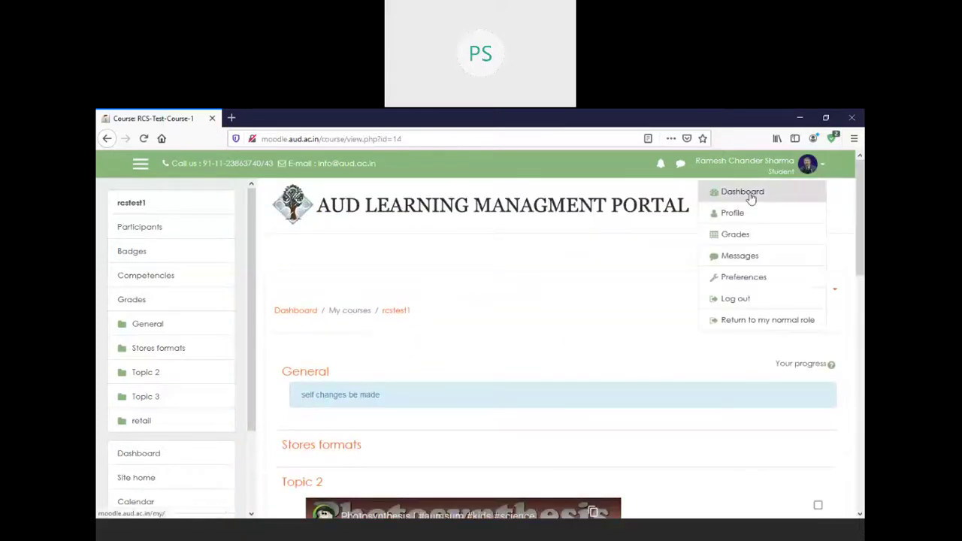
pyautogui.click(755, 325)
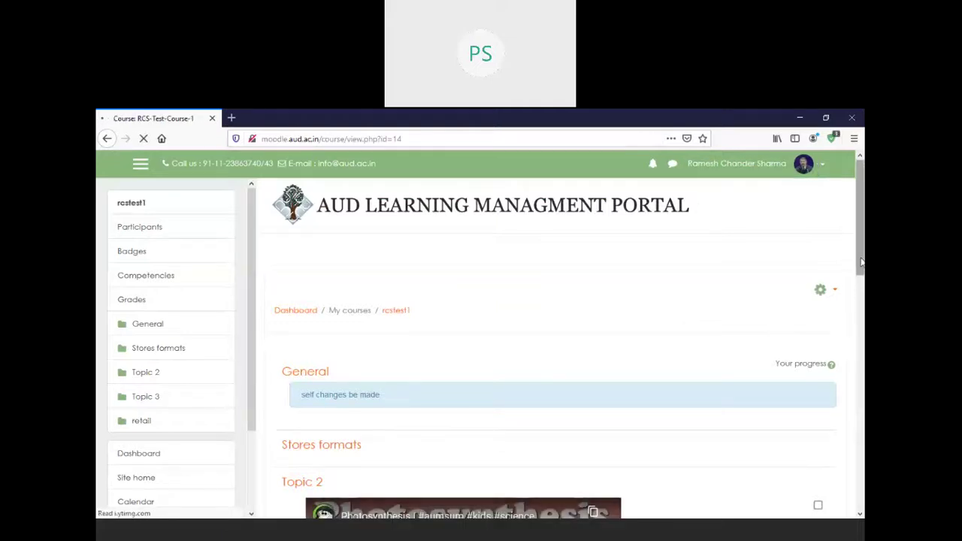
# Step: Turn editing on for the rcstest1 course
pyautogui.scroll(-2, 862, 260)
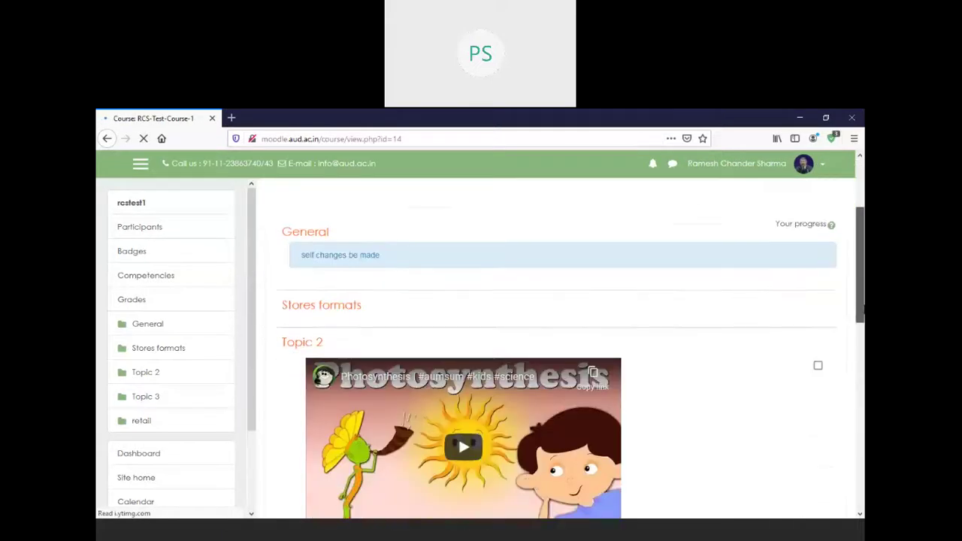
pyautogui.scroll(2, 849, 271)
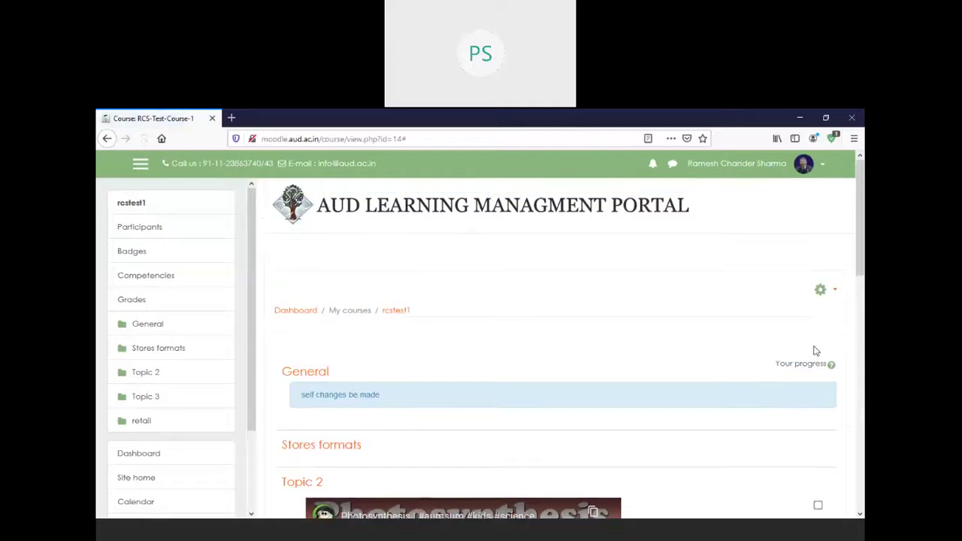
pyautogui.click(829, 293)
pyautogui.click(767, 335)
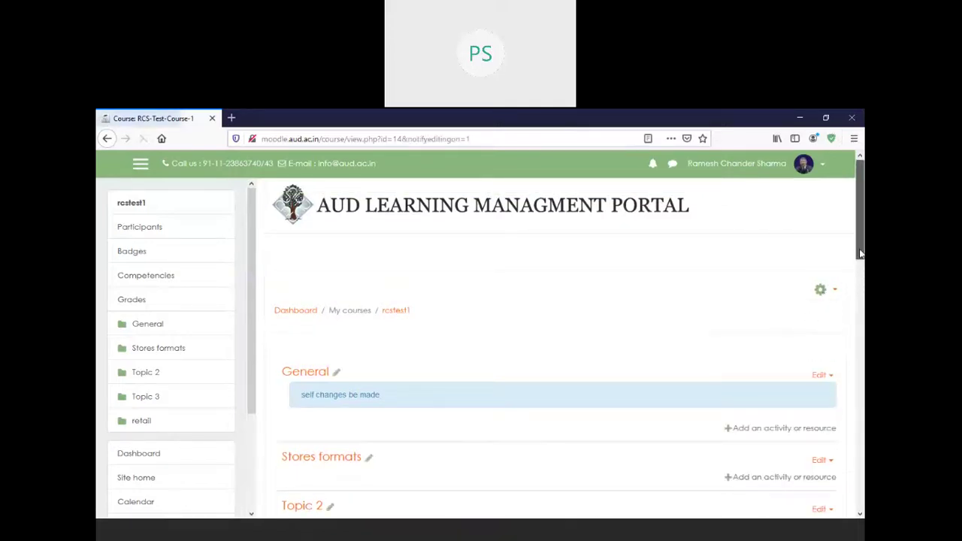
# Step: Add a new Assignment activity to Topic 2, reading its help description first
pyautogui.moveTo(861, 247); pyautogui.dragTo(860, 329)
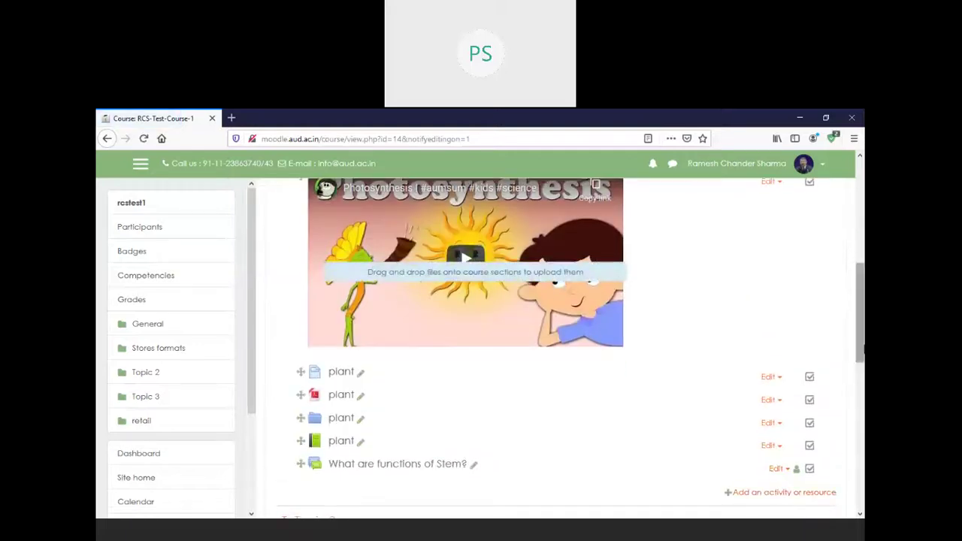
pyautogui.scroll(-2, 861, 342)
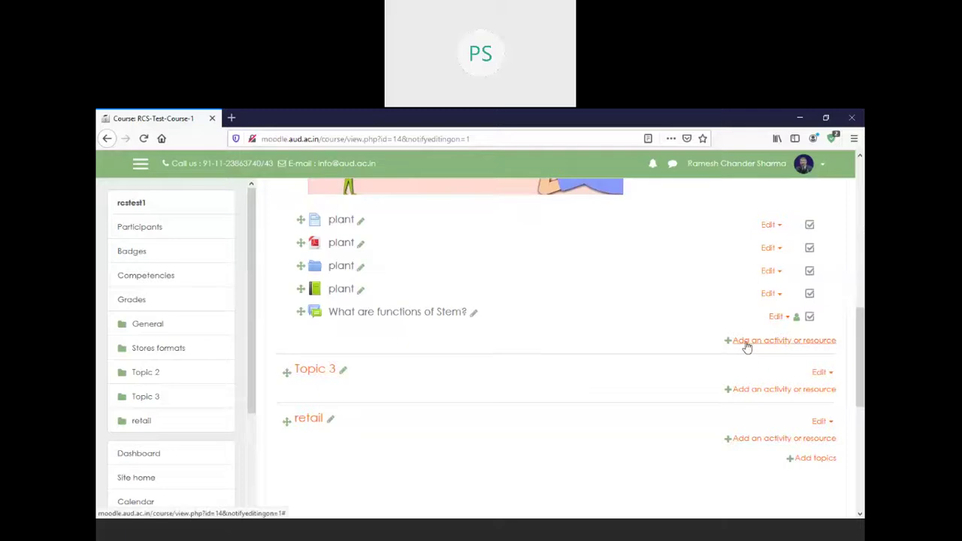
pyautogui.click(745, 342)
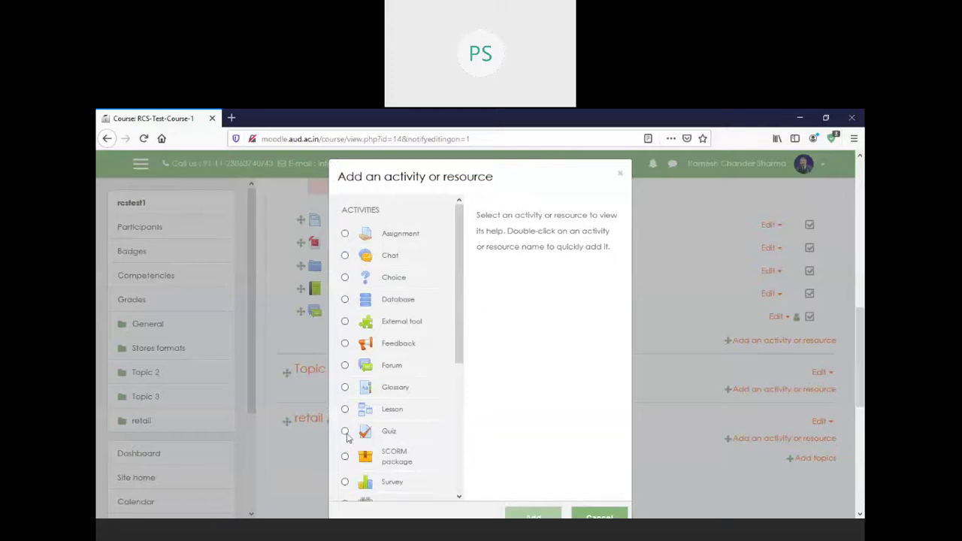
pyautogui.click(345, 234)
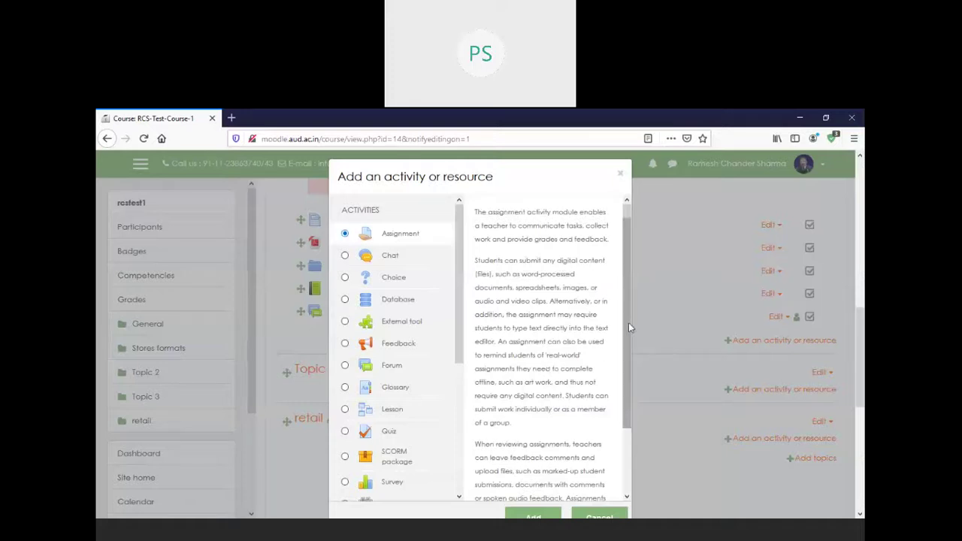
pyautogui.scroll(-2, 629, 323)
pyautogui.click(550, 515)
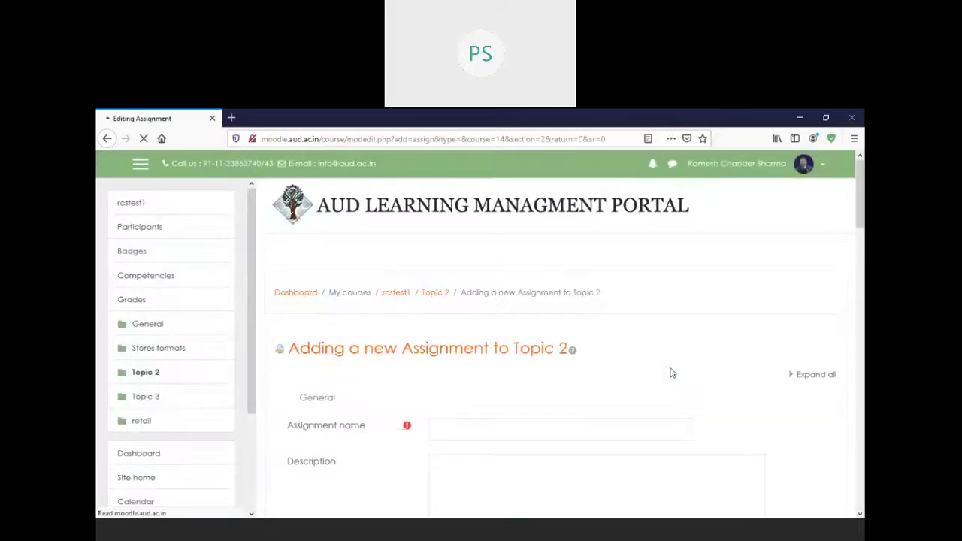
# Step: Name the assignment "Plant" and enter the description "Pl explain in 200 words the proces of pollination and uplod your assignemtn"
pyautogui.scroll(-3, 862, 214)
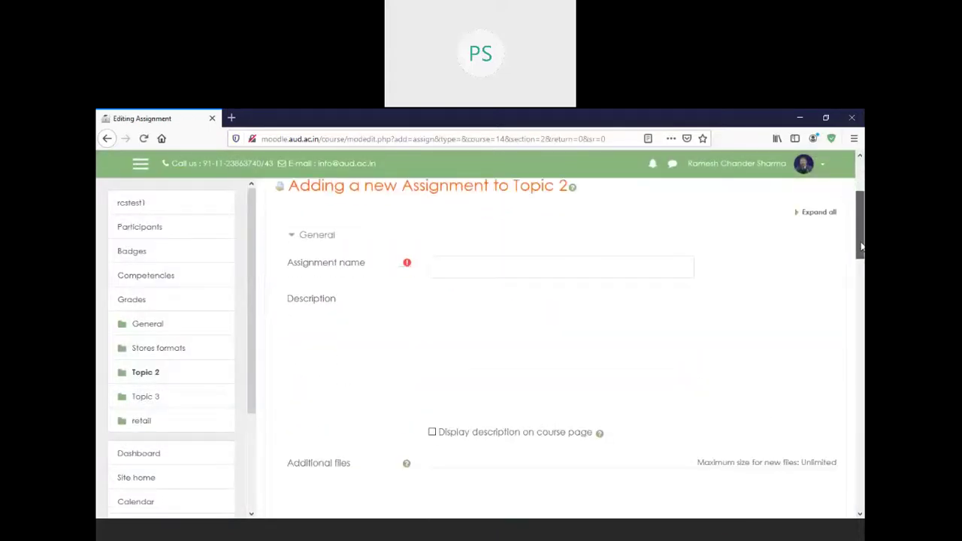
pyautogui.click(549, 266)
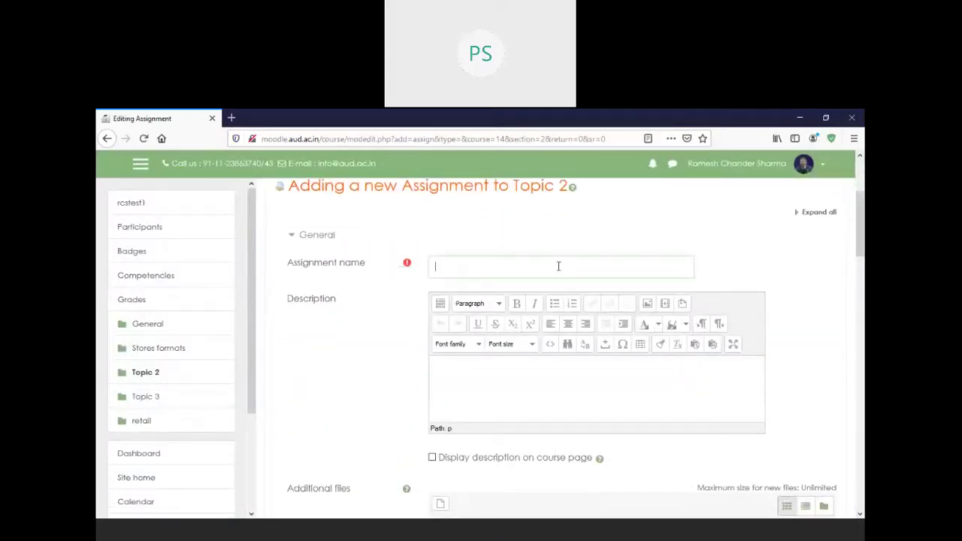
pyautogui.write('Plant')
pyautogui.click(555, 384)
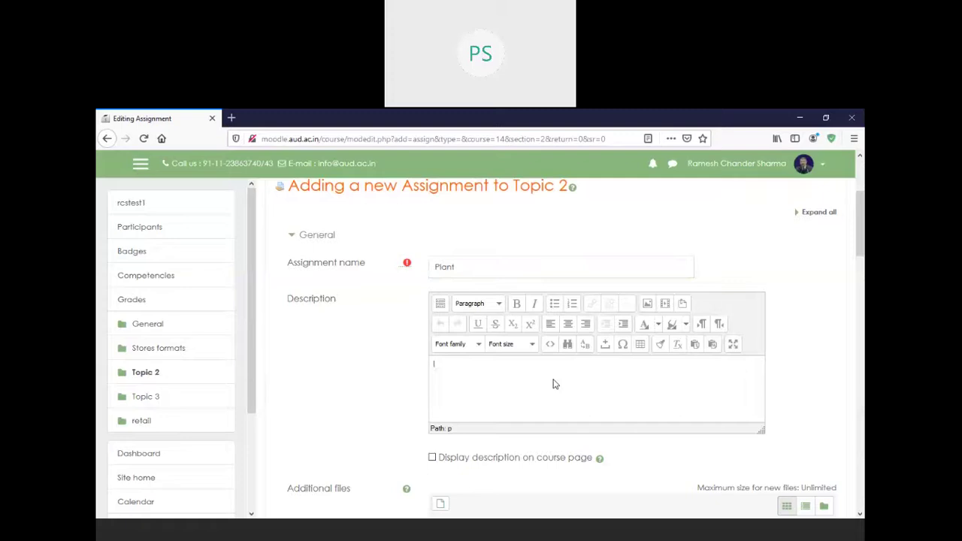
pyautogui.write('Pl explain in 200 wo')
pyautogui.write('rds the proces  of pollination and uplo')
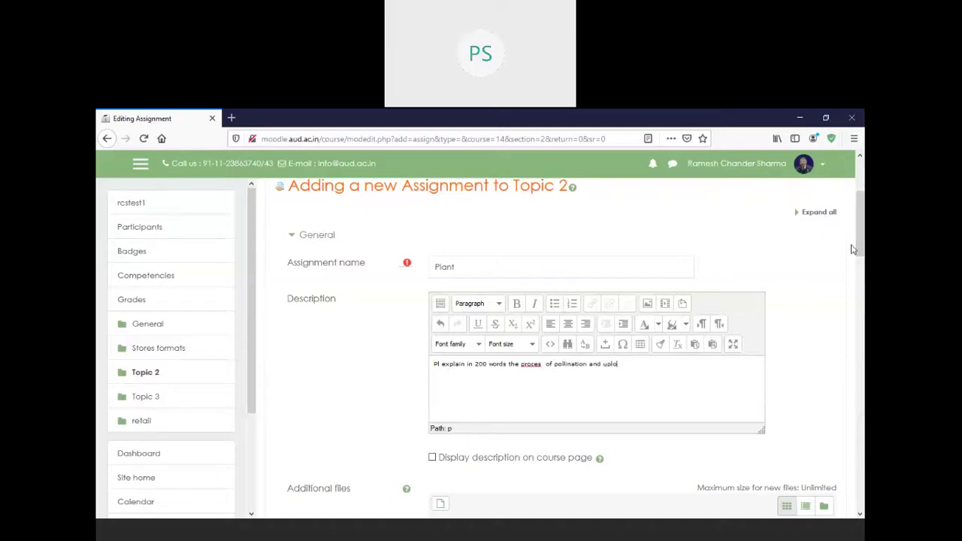
pyautogui.write('d your assignemtn')
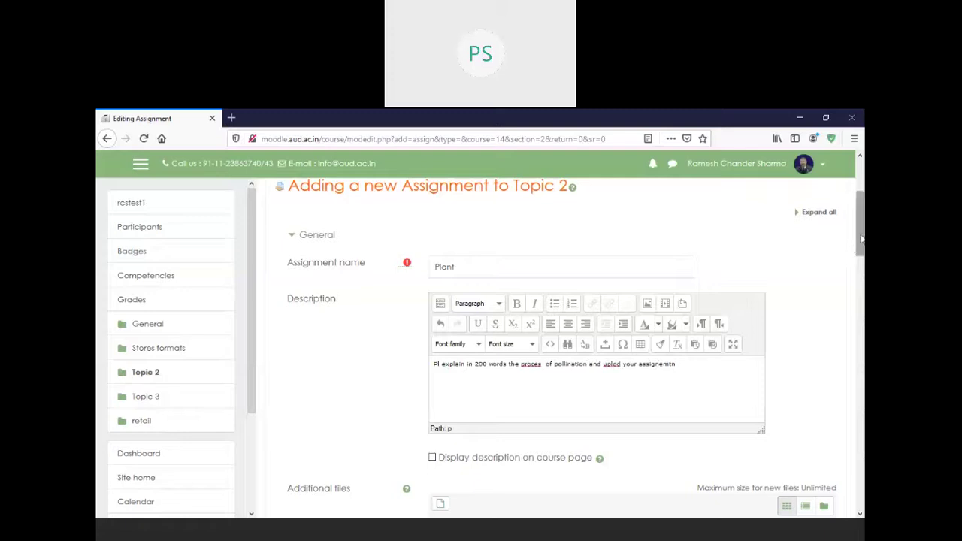
# Step: Set the hour of the assignment's due date to 12 in the availability settings
pyautogui.moveTo(862, 239); pyautogui.dragTo(863, 314)
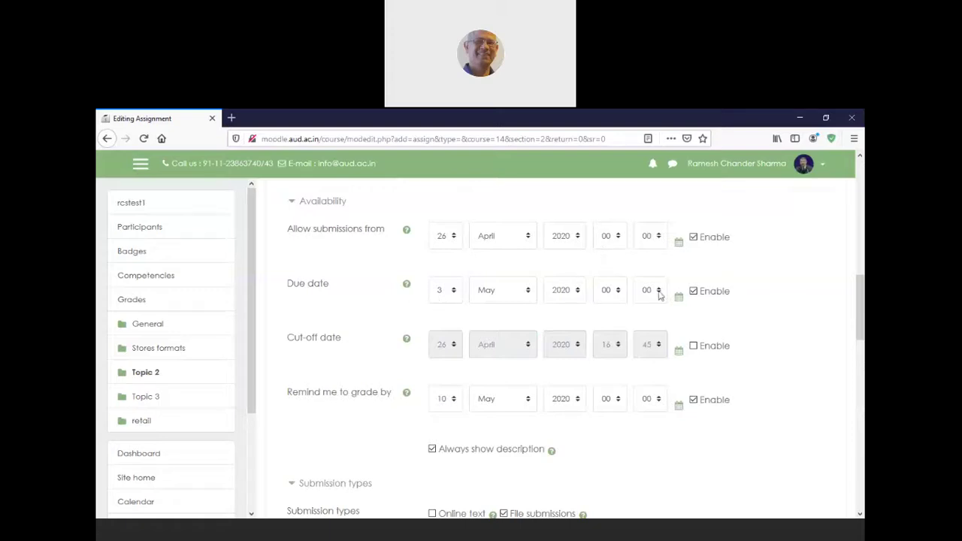
pyautogui.click(618, 239)
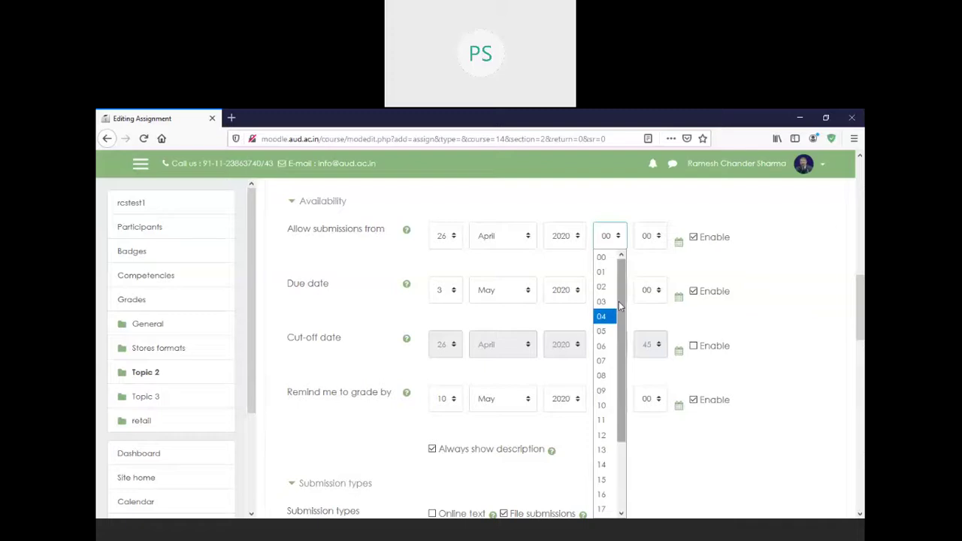
pyautogui.click(786, 281)
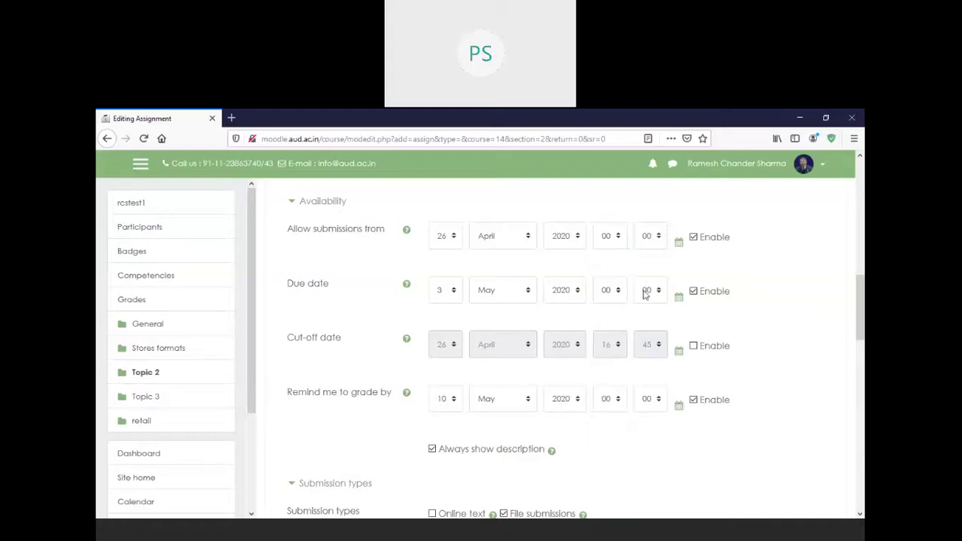
pyautogui.click(618, 294)
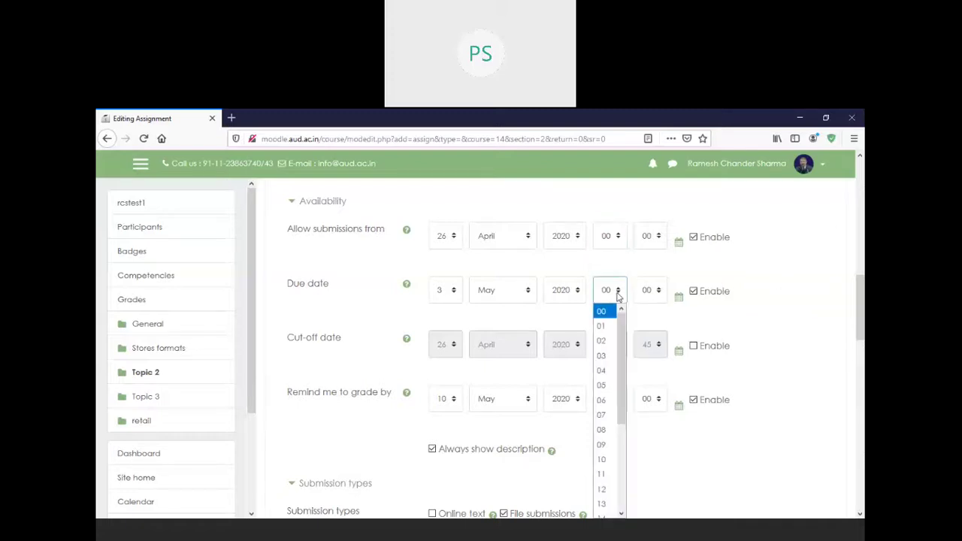
pyautogui.click(606, 489)
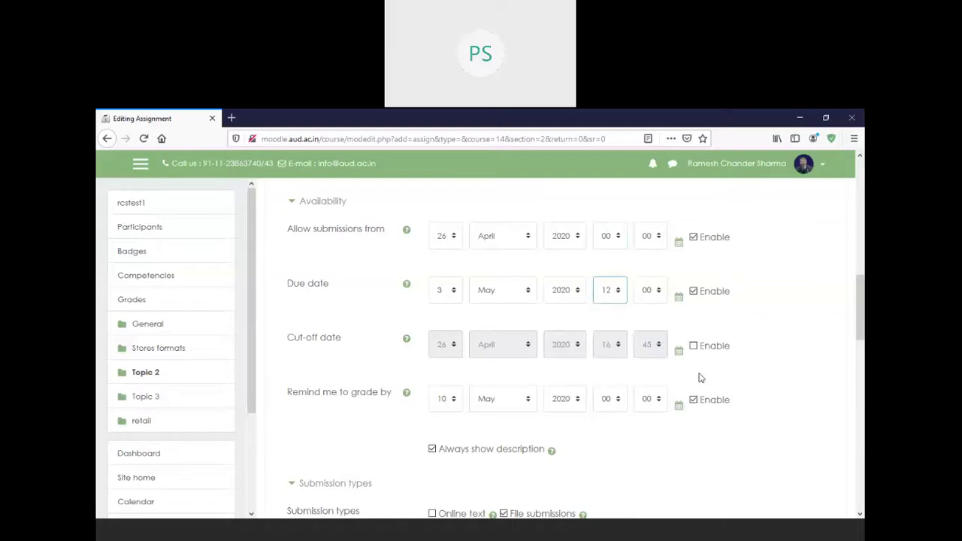
# Step: Allow Online text submissions alongside file submissions and enable a word limit of 300
pyautogui.moveTo(859, 310); pyautogui.dragTo(862, 366)
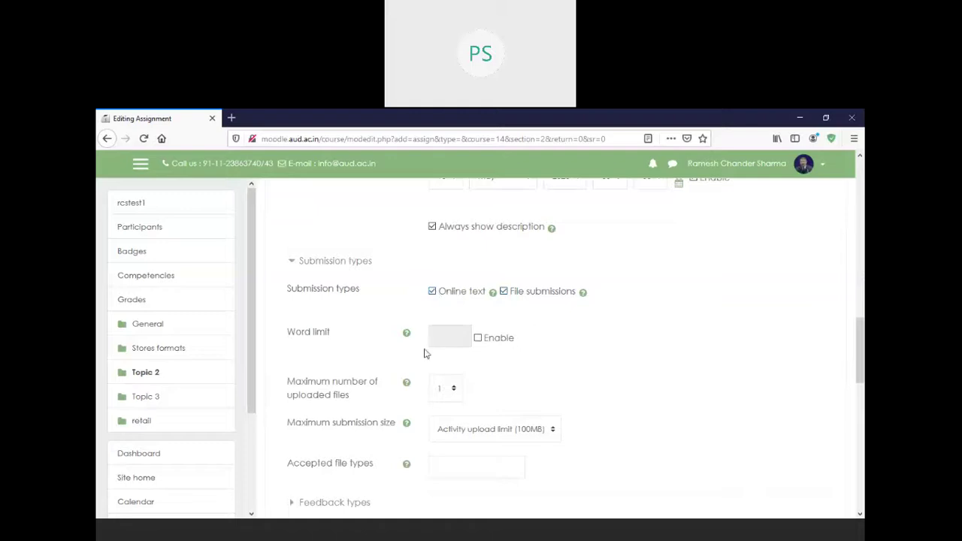
pyautogui.click(478, 337)
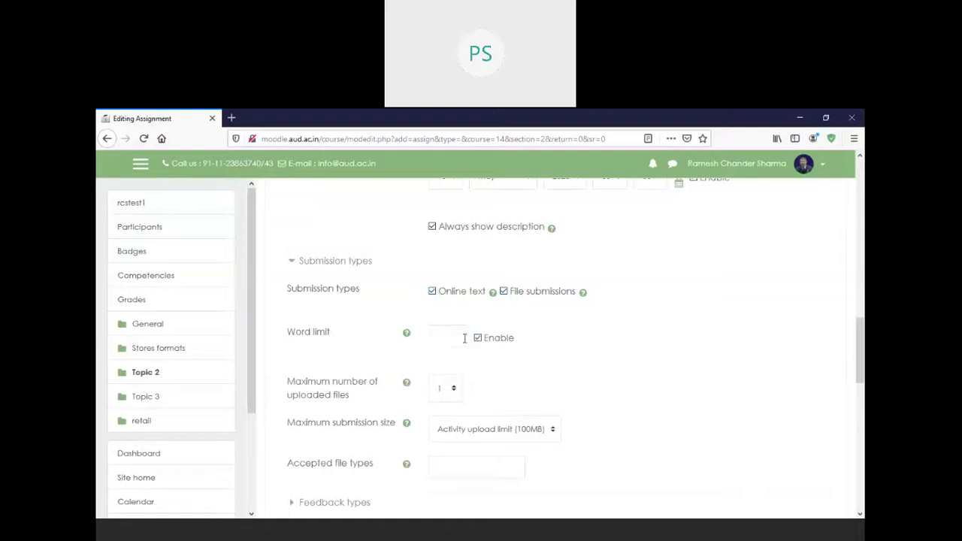
pyautogui.click(450, 337)
pyautogui.scroll(-3, 857, 353)
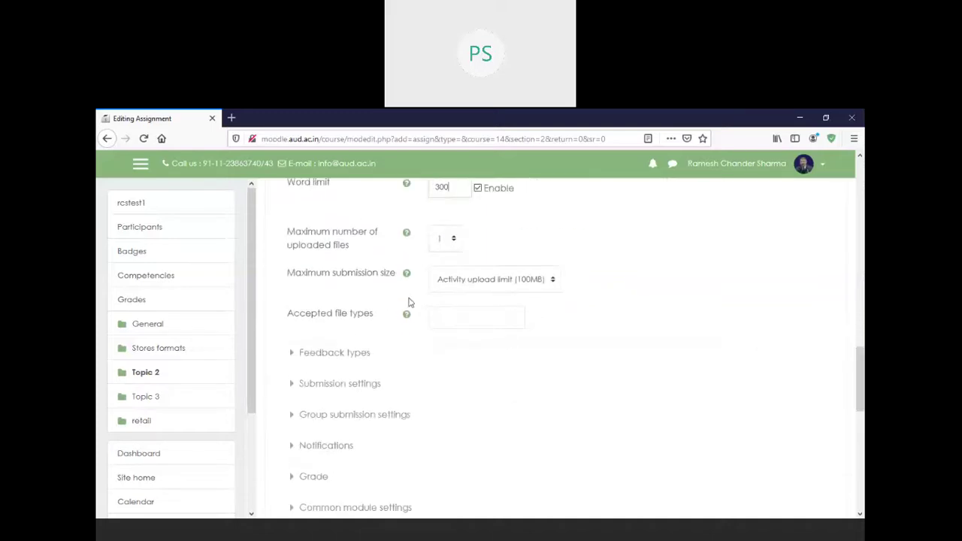
# Step: Limit the maximum submission size to 2MB and enable Feedback files among the feedback types
pyautogui.click(452, 240)
pyautogui.click(516, 258)
pyautogui.click(553, 280)
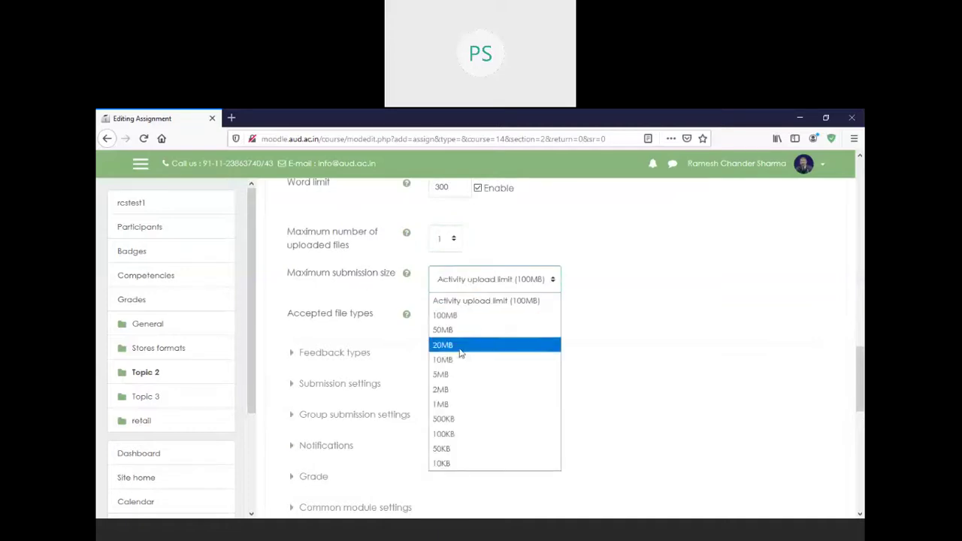
pyautogui.click(454, 391)
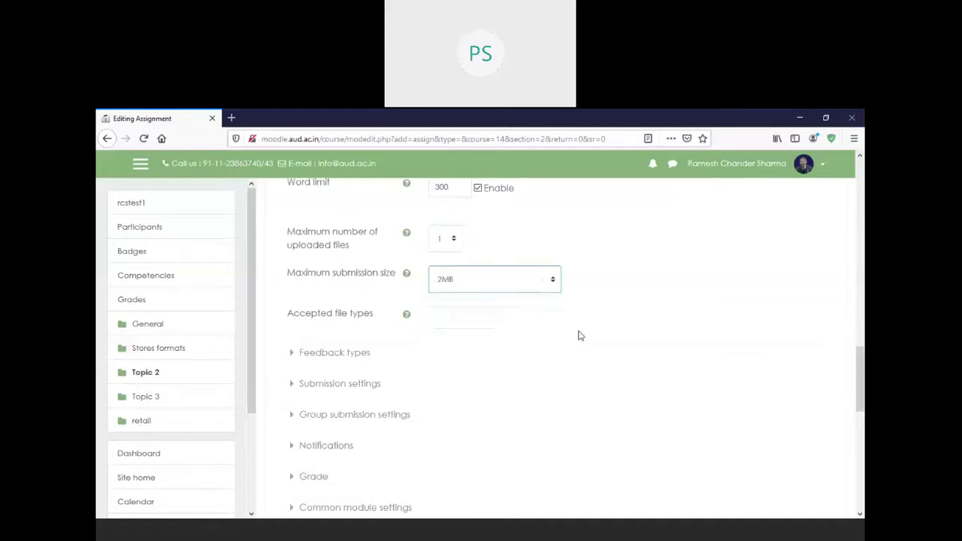
pyautogui.click(451, 321)
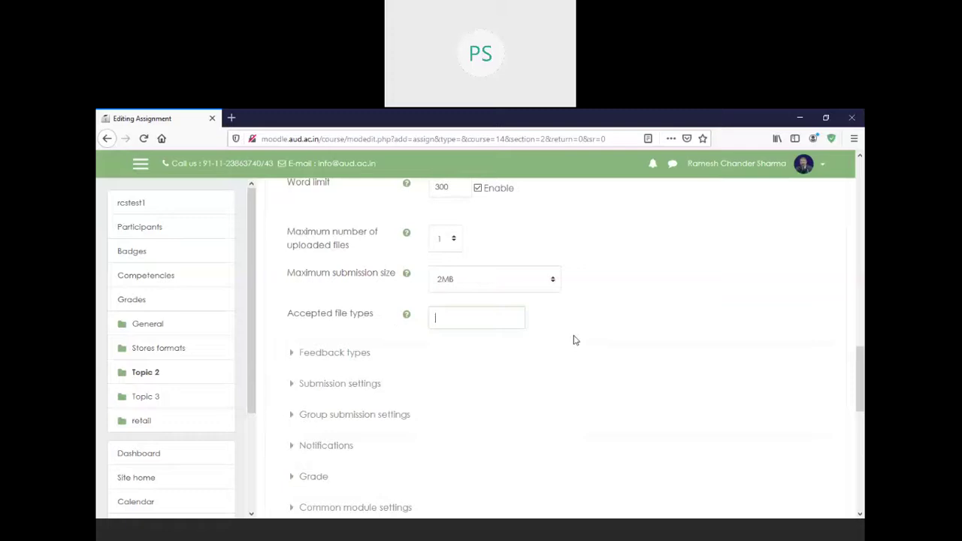
pyautogui.click(352, 355)
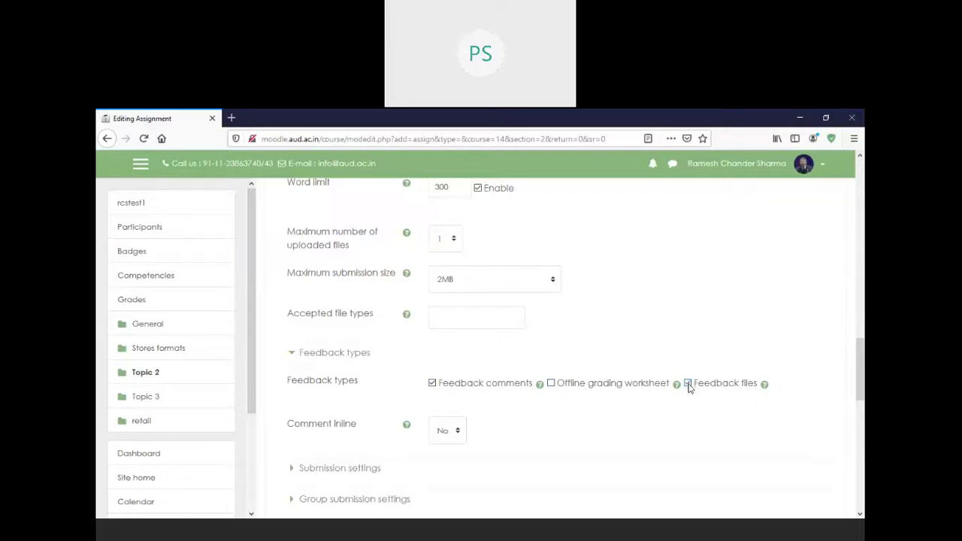
# Step: Set the assignment's maximum grade to 1 in the grade settings and go to the save options
pyautogui.moveTo(861, 376); pyautogui.dragTo(861, 418)
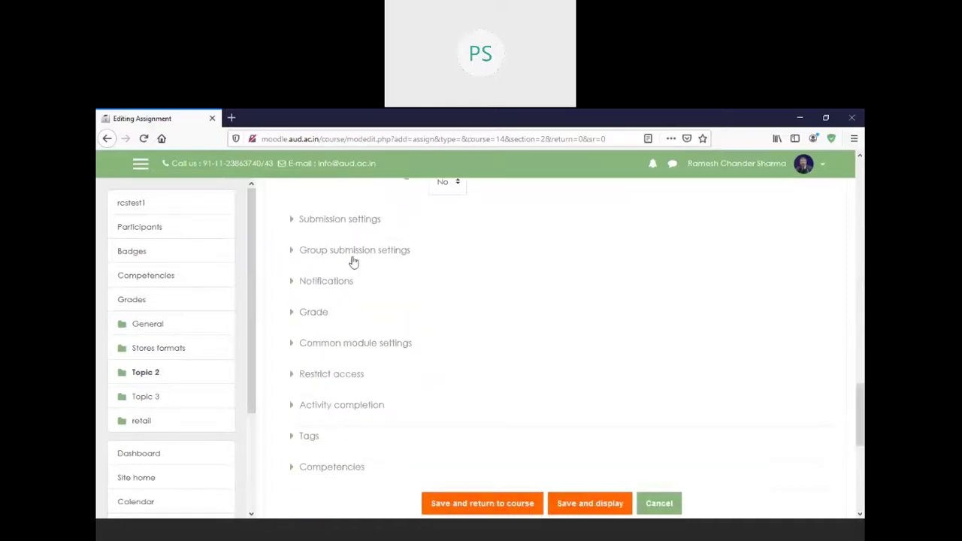
pyautogui.click(314, 315)
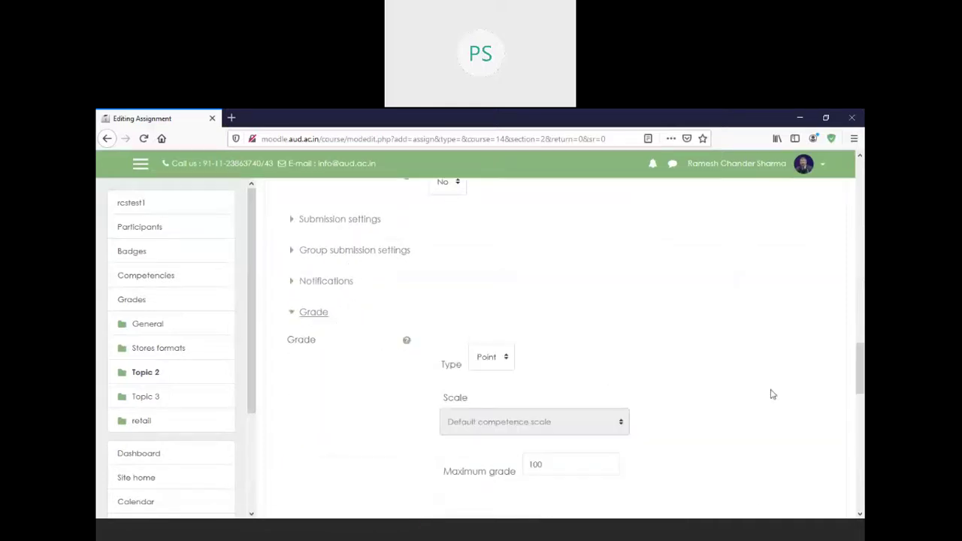
pyautogui.moveTo(861, 372); pyautogui.dragTo(861, 393)
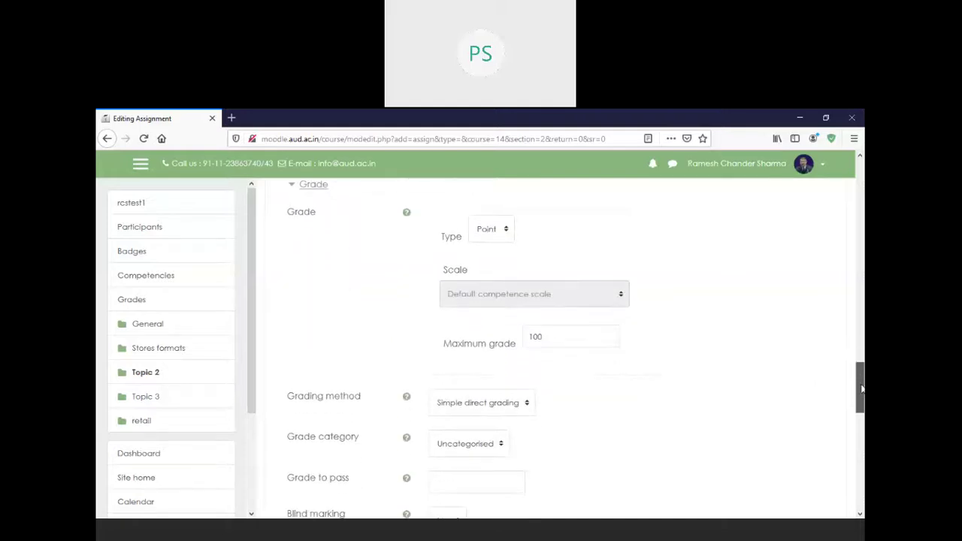
pyautogui.moveTo(545, 337); pyautogui.dragTo(505, 338)
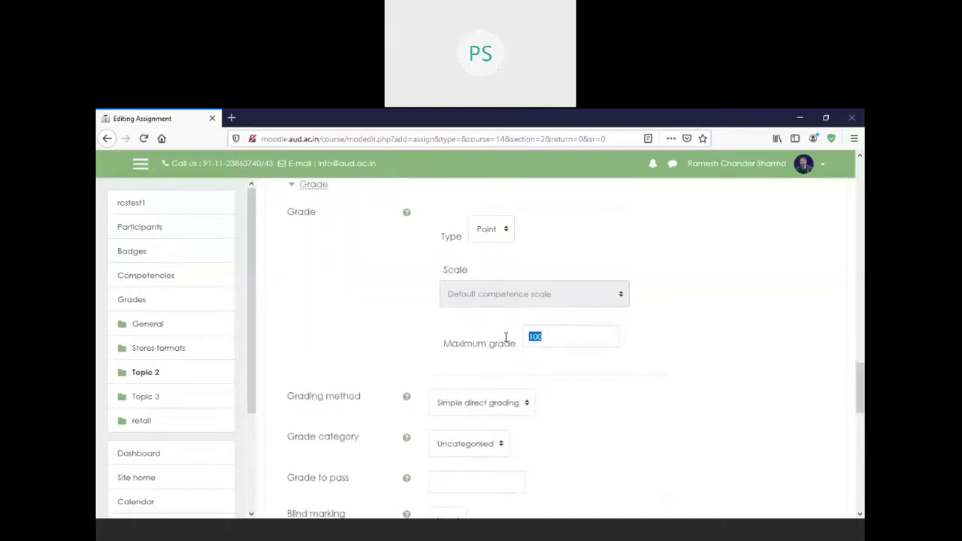
pyautogui.write('1')
pyautogui.scroll(-10, 560, 346)
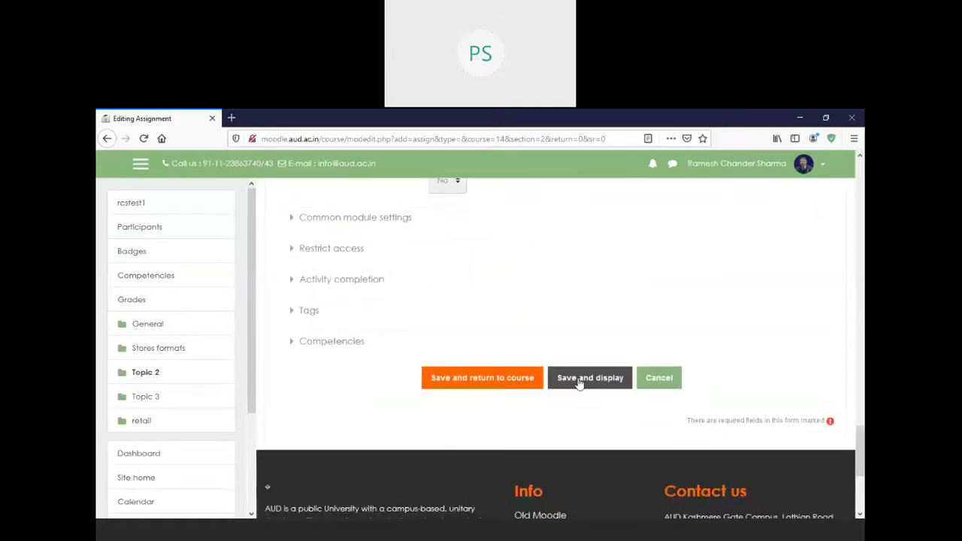
# Step: Try to save the Plant assignment and display it, and continue past the error page
pyautogui.click(578, 383)
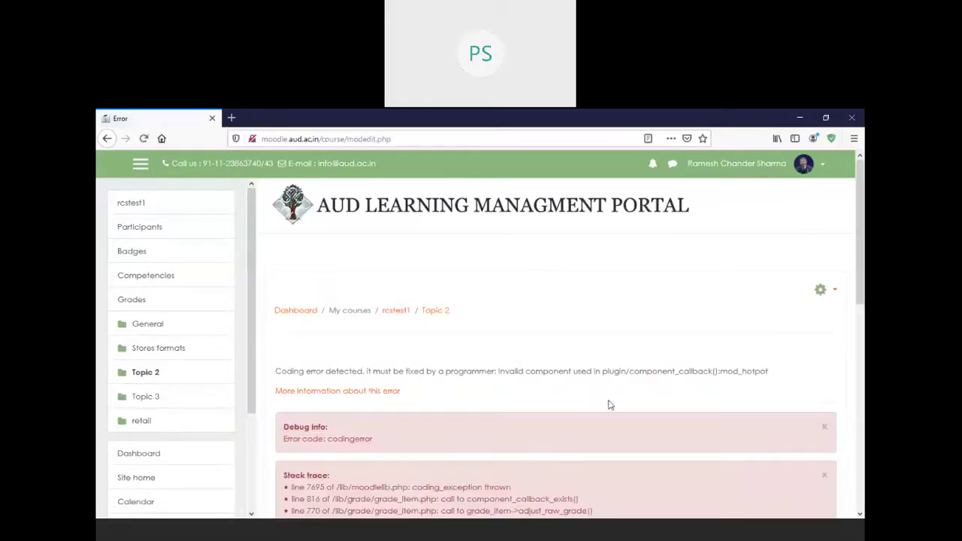
pyautogui.scroll(-3, 853, 241)
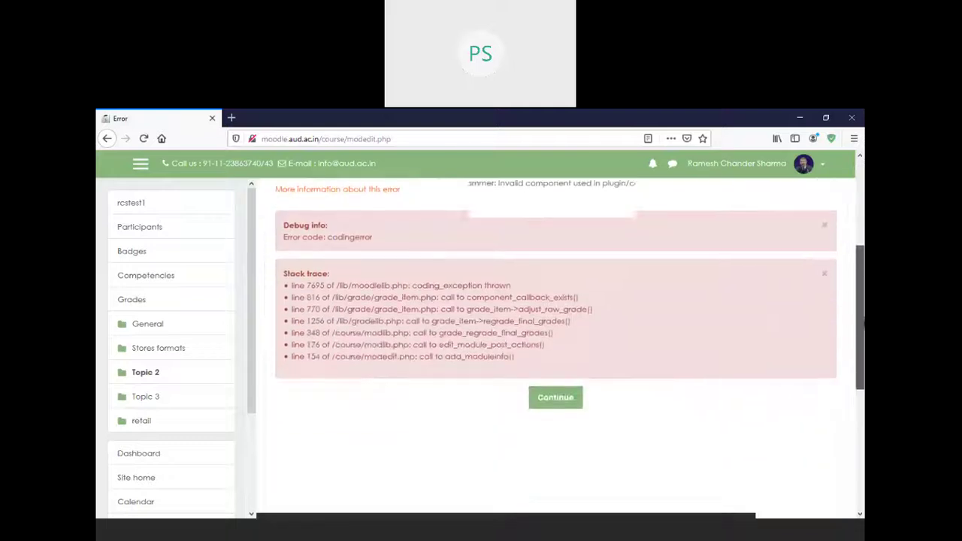
pyautogui.click(549, 354)
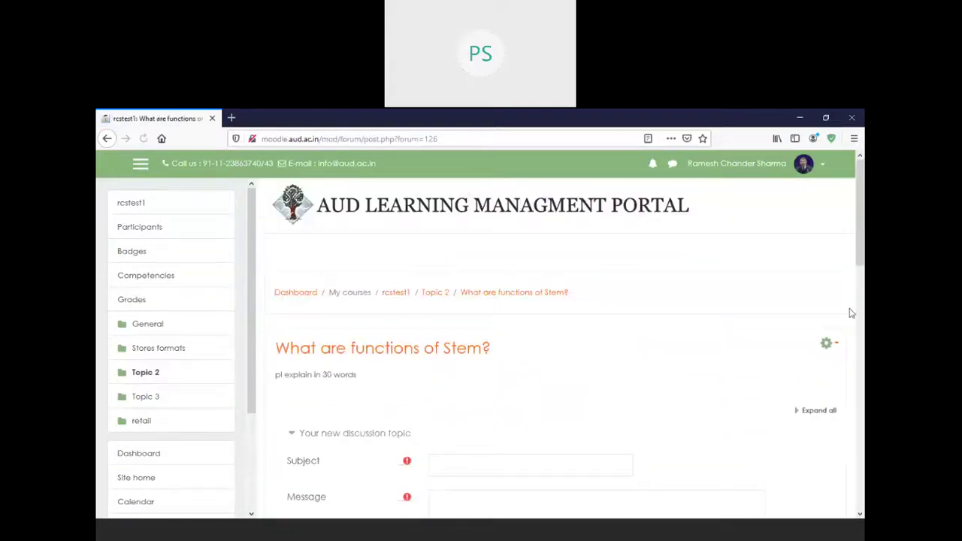
pyautogui.scroll(-2, 863, 287)
pyautogui.scroll(-1, 863, 288)
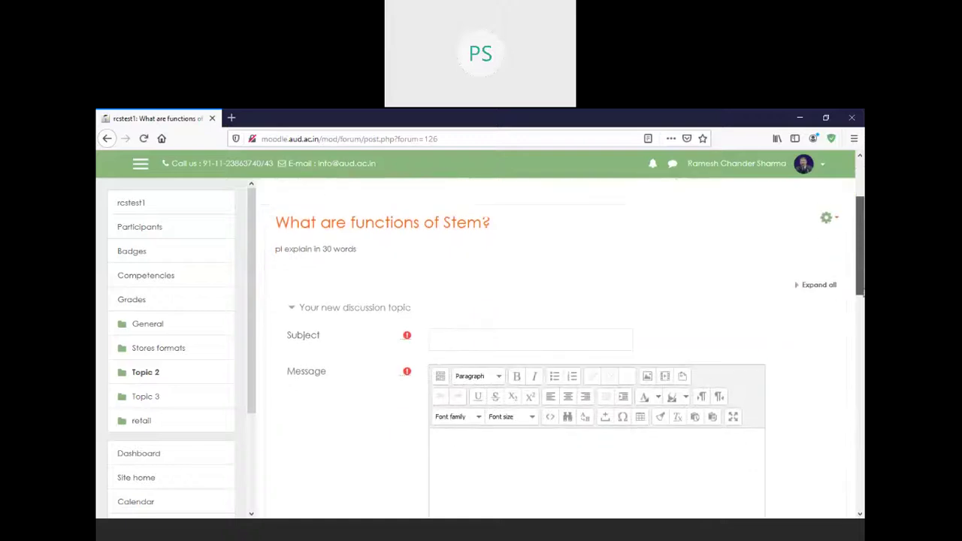
pyautogui.scroll(1, 863, 295)
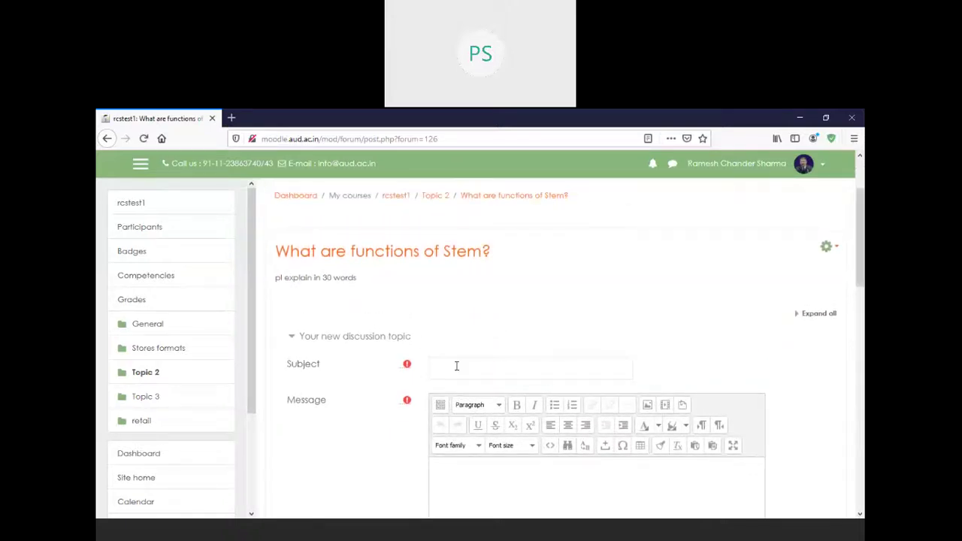
pyautogui.moveTo(860, 256); pyautogui.dragTo(860, 421)
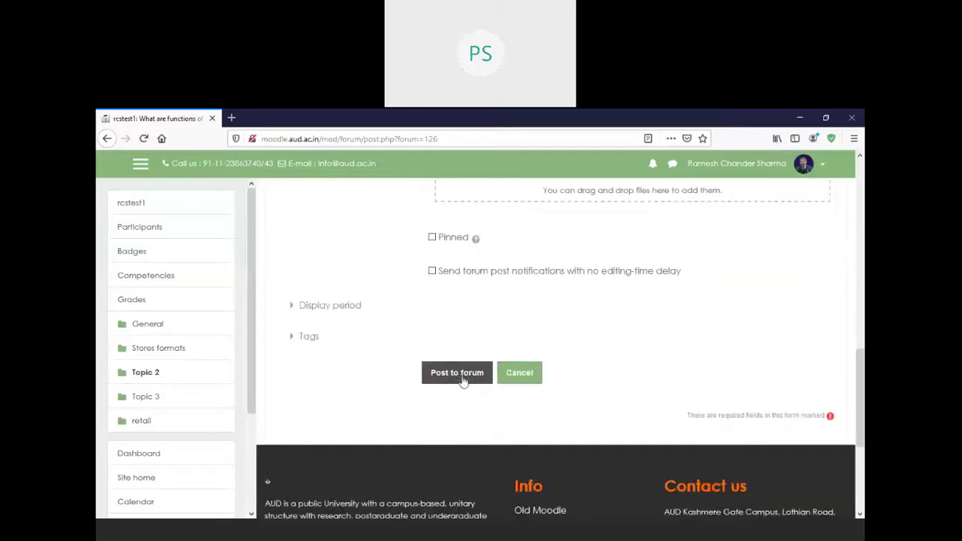
pyautogui.click(461, 375)
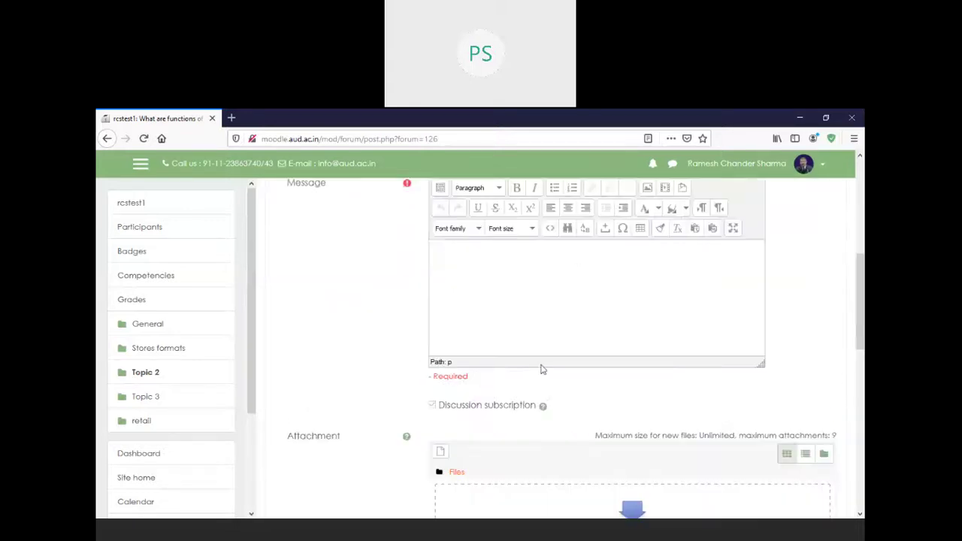
pyautogui.moveTo(860, 301); pyautogui.dragTo(860, 393)
pyautogui.click(535, 396)
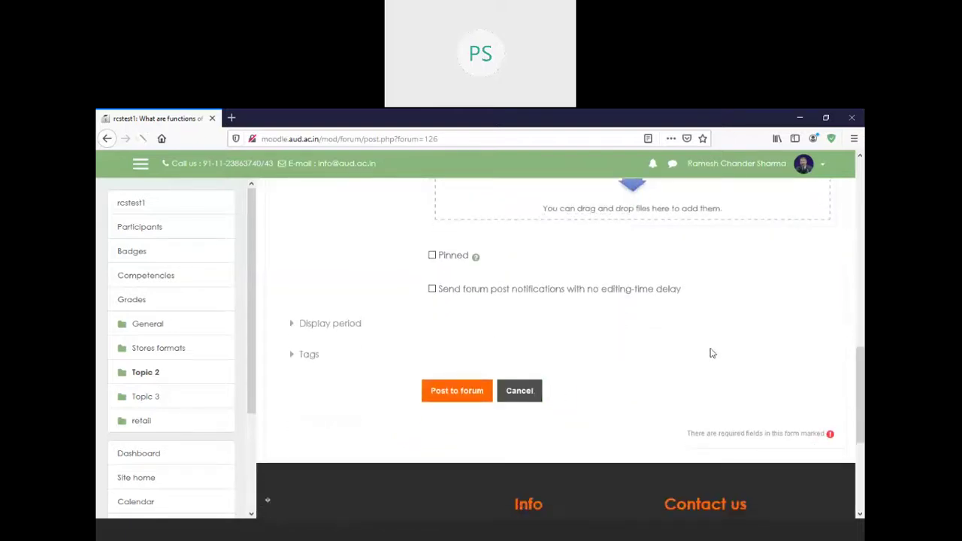
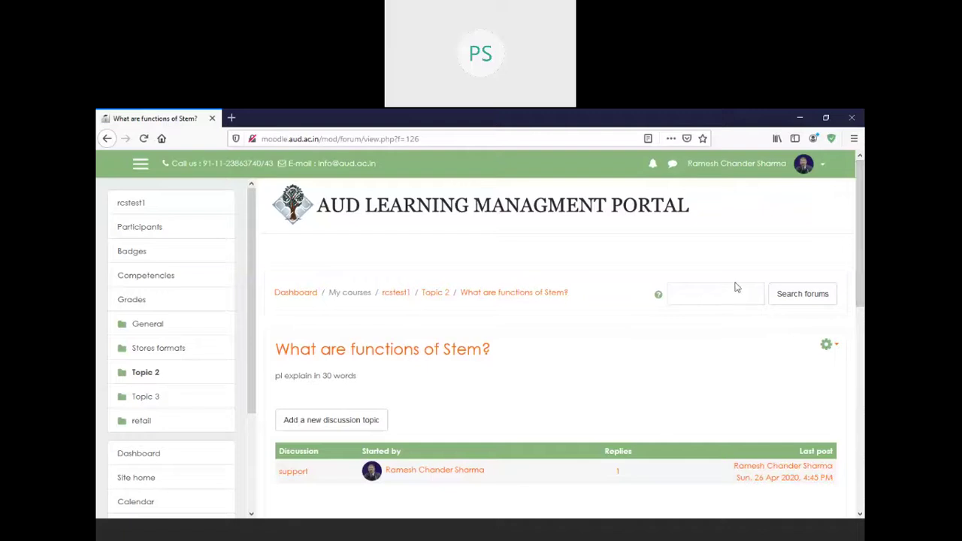
# Step: Return to the rcstest1 course, open its grades and review the participants' entries in the grader report
pyautogui.click(395, 294)
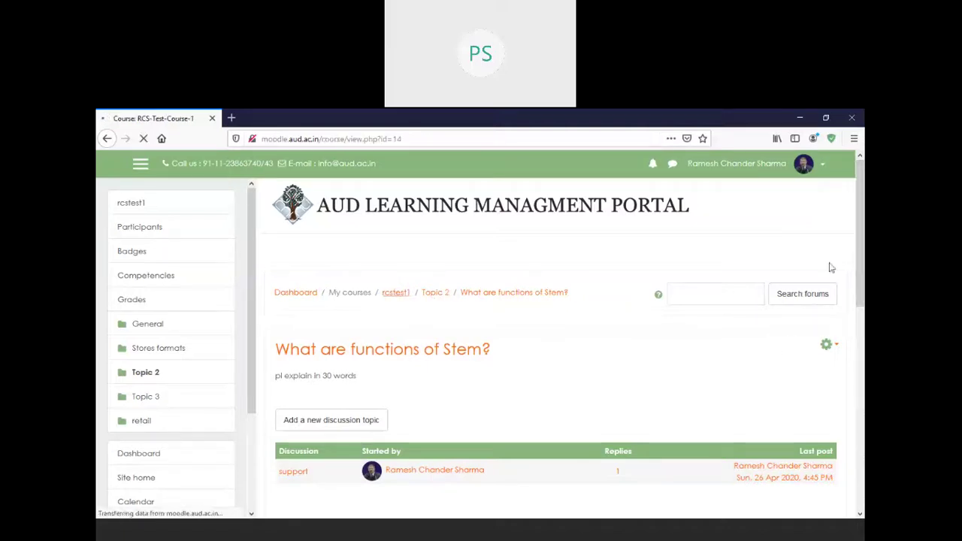
pyautogui.click(137, 303)
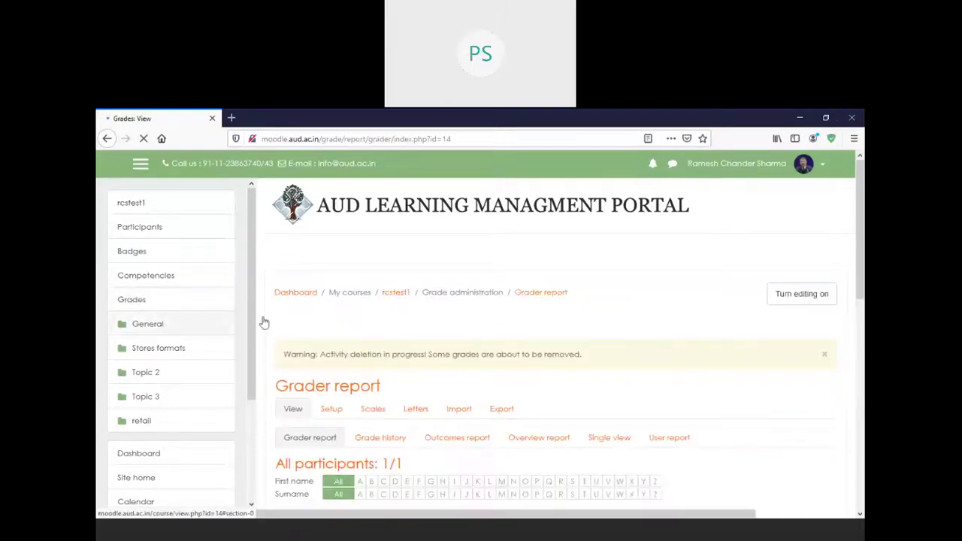
pyautogui.moveTo(856, 238); pyautogui.dragTo(840, 333)
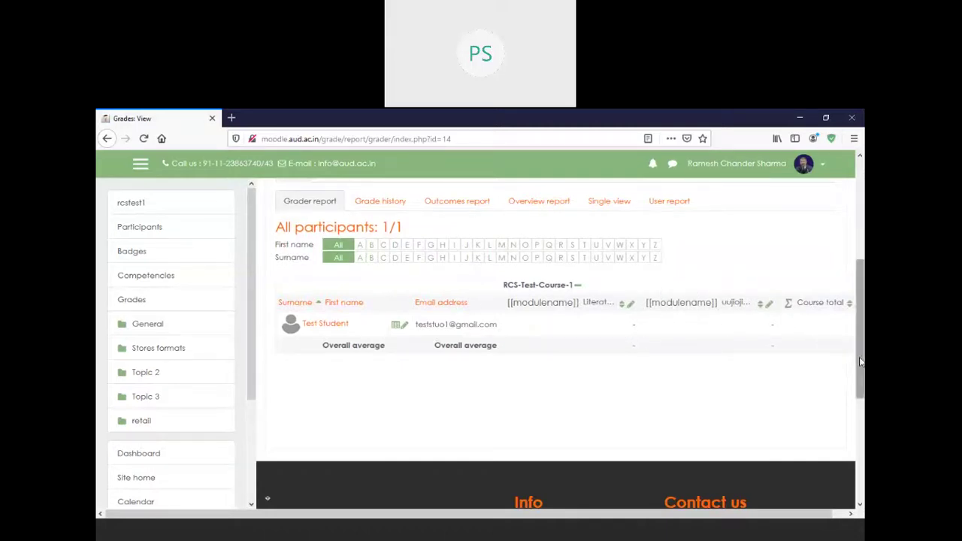
pyautogui.scroll(3, 789, 321)
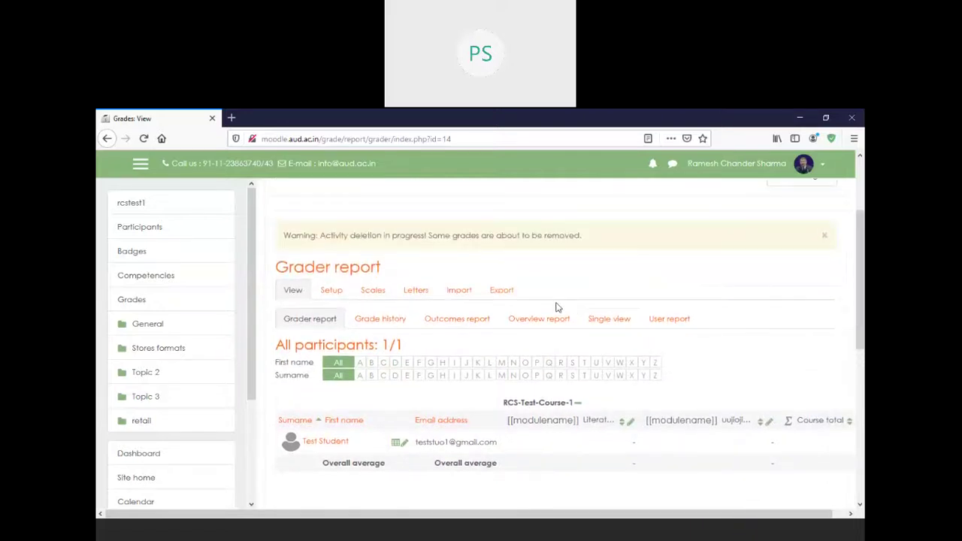
# Step: View the grade export formats and examine the course's grade letter boundaries
pyautogui.click(502, 291)
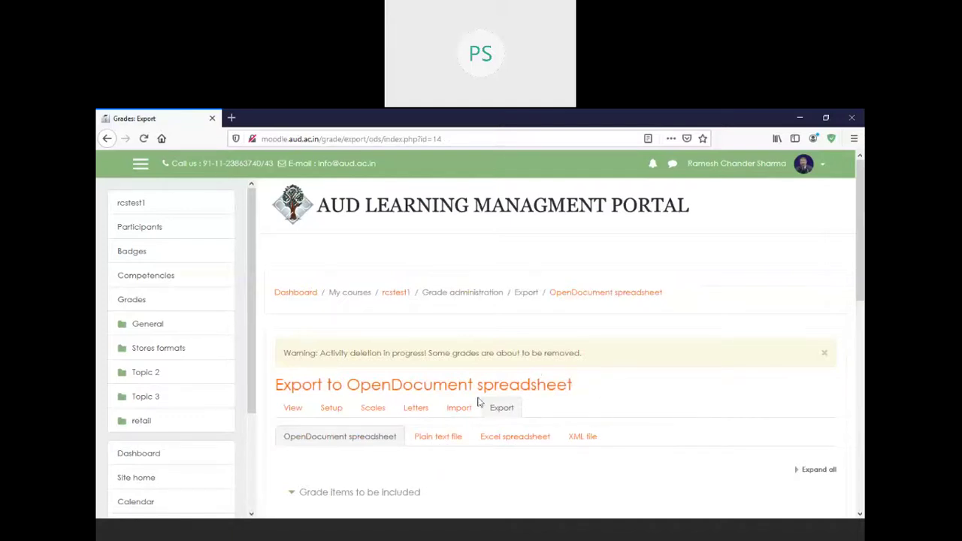
pyautogui.click(415, 410)
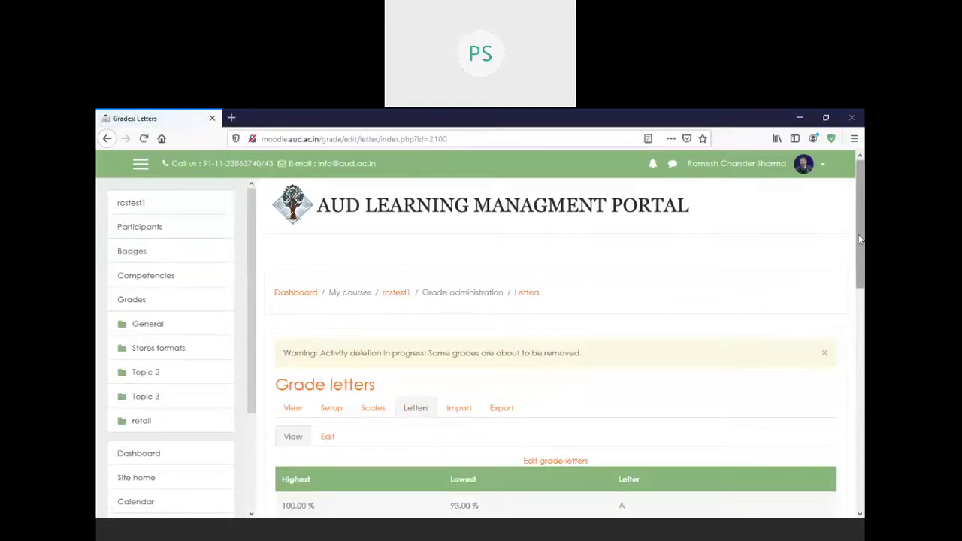
pyautogui.scroll(-4, 860, 239)
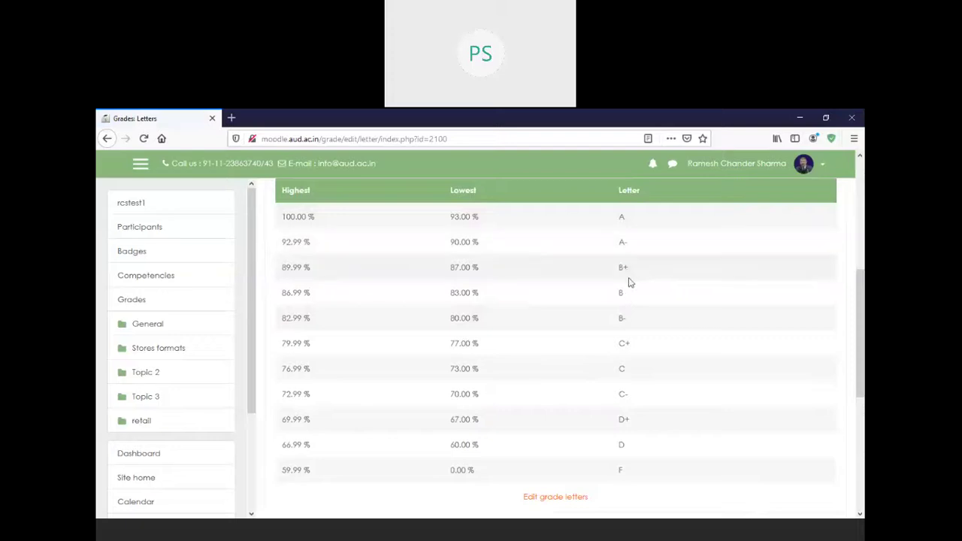
# Step: Override the site default grade letters, set the lower limit for A to 94%, and discard the changes
pyautogui.click(560, 502)
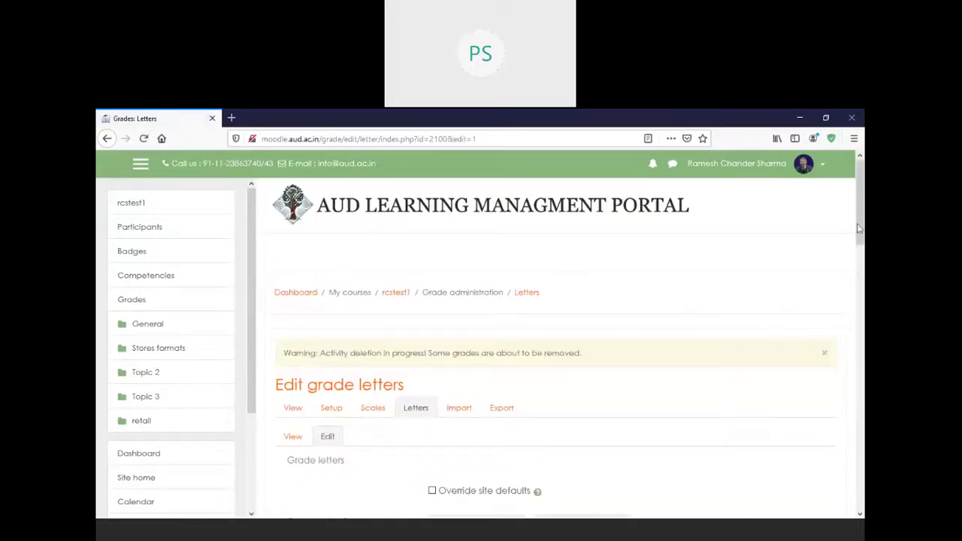
pyautogui.scroll(-5, 482, 236)
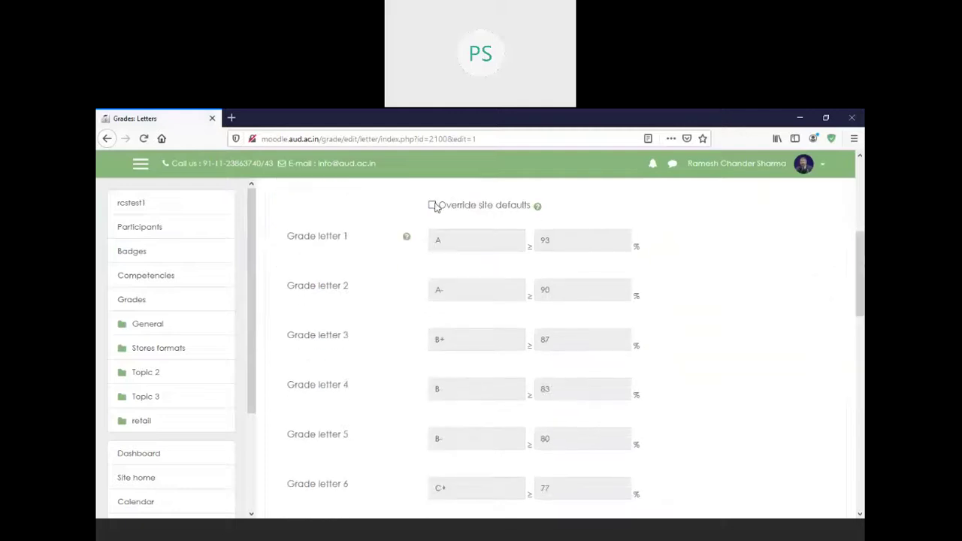
pyautogui.click(433, 206)
pyautogui.doubleClick(448, 240)
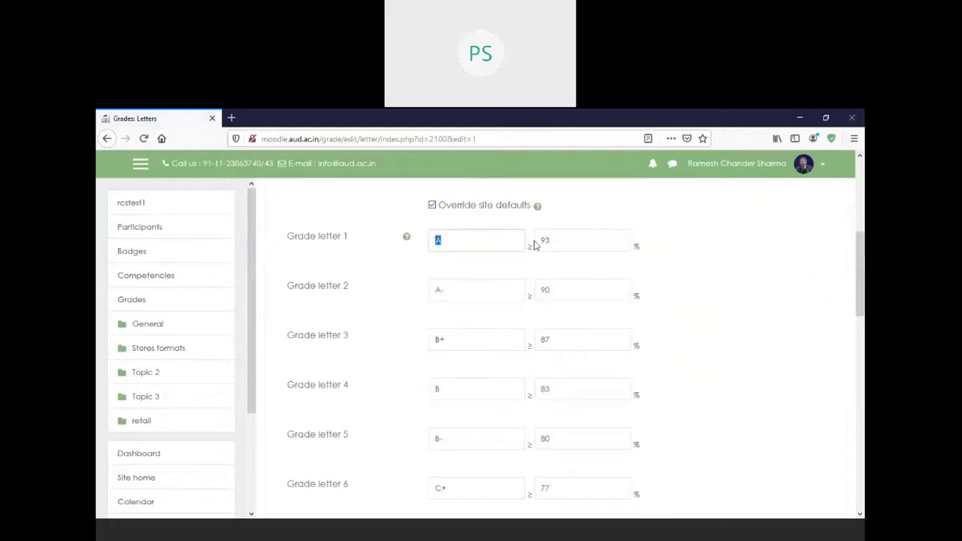
pyautogui.moveTo(545, 240); pyautogui.dragTo(557, 241)
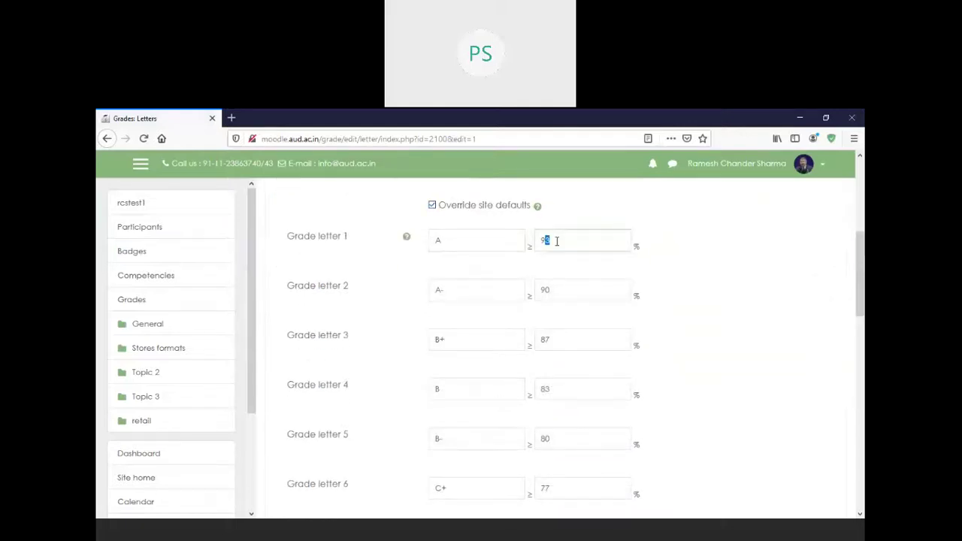
pyautogui.write('4')
pyautogui.moveTo(862, 263); pyautogui.dragTo(861, 401)
pyautogui.click(531, 401)
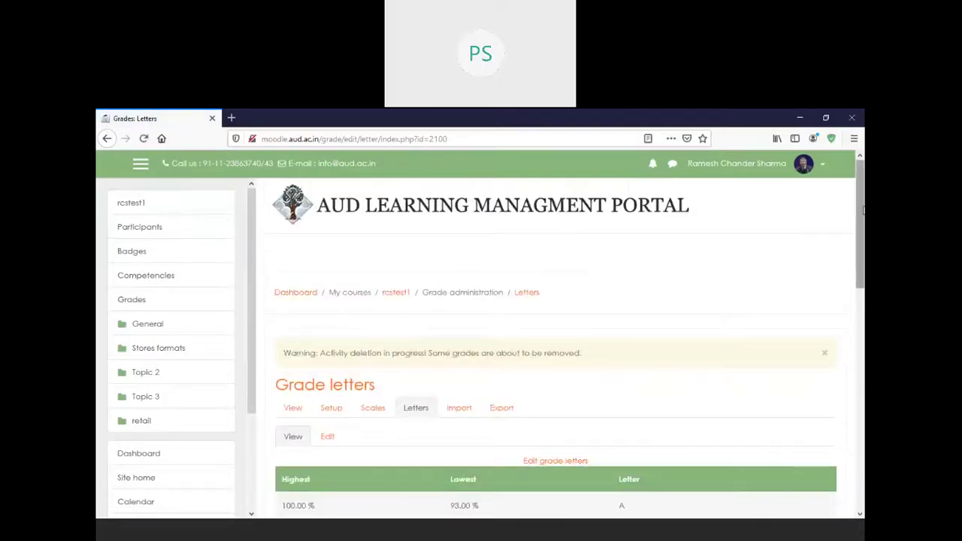
# Step: Open the course competencies, examine the framework choices in the competency picker and cancel without adding any
pyautogui.moveTo(861, 212); pyautogui.dragTo(863, 384)
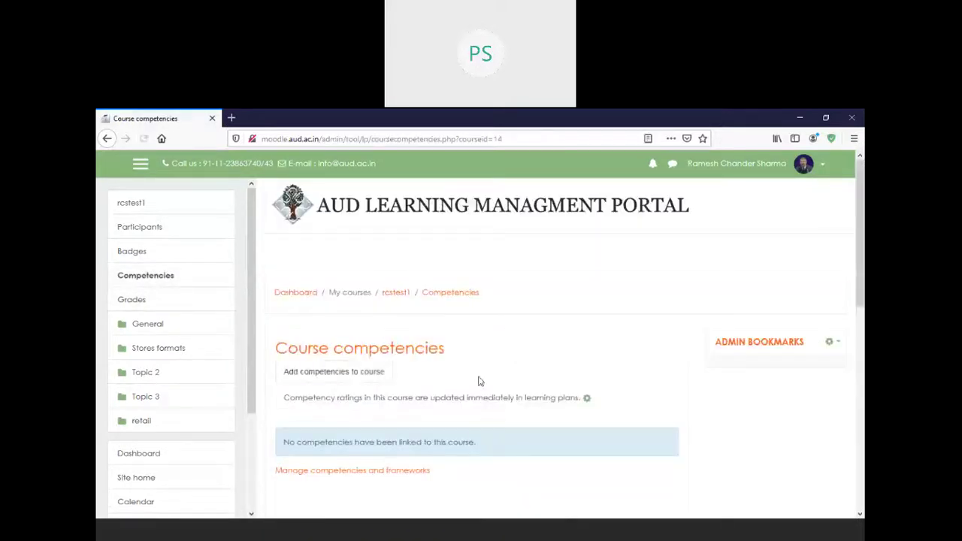
pyautogui.scroll(-2, 857, 304)
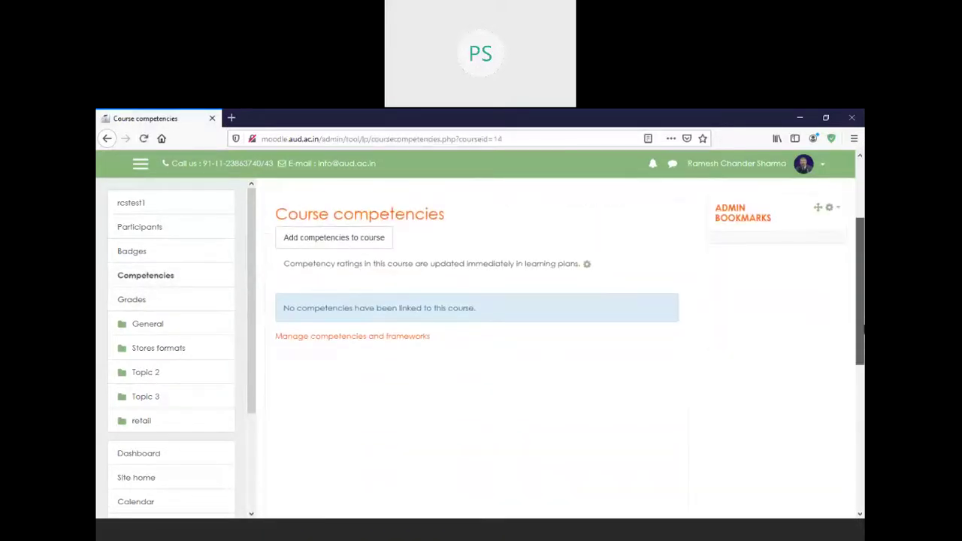
pyautogui.scroll(1, 863, 316)
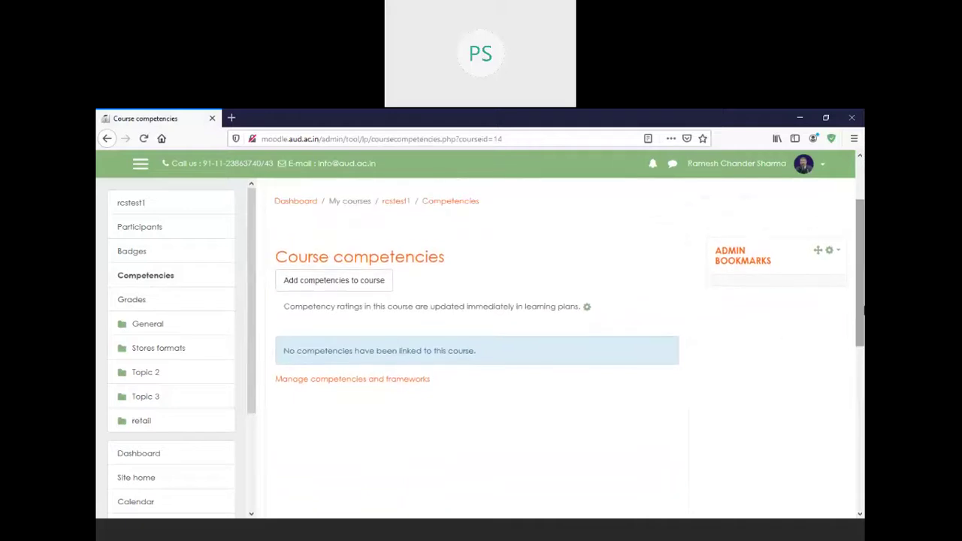
pyautogui.click(371, 288)
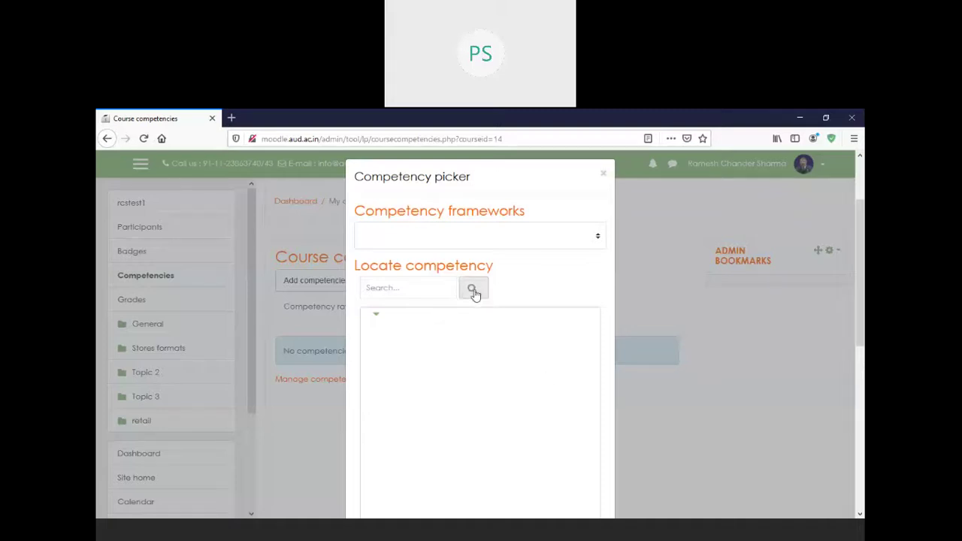
pyautogui.click(599, 239)
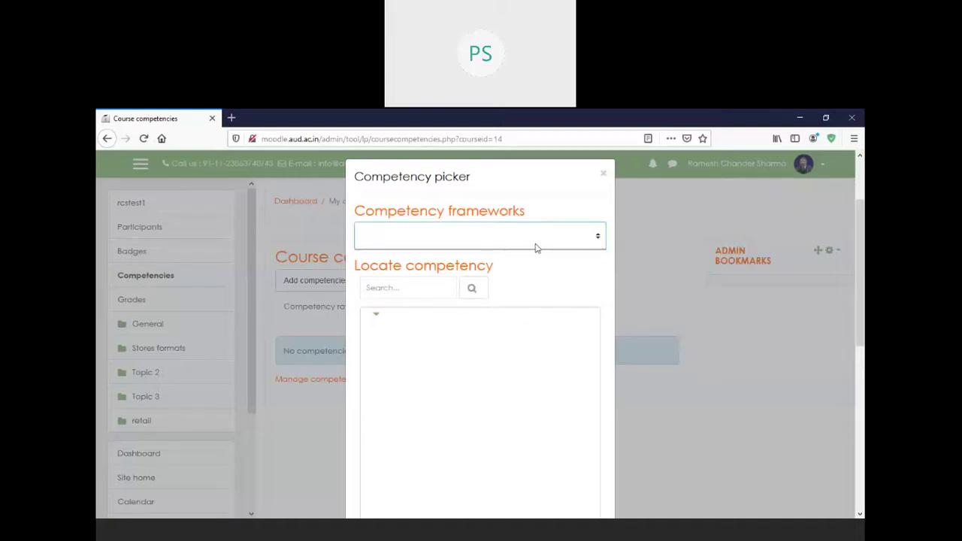
pyautogui.click(402, 355)
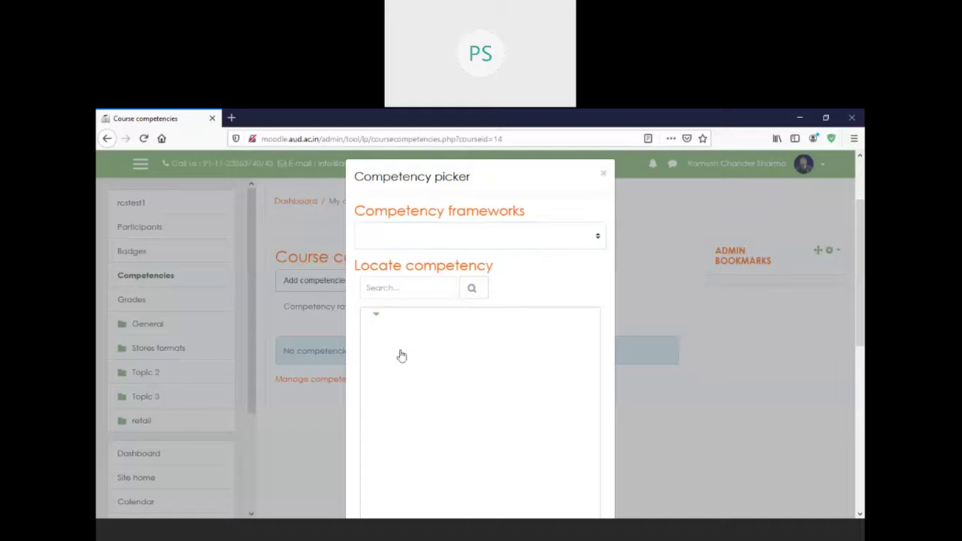
pyautogui.scroll(-5, 861, 239)
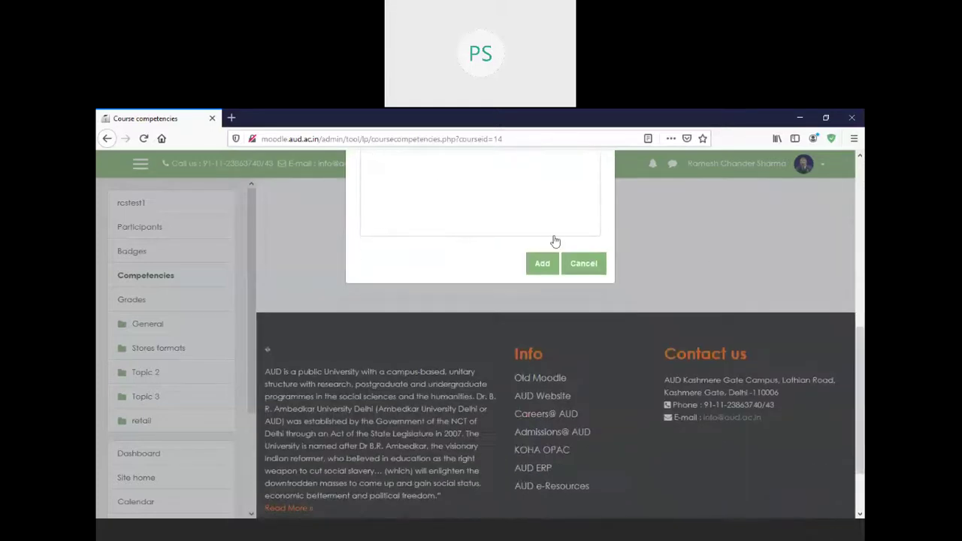
pyautogui.click(583, 268)
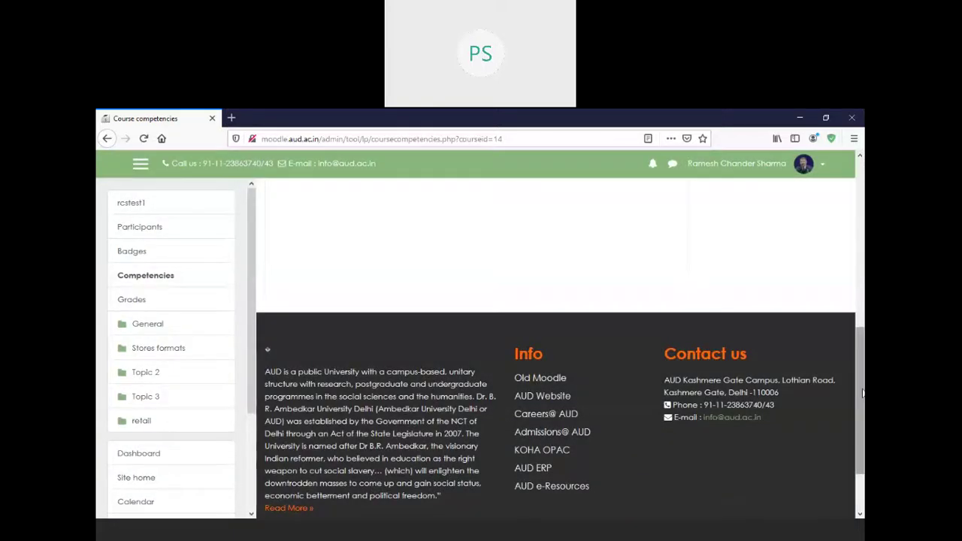
pyautogui.moveTo(863, 392); pyautogui.dragTo(863, 253)
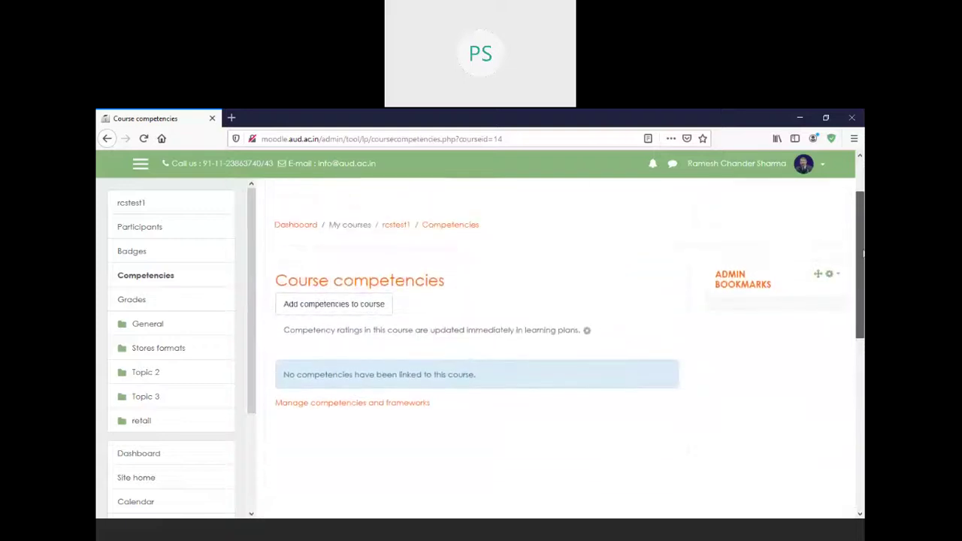
# Step: Return to the rcstest1 course and start adding a Quiz activity to Topic 2
pyautogui.click(398, 240)
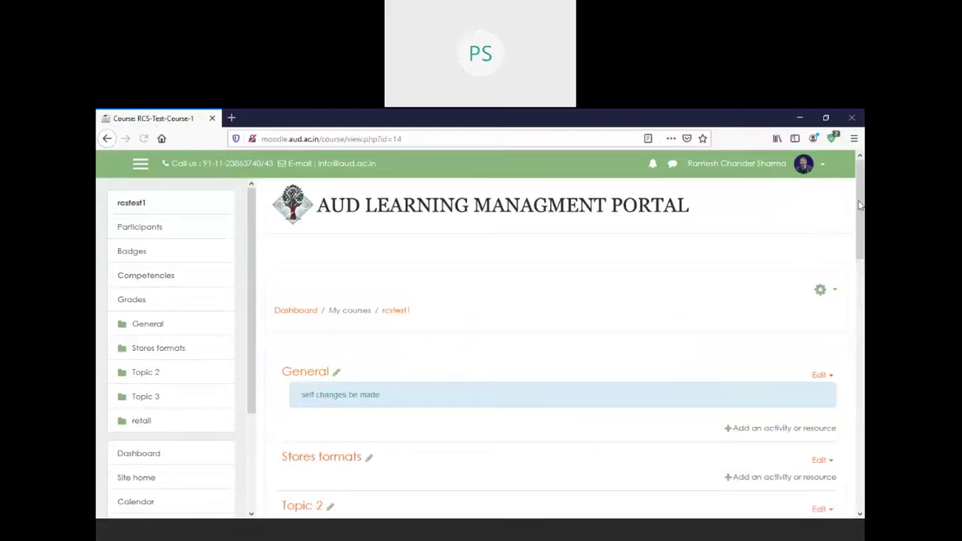
pyautogui.moveTo(861, 204); pyautogui.dragTo(862, 348)
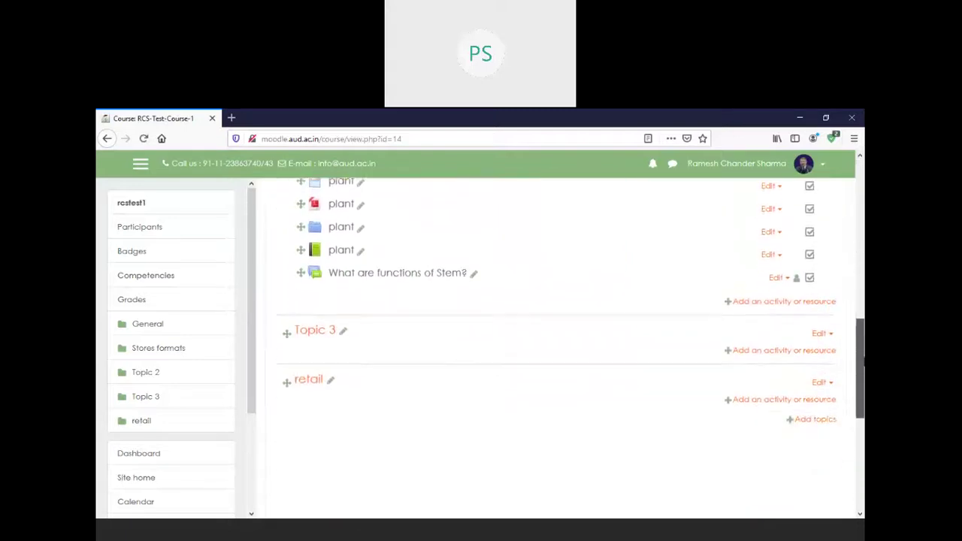
pyautogui.click(775, 299)
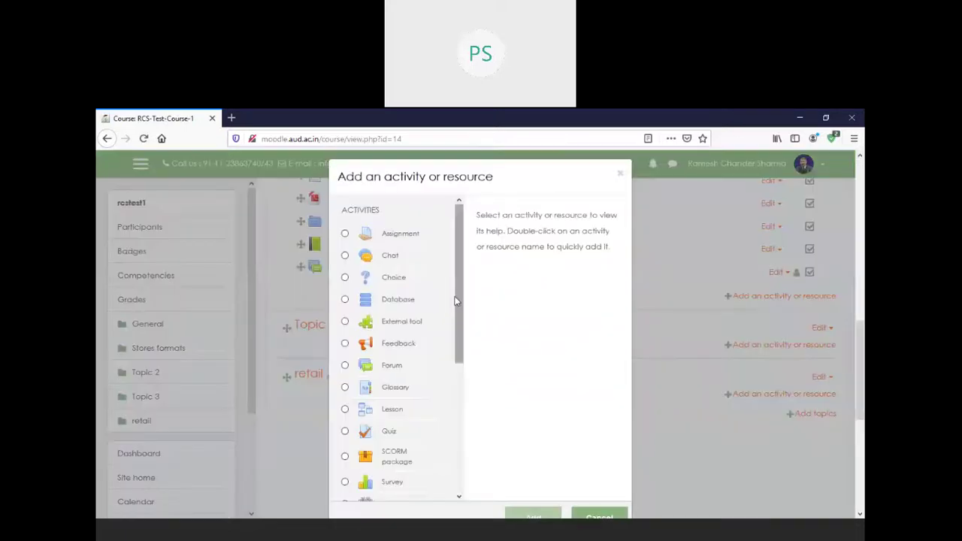
pyautogui.scroll(-3, 460, 316)
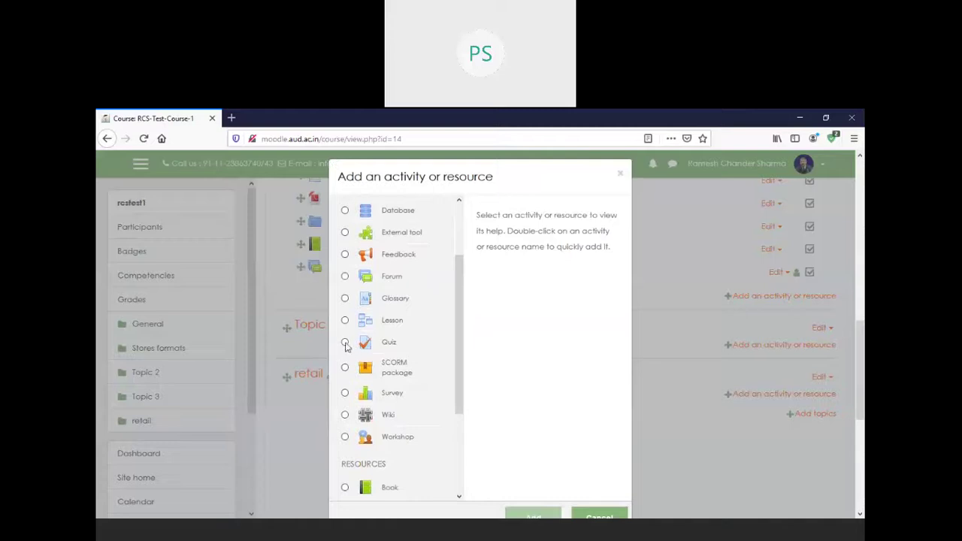
pyautogui.click(345, 343)
pyautogui.scroll(-1, 628, 301)
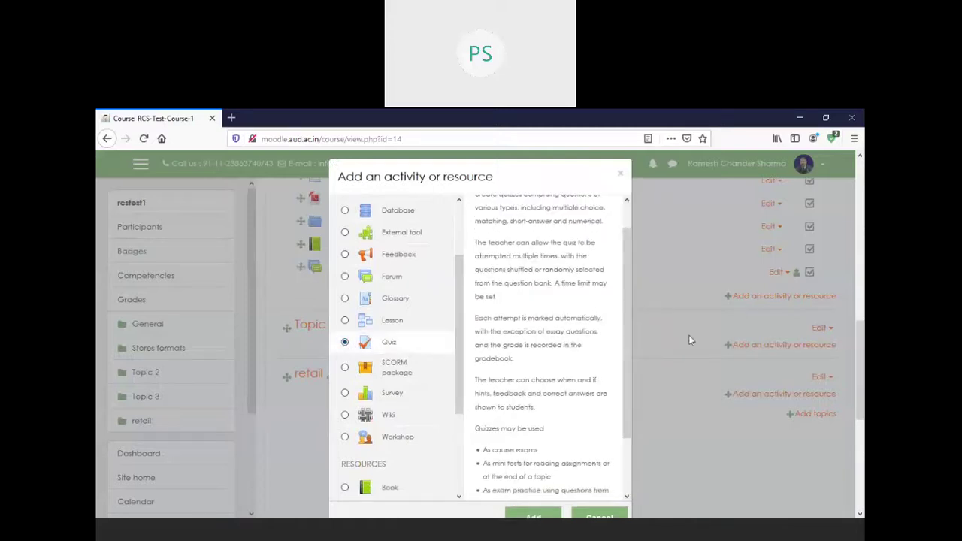
pyautogui.scroll(-2, 510, 481)
pyautogui.click(533, 460)
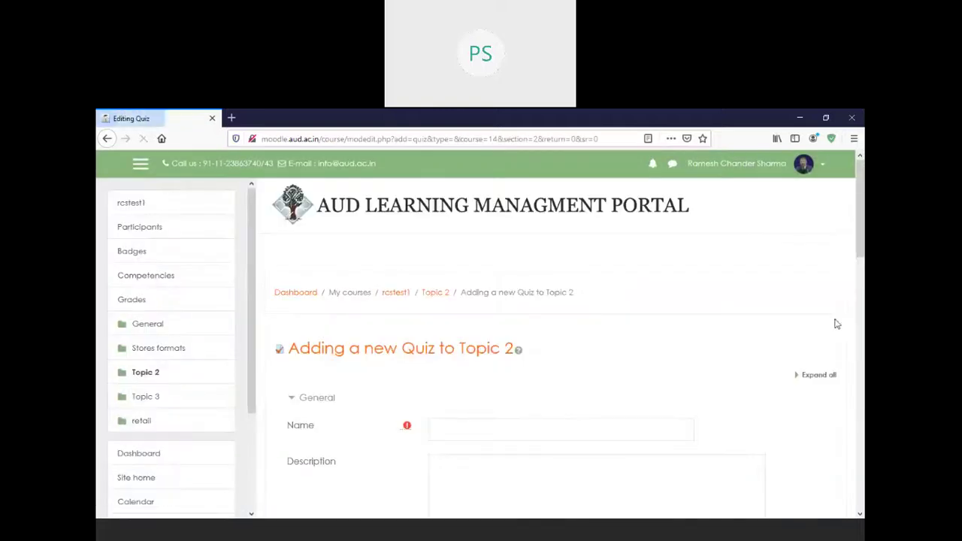
# Step: Name the new Topic 2 quiz "plnat"
pyautogui.moveTo(863, 257); pyautogui.dragTo(862, 293)
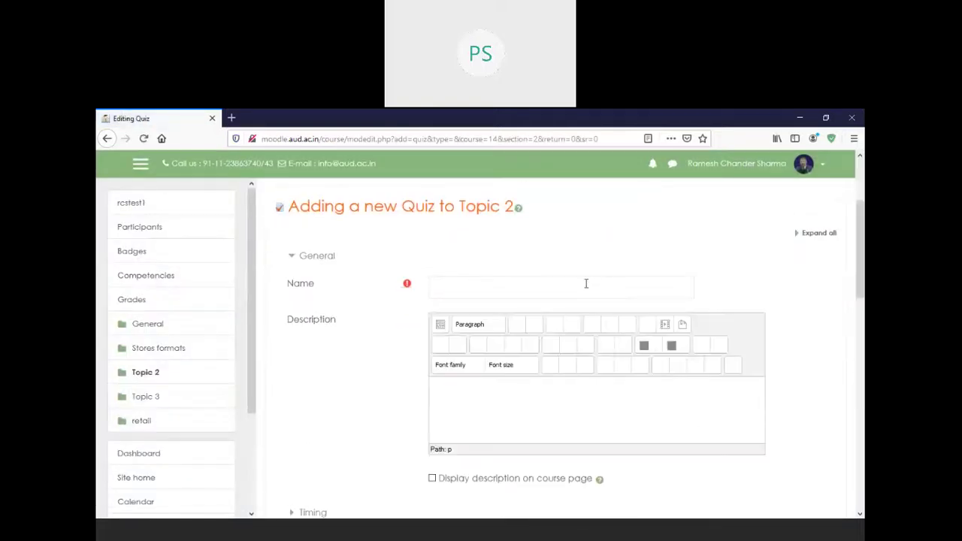
pyautogui.click(586, 283)
pyautogui.write('pl')
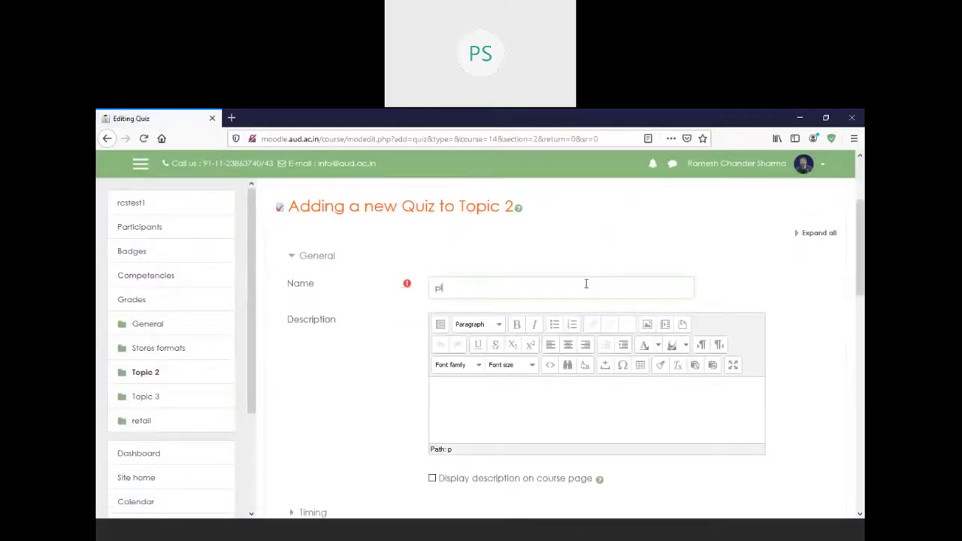
pyautogui.write('nat')
# Step: In the quiz's timing settings, enable the time limit and set it to 15 minutes
pyautogui.moveTo(862, 259); pyautogui.dragTo(861, 331)
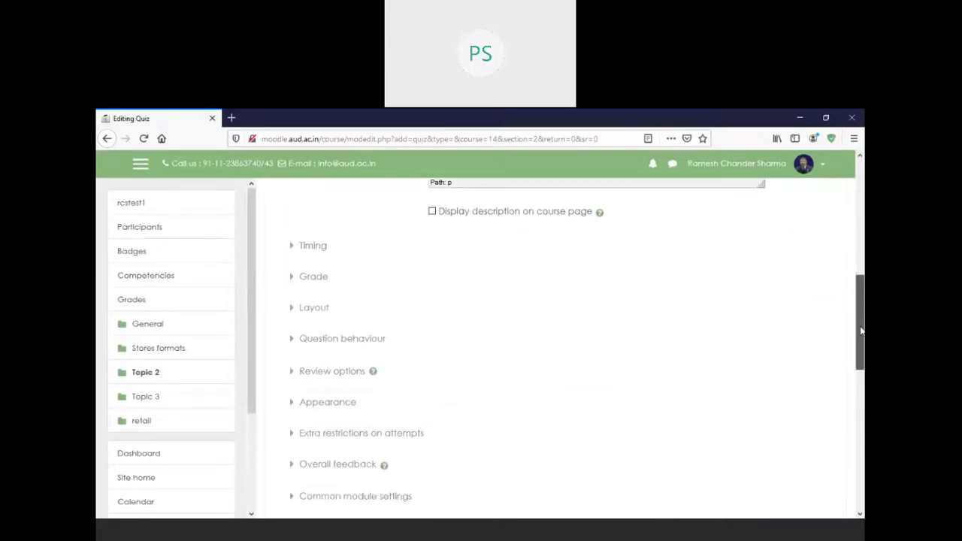
pyautogui.click(320, 250)
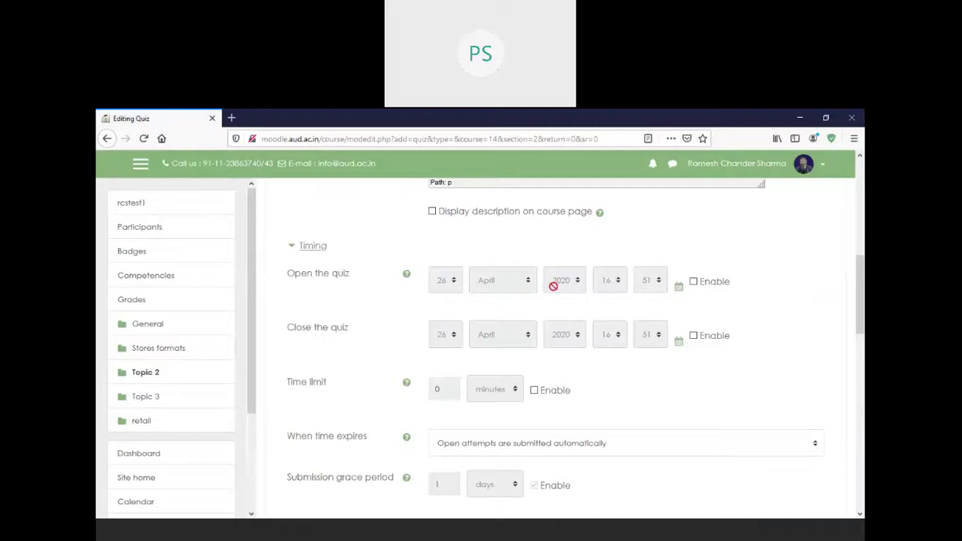
pyautogui.click(534, 390)
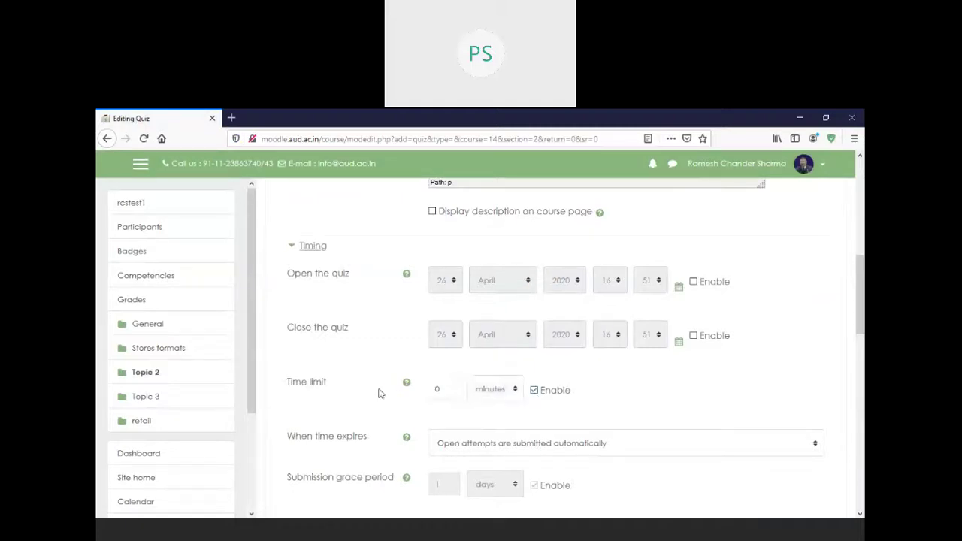
pyautogui.doubleClick(444, 389)
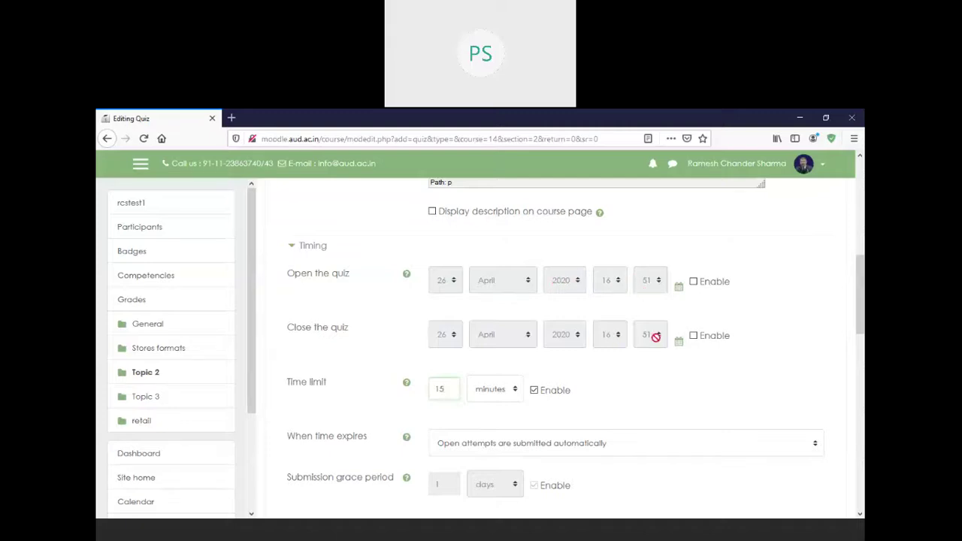
# Step: Enable the quiz's opening and closing dates and set the closing hour to 17
pyautogui.moveTo(300, 275); pyautogui.dragTo(580, 278)
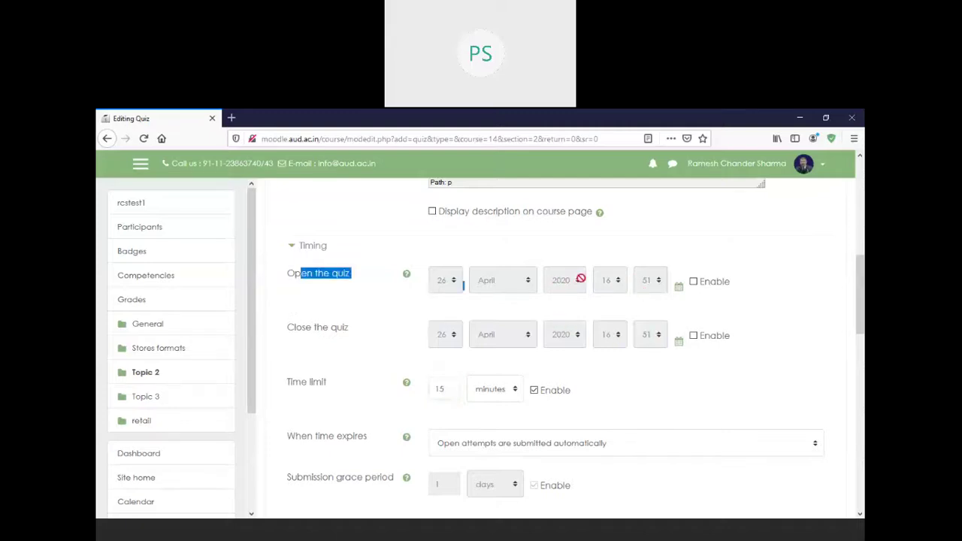
pyautogui.click(692, 282)
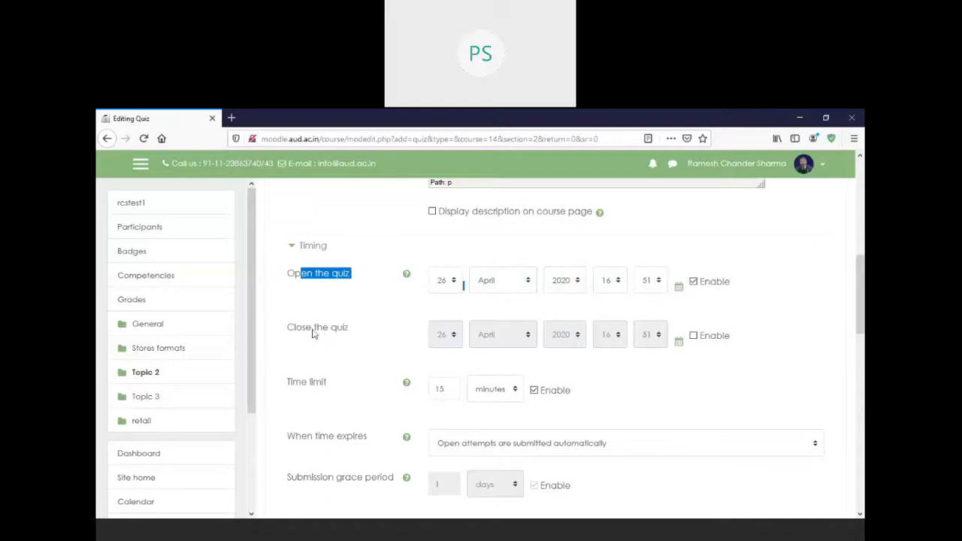
pyautogui.moveTo(295, 331); pyautogui.dragTo(338, 332)
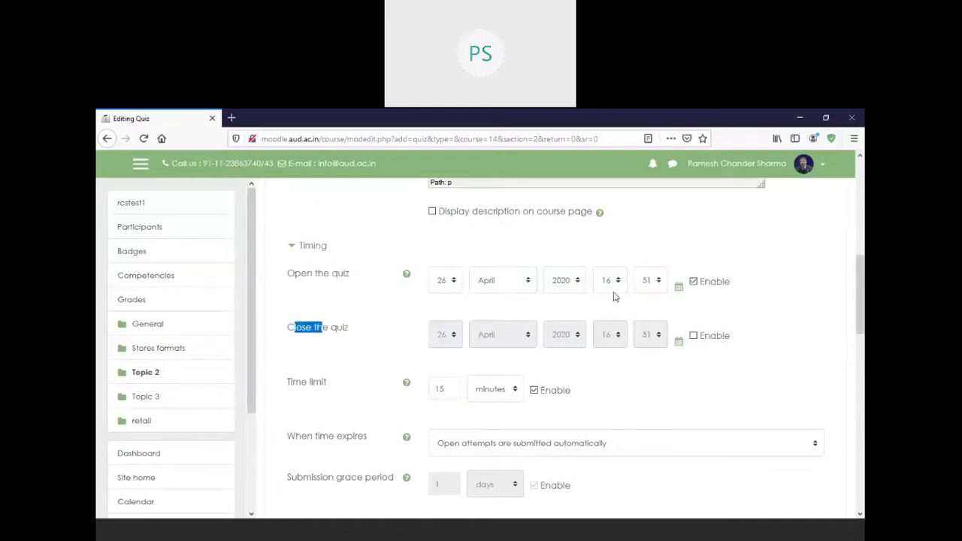
pyautogui.click(694, 336)
pyautogui.click(617, 336)
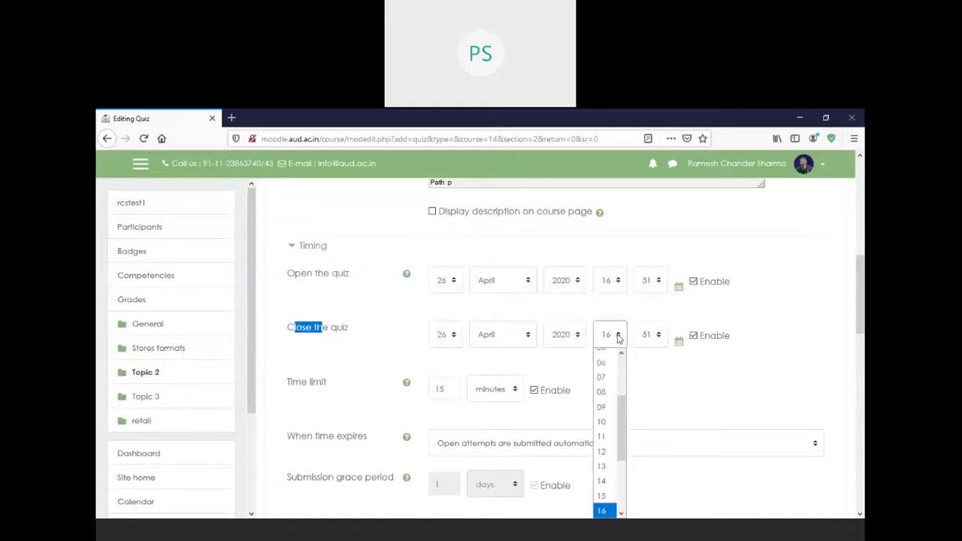
pyautogui.scroll(-1, 608, 473)
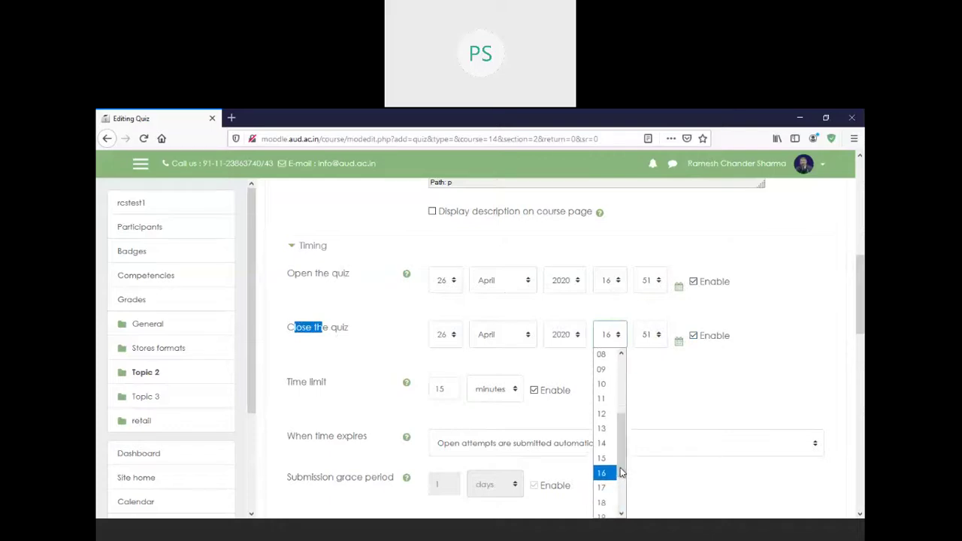
pyautogui.click(604, 489)
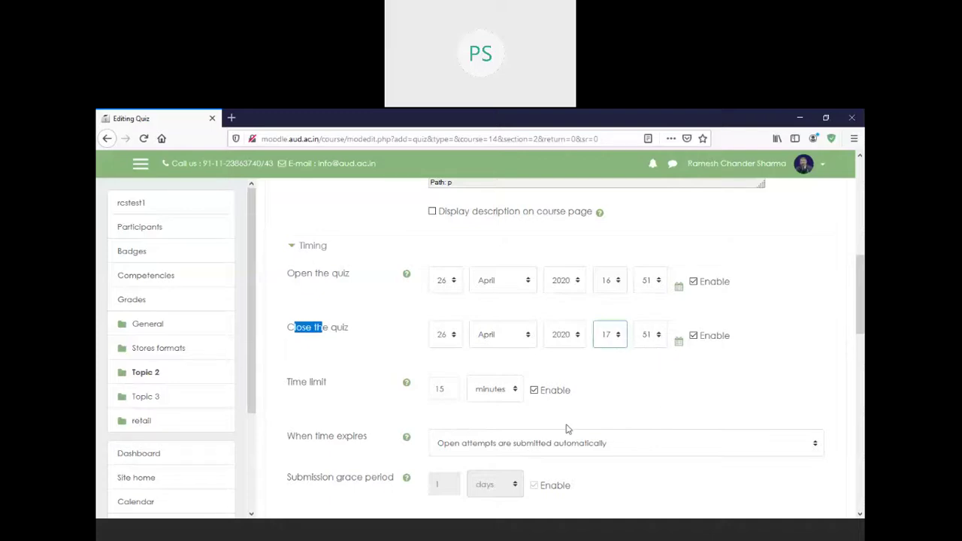
pyautogui.doubleClick(435, 390)
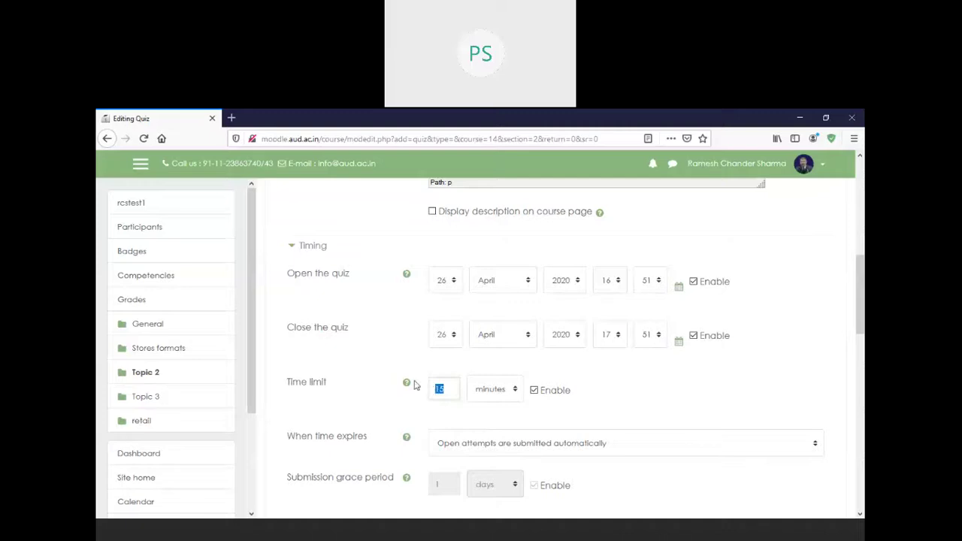
# Step: In the quiz's grade settings, set the grade to pass to 5
pyautogui.scroll(-2, 862, 284)
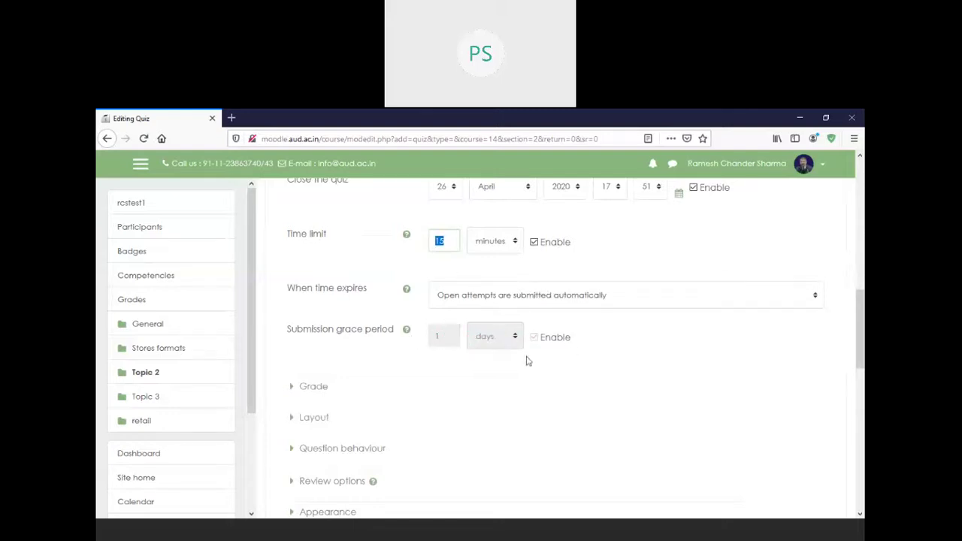
pyautogui.click(314, 387)
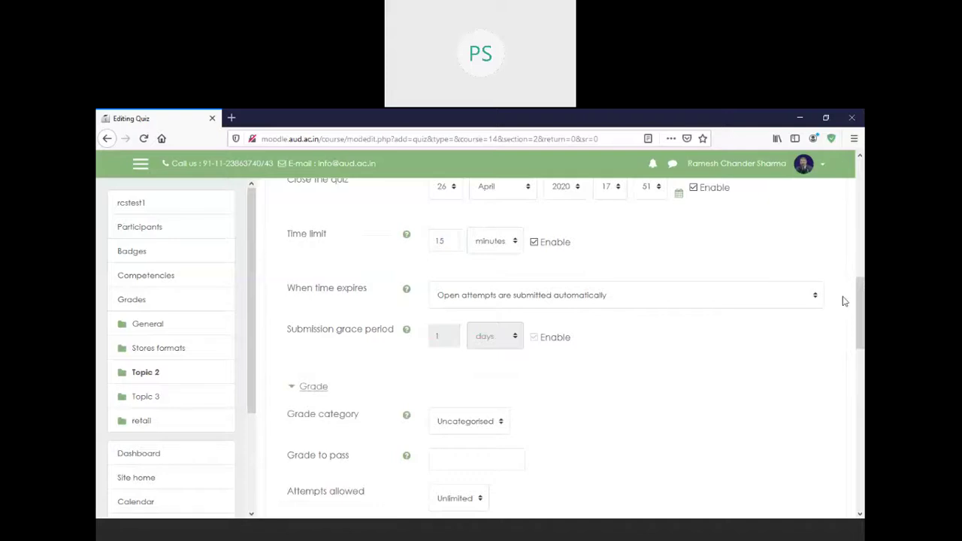
pyautogui.scroll(-3, 857, 305)
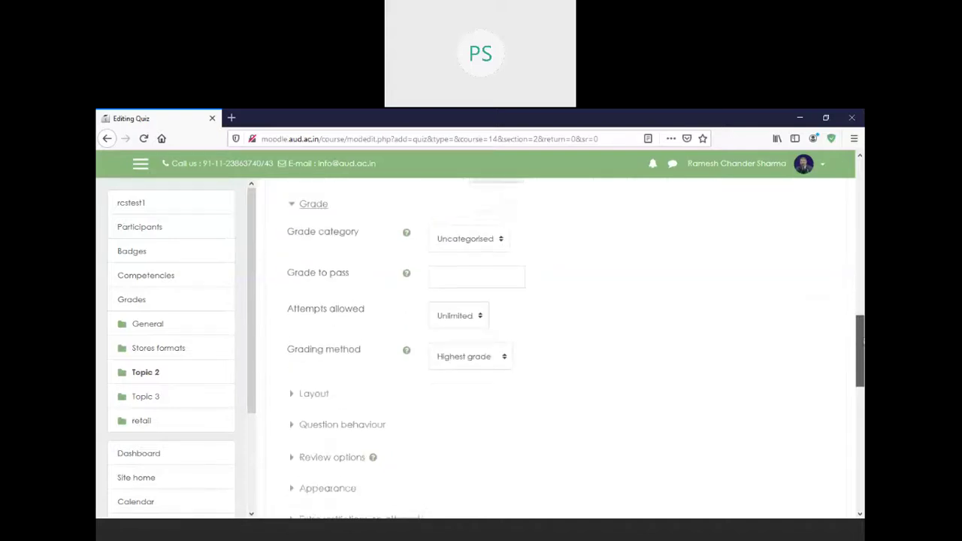
pyautogui.click(459, 271)
pyautogui.write('5')
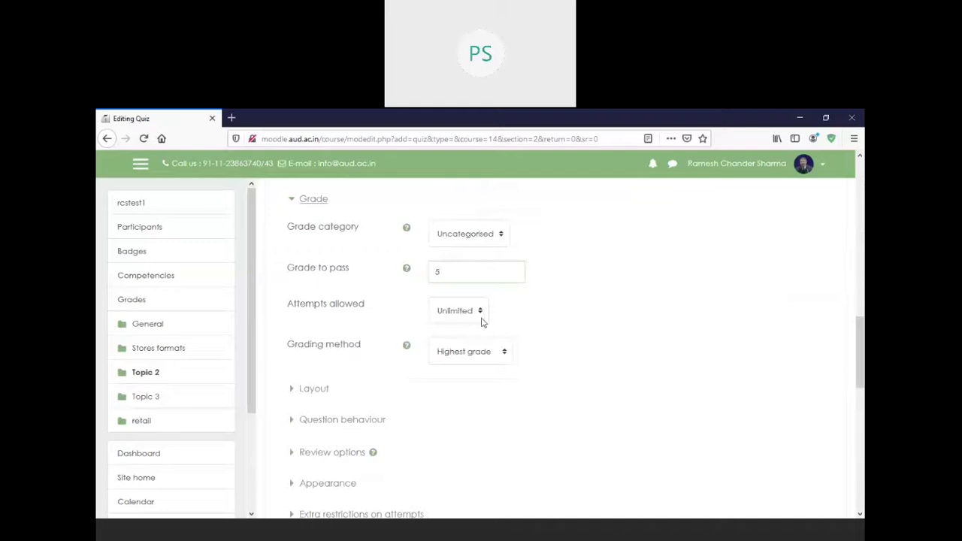
# Step: Try 1 allowed attempt, restore Unlimited, and examine the grading method choices without changing the method
pyautogui.click(481, 312)
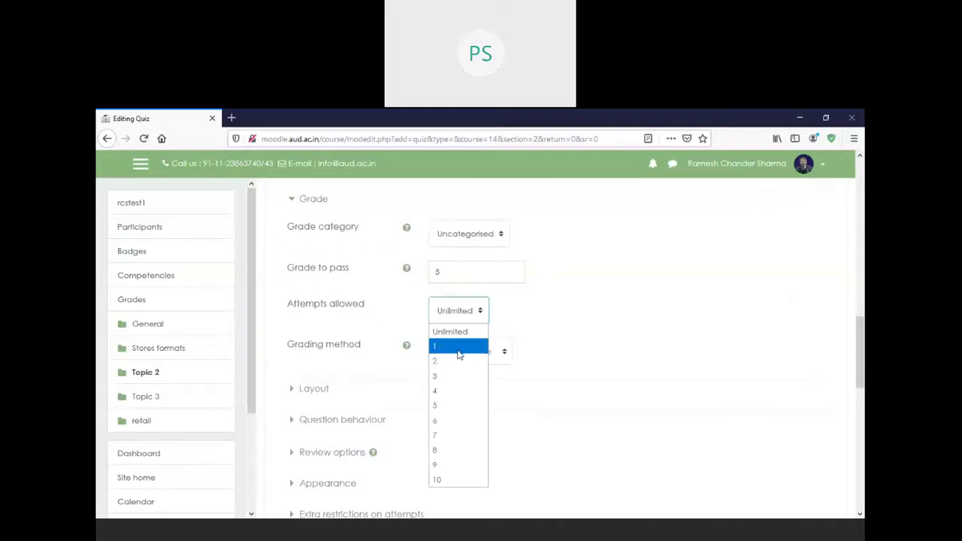
pyautogui.click(451, 353)
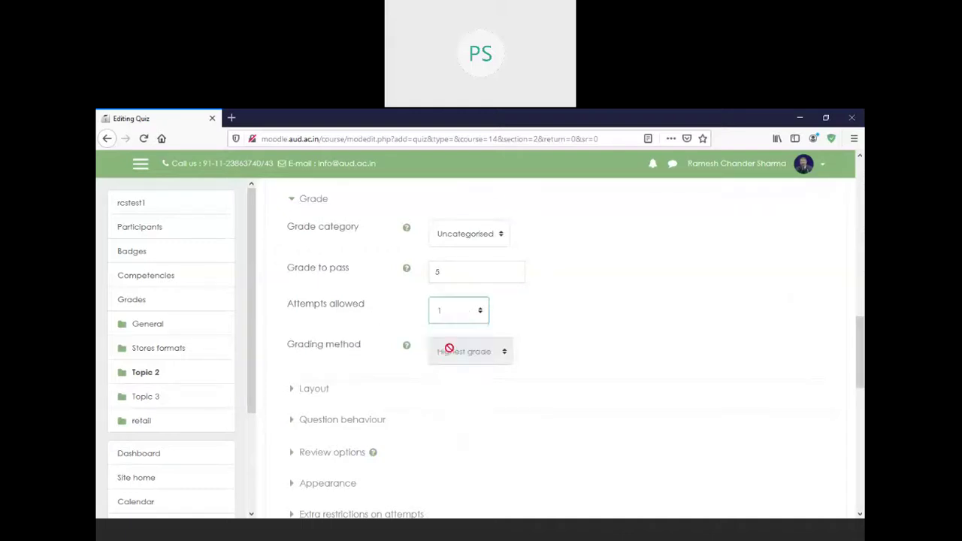
pyautogui.click(480, 312)
pyautogui.click(453, 330)
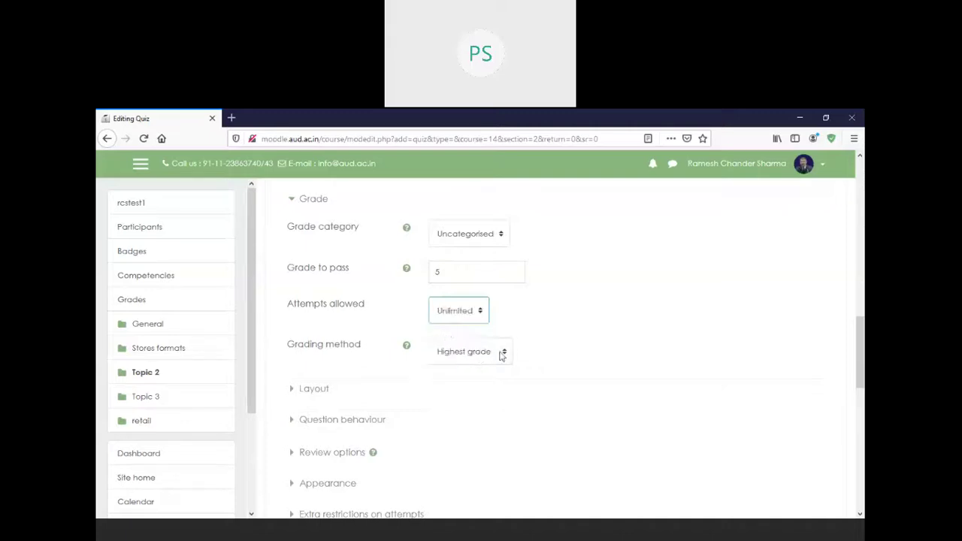
pyautogui.click(502, 352)
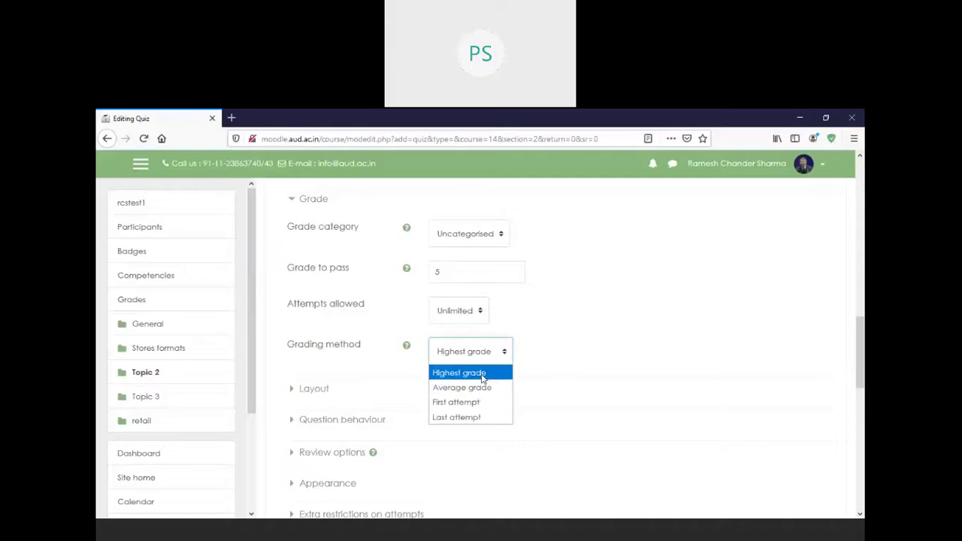
pyautogui.click(579, 386)
# Step: In the quiz layout, set New page to "Never, all questions on one page"
pyautogui.click(327, 391)
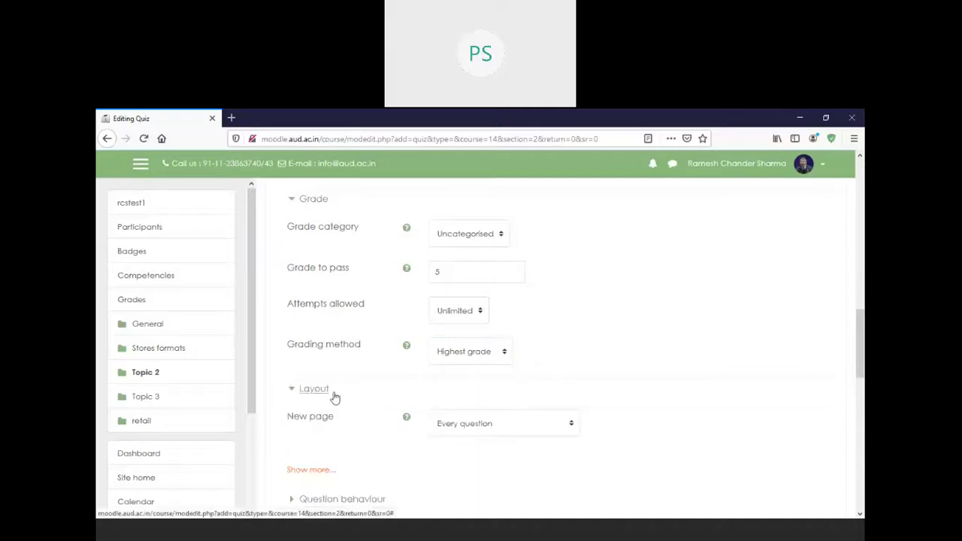
pyautogui.scroll(-2, 853, 345)
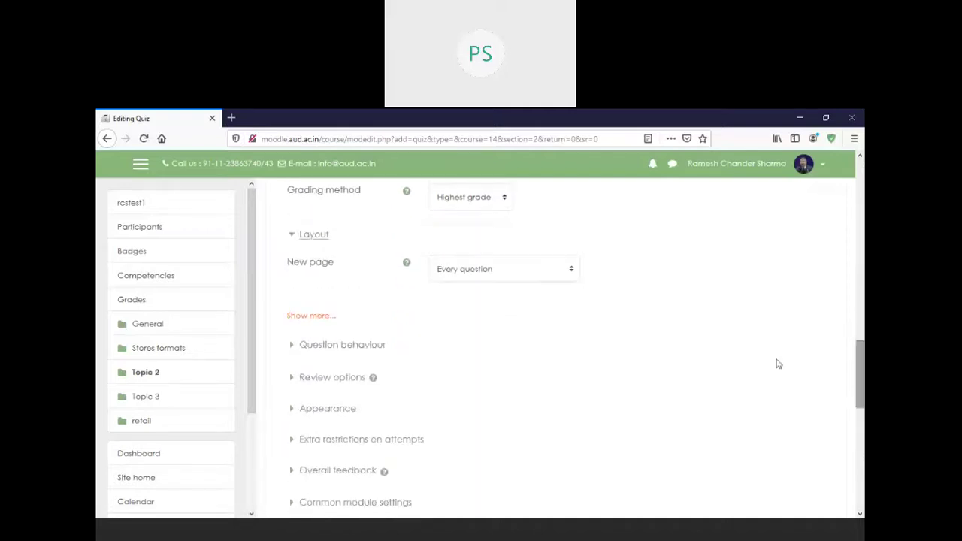
pyautogui.click(571, 271)
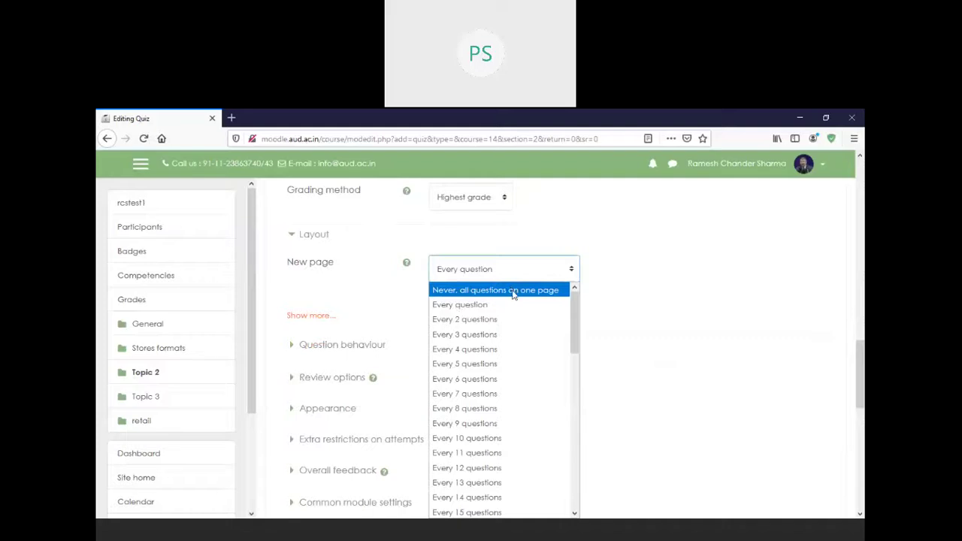
pyautogui.click(514, 291)
pyautogui.click(573, 271)
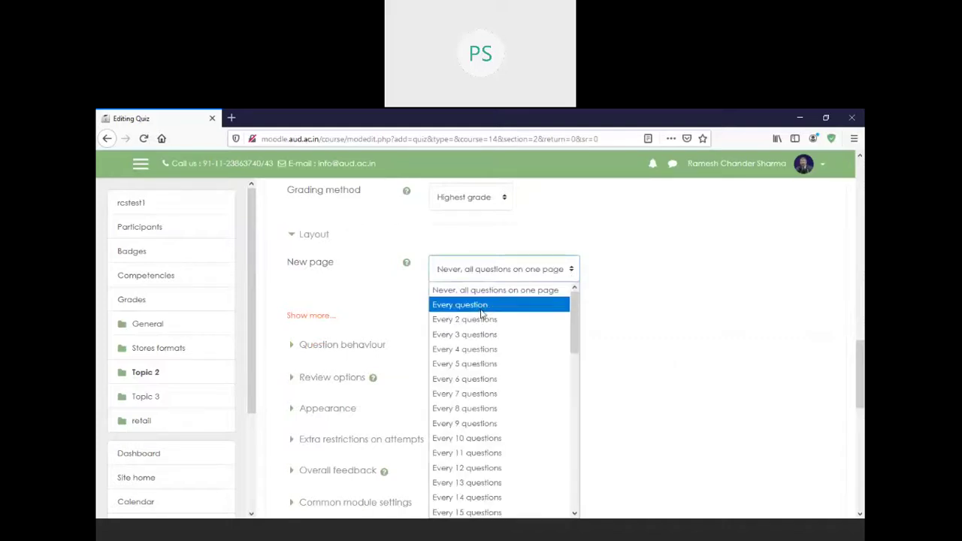
pyautogui.click(611, 332)
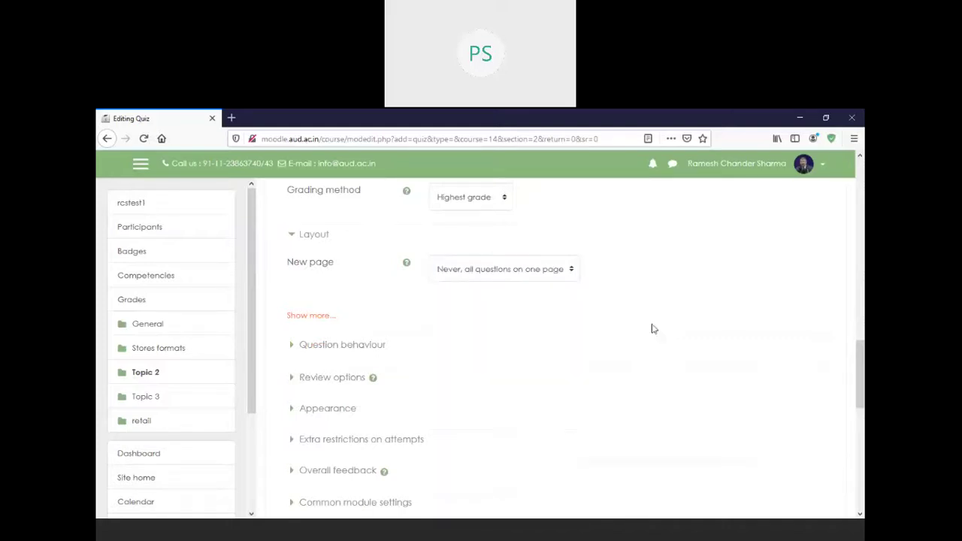
# Step: Examine the quiz's question behaviour settings, save the quiz and review the page that loads
pyautogui.click(371, 346)
pyautogui.moveTo(863, 351); pyautogui.dragTo(863, 373)
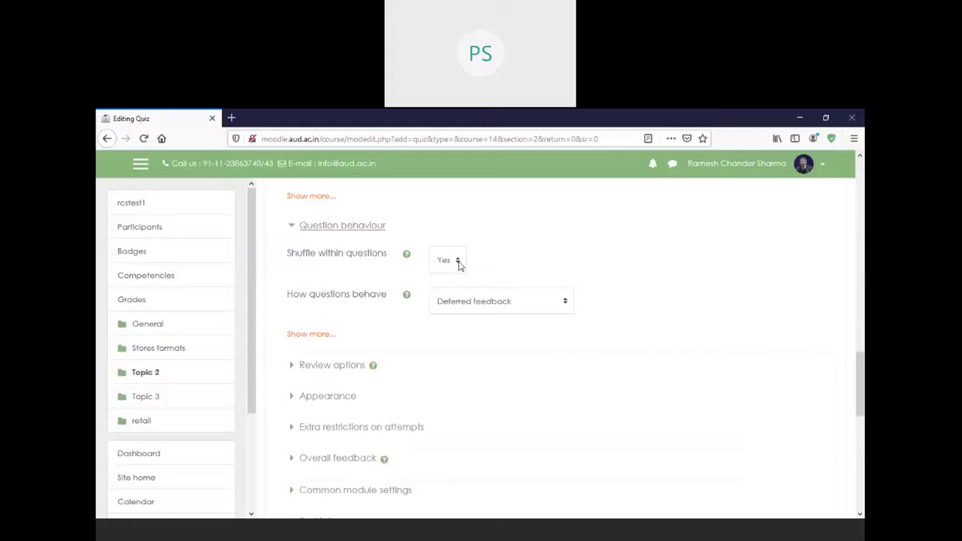
pyautogui.moveTo(858, 376); pyautogui.dragTo(739, 428)
pyautogui.click(599, 372)
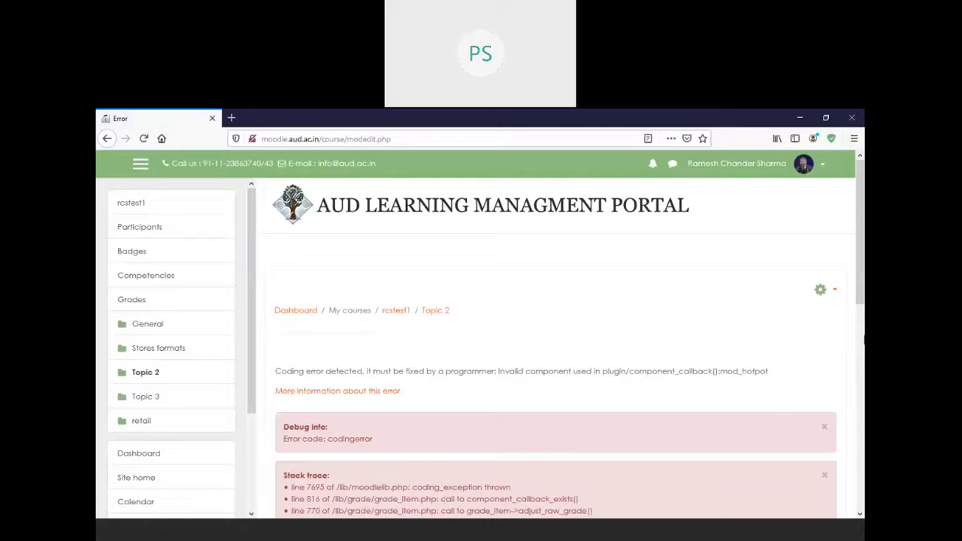
pyautogui.scroll(-3, 857, 254)
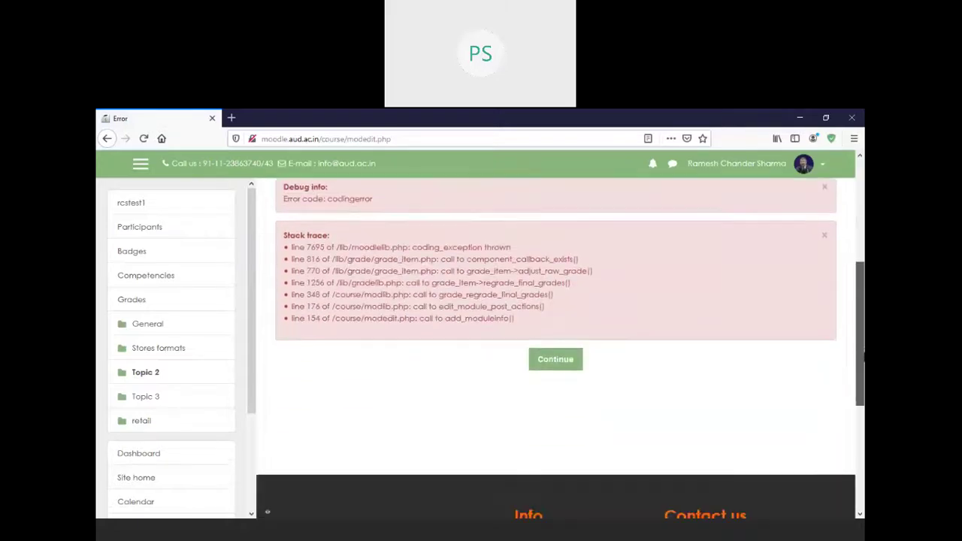
# Step: Continue past the error page and look over the new discussion form of the "What are functions of Stem?" forum
pyautogui.click(564, 366)
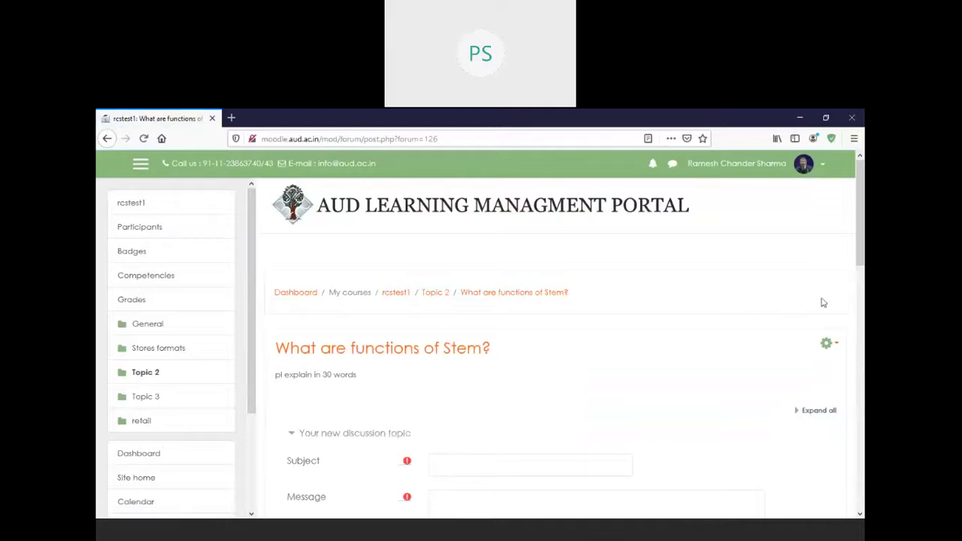
pyautogui.moveTo(863, 277); pyautogui.dragTo(863, 421)
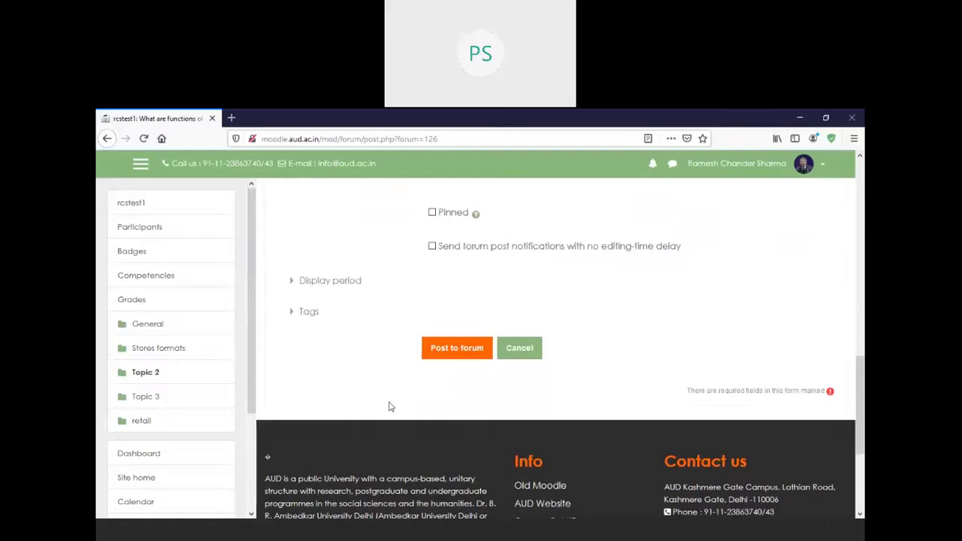
pyautogui.moveTo(861, 381); pyautogui.dragTo(861, 206)
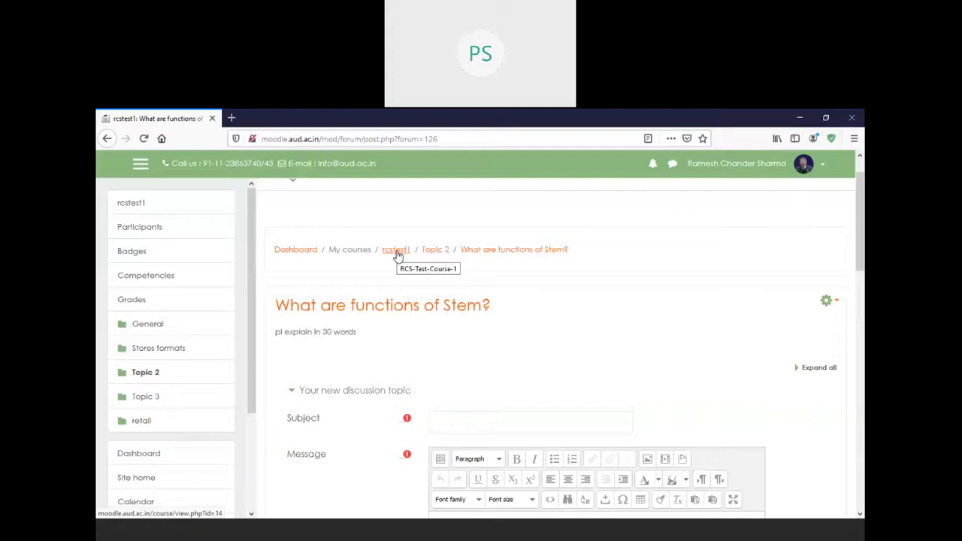
# Step: Replace the forum's browser tab with one showing the MoodleCloud site and log in there
pyautogui.click(232, 118)
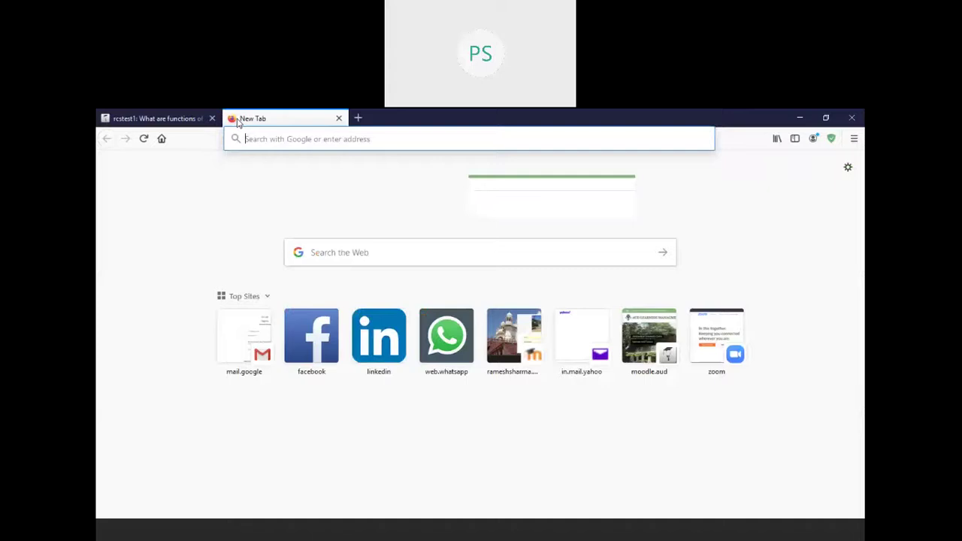
pyautogui.click(522, 331)
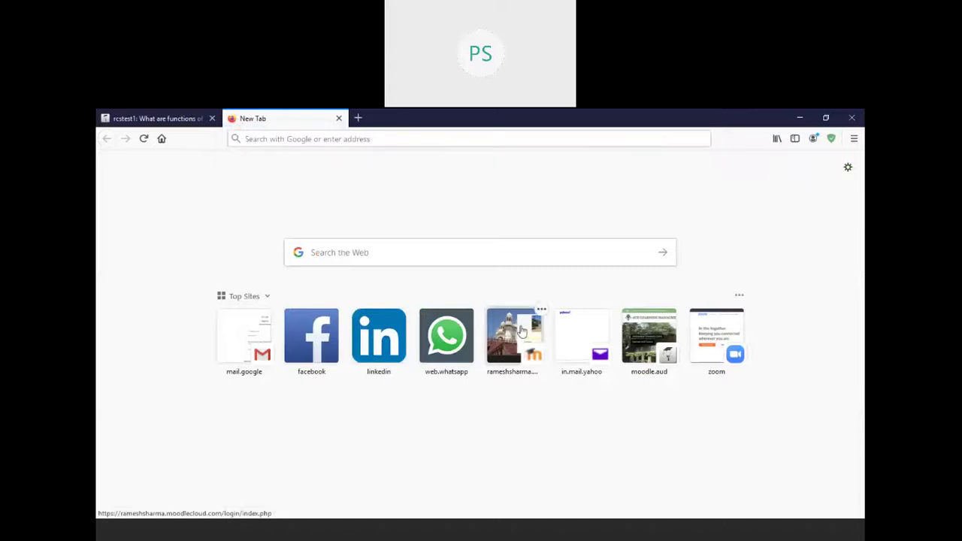
pyautogui.click(212, 119)
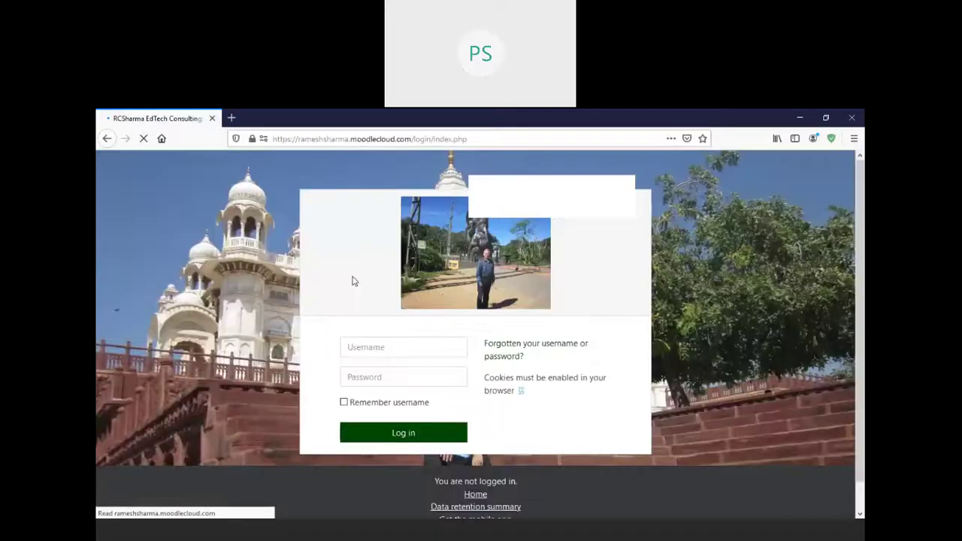
pyautogui.click(406, 434)
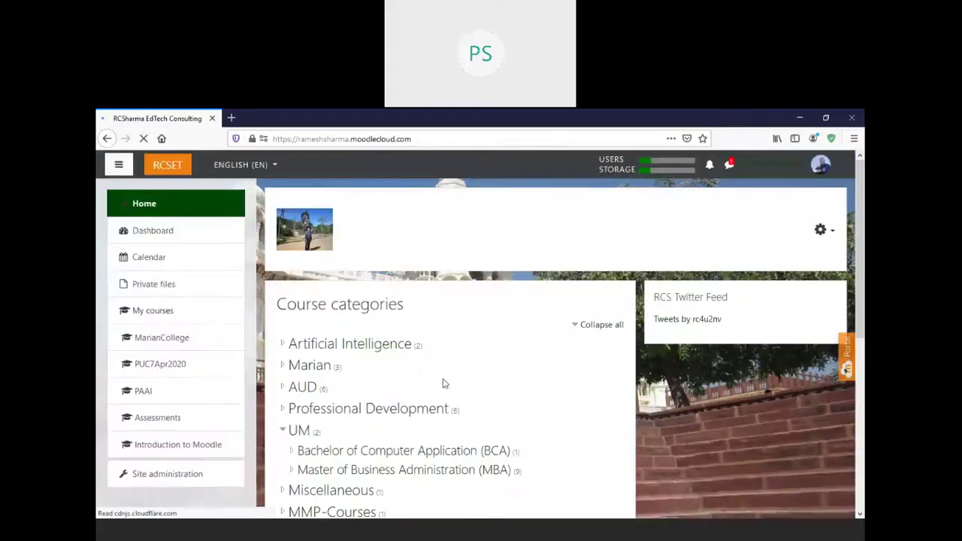
# Step: Open the "All about Corona Virus" course from the AUD course category
pyautogui.moveTo(862, 325); pyautogui.dragTo(863, 223)
pyautogui.scroll(4, 383, 241)
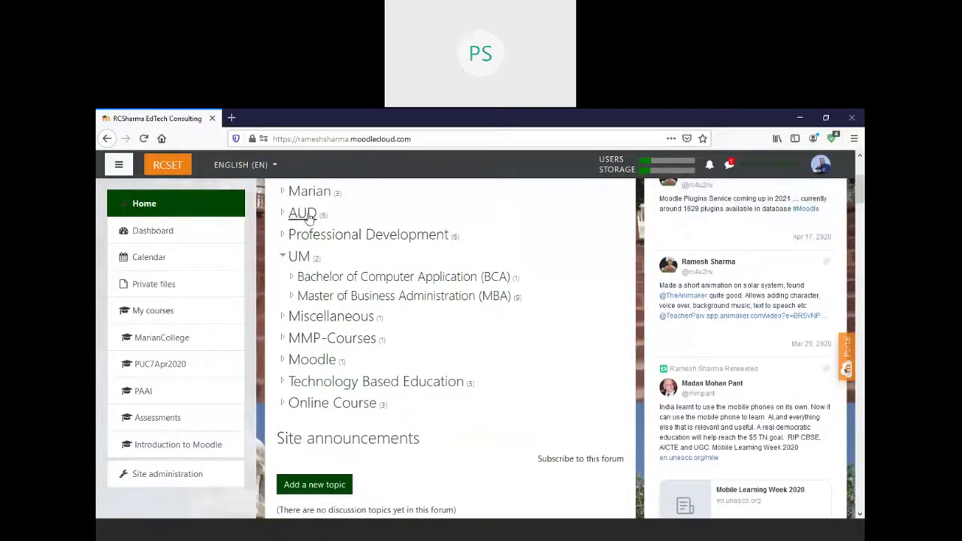
pyautogui.click(318, 216)
pyautogui.scroll(-2, 862, 242)
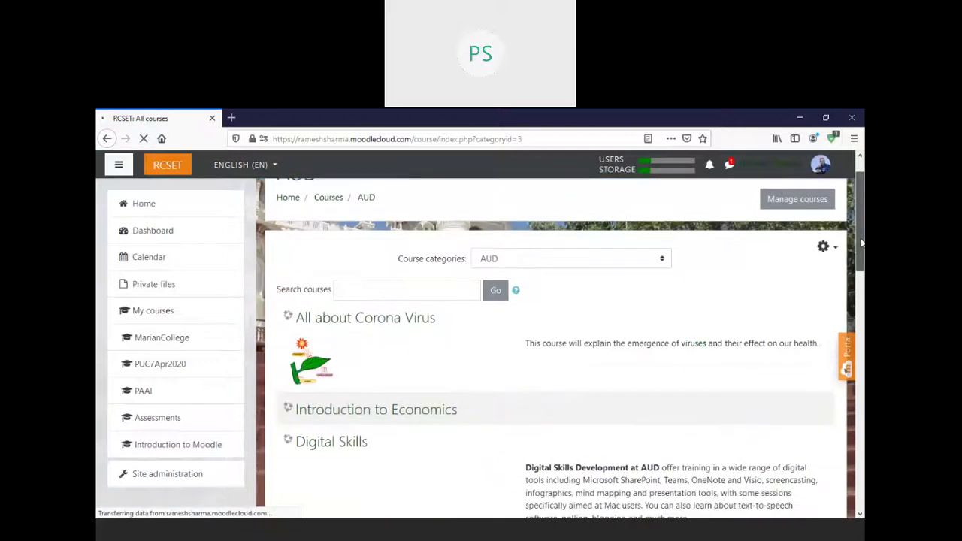
pyautogui.scroll(-1, 862, 242)
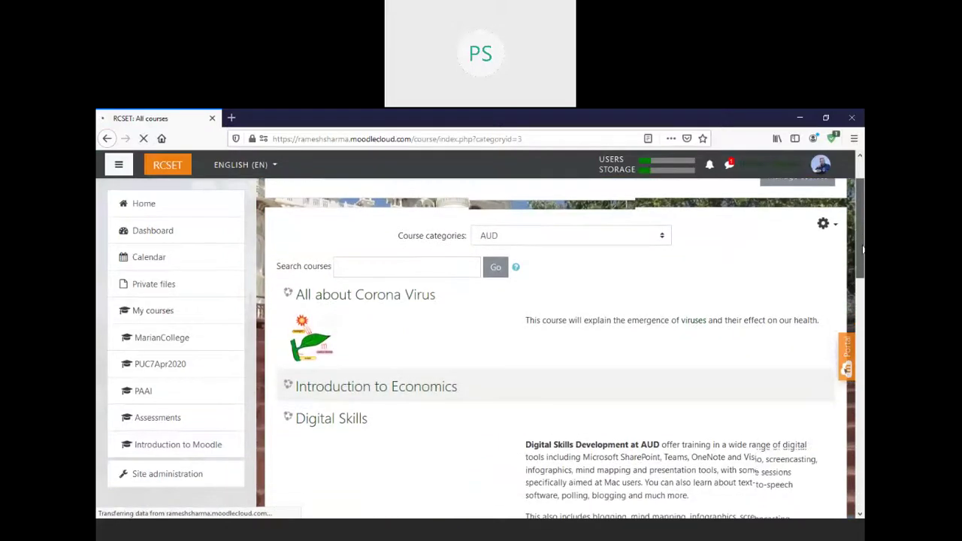
pyautogui.click(416, 299)
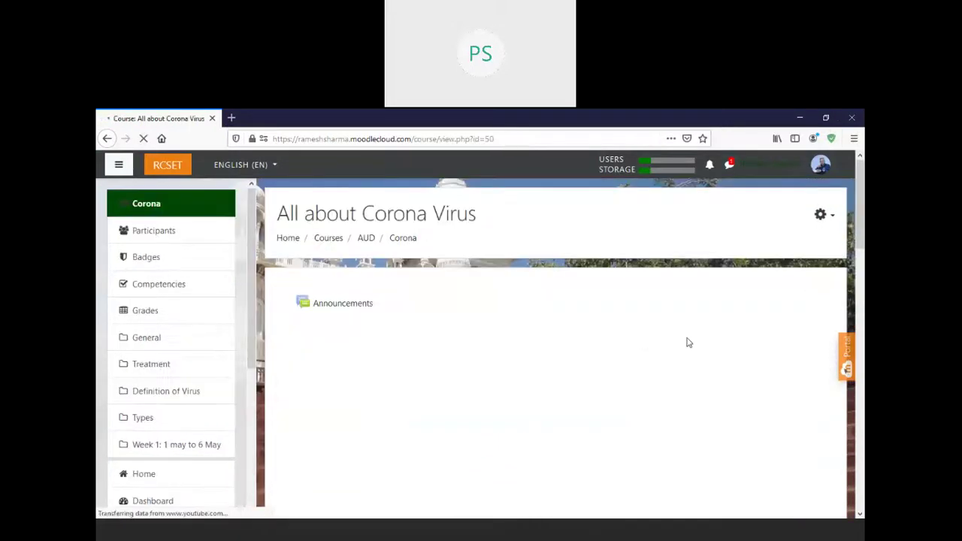
# Step: Look through the course content and open the Virus quiz in the "Definition of Virus" section
pyautogui.scroll(-3, 687, 342)
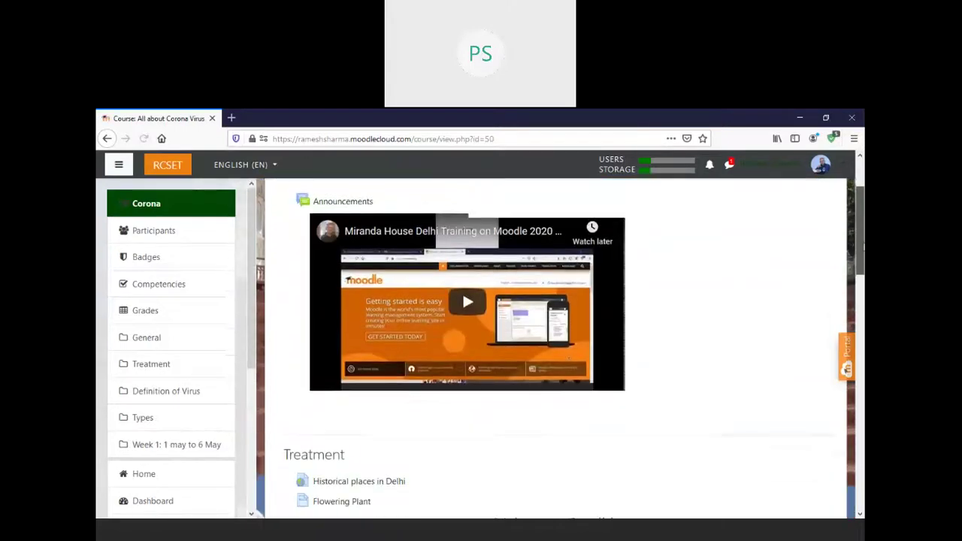
pyautogui.scroll(-10, 557, 346)
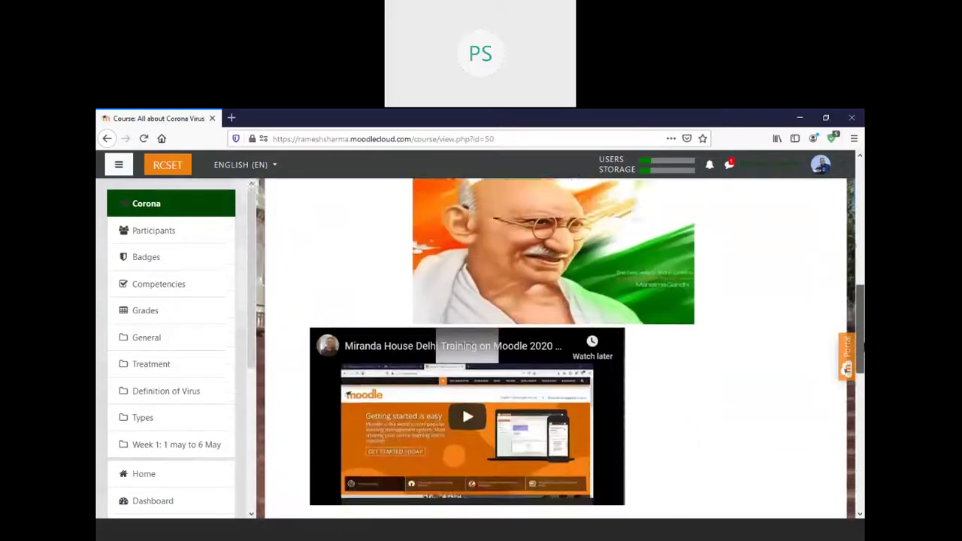
pyautogui.scroll(-9, 556, 346)
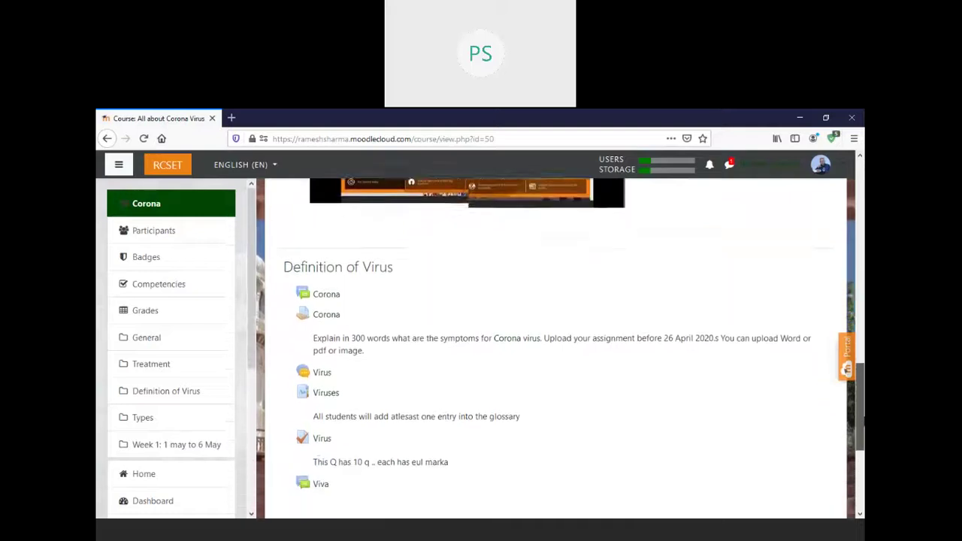
pyautogui.scroll(-1, 556, 346)
pyautogui.scroll(-1, 581, 427)
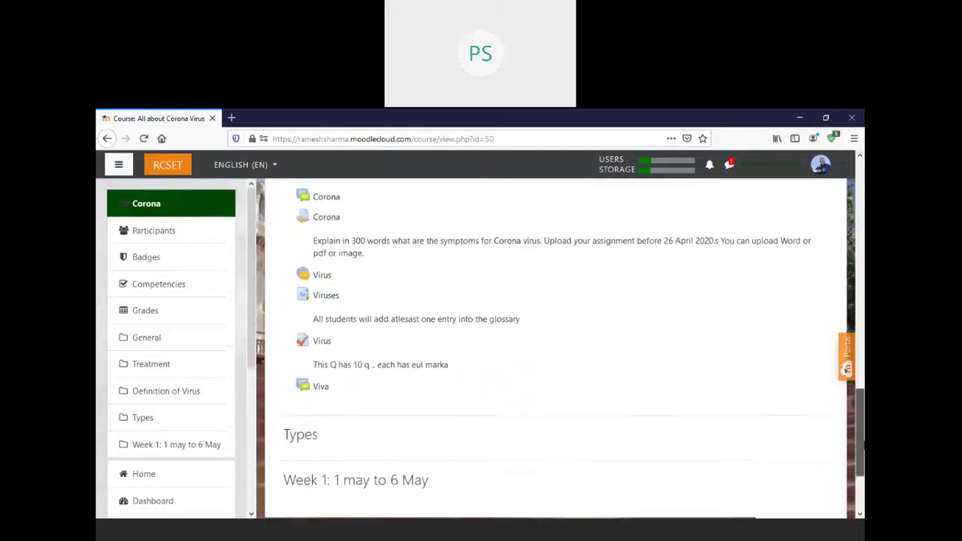
pyautogui.click(323, 335)
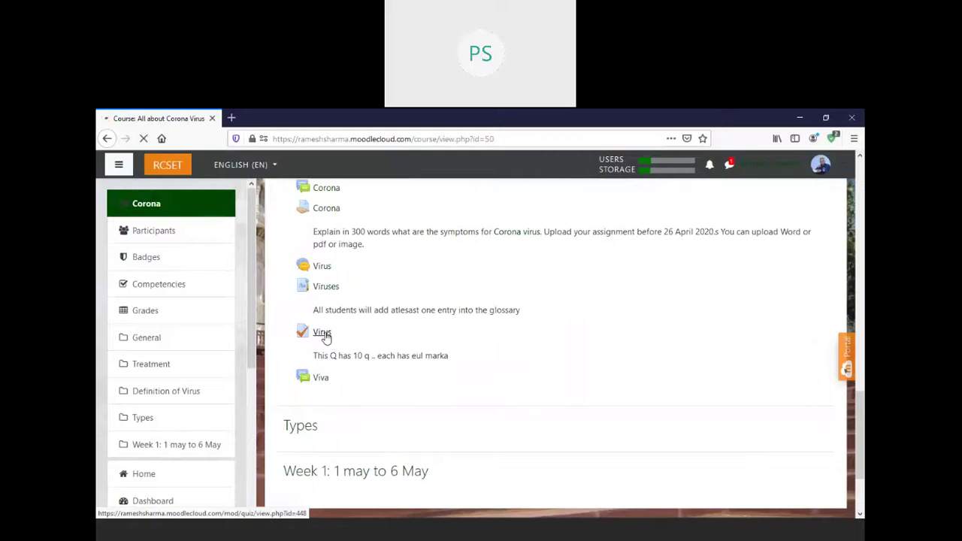
# Step: Examine the Virus quiz's allowed attempts, time limit, final grade and the summary of previous attempts
pyautogui.scroll(-3, 564, 352)
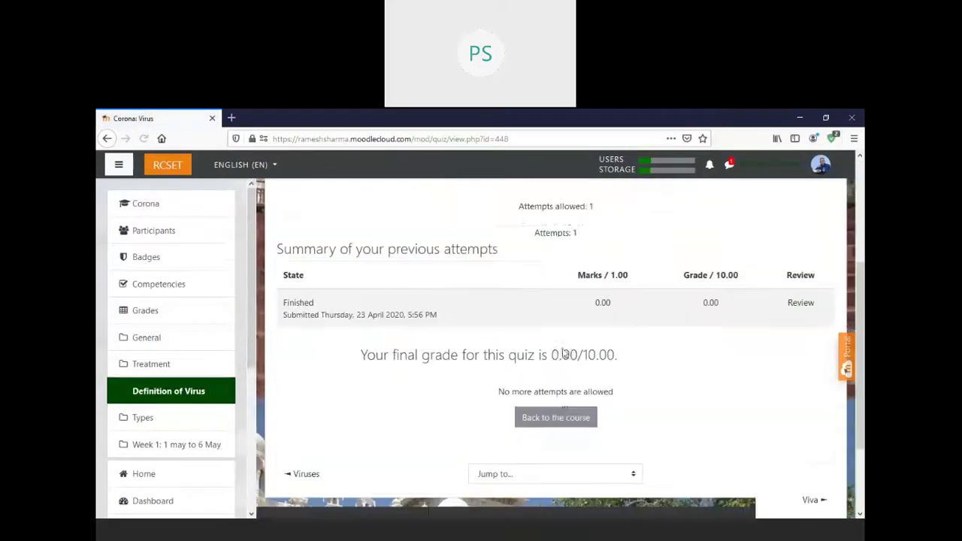
pyautogui.scroll(-1, 564, 353)
pyautogui.scroll(1, 579, 349)
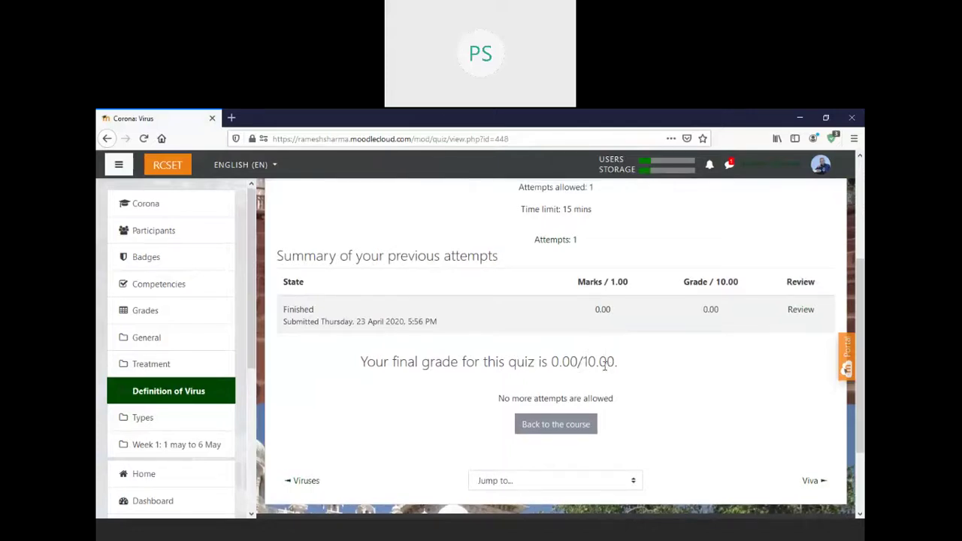
pyautogui.scroll(1, 862, 318)
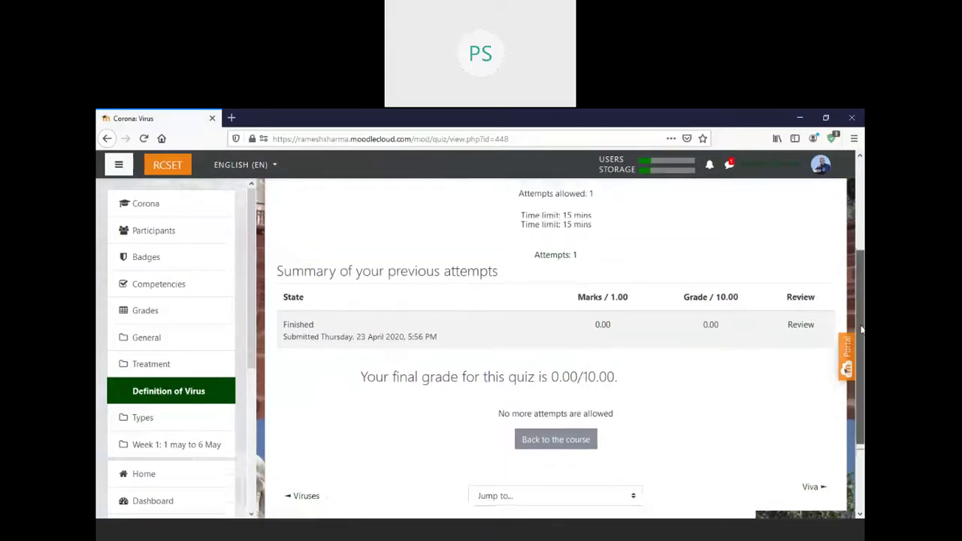
pyautogui.moveTo(535, 263); pyautogui.dragTo(615, 265)
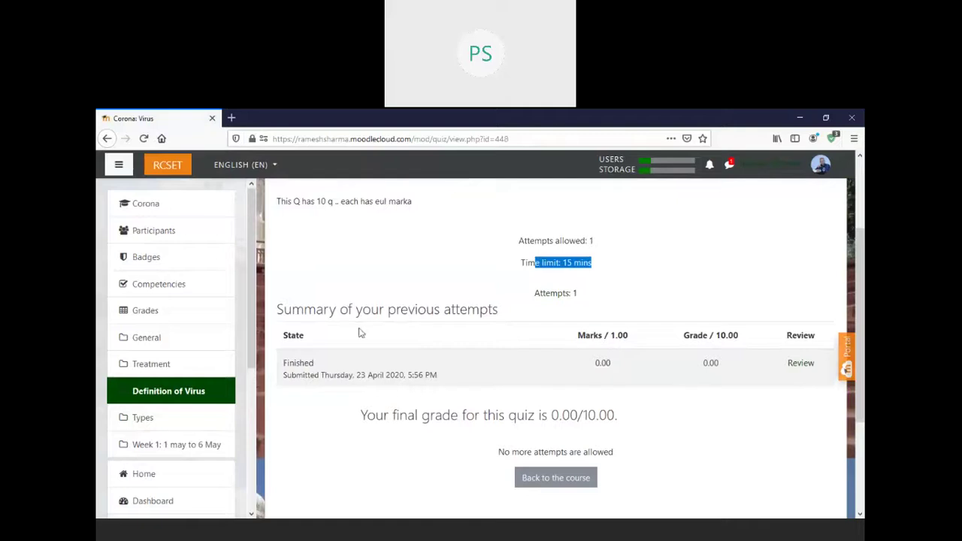
pyautogui.moveTo(290, 365); pyautogui.dragTo(442, 383)
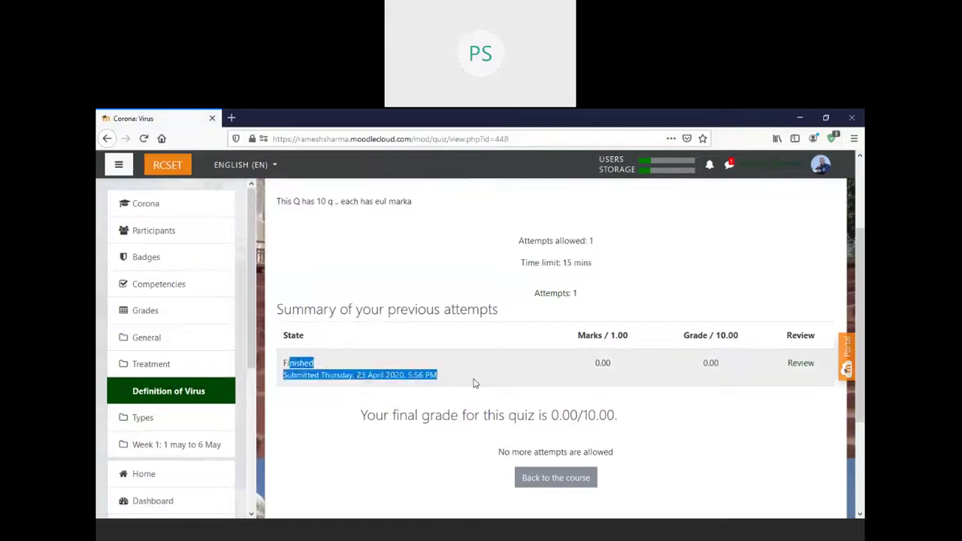
# Step: Review the finished quiz attempt, including the correct answer and the response history, and finish the review
pyautogui.click(801, 366)
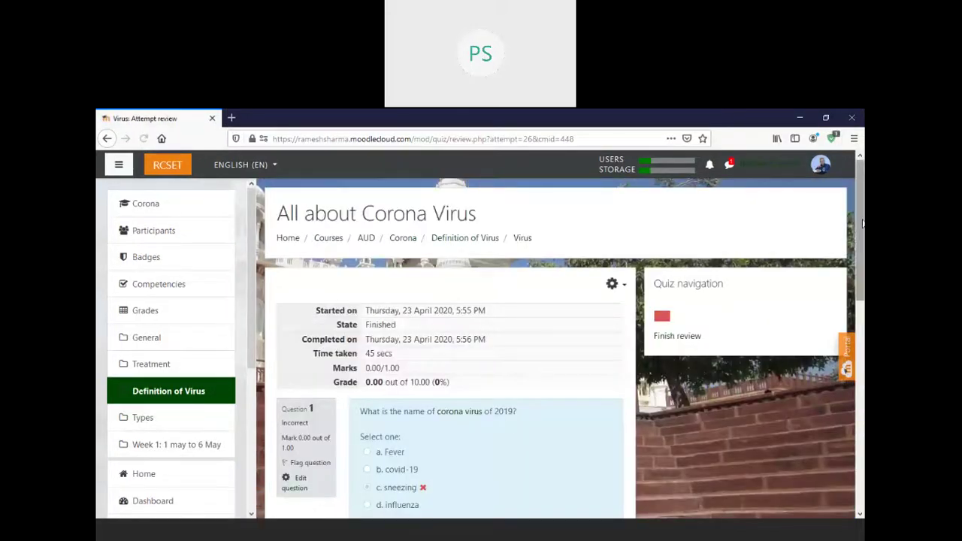
pyautogui.scroll(-3, 442, 425)
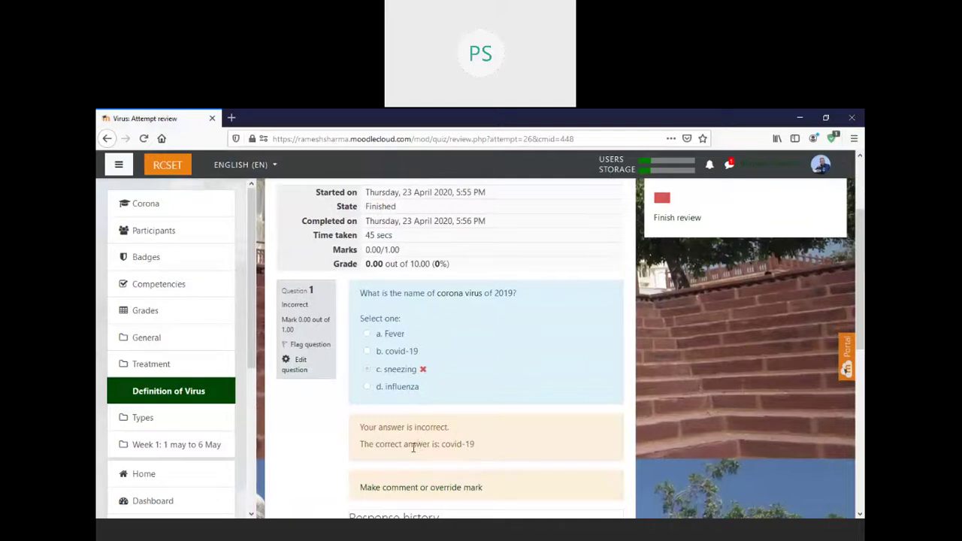
pyautogui.moveTo(412, 448); pyautogui.dragTo(504, 448)
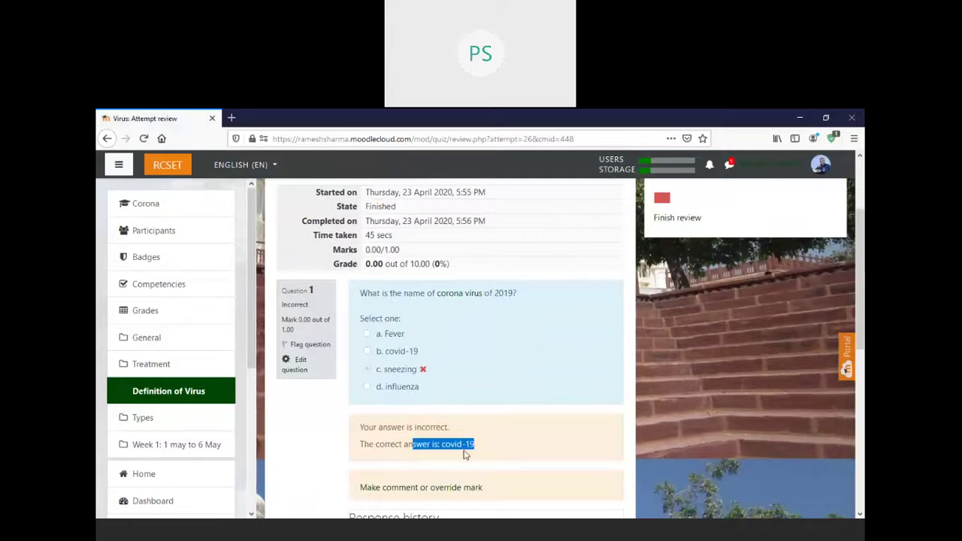
pyautogui.scroll(-5, 821, 302)
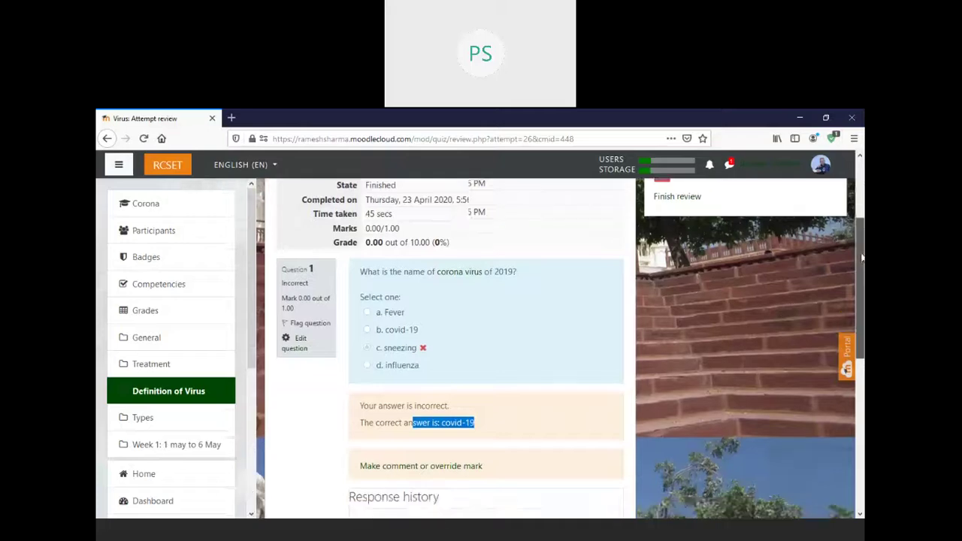
pyautogui.scroll(-1, 569, 391)
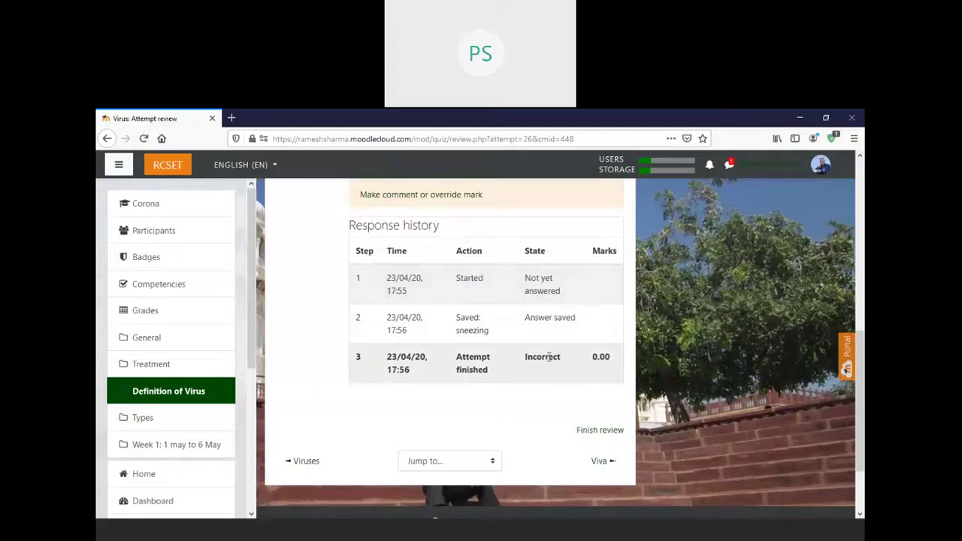
pyautogui.click(592, 433)
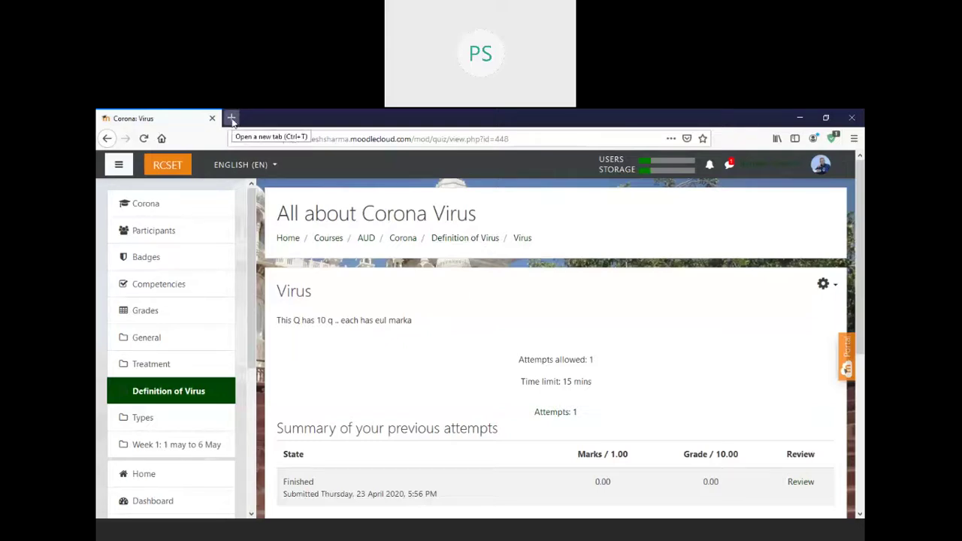
# Step: Open the AUD Moodle site in a new browser tab and go from its site home to the list of all courses
pyautogui.click(232, 120)
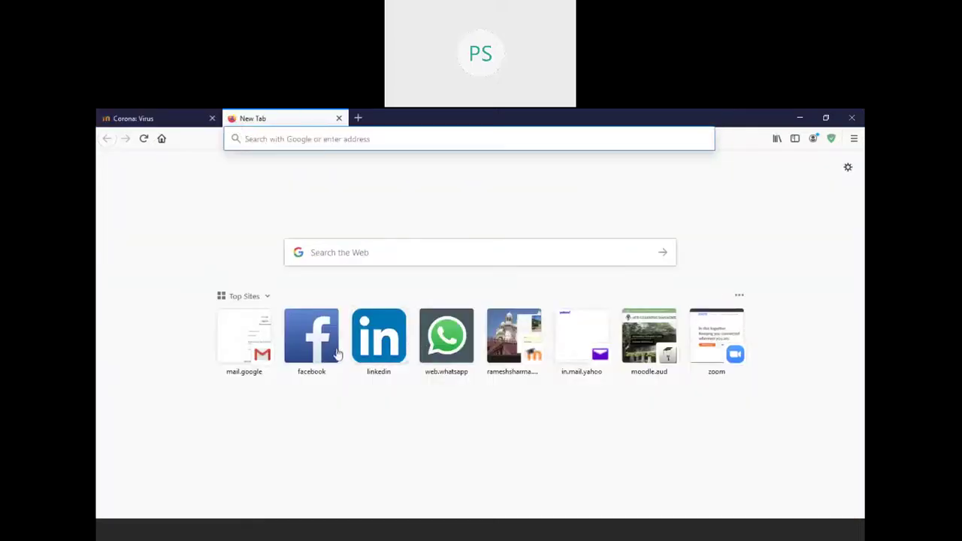
pyautogui.click(627, 335)
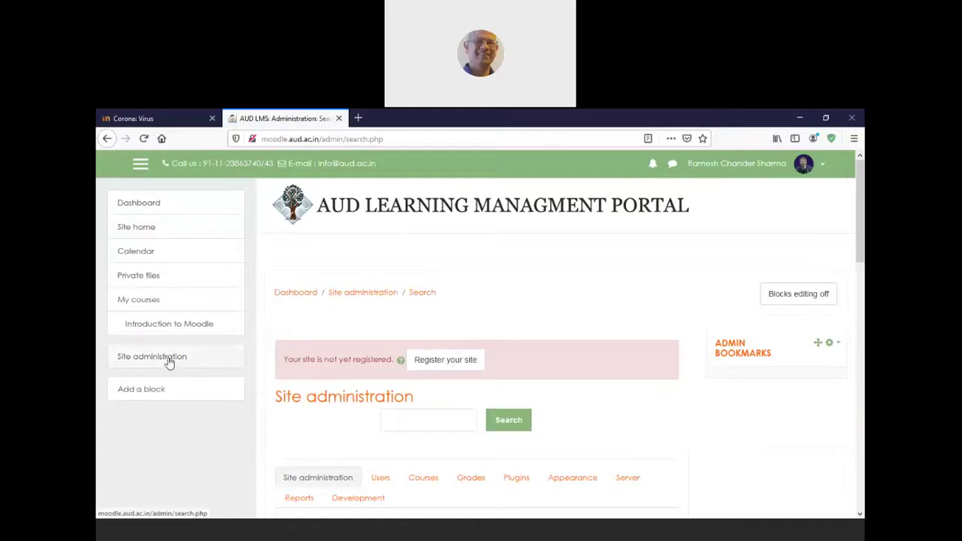
pyautogui.click(138, 227)
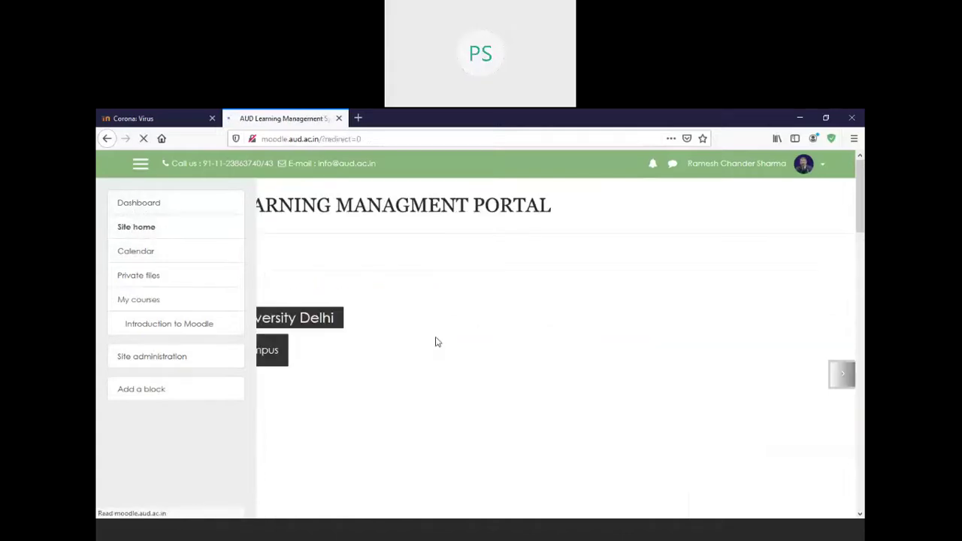
pyautogui.scroll(-10, 839, 451)
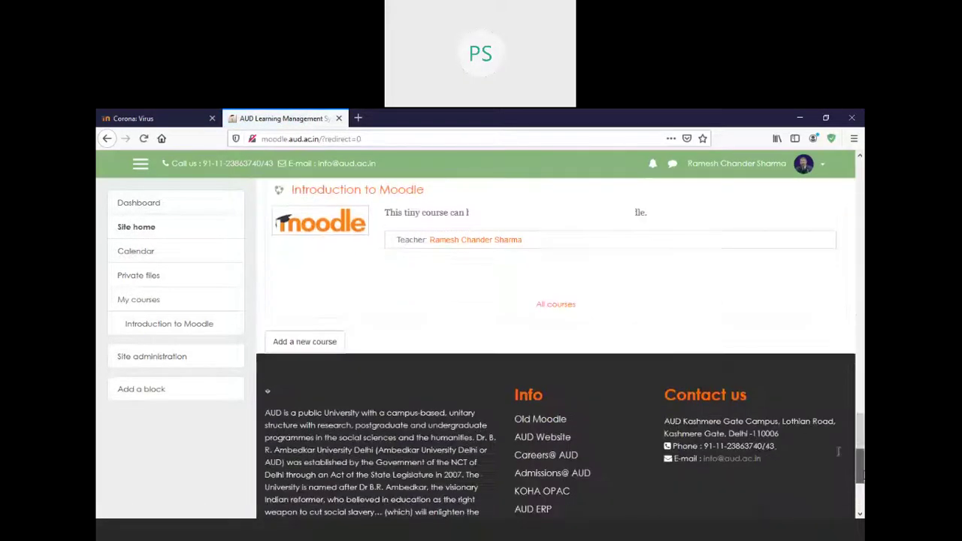
pyautogui.click(571, 306)
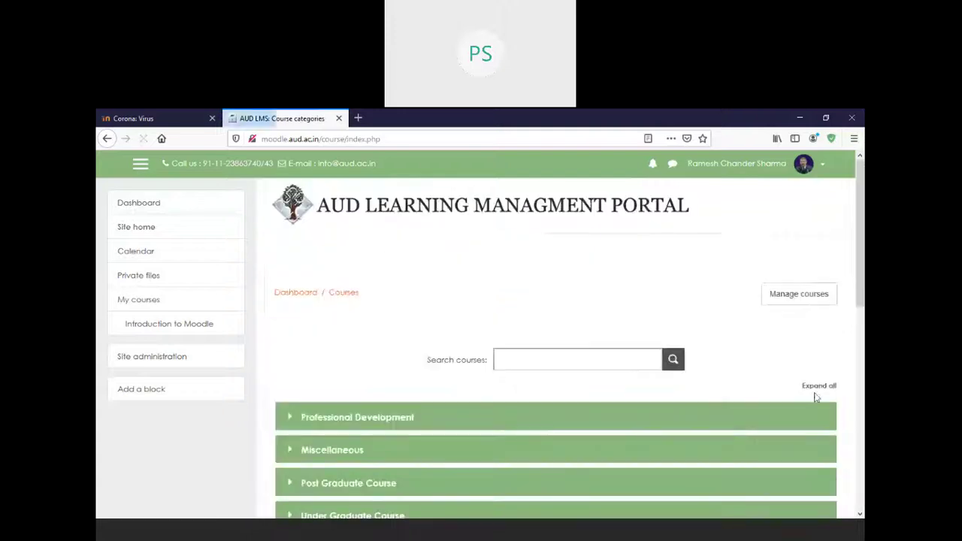
# Step: Search the courses for "sociological imagination" and open the Sociological Imagination course
pyautogui.click(571, 350)
pyautogui.click(556, 380)
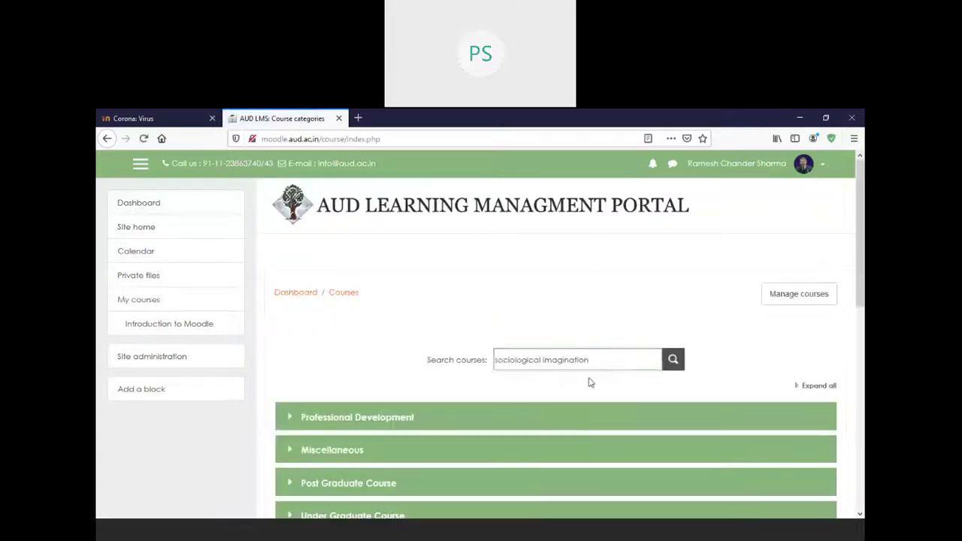
pyautogui.press('Return')
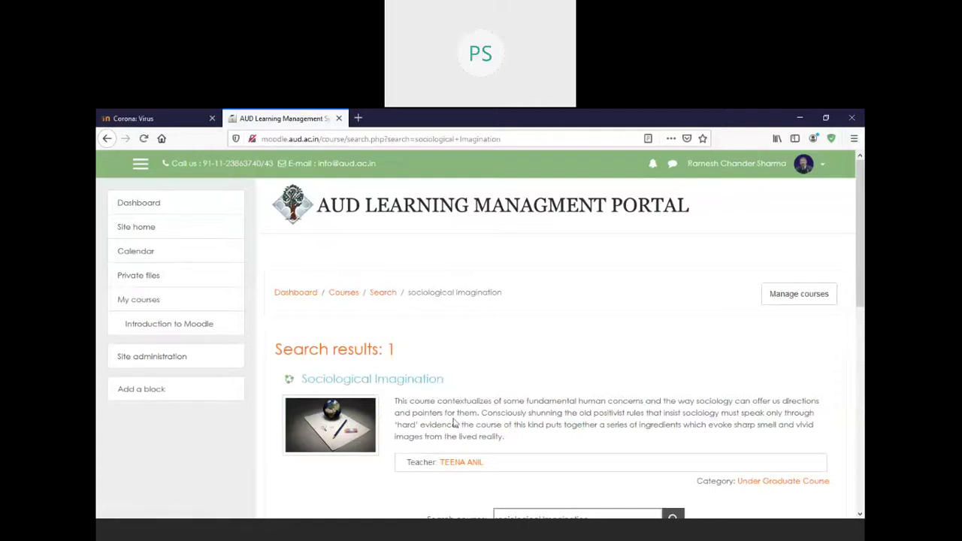
pyautogui.click(421, 384)
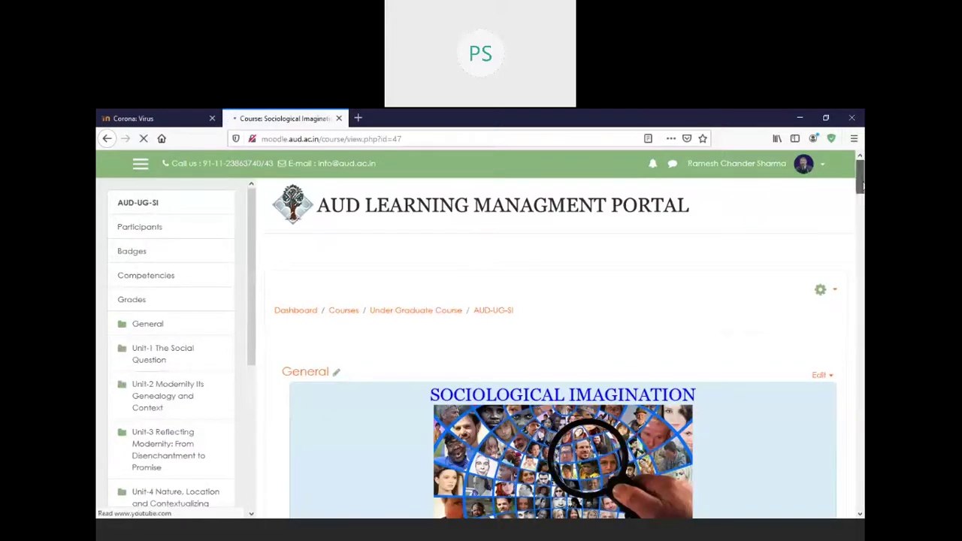
# Step: Examine the resources and activities in the General, Unit-1 and Unit-2 sections of the Sociological Imagination course
pyautogui.scroll(-3, 863, 190)
pyautogui.scroll(-2, 861, 199)
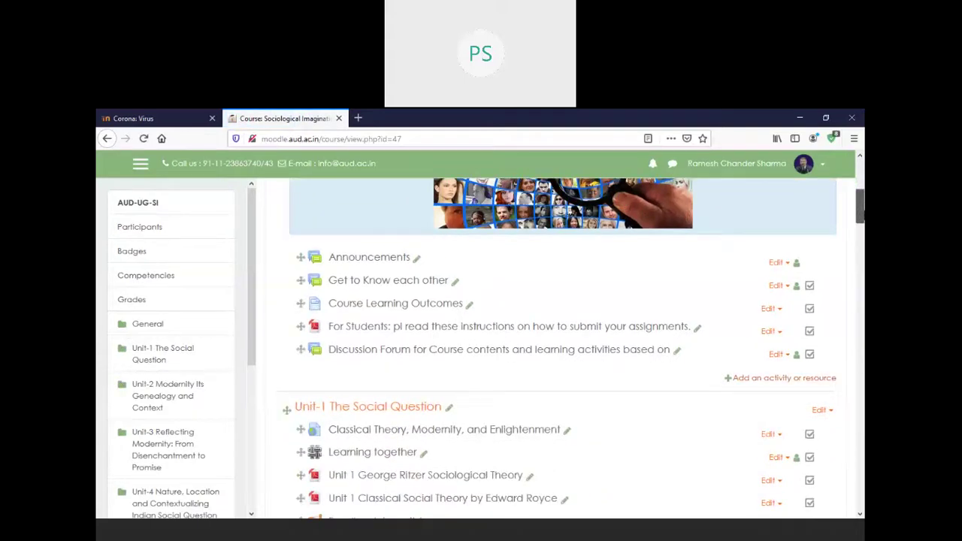
pyautogui.scroll(-1, 571, 348)
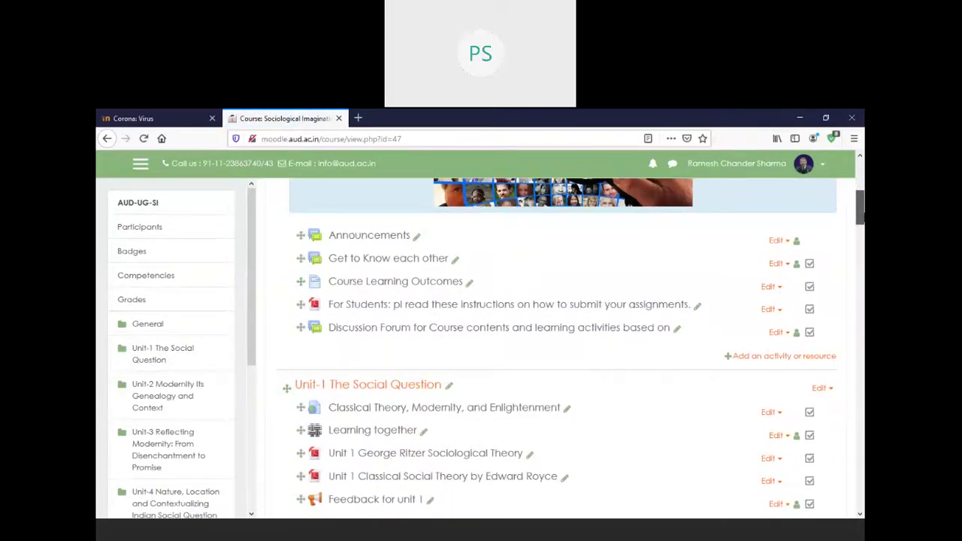
pyautogui.scroll(-3, 860, 203)
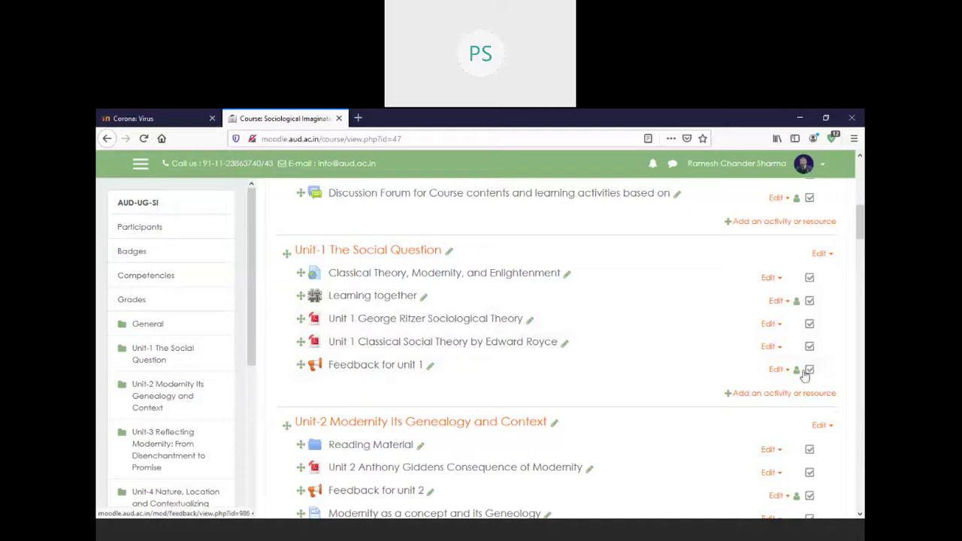
pyautogui.moveTo(863, 238); pyautogui.dragTo(854, 254)
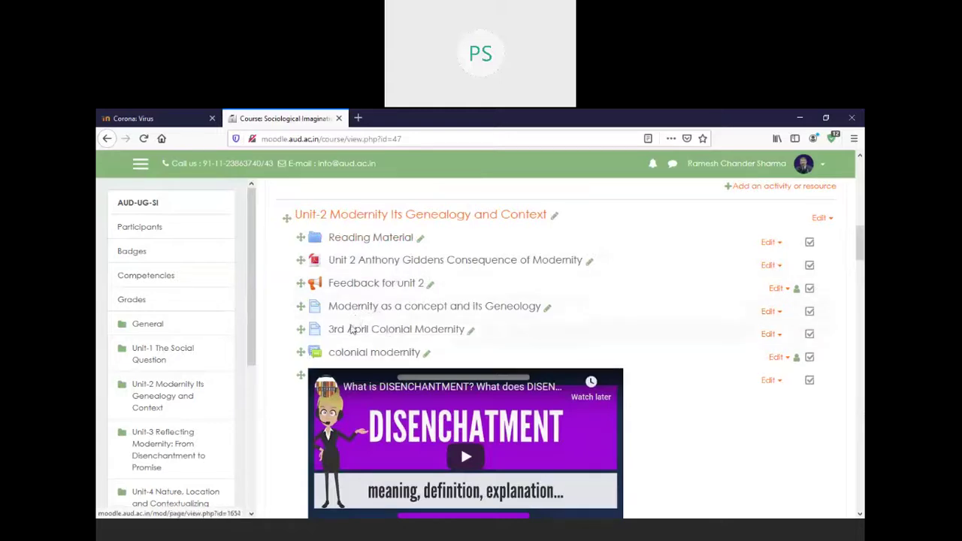
# Step: Play the voice-over recording below the Unit-2 disenchantment video, skip ahead in it and pause it
pyautogui.moveTo(861, 244); pyautogui.dragTo(861, 271)
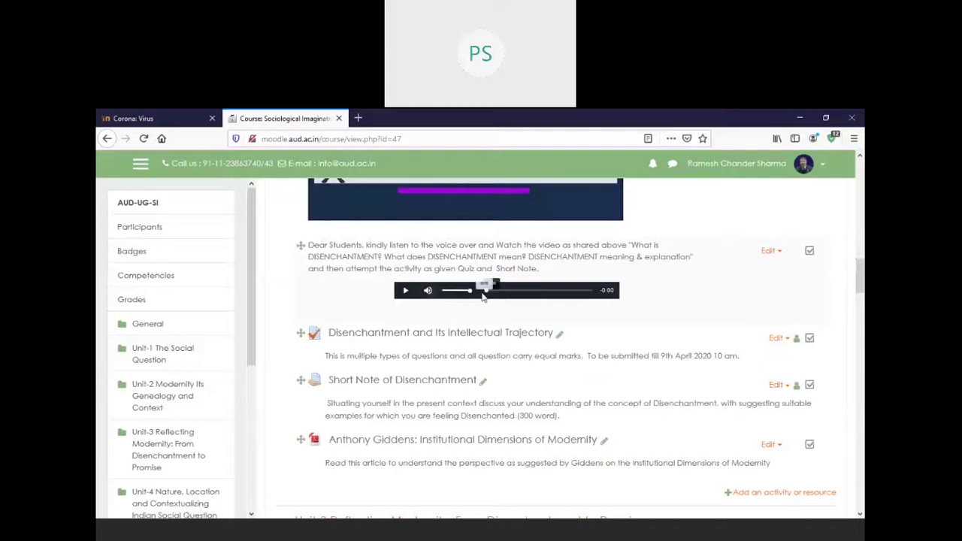
pyautogui.click(406, 292)
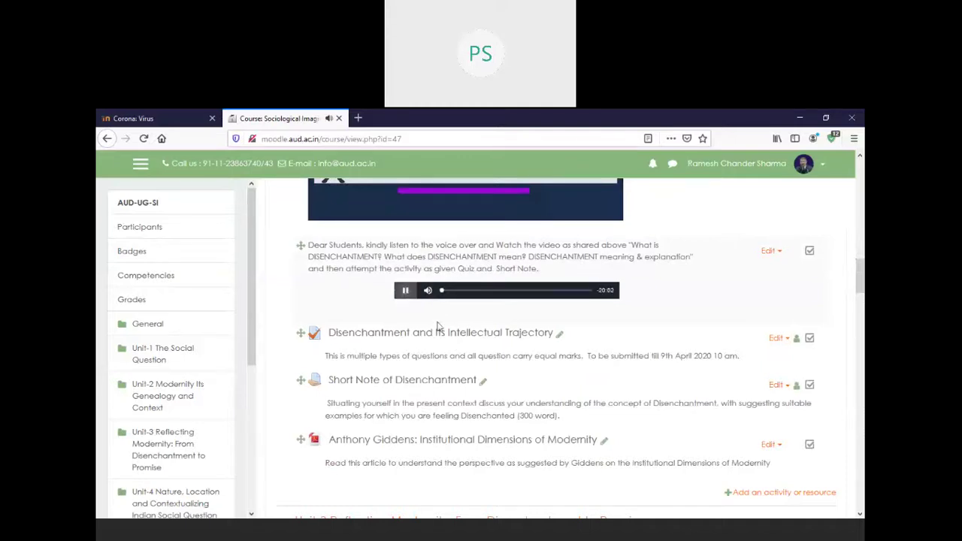
pyautogui.click(467, 292)
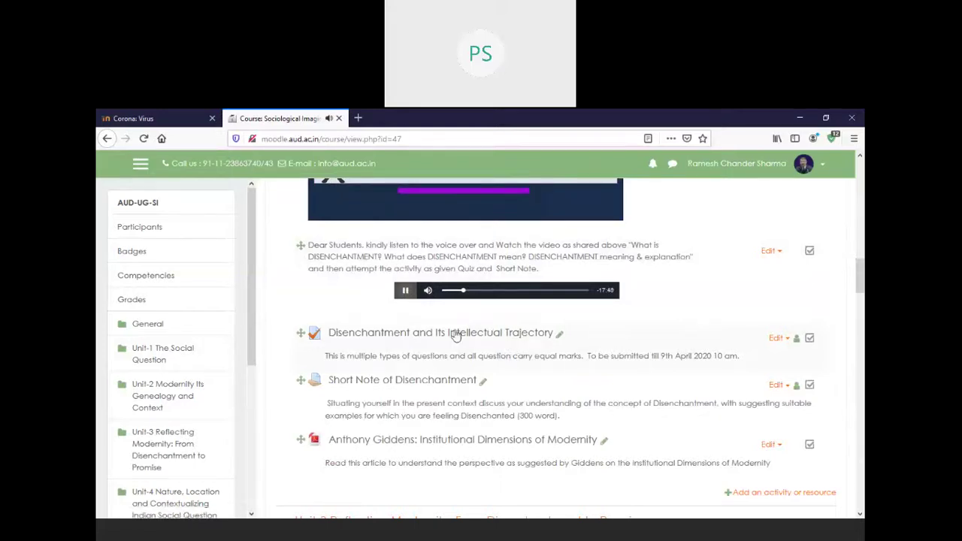
pyautogui.click(406, 291)
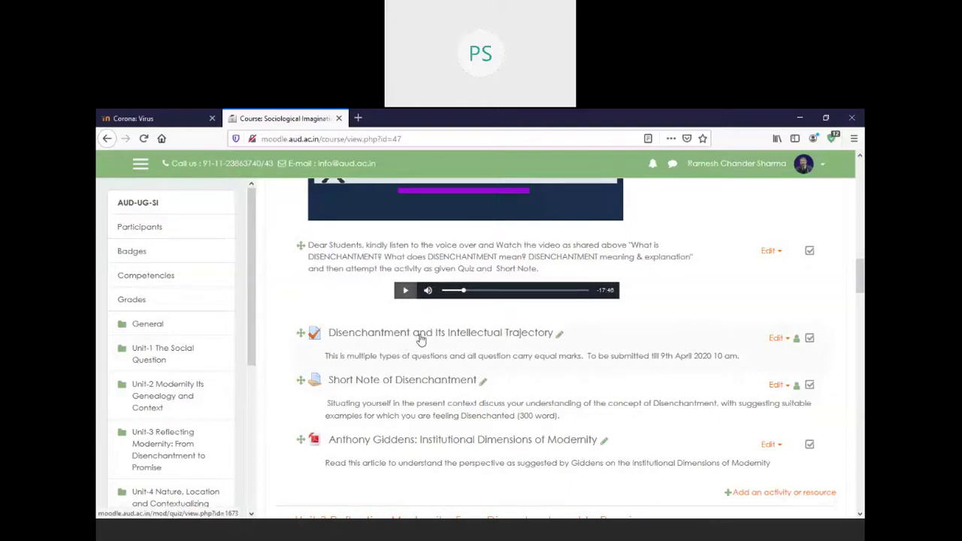
# Step: Open the Disenchantment and Its Intellectual Trajectory quiz and examine its allowed attempts, closing date and time limit
pyautogui.click(517, 339)
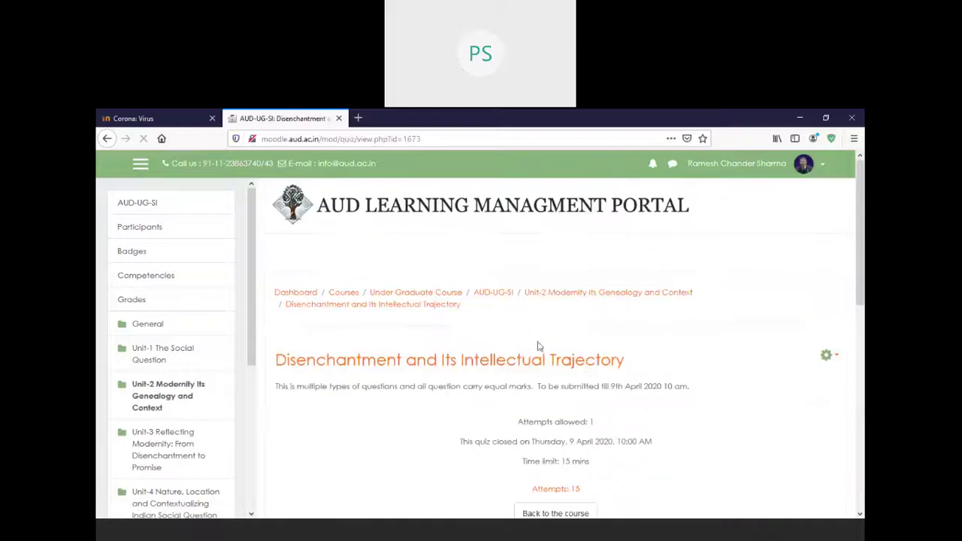
pyautogui.scroll(-1, 861, 282)
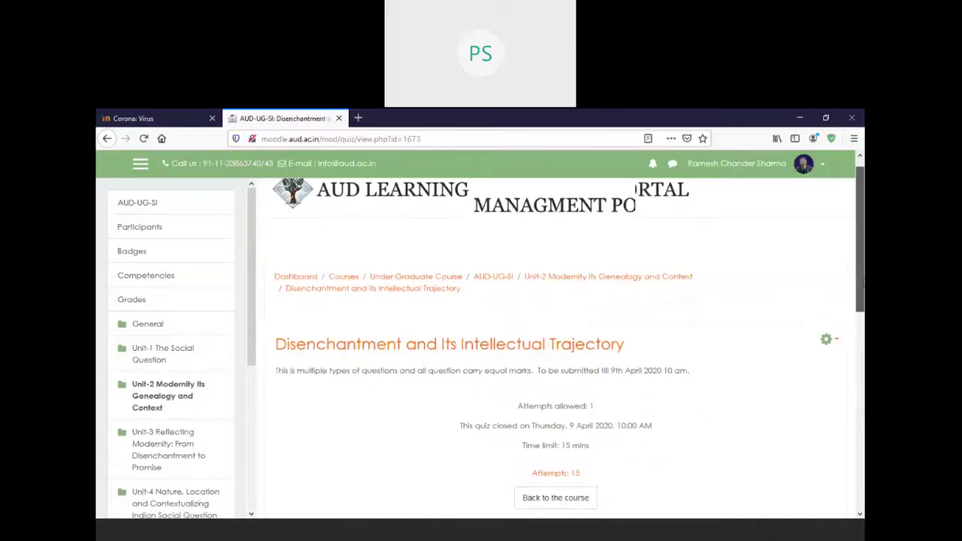
pyautogui.scroll(-2, 785, 338)
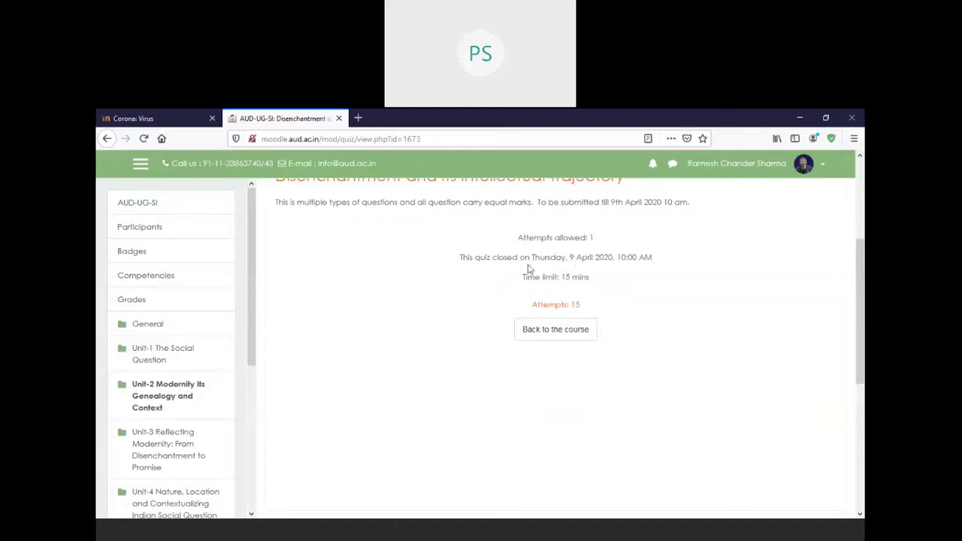
pyautogui.moveTo(578, 258); pyautogui.dragTo(653, 260)
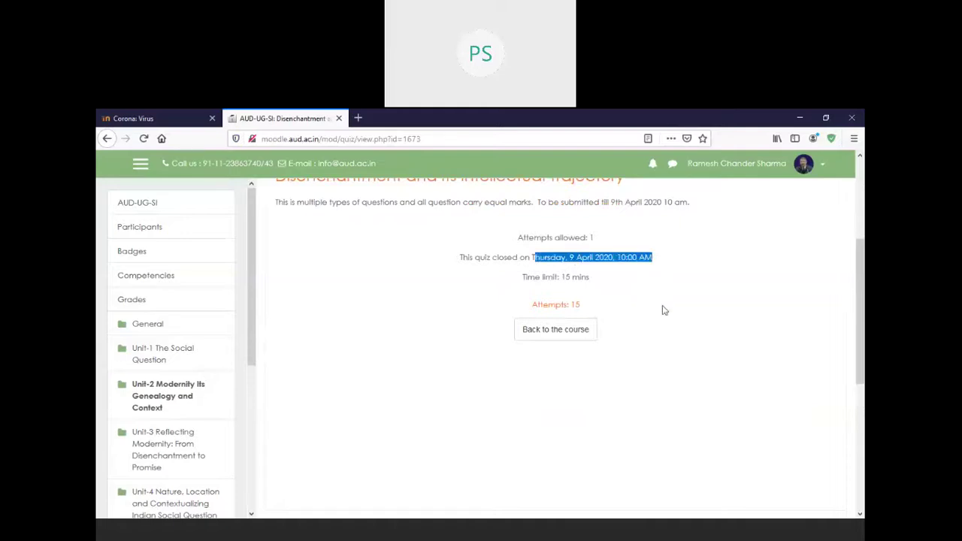
# Step: Open the course's grader report and look through the participants and their assignment grade columns
pyautogui.click(132, 301)
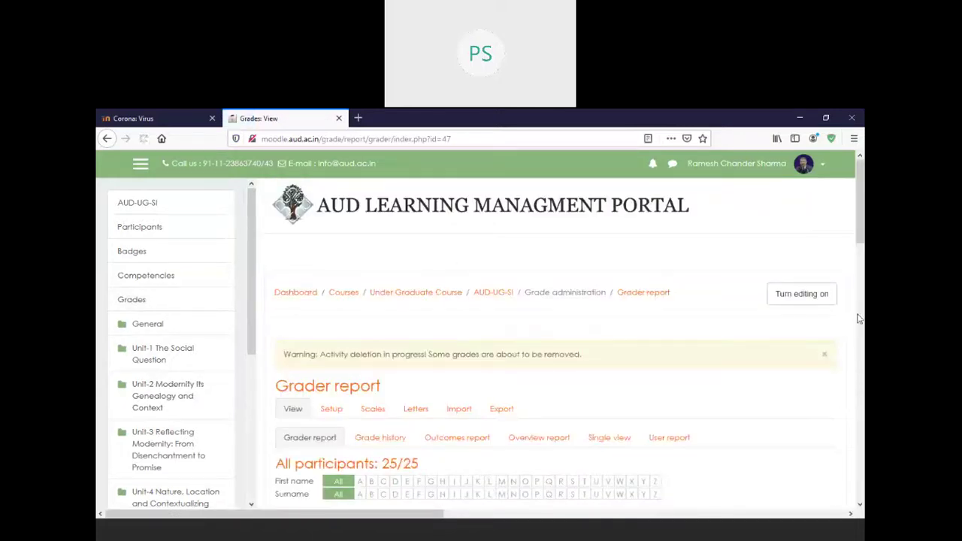
pyautogui.scroll(-5, 859, 319)
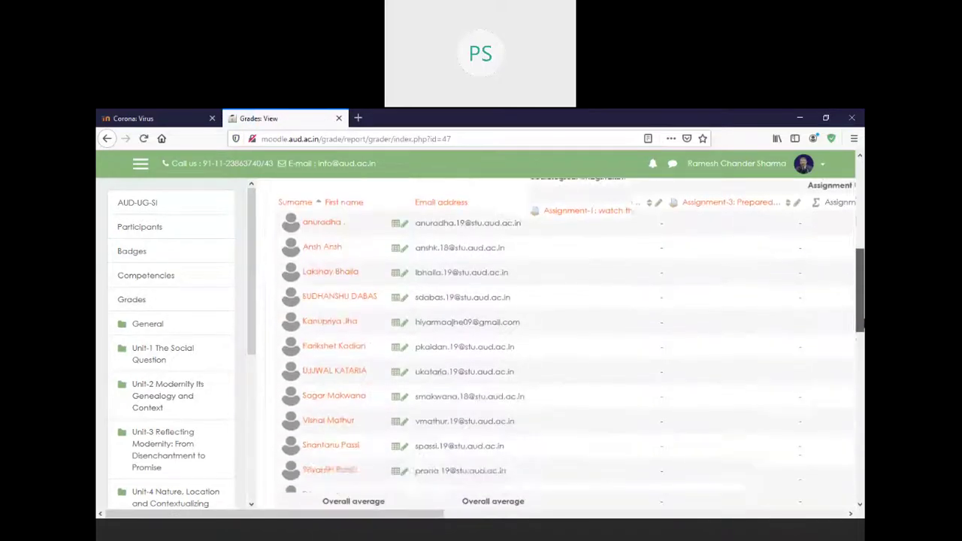
pyautogui.scroll(-10, 859, 319)
pyautogui.scroll(8, 860, 318)
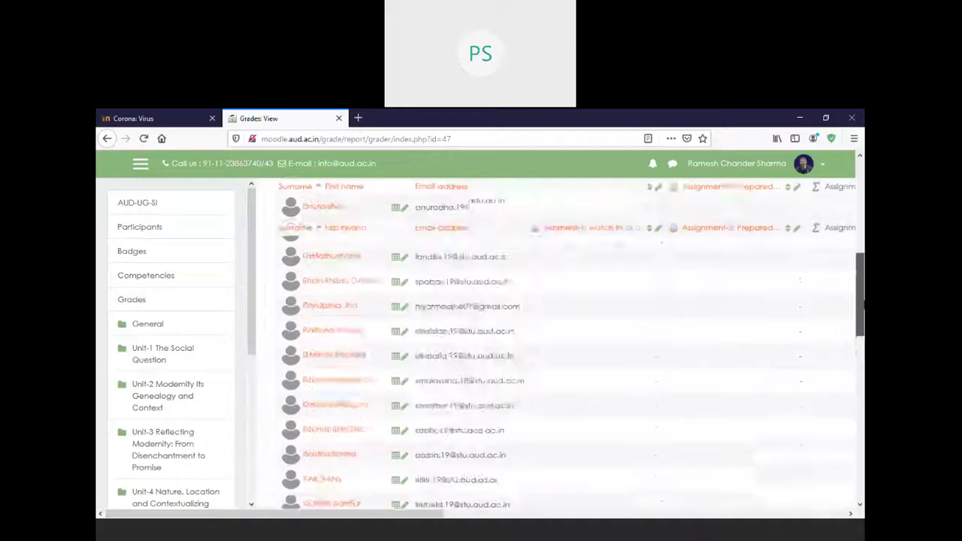
pyautogui.scroll(7, 859, 319)
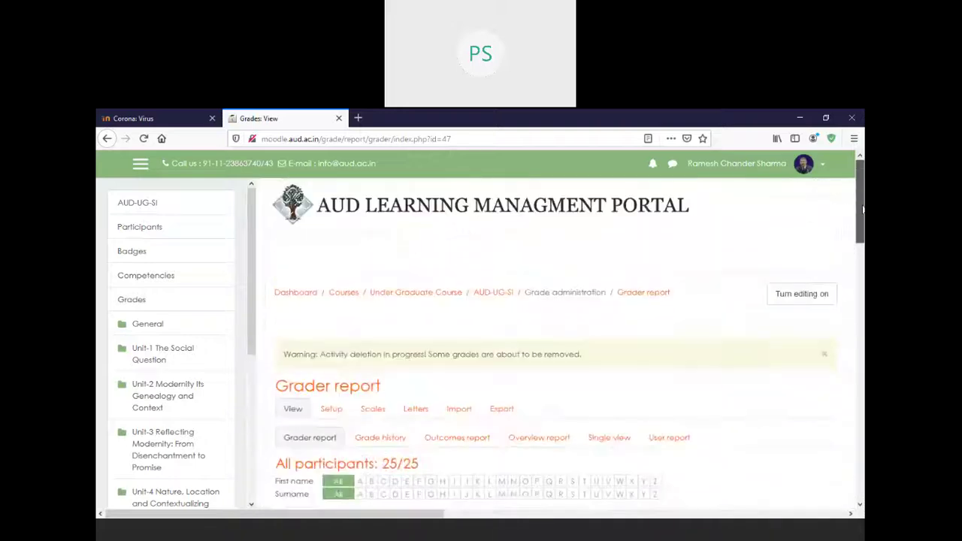
# Step: Return from the grader report to the AUD-UG-SI course page and go to the site home
pyautogui.click(147, 208)
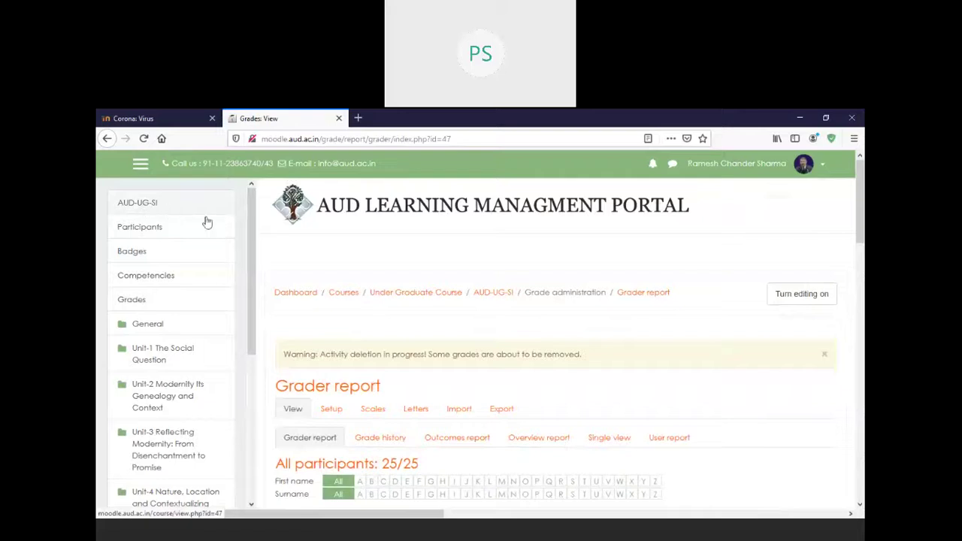
pyautogui.click(258, 391)
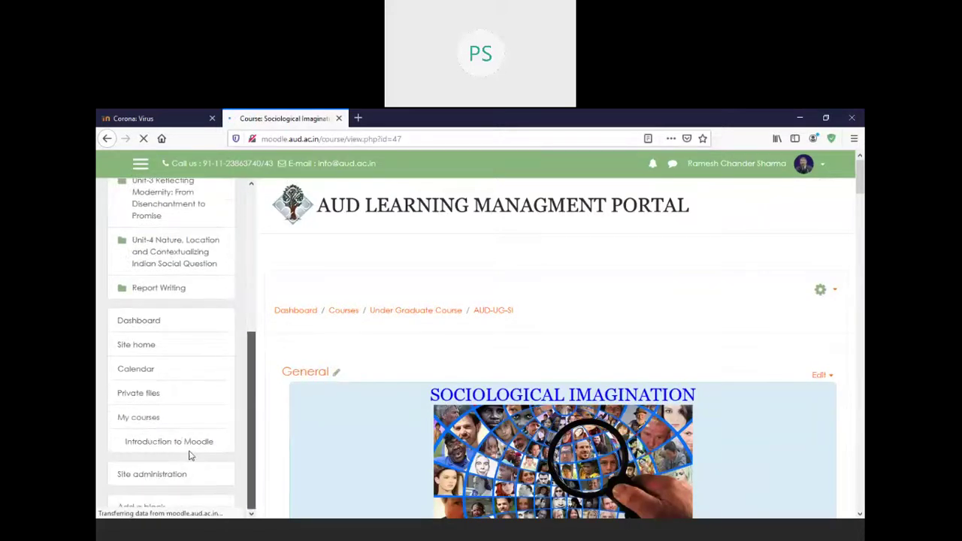
pyautogui.click(143, 344)
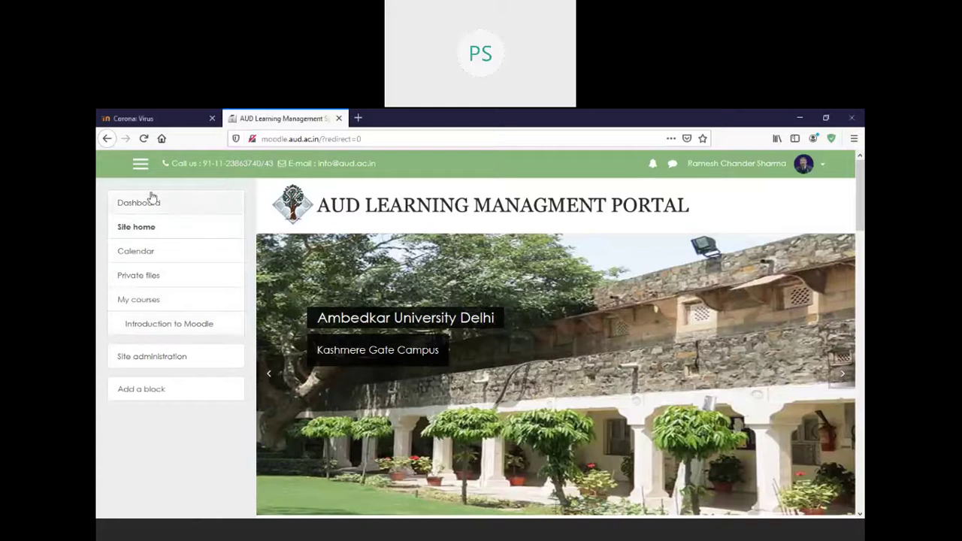
pyautogui.click(143, 227)
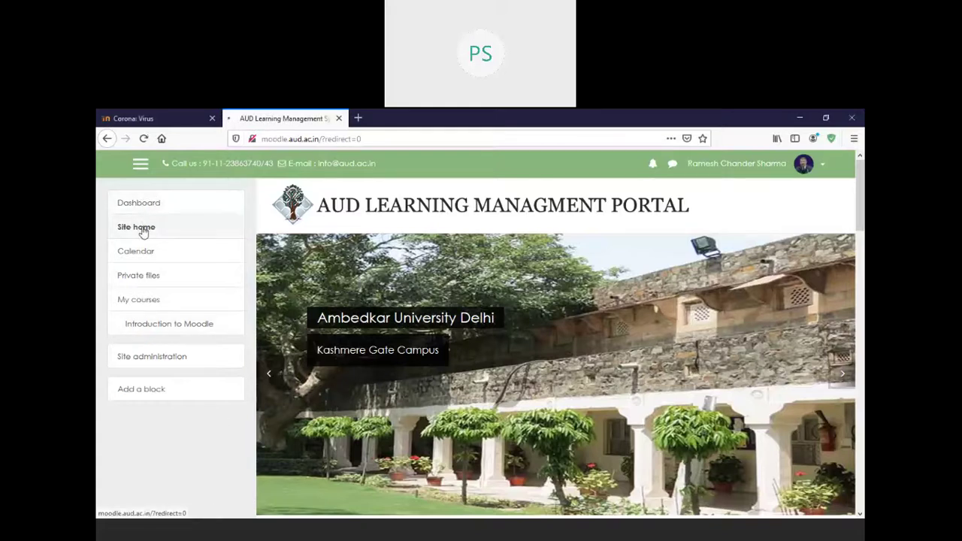
# Step: View the dashboard, return to the site home and open the Introduction to Retail Store Operations course
pyautogui.click(144, 208)
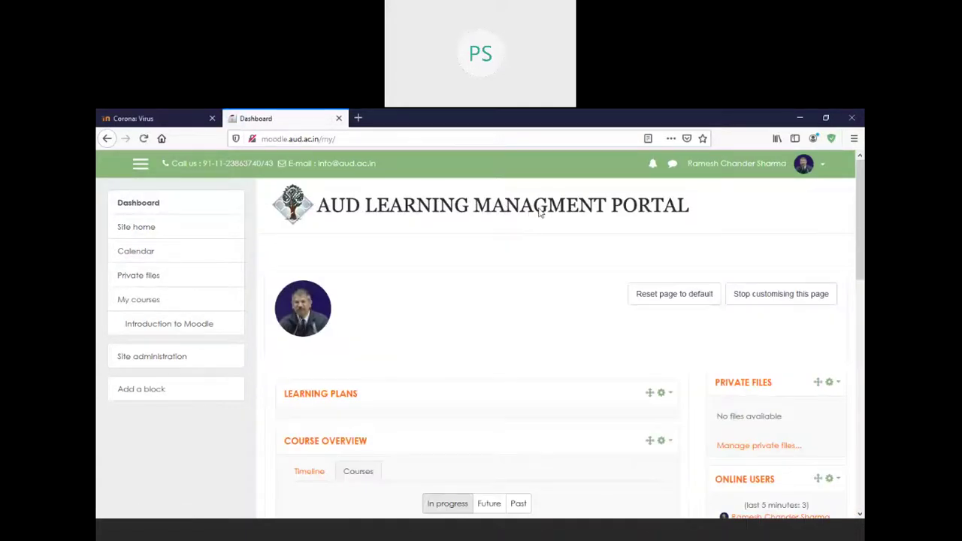
pyautogui.click(138, 229)
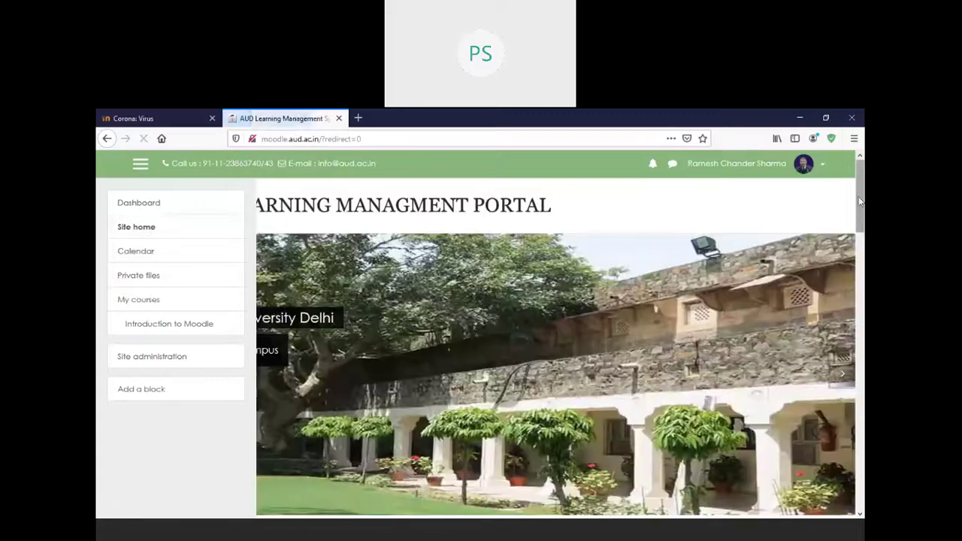
pyautogui.moveTo(856, 242); pyautogui.dragTo(861, 404)
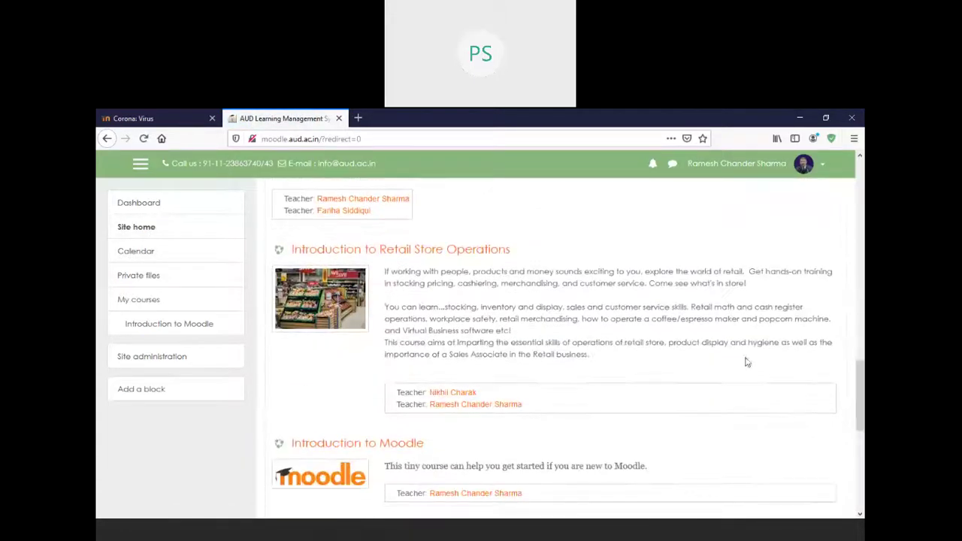
pyautogui.click(472, 255)
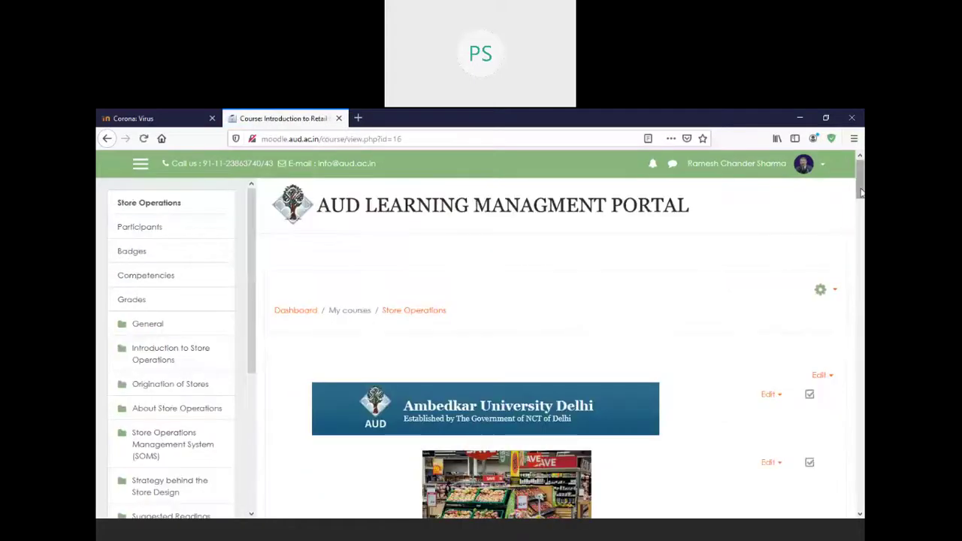
# Step: Look through the retail course's resources, then open and read its Introduction to Store Operations page
pyautogui.moveTo(863, 212); pyautogui.dragTo(864, 229)
pyautogui.scroll(-10, 609, 309)
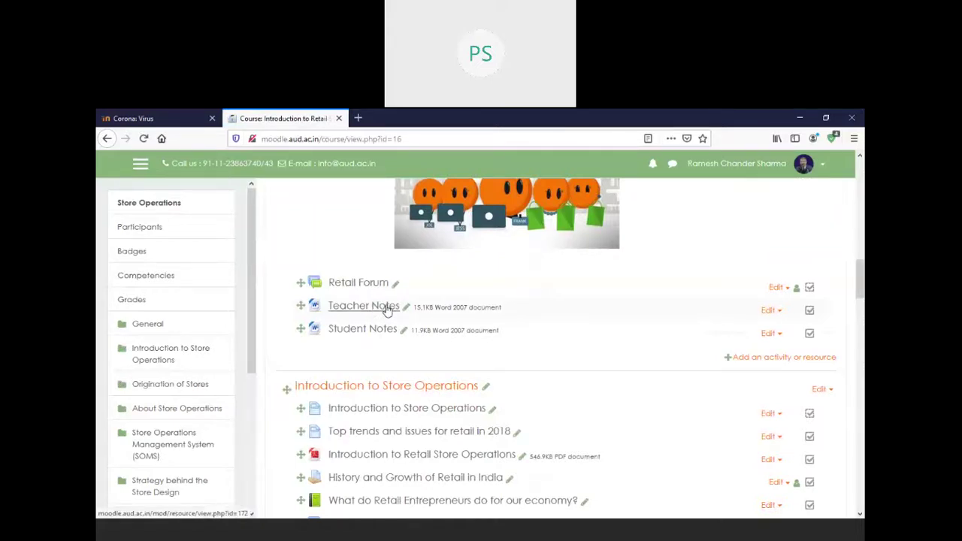
pyautogui.click(379, 416)
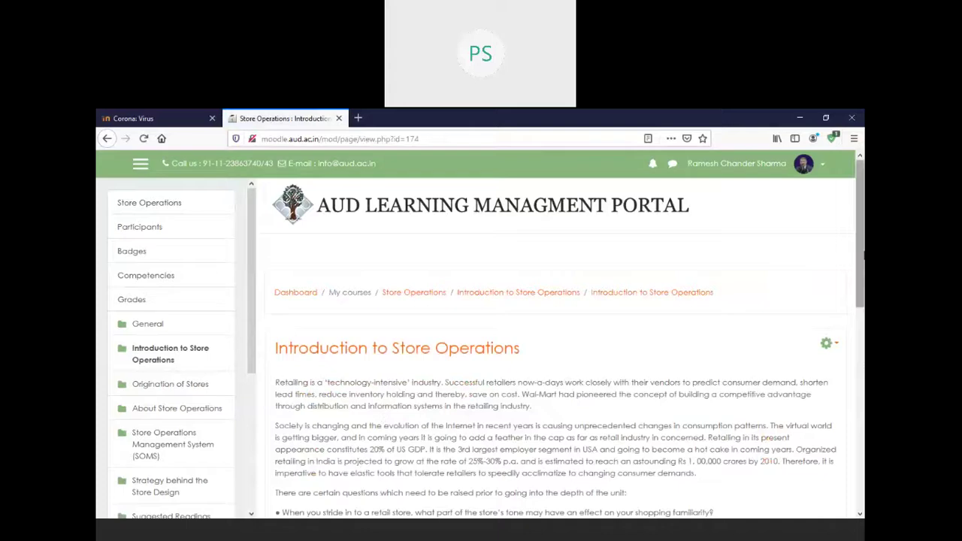
pyautogui.scroll(-3, 615, 323)
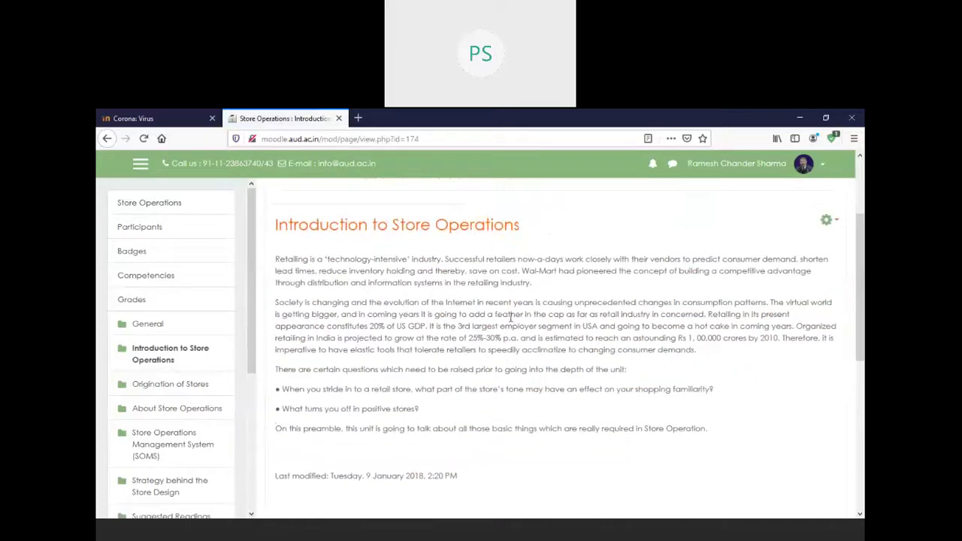